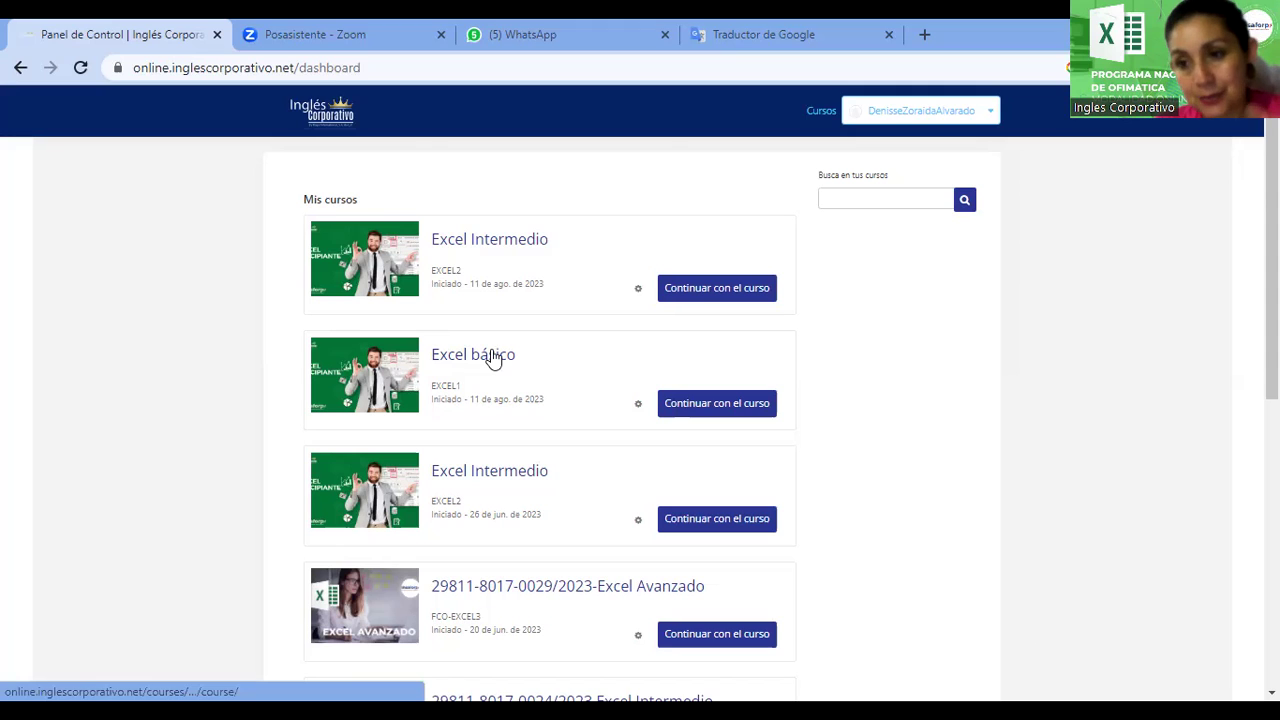
# Open the Excel básico course and its Sección 1 lesson 'Objetivo de la lección' (1.3).
pyautogui.click(493, 357)
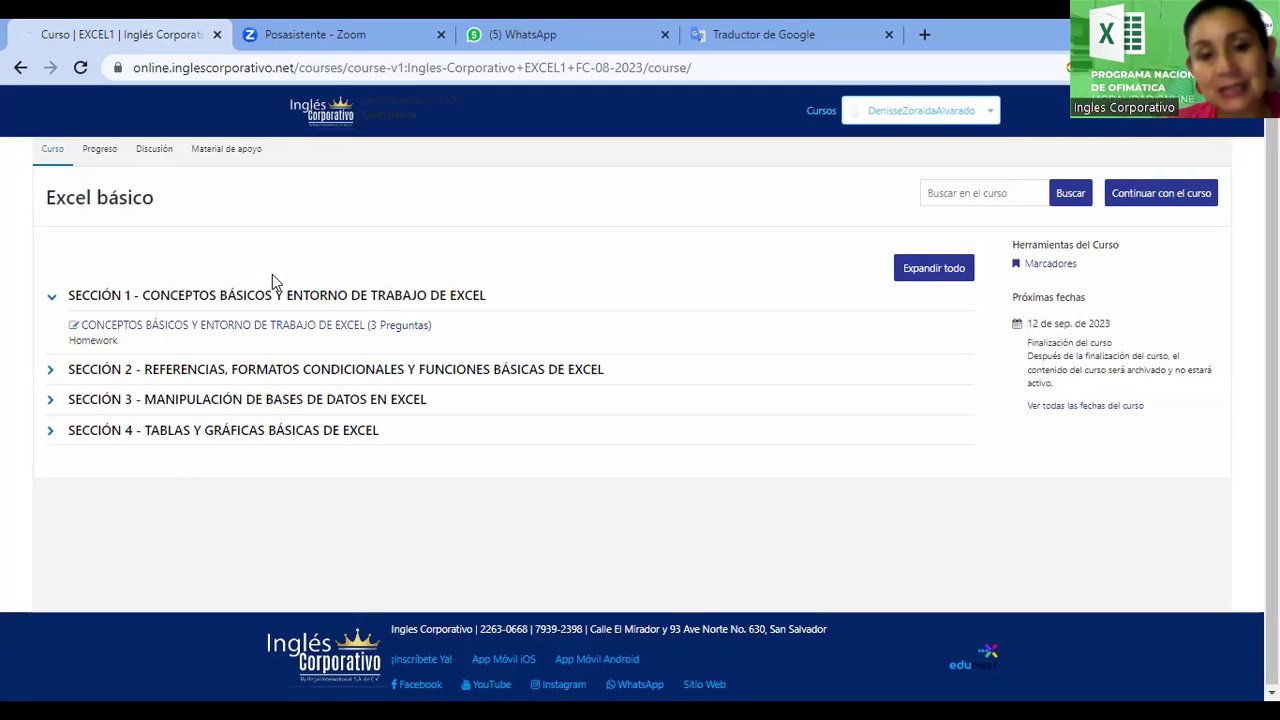
pyautogui.click(161, 314)
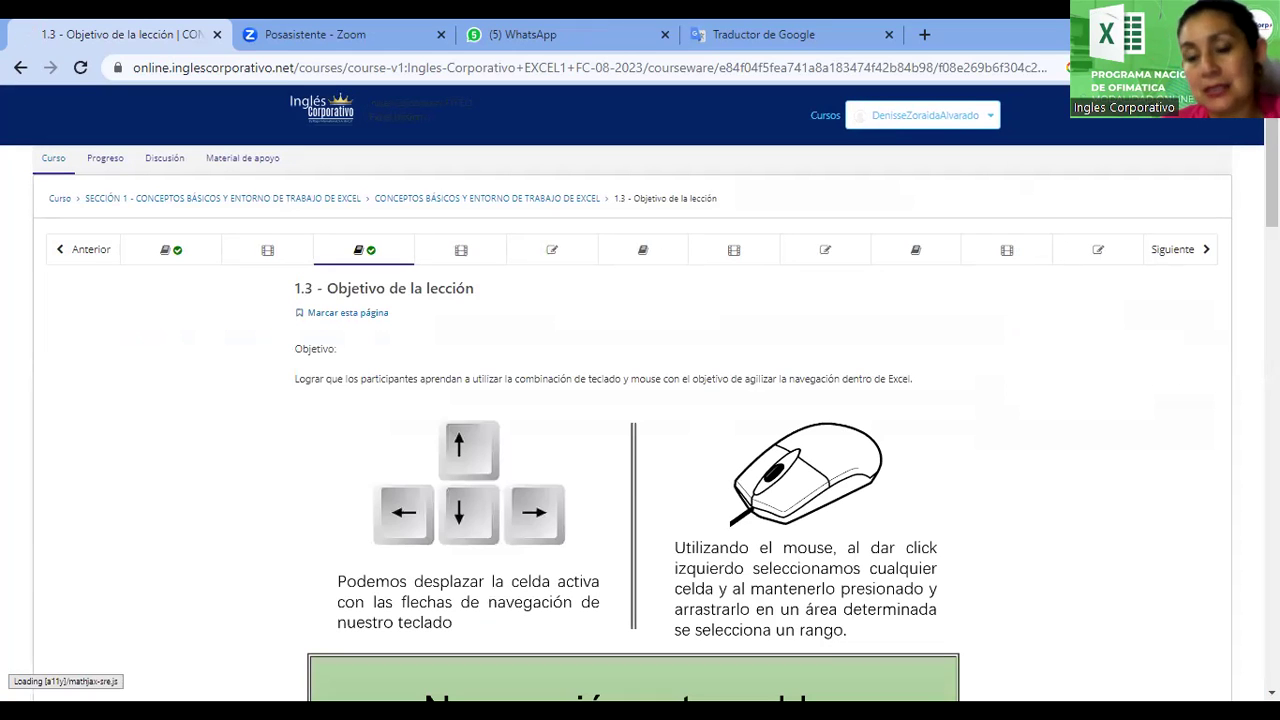
# Scroll through lesson 1.3, then step back two units to lesson 1.1.
pyautogui.scroll(-3, 640, 400)
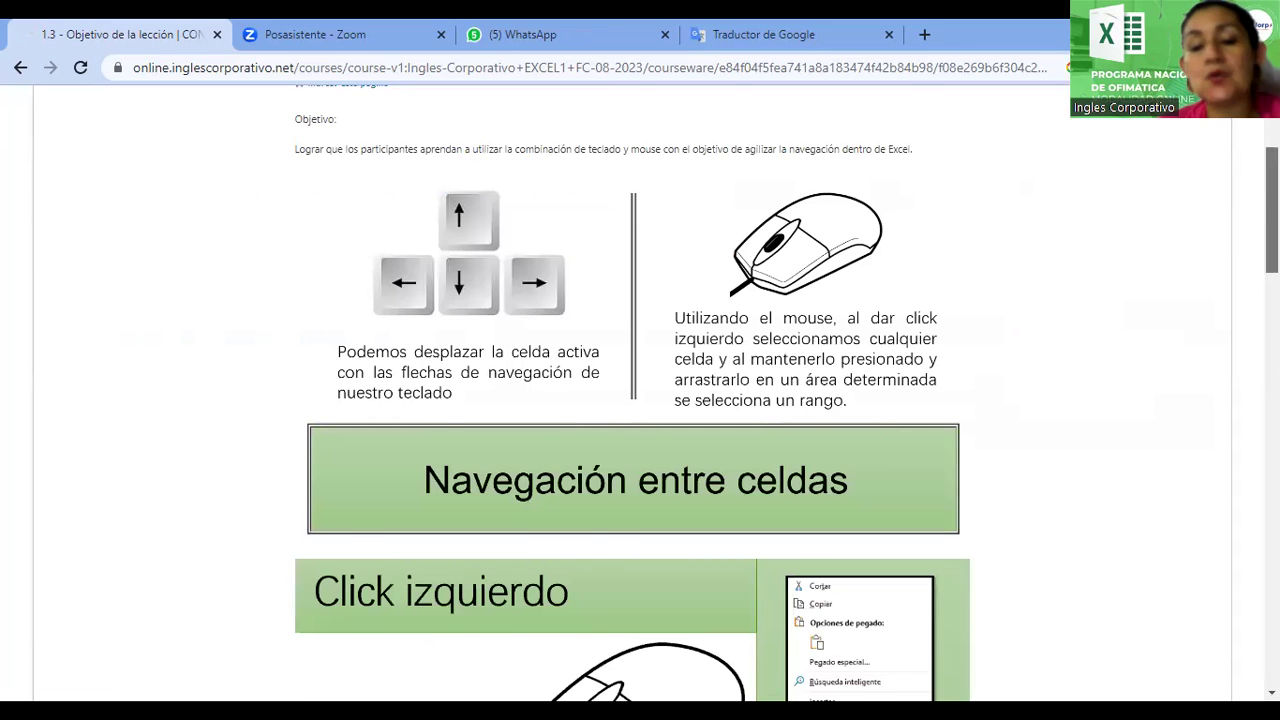
pyautogui.scroll(-3, 640, 400)
pyautogui.scroll(-5, 640, 400)
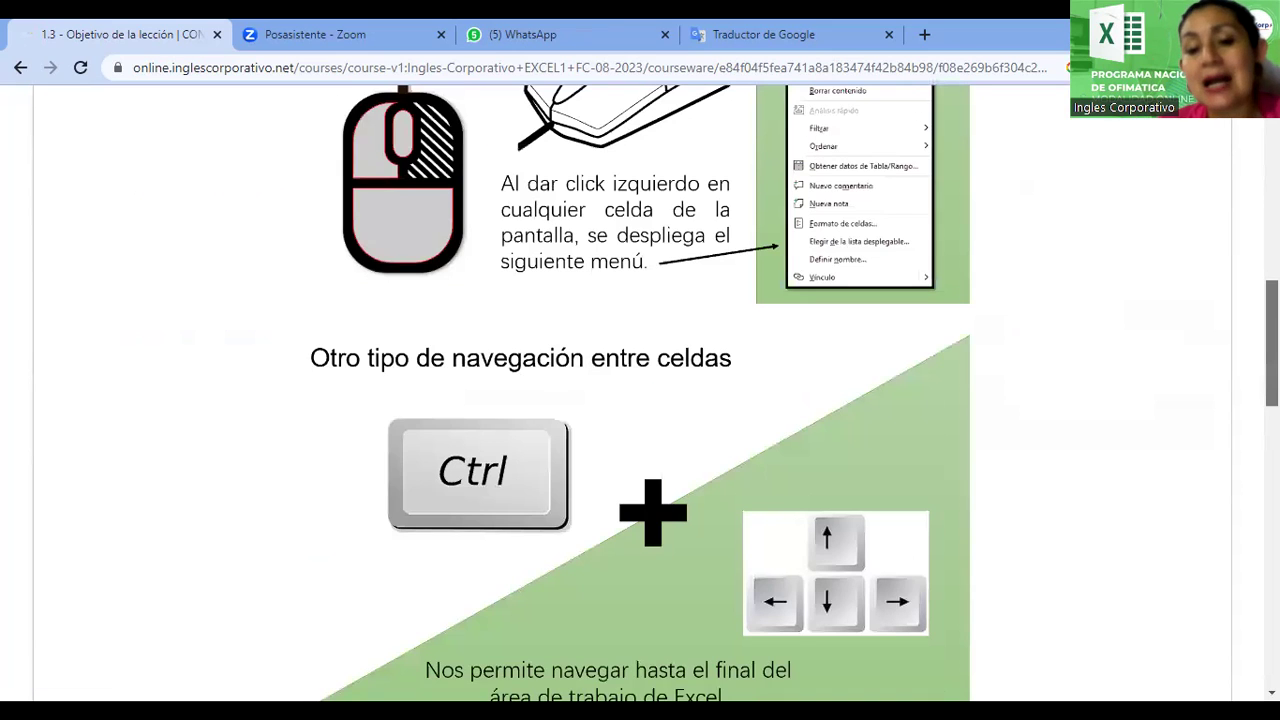
pyautogui.scroll(-5, 640, 400)
pyautogui.scroll(-3, 640, 400)
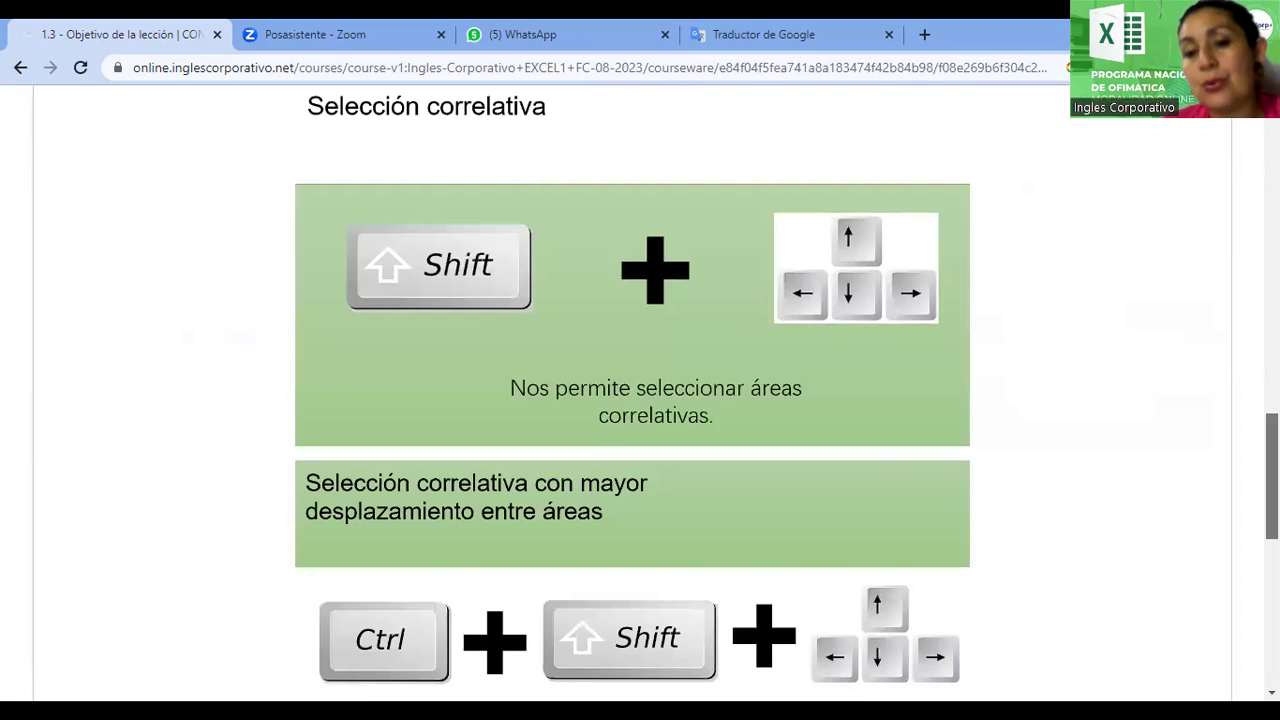
pyautogui.scroll(-5, 640, 400)
pyautogui.scroll(5, 1240, 340)
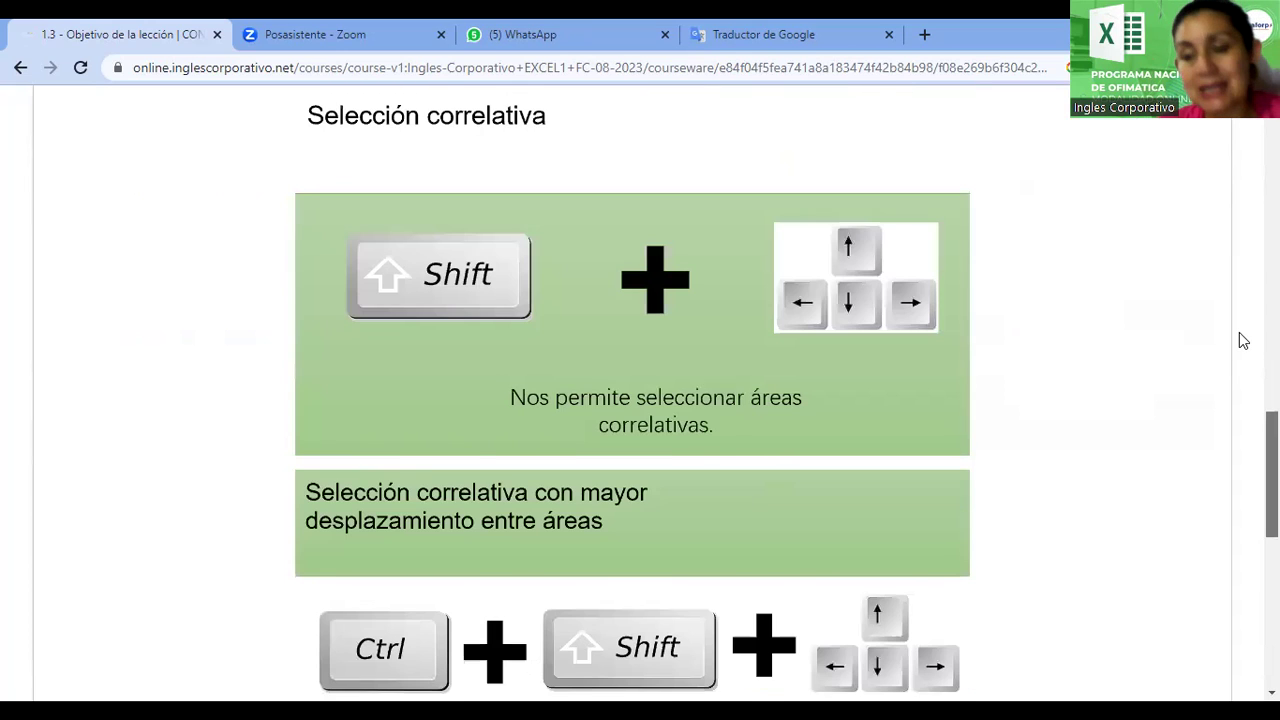
pyautogui.scroll(15, 1243, 341)
pyautogui.scroll(1, 1243, 341)
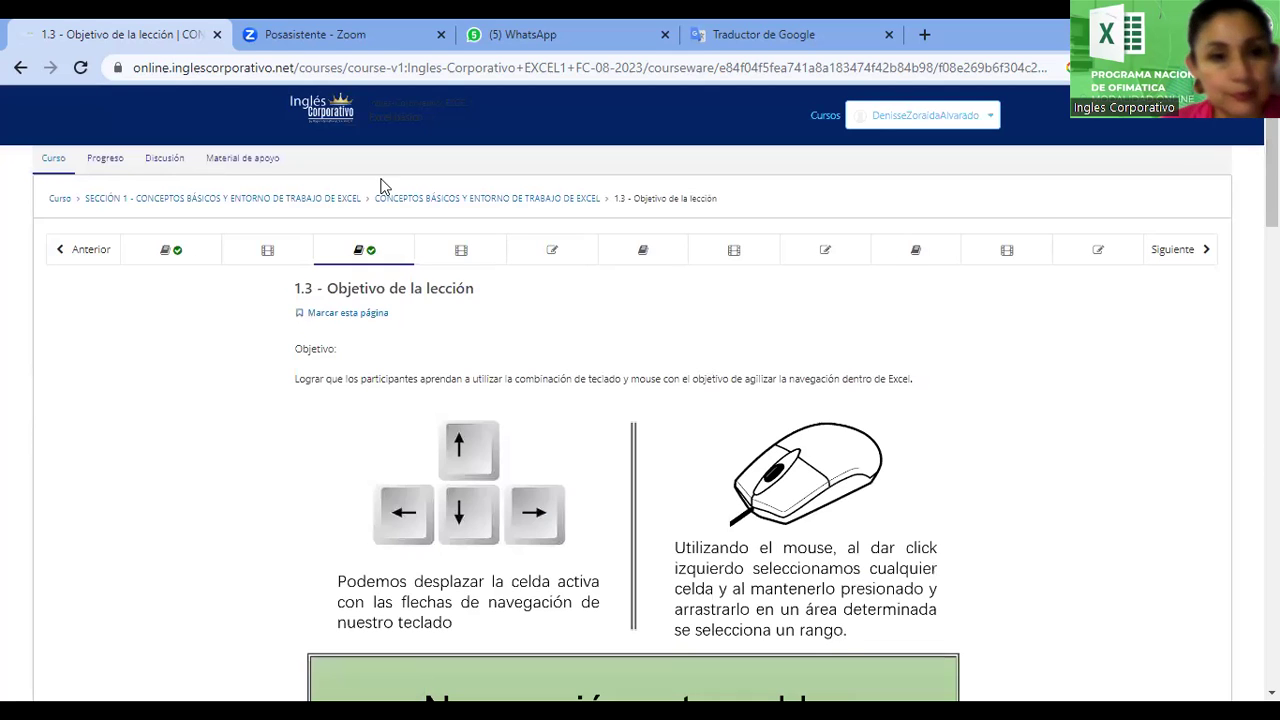
pyautogui.click(86, 250)
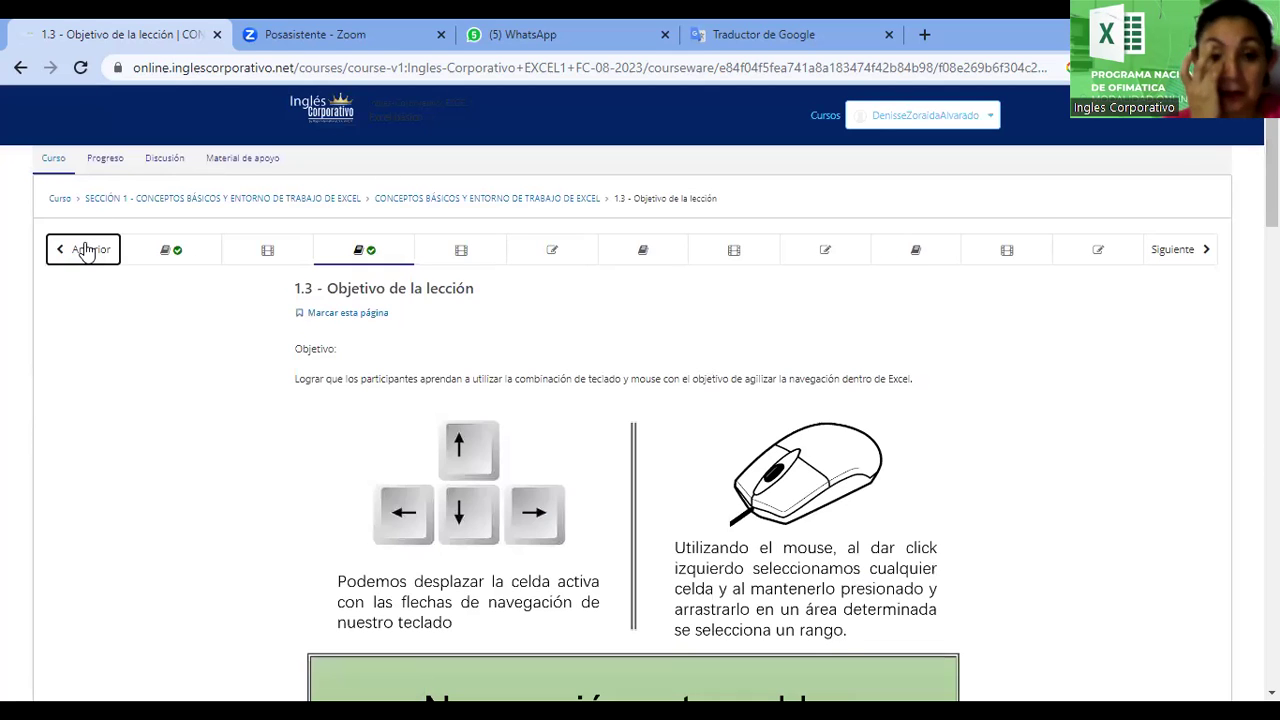
pyautogui.click(86, 250)
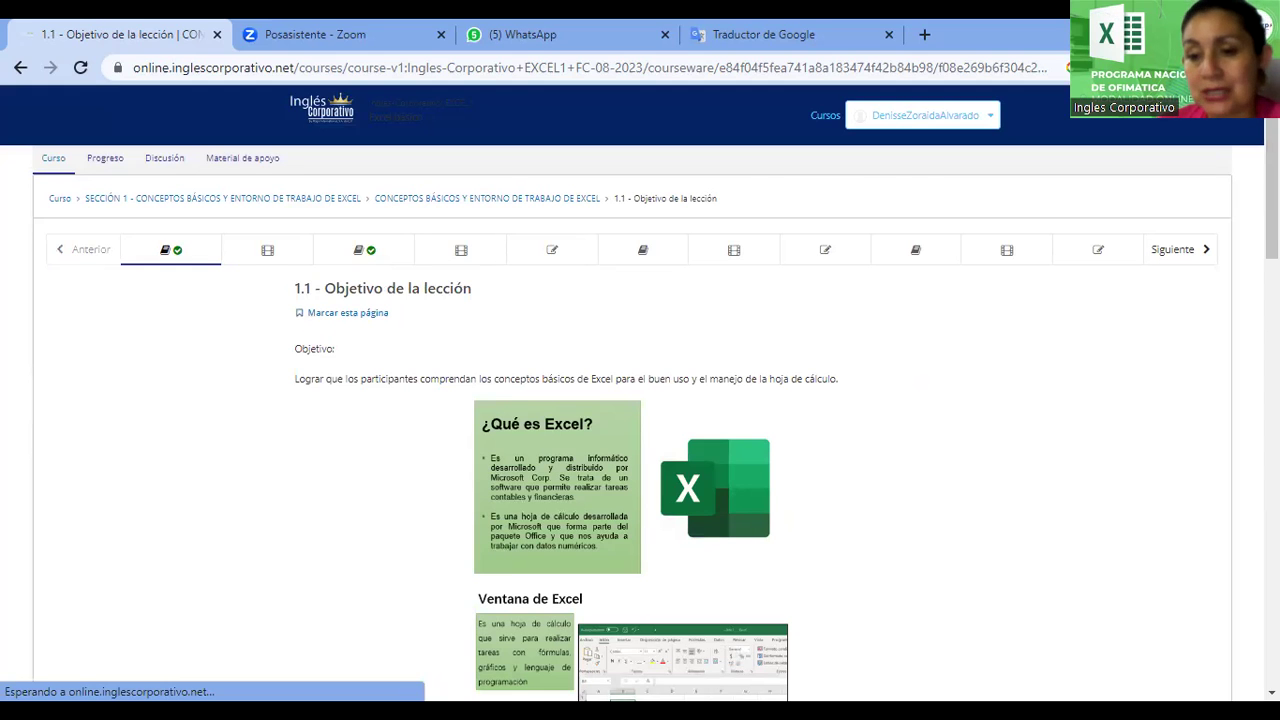
# Advance from lesson 1.1 to unit 1.2 and scroll down to its PLANTILLA DE ACTIVIDADES link.
pyautogui.moveTo(1272, 200); pyautogui.dragTo(1272, 606)
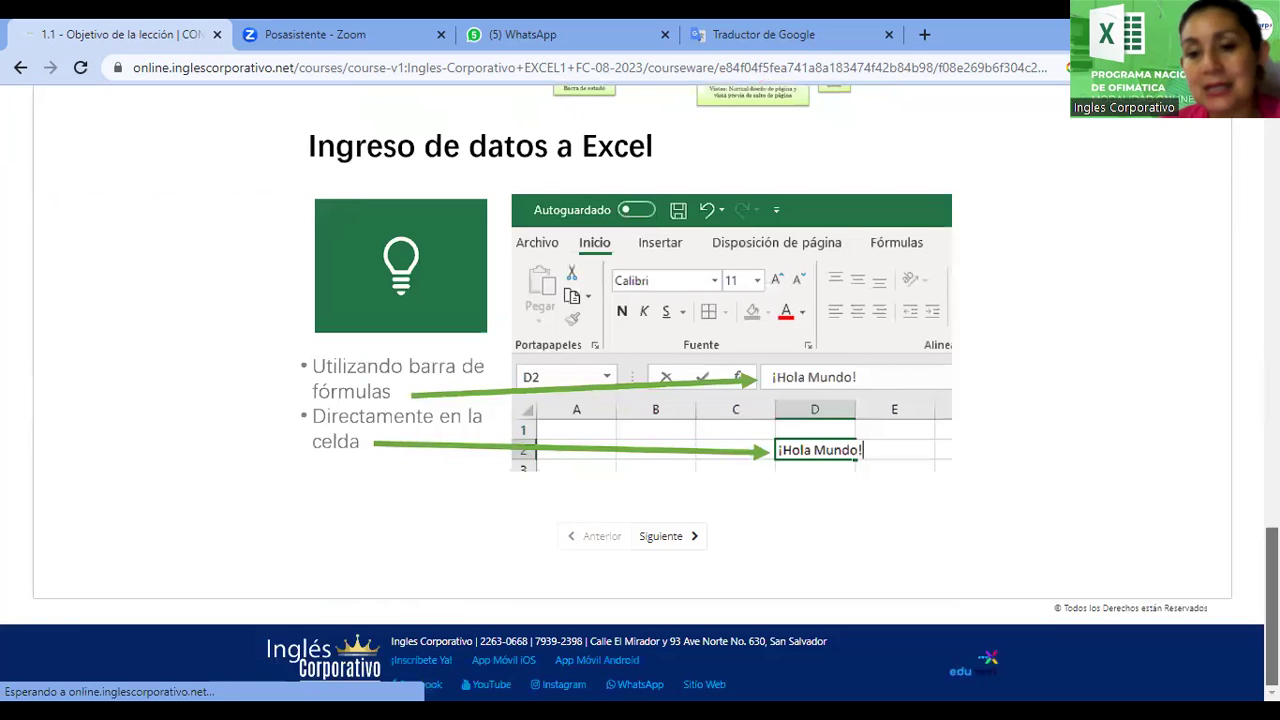
pyautogui.click(656, 545)
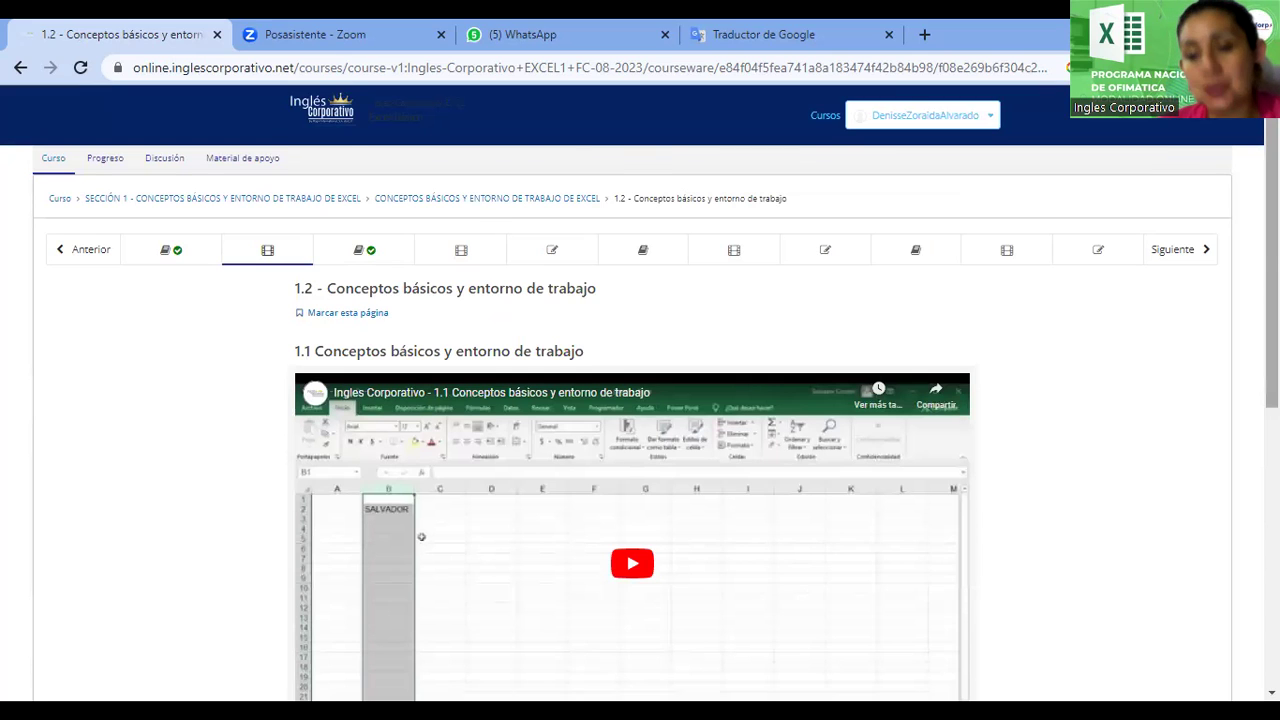
pyautogui.scroll(-3, 640, 400)
pyautogui.scroll(-2, 640, 400)
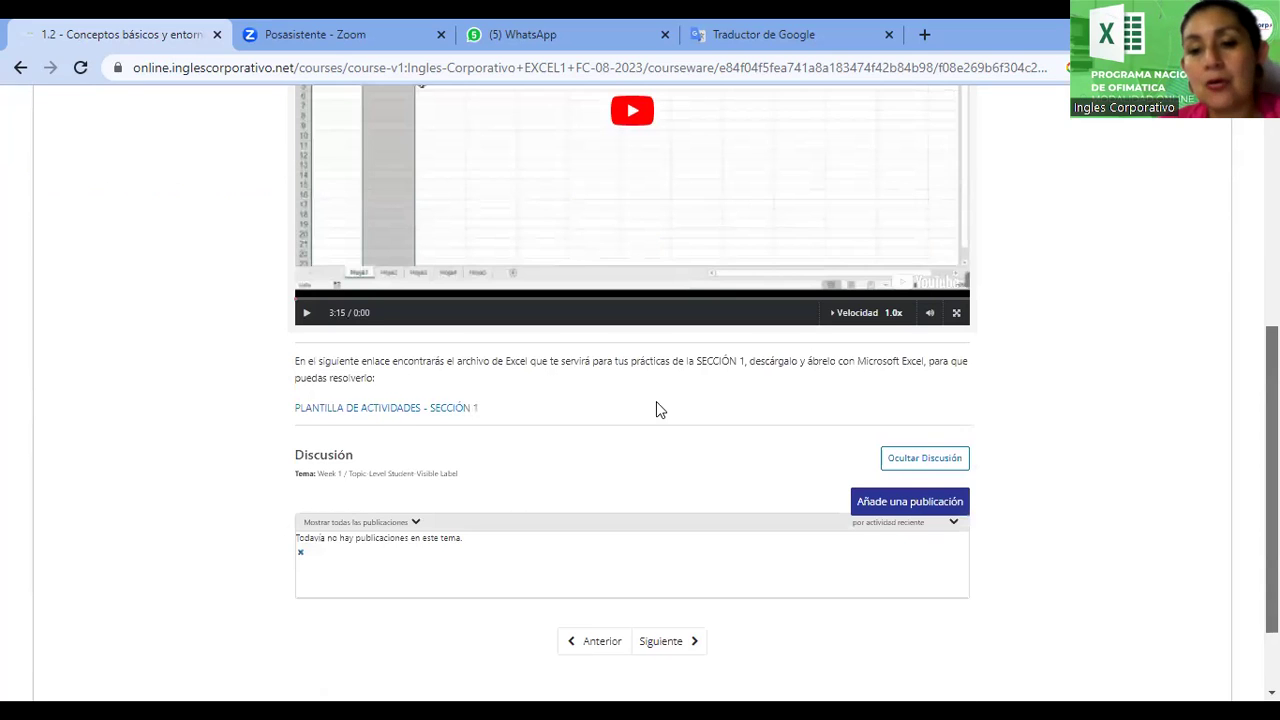
pyautogui.scroll(-1, 658, 410)
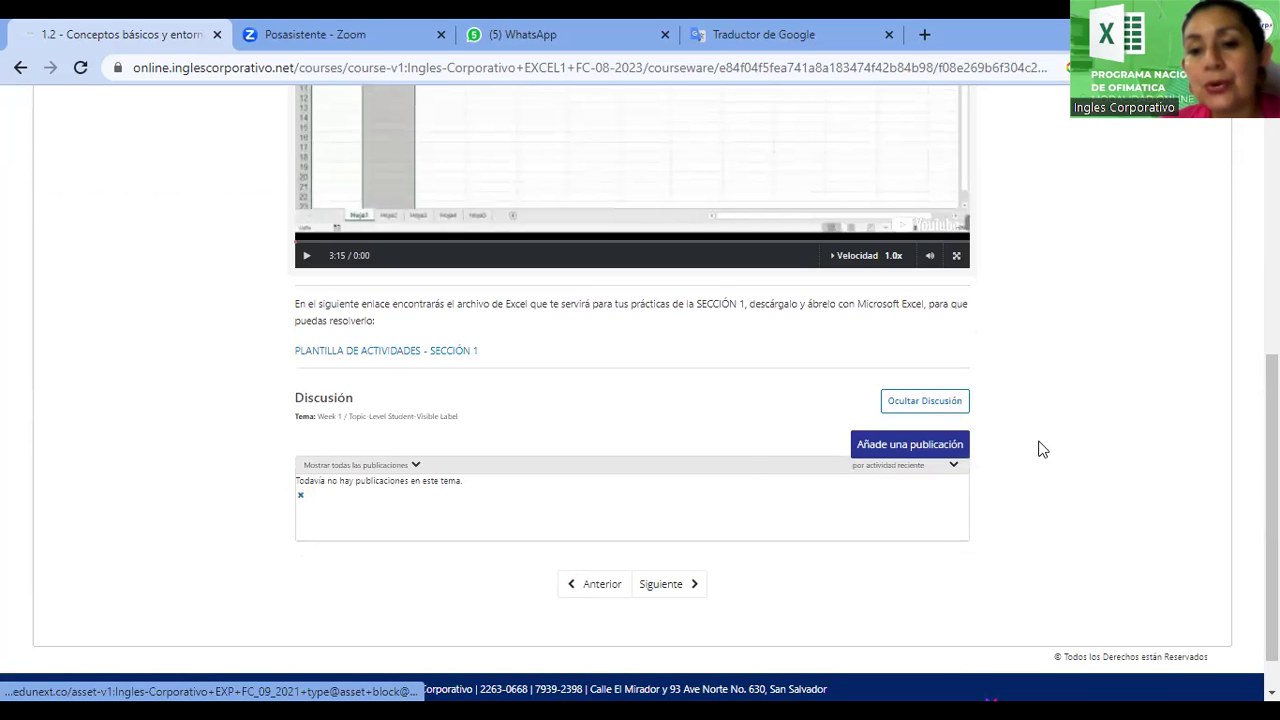
# Move on from unit 1.2 to the following unit of the course.
pyautogui.click(676, 592)
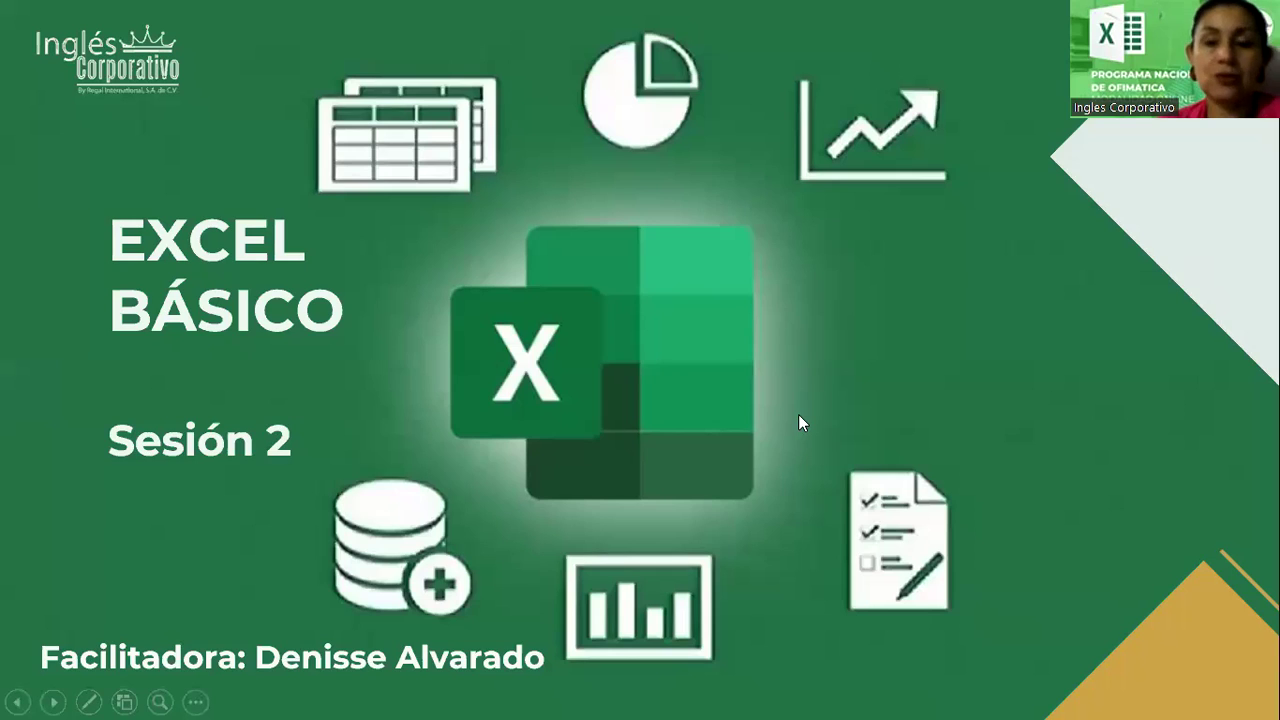
# Advance the slideshow to the 'Entorno de trabajo de excel' slide.
pyautogui.click(799, 415)
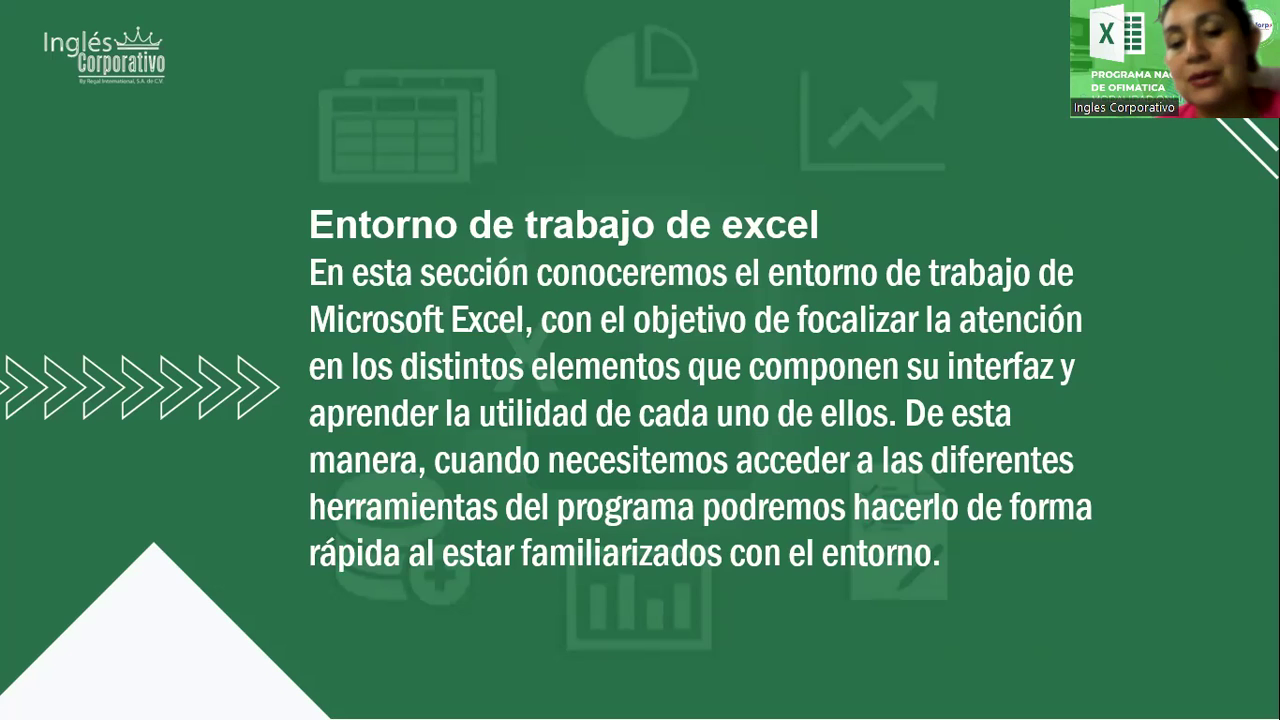
# Advance to the slide picturing the blank Libro1 Excel workbook window.
pyautogui.click(1111, 410)
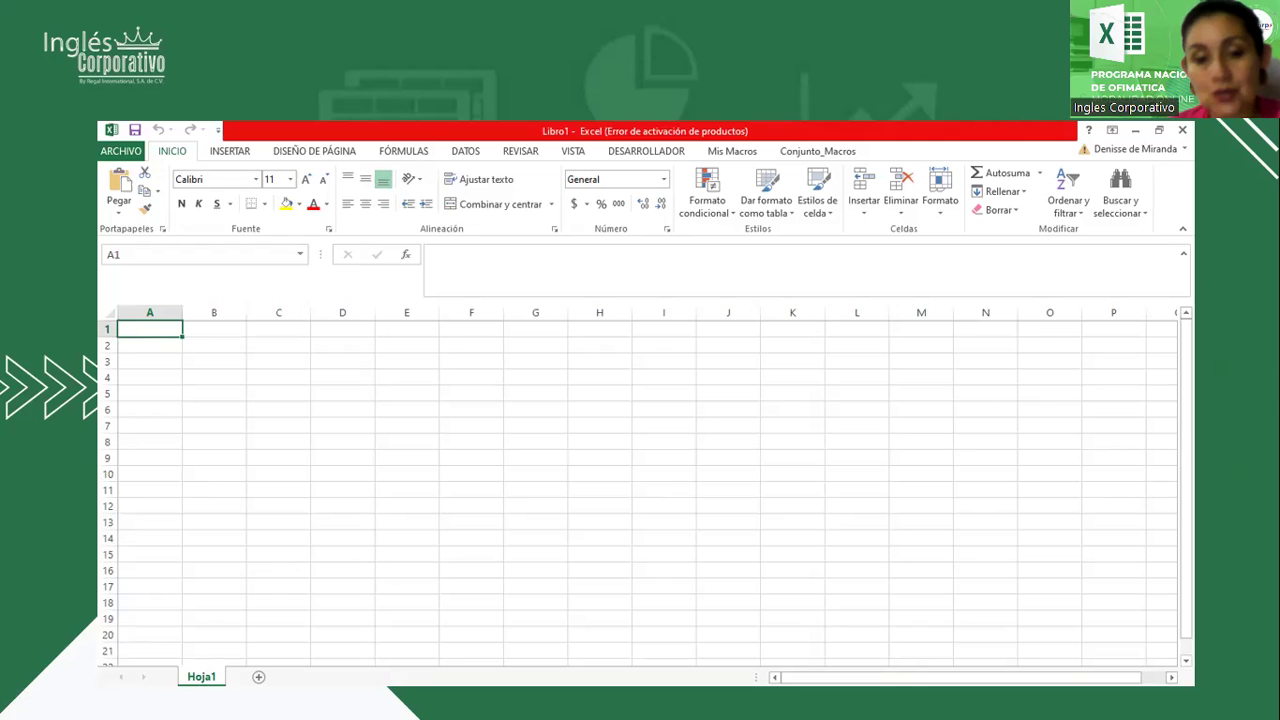
# Move the slideshow on to the title bar and Quick Access Toolbar slide.
pyautogui.click(143, 331)
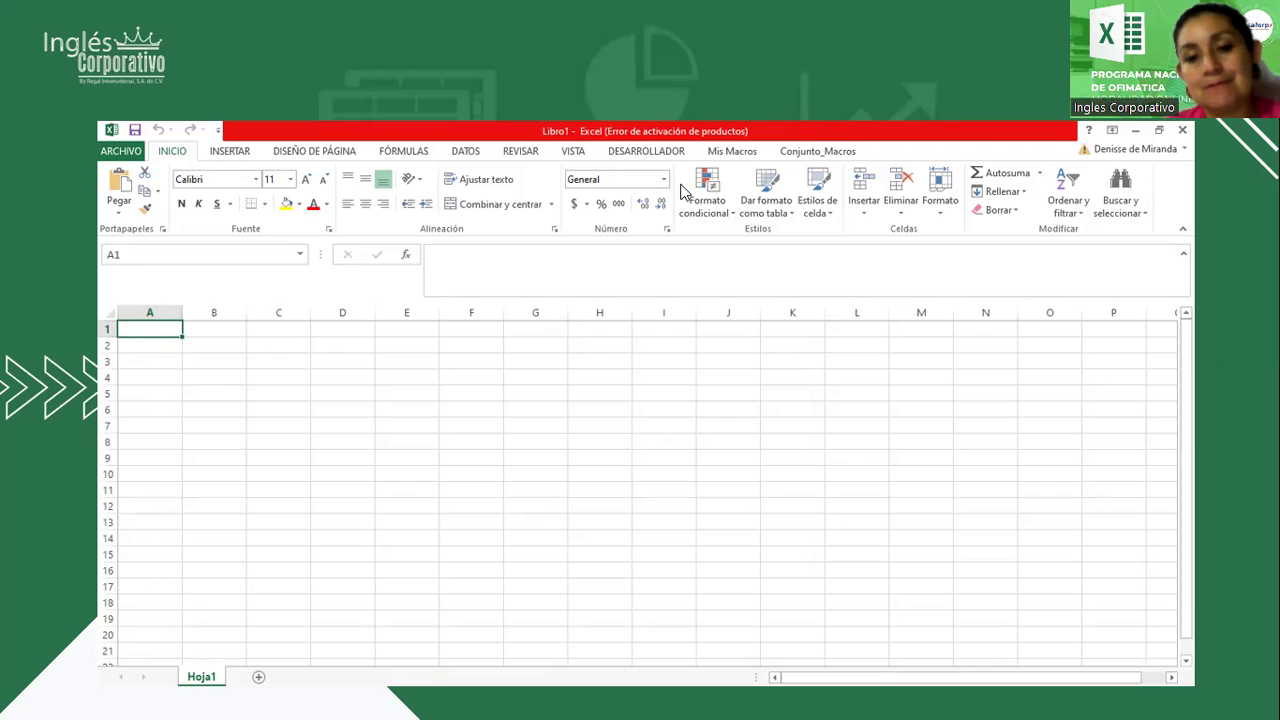
pyautogui.hotkey('alt', 'Tab')
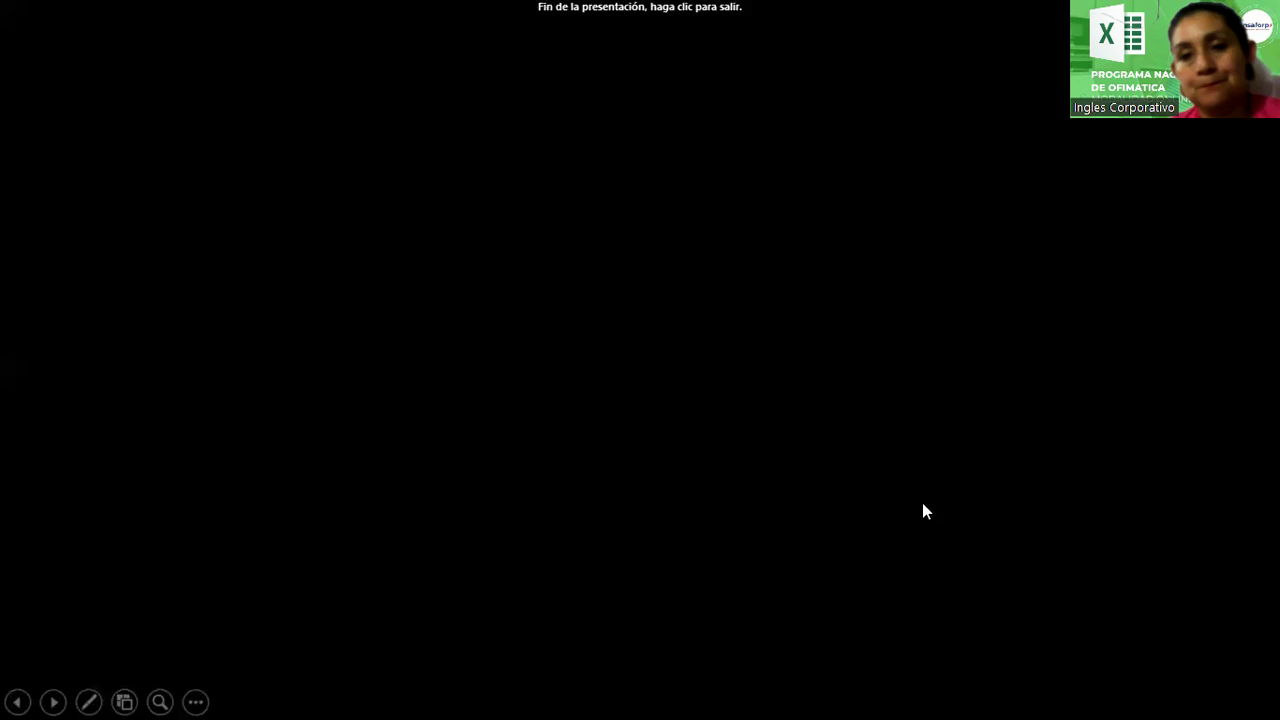
# Go past the last slide and exit the finished slideshow.
pyautogui.click(923, 505)
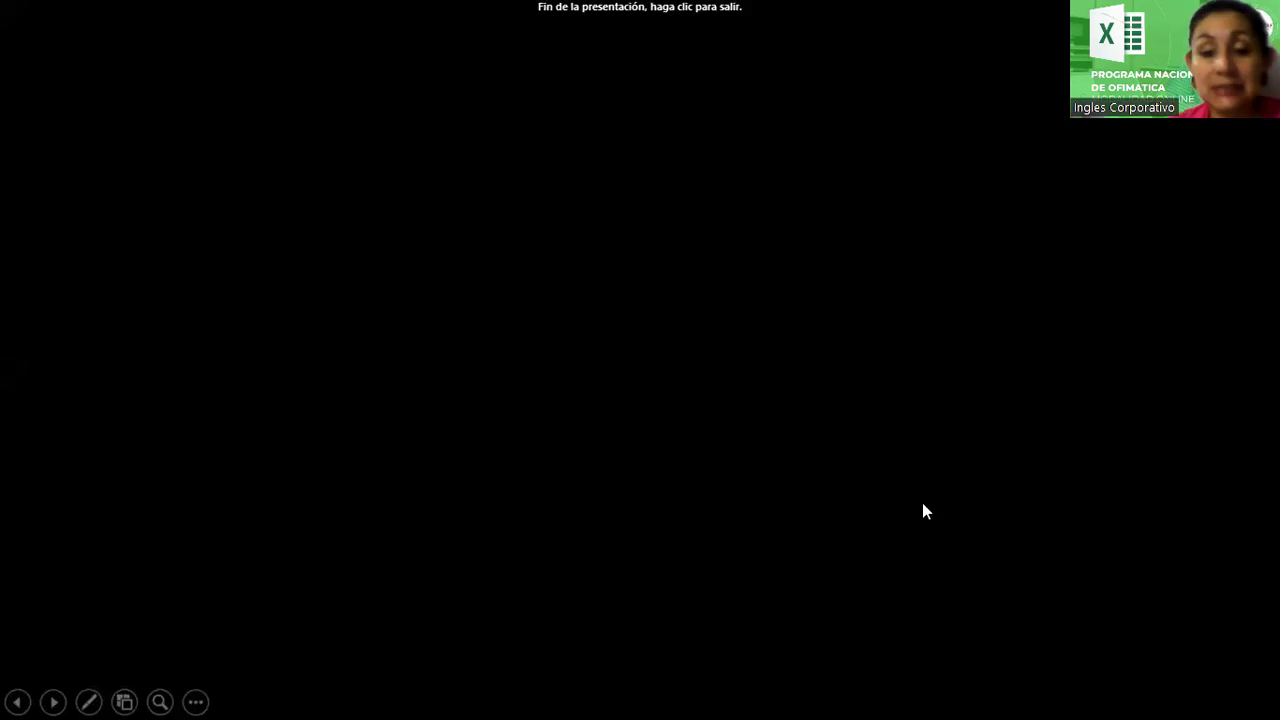
pyautogui.click(922, 502)
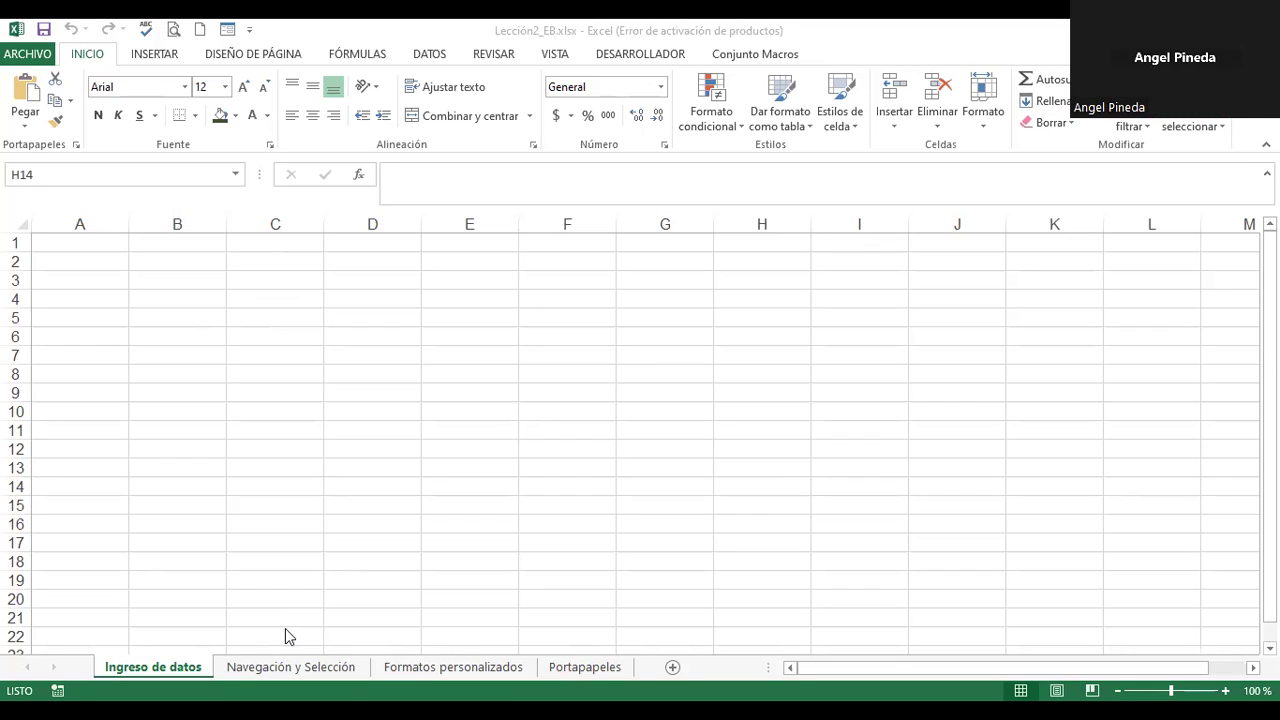
# Enter the title 'Control de Registro de Alumnos' in cell B2 of the Ingreso de datos sheet.
pyautogui.click(145, 670)
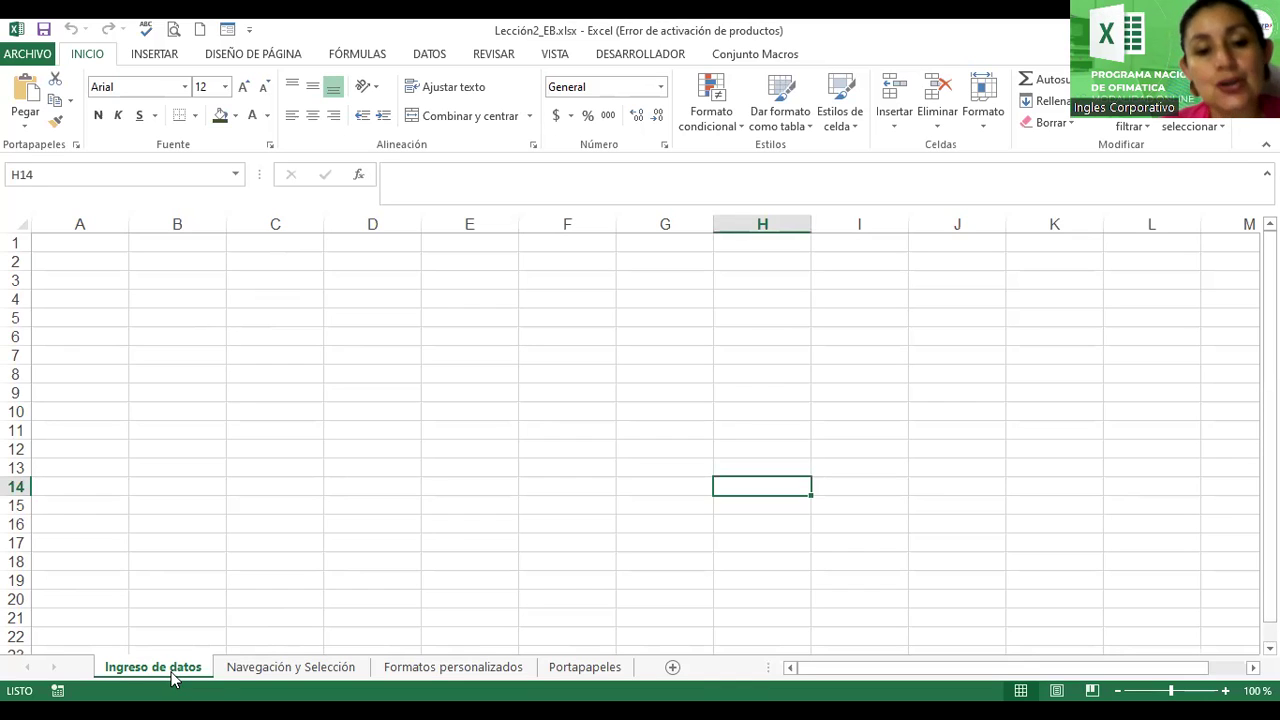
pyautogui.rightClick(172, 678)
pyautogui.moveTo(246, 588)
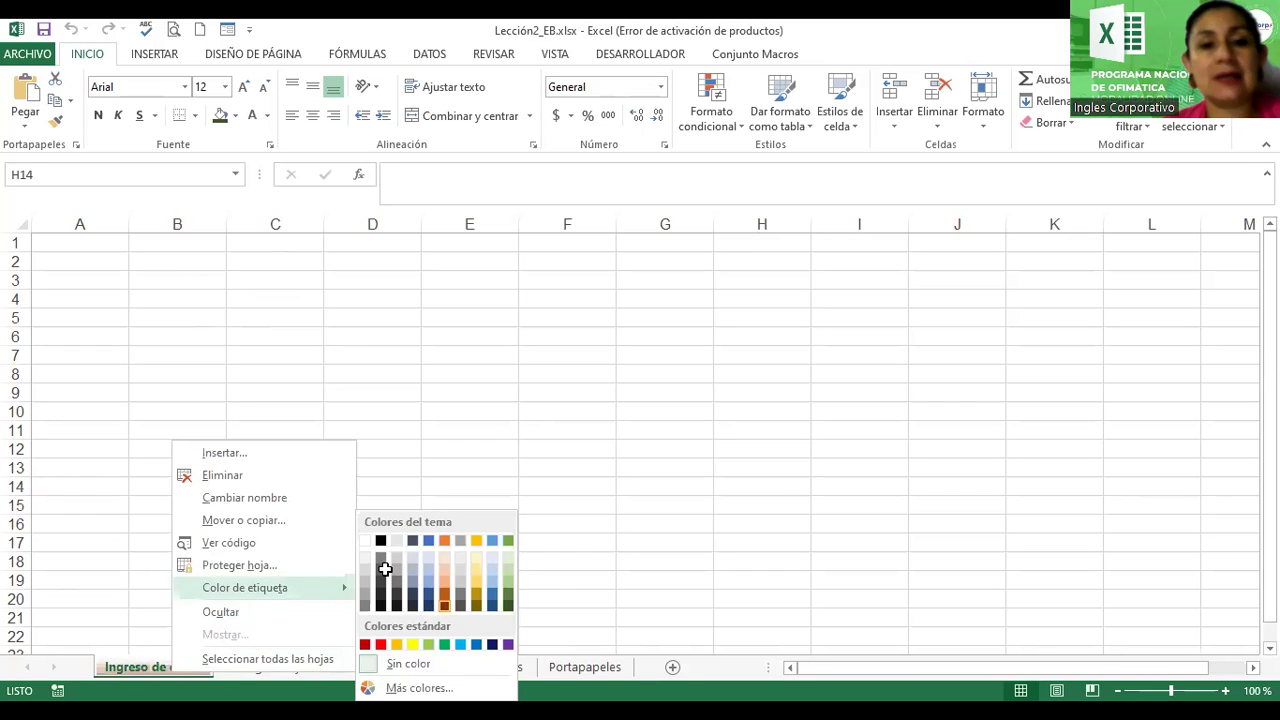
pyautogui.click(164, 261)
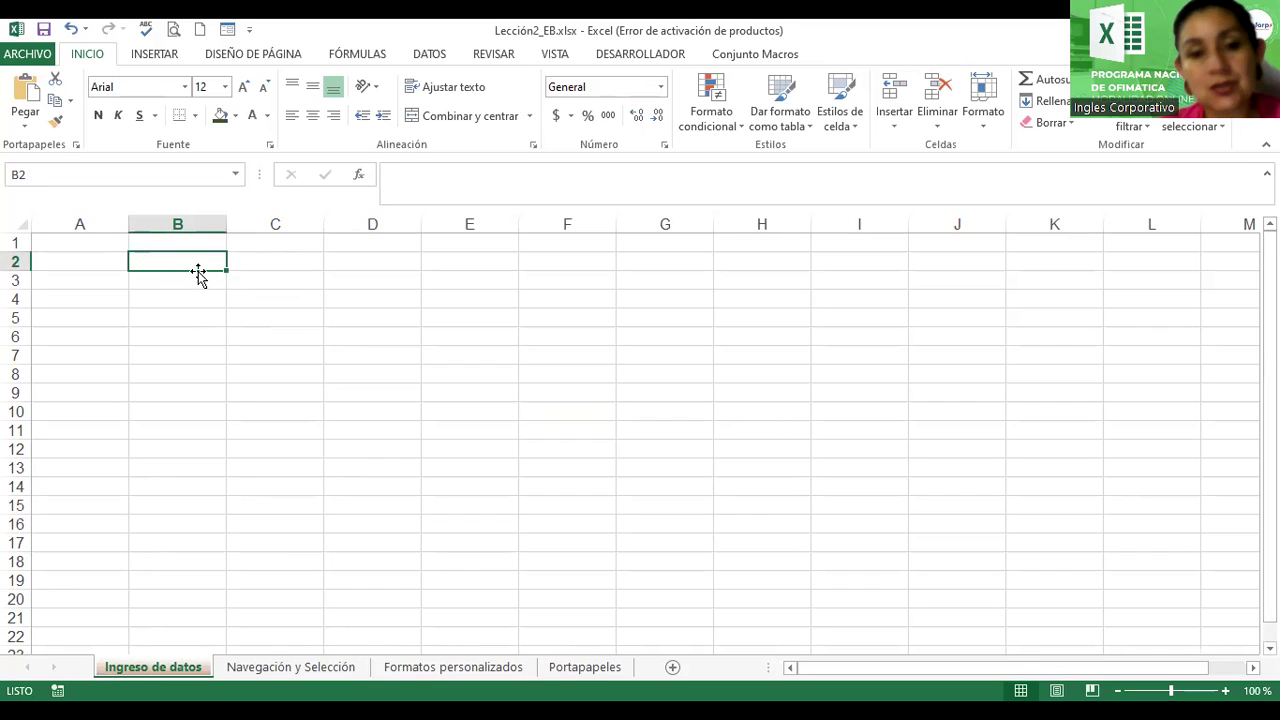
pyautogui.write('Control de Registro de Alumnos')
pyautogui.press('Return')
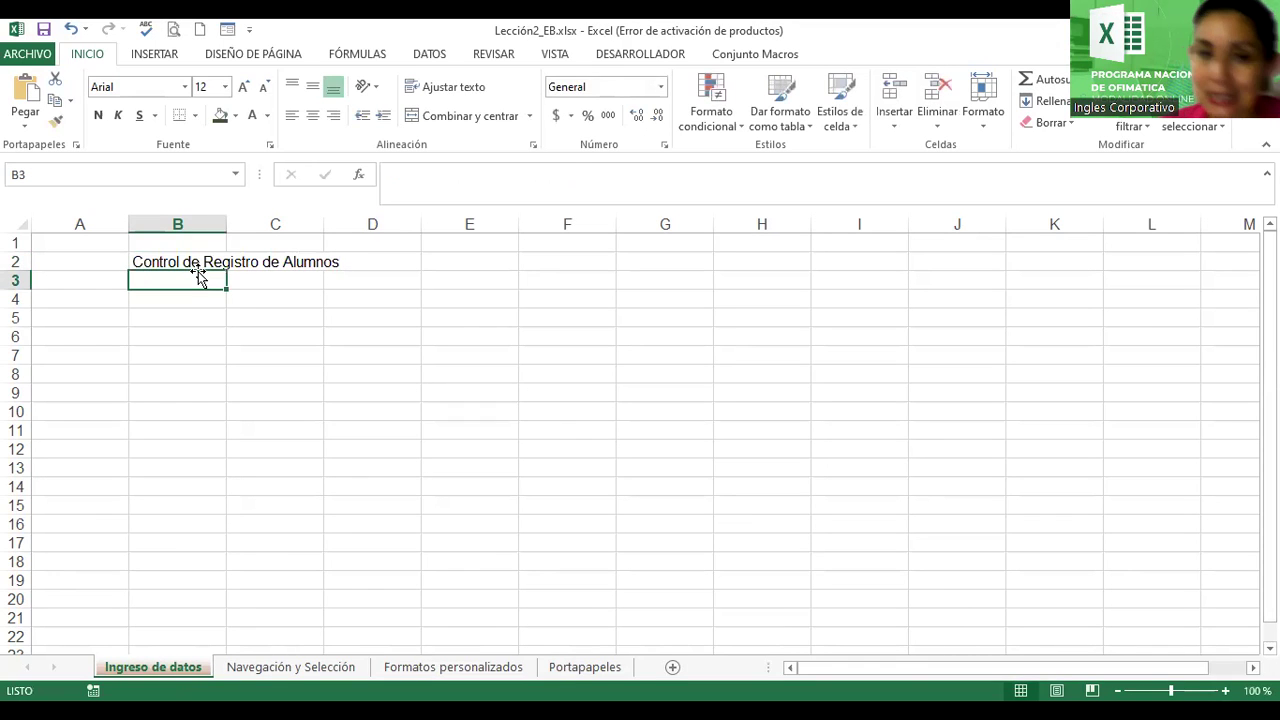
pyautogui.click(190, 256)
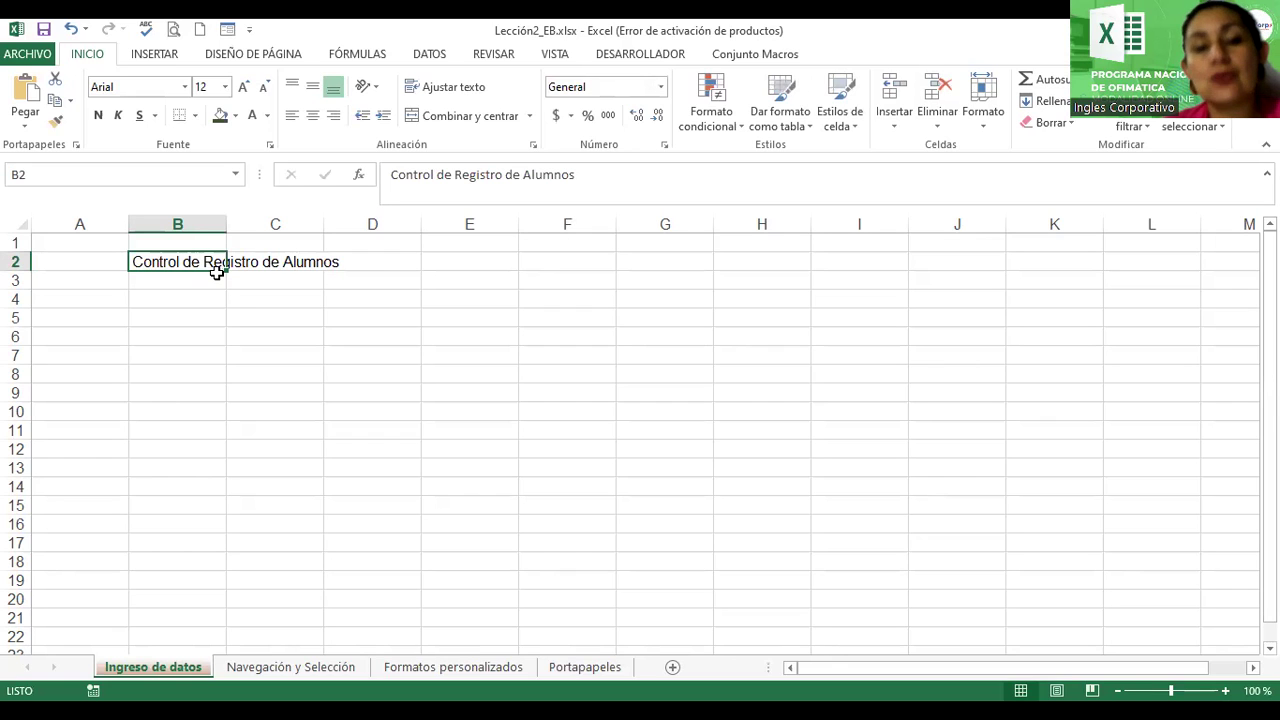
# Fill B3:E3 with the headers No., Nombre, Dirección and Teléfono.
pyautogui.click(171, 284)
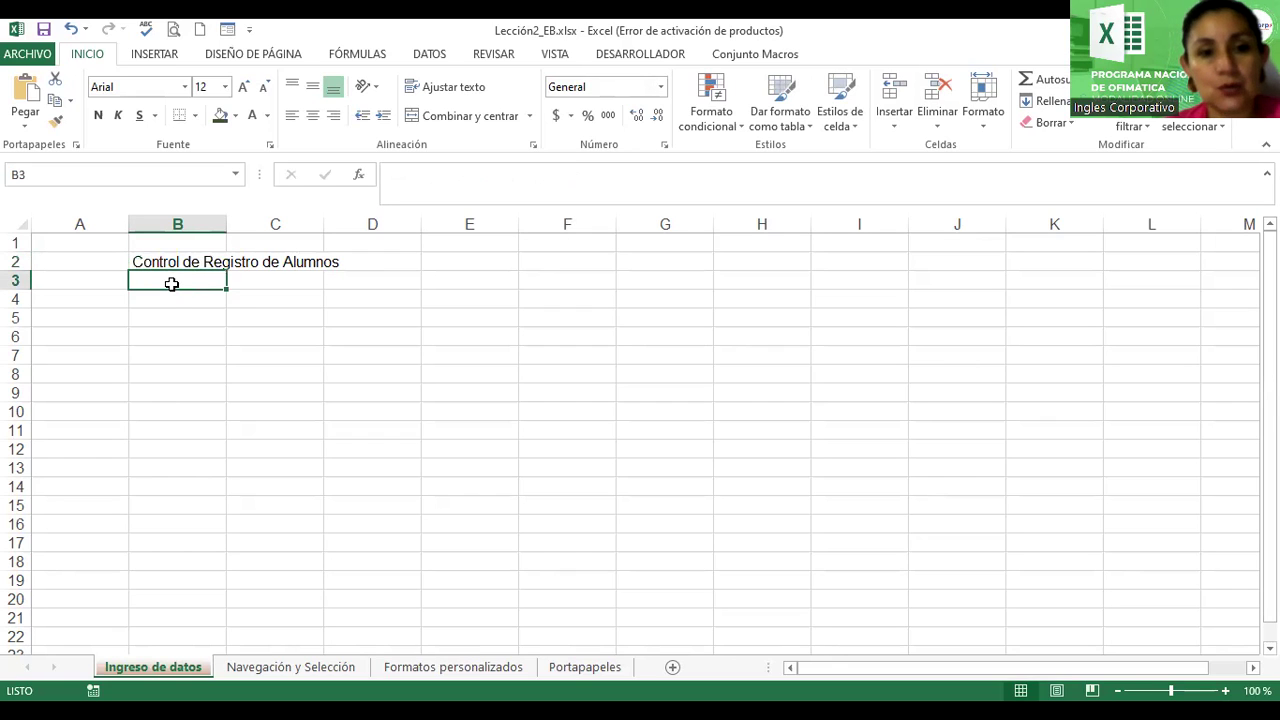
pyautogui.write('No.')
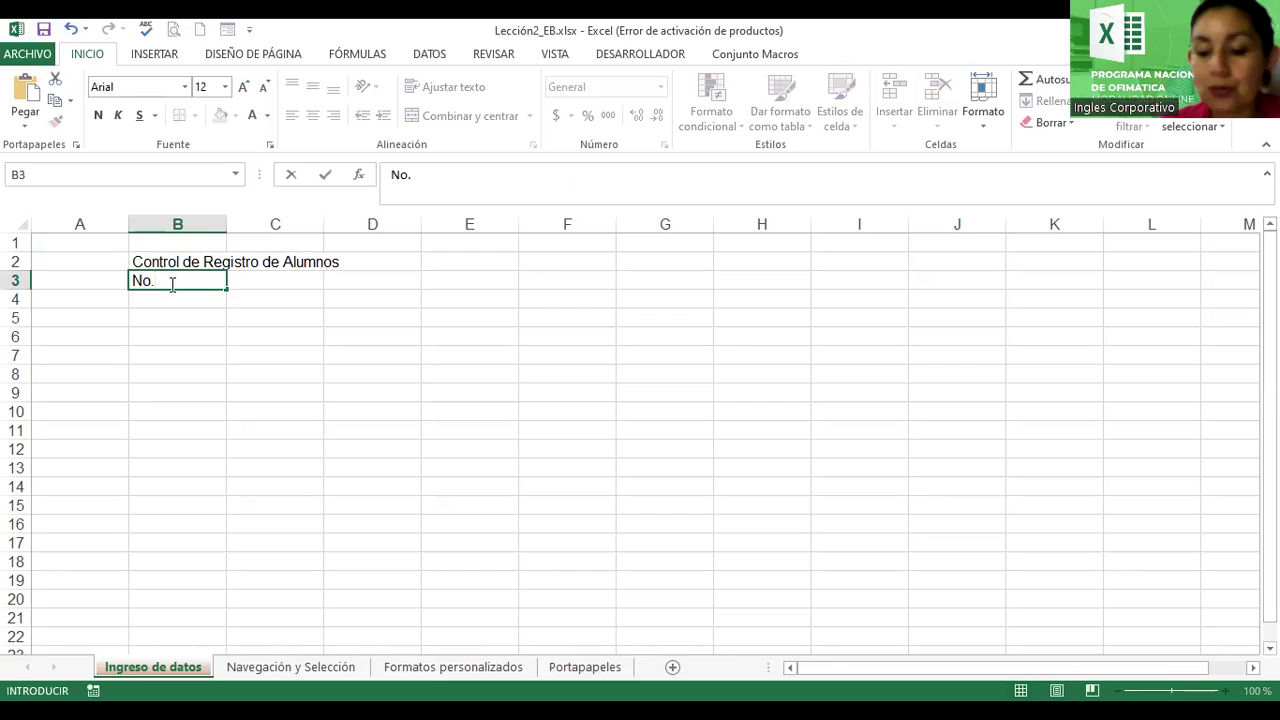
pyautogui.press('Tab')
pyautogui.write('Nombre')
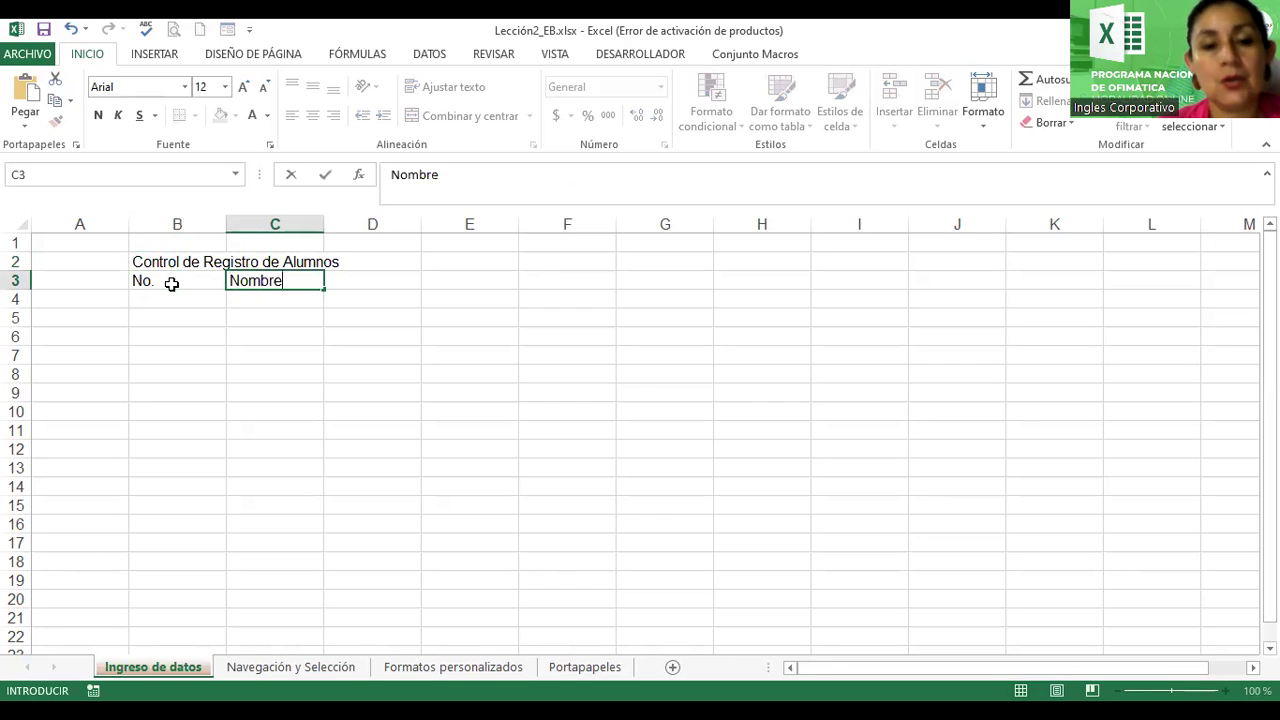
pyautogui.press('Tab')
pyautogui.write('Dirección')
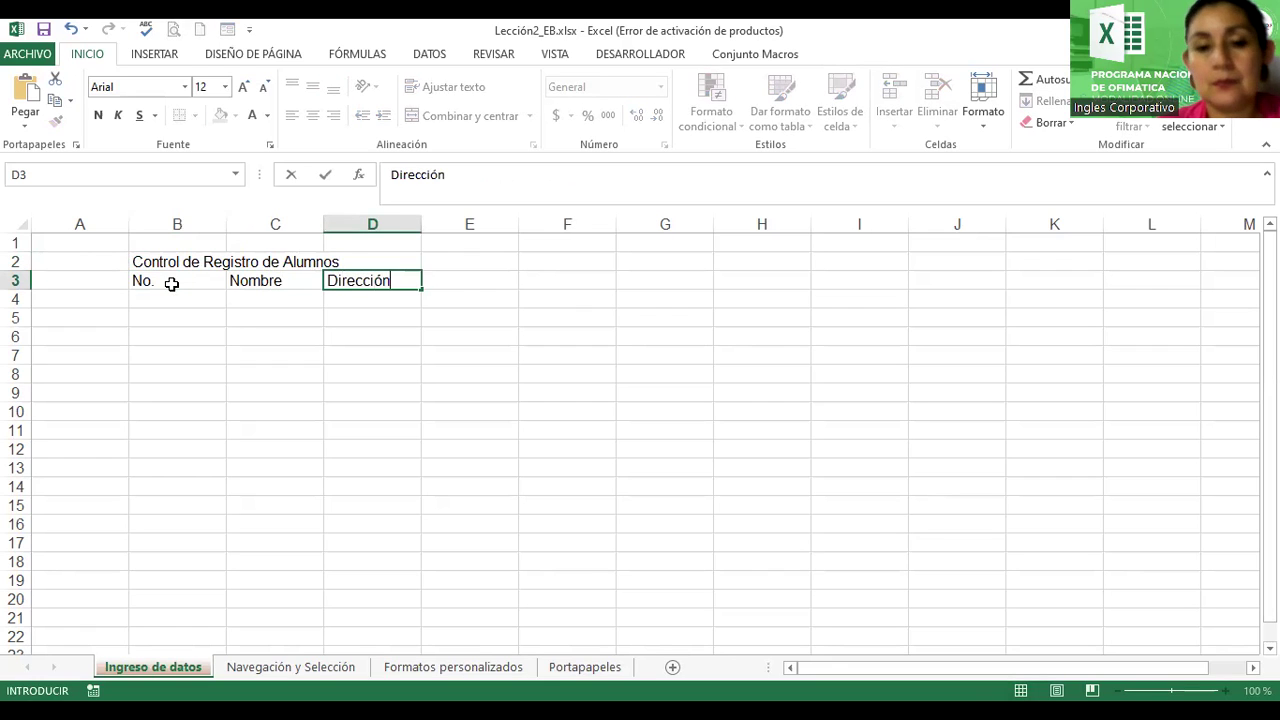
pyautogui.press('Tab')
pyautogui.write('Tele')
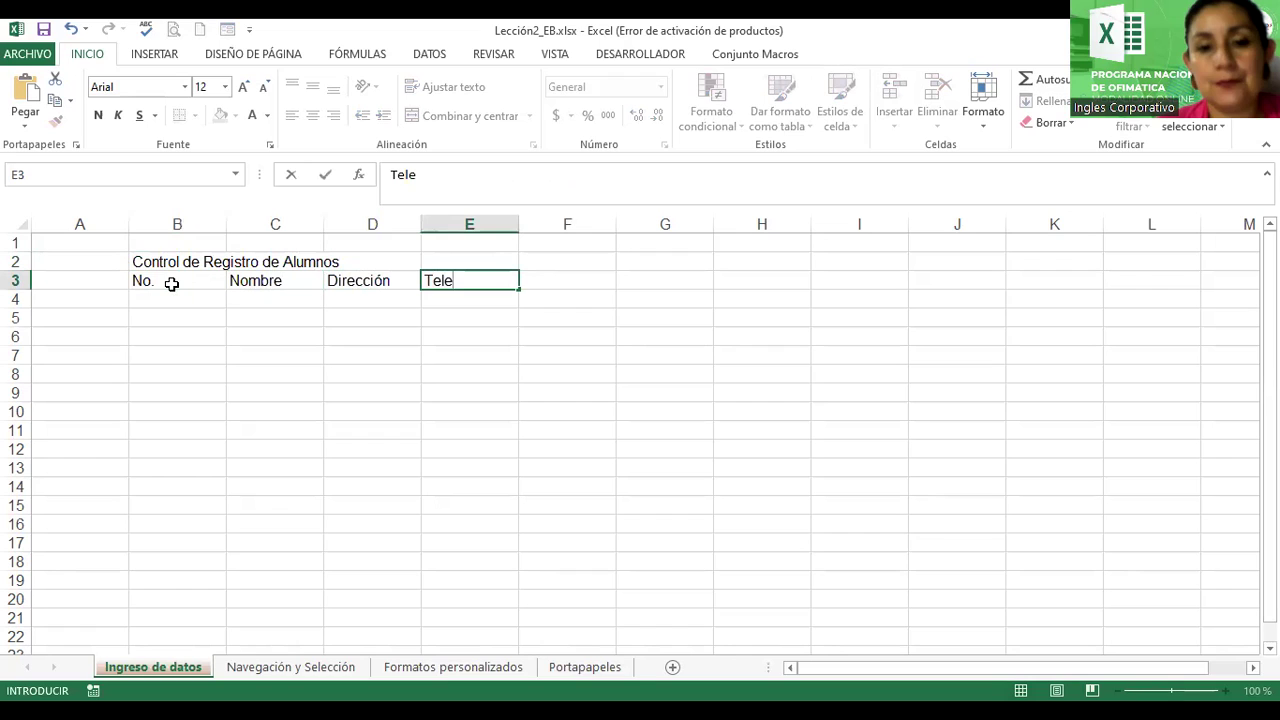
pyautogui.press('BackSpace')
pyautogui.write('éfono')
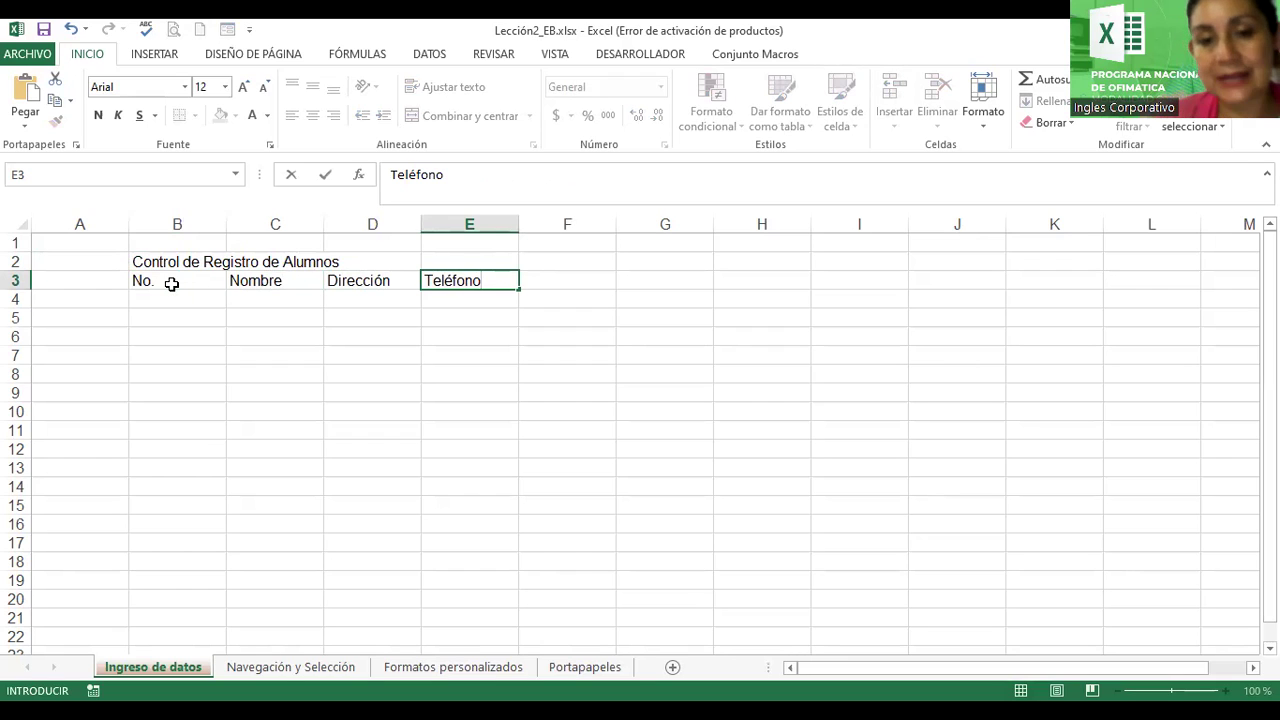
pyautogui.press('Tab')
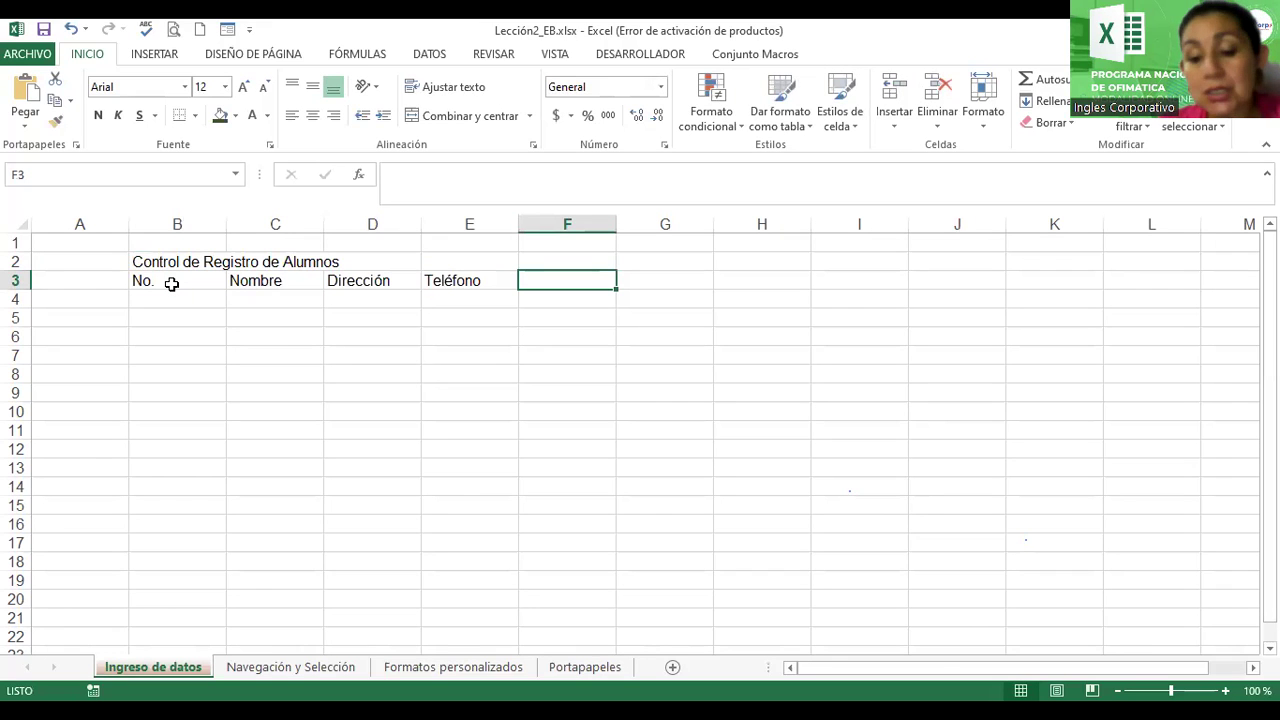
# Recheck the Teléfono header cell and scroll back to the top of the sheet.
pyautogui.press('Left')
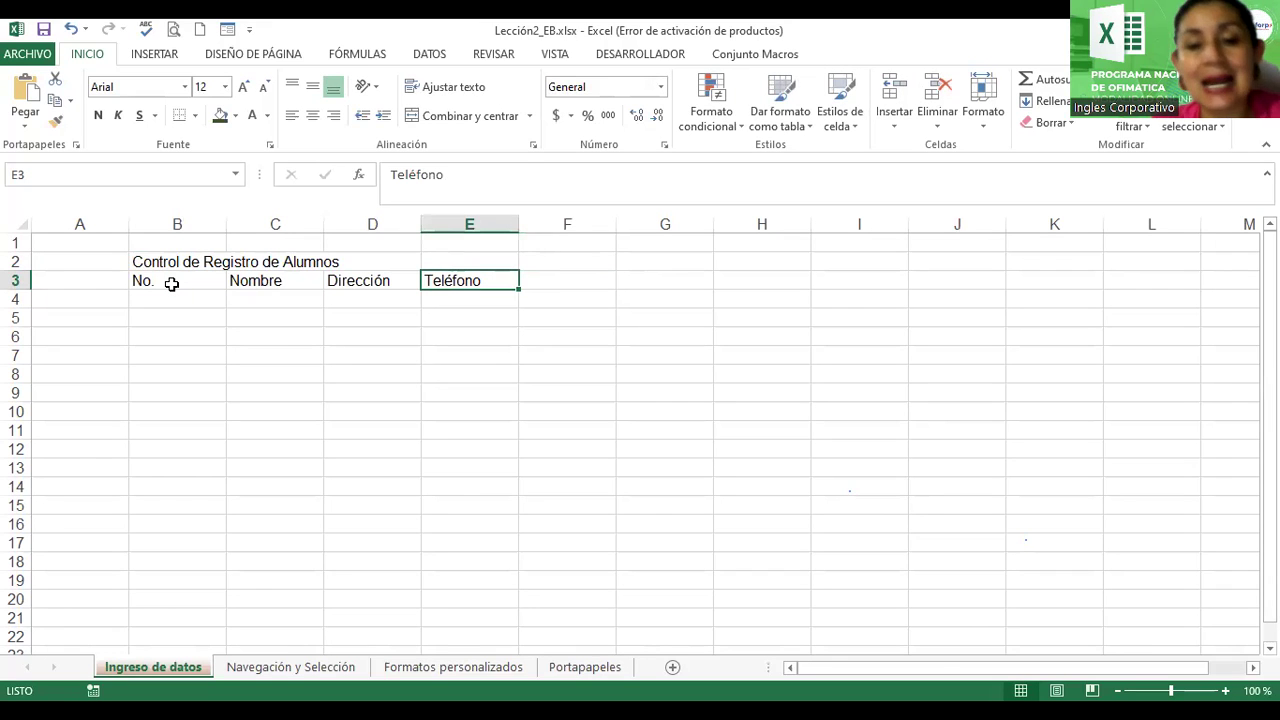
pyautogui.press('F2')
pyautogui.press('Return')
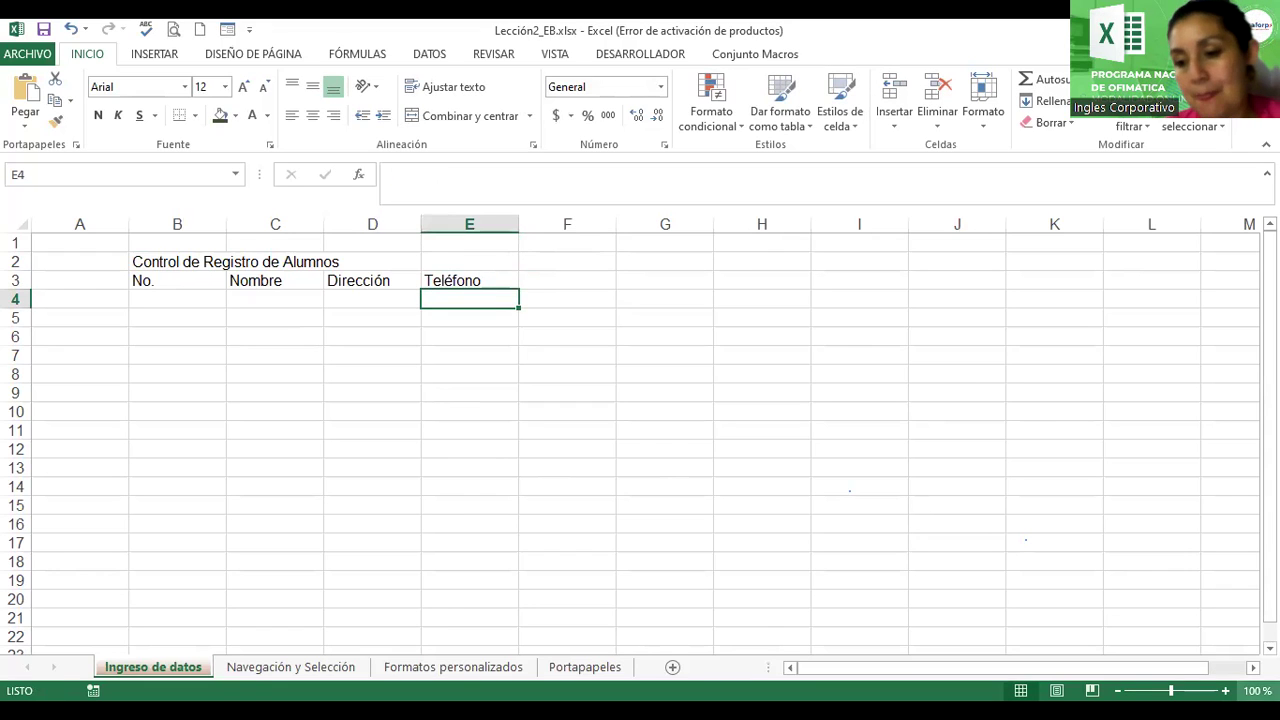
pyautogui.scroll(1, 640, 435)
pyautogui.scroll(1, 640, 435)
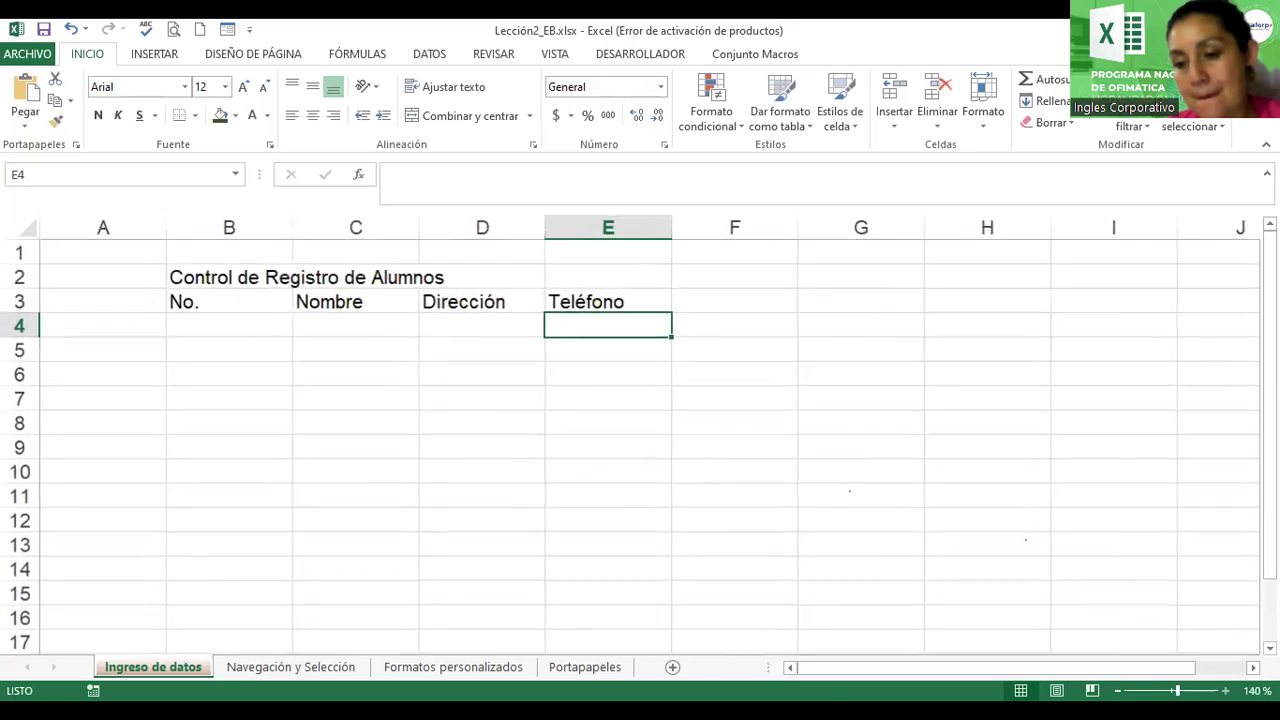
pyautogui.scroll(1, 640, 435)
pyautogui.scroll(1, 640, 435)
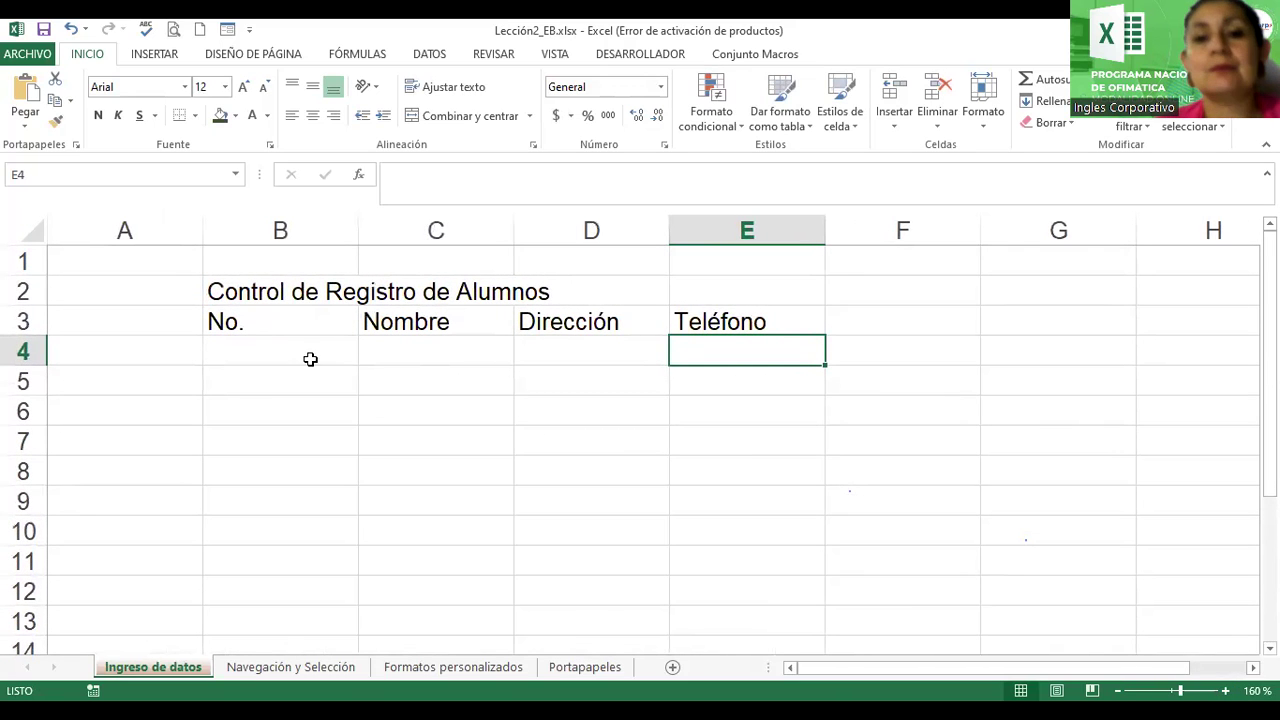
# Enter each of the four students' full names in C4, C5, C6 and C7 under Nombre.
pyautogui.click(265, 348)
pyautogui.click(445, 348)
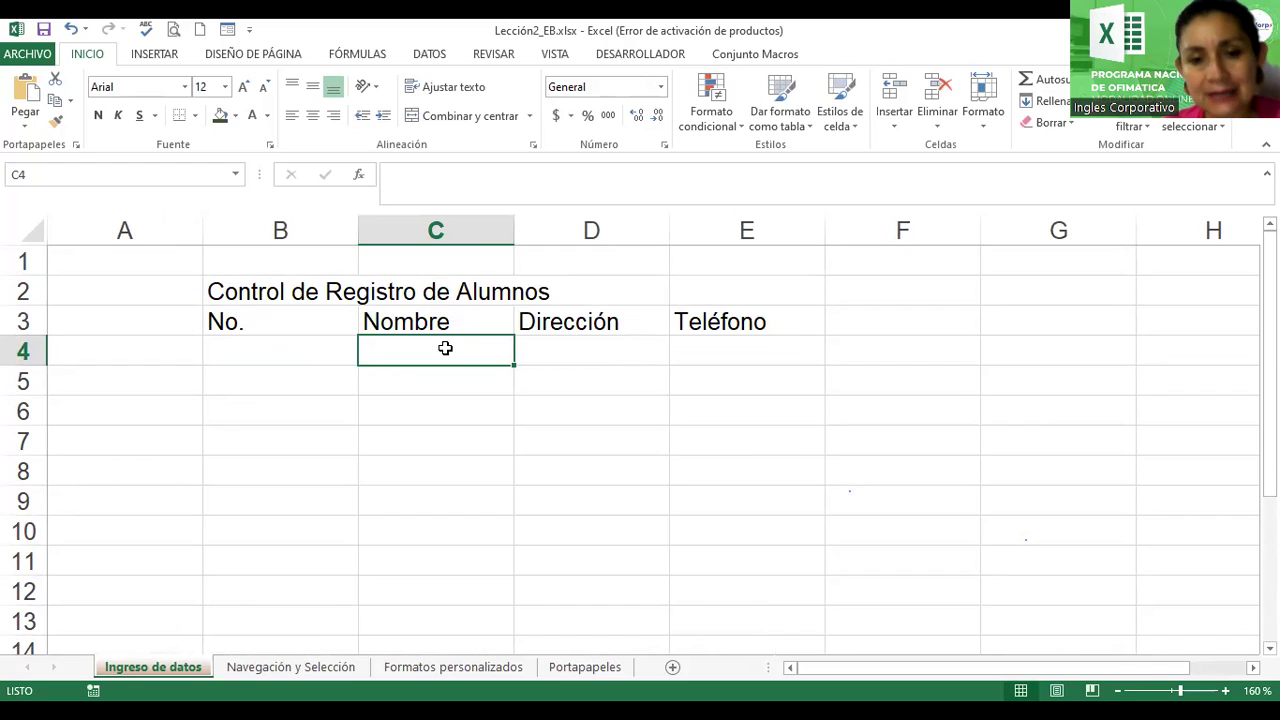
pyautogui.write('Camila Campos')
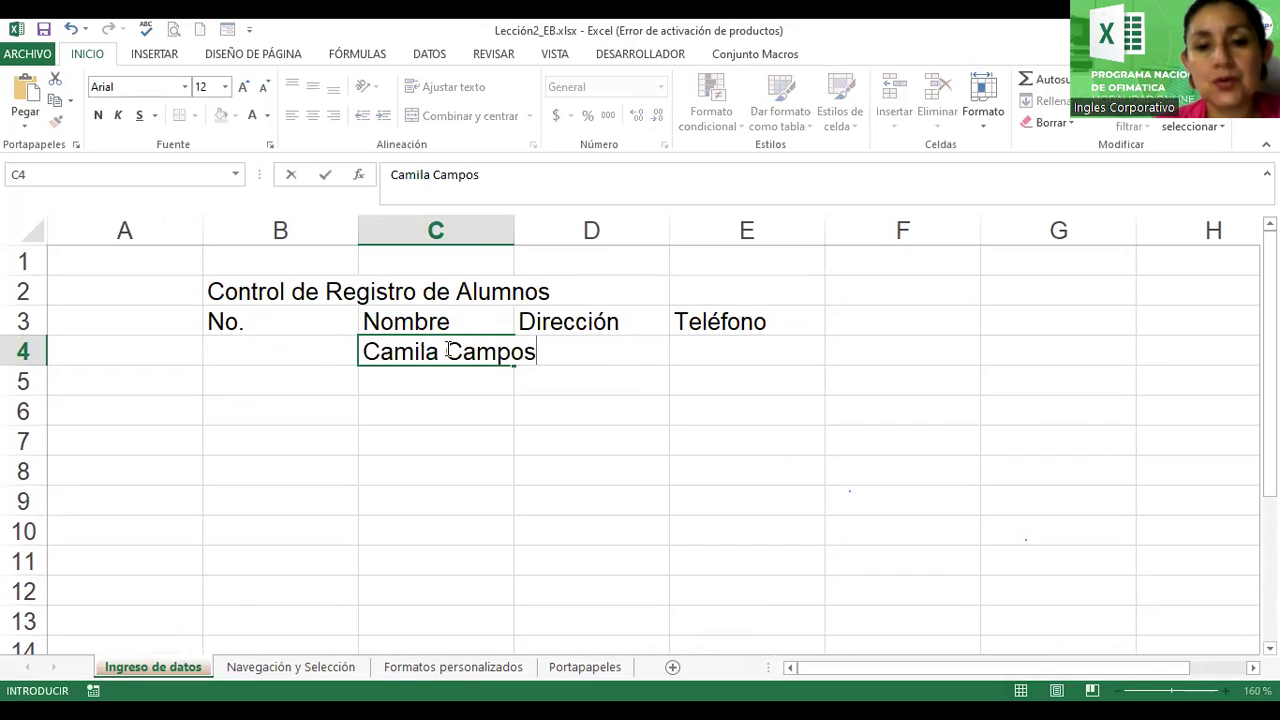
pyautogui.press('Return')
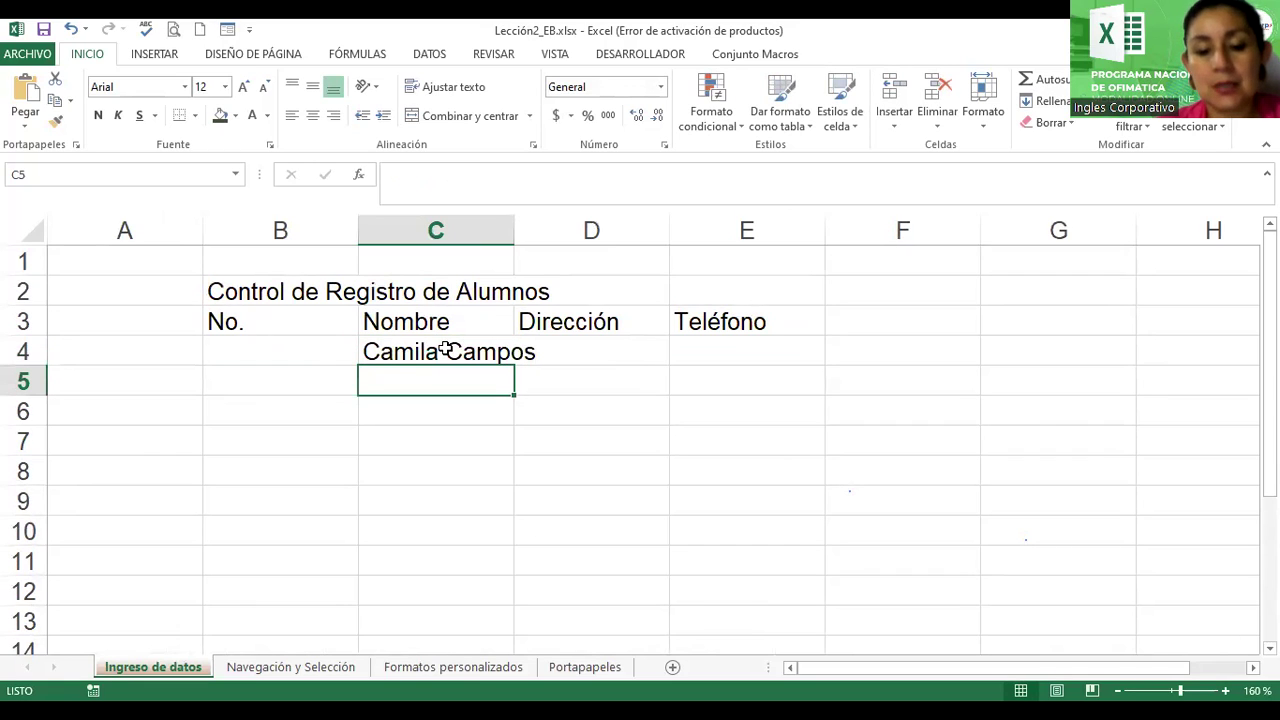
pyautogui.write('G')
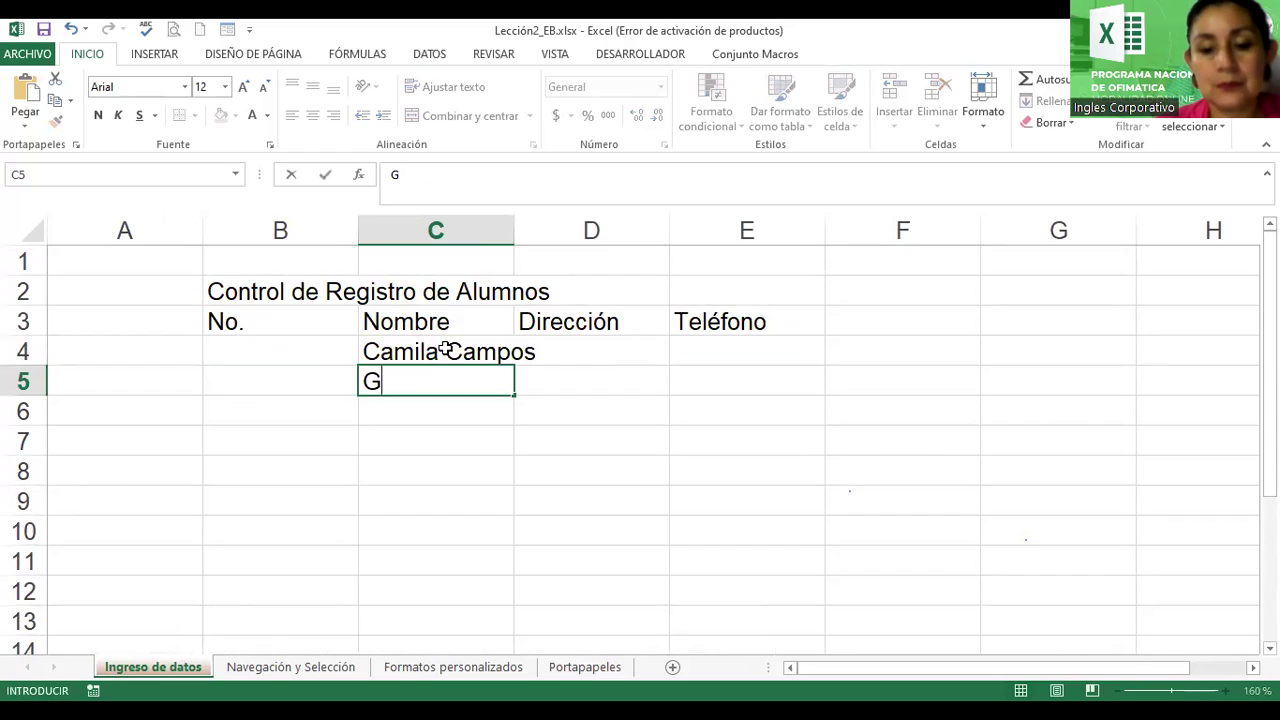
pyautogui.write('erardo')
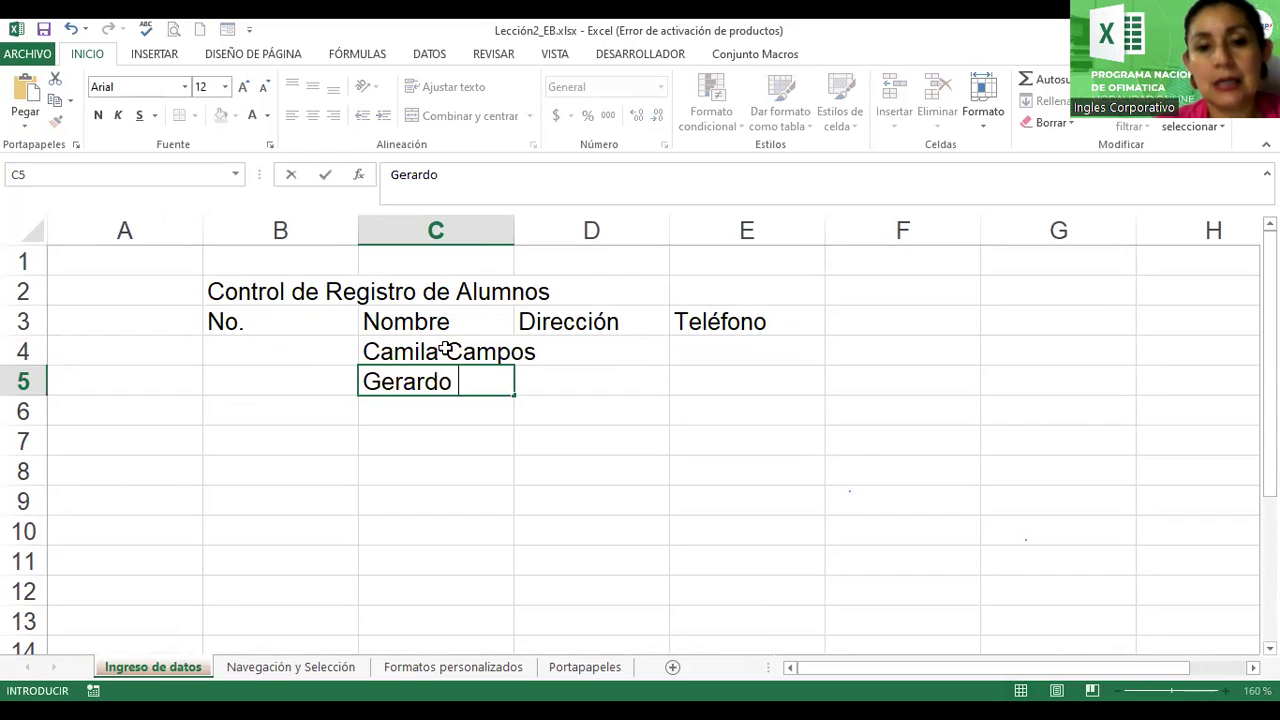
pyautogui.write(' Berrios')
pyautogui.press('Return')
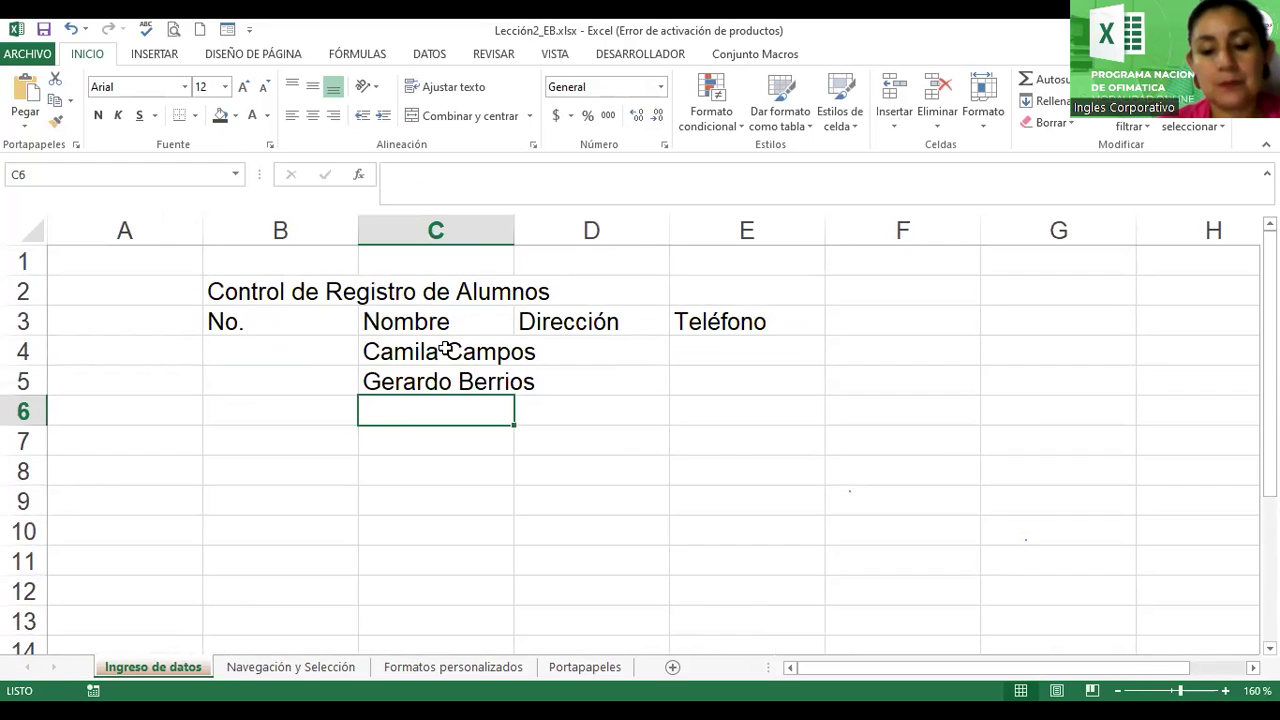
pyautogui.write('María ')
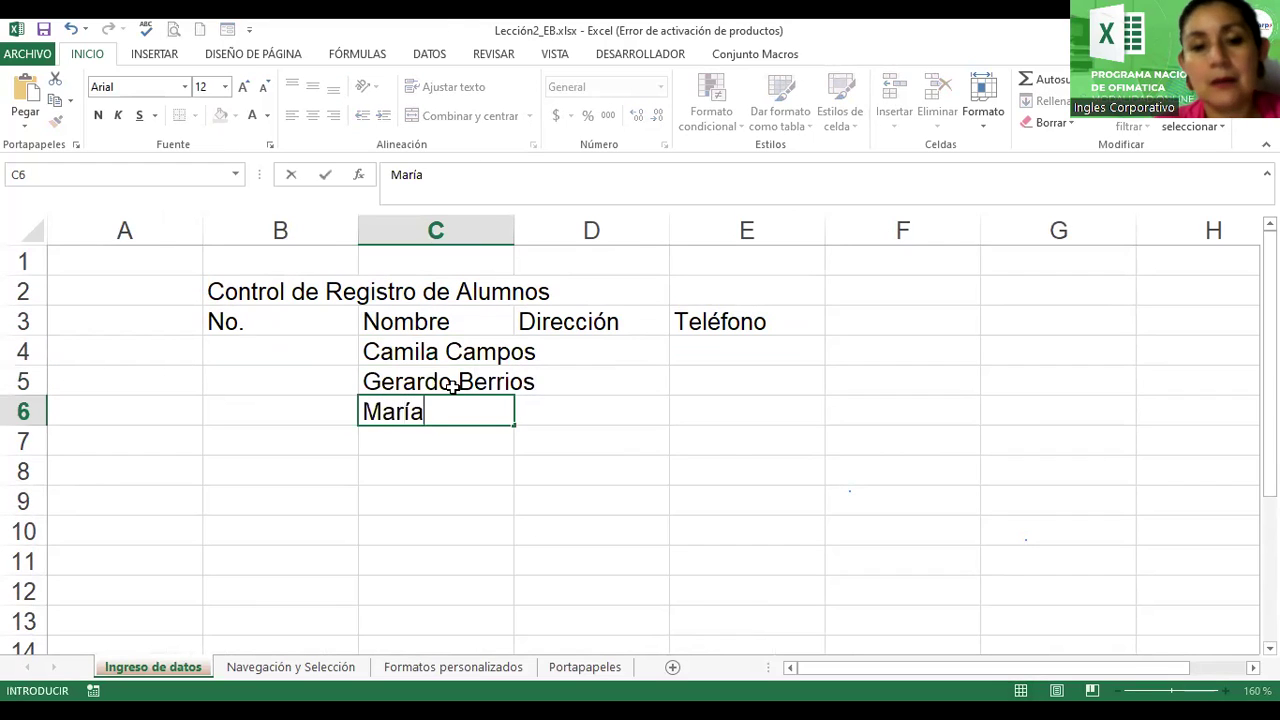
pyautogui.write('López')
pyautogui.press('Return')
pyautogui.write('Luis ')
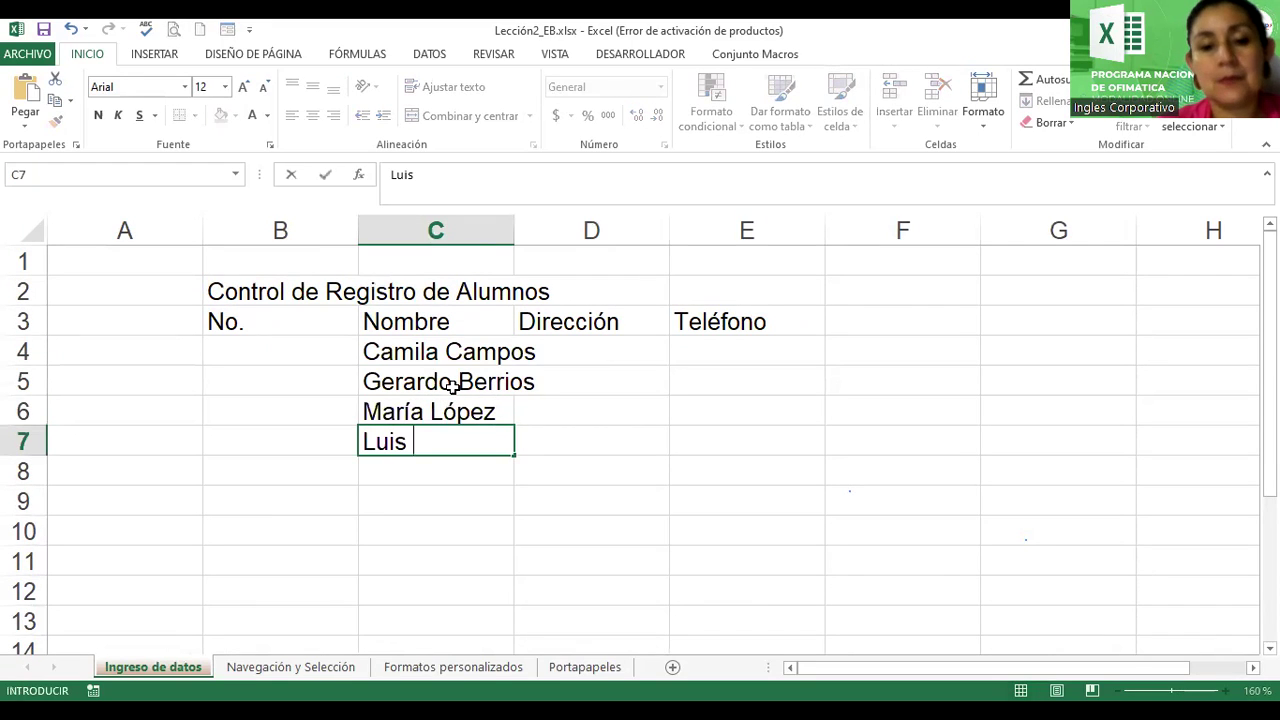
pyautogui.write('Mart')
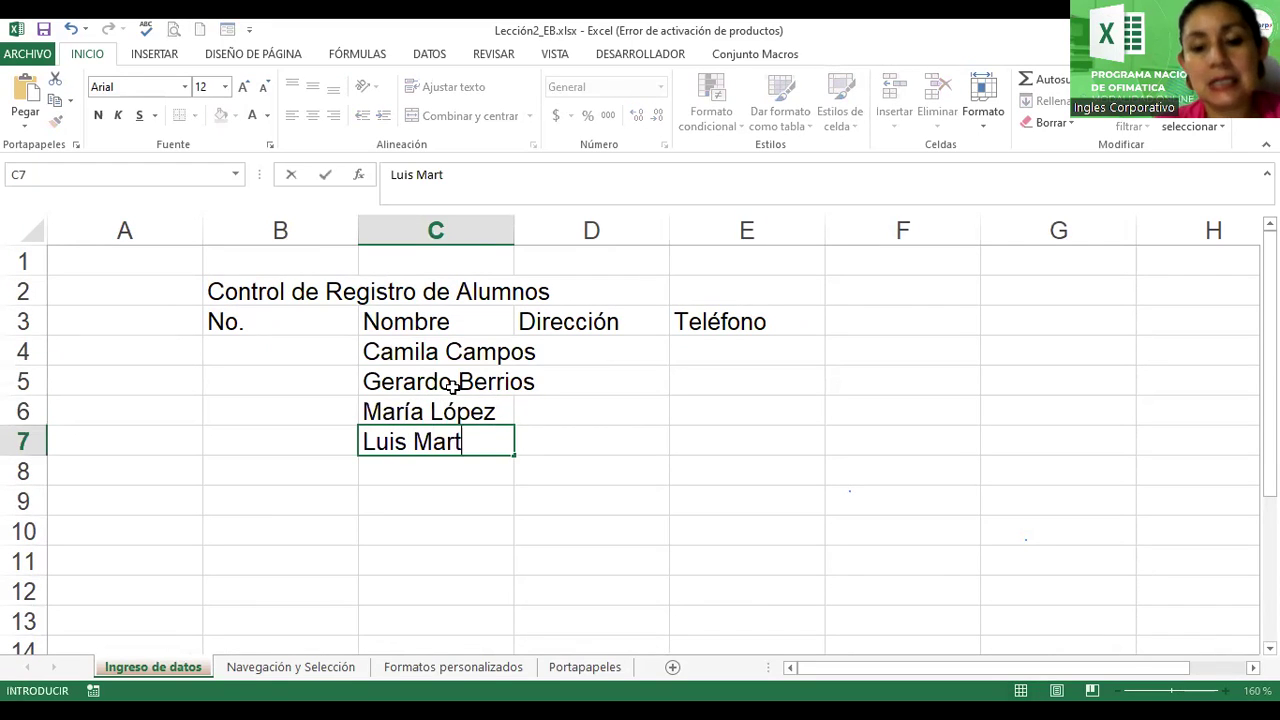
pyautogui.write('ín')
pyautogui.press('BackSpace')
pyautogui.press('BackSpace')
pyautogui.write('ínez')
pyautogui.press('Return')
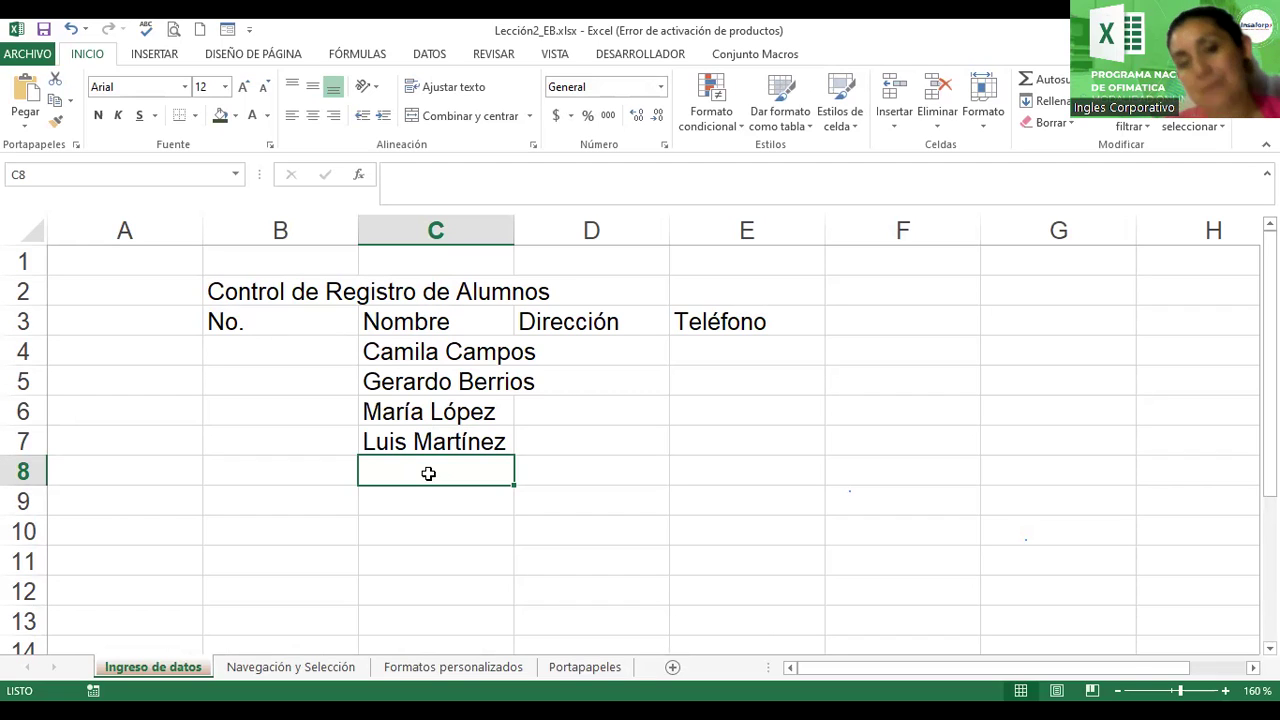
# Enter the addresses San Salvador, Santa Ana, Soyapago and Ciudad Merliot in D4 through D7.
pyautogui.click(603, 358)
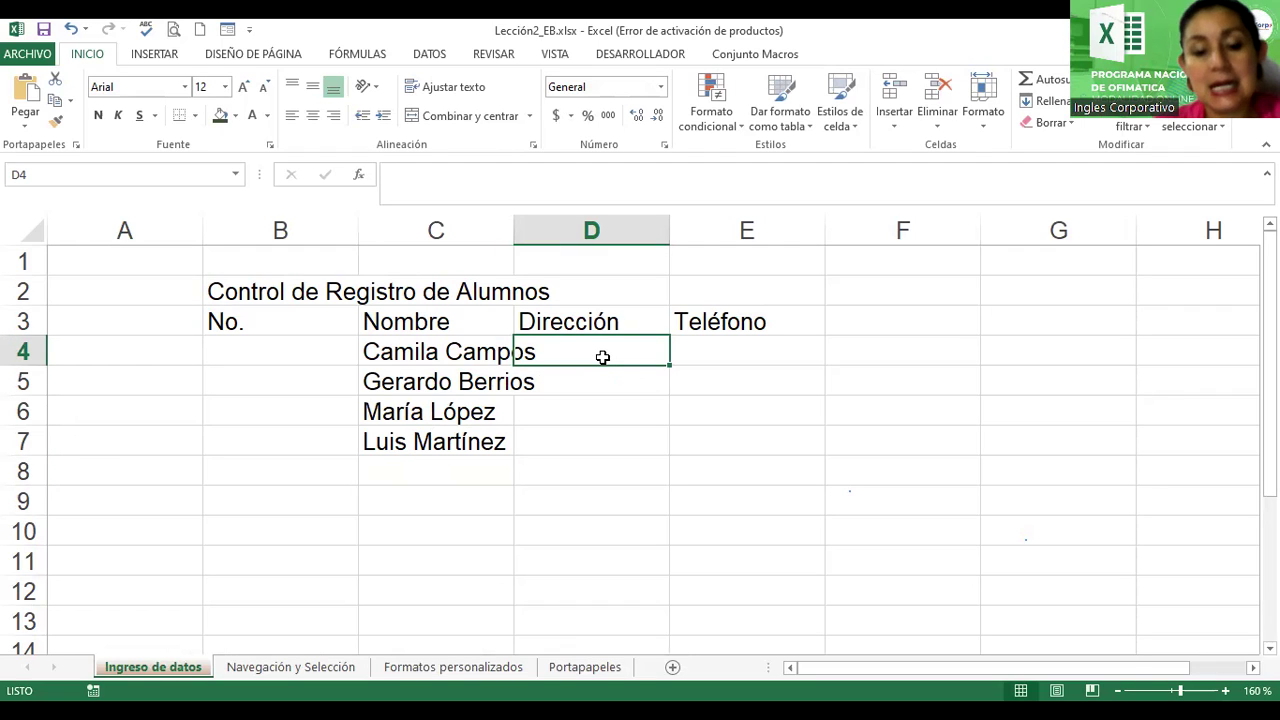
pyautogui.write('San Salv')
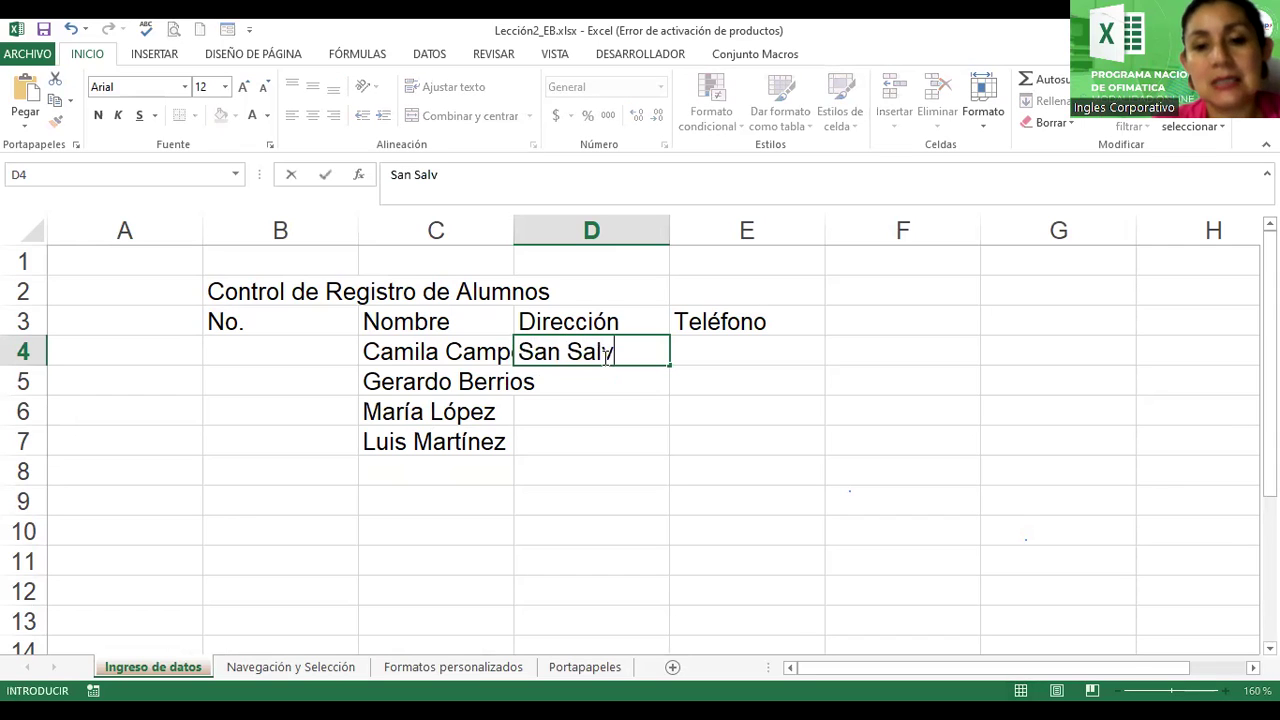
pyautogui.write('ador')
pyautogui.press('Return')
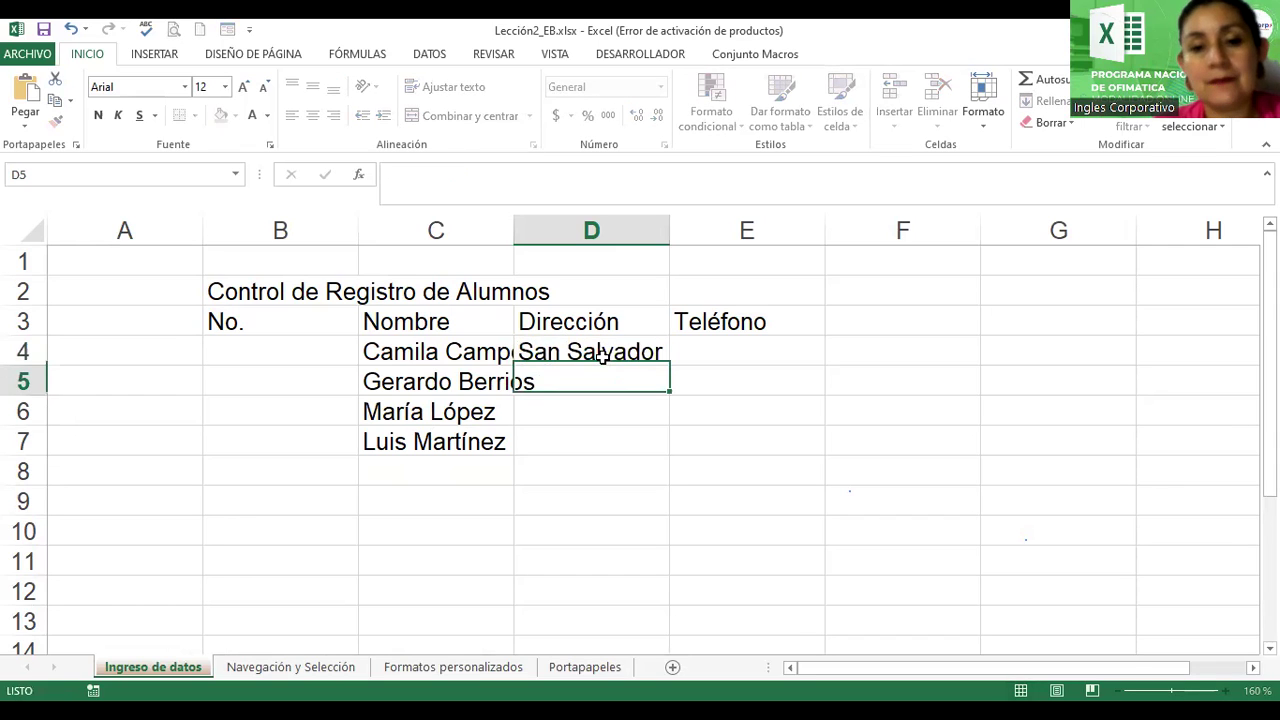
pyautogui.write('Santa Ana')
pyautogui.press('Return')
pyautogui.write('Soyapago')
pyautogui.press('Return')
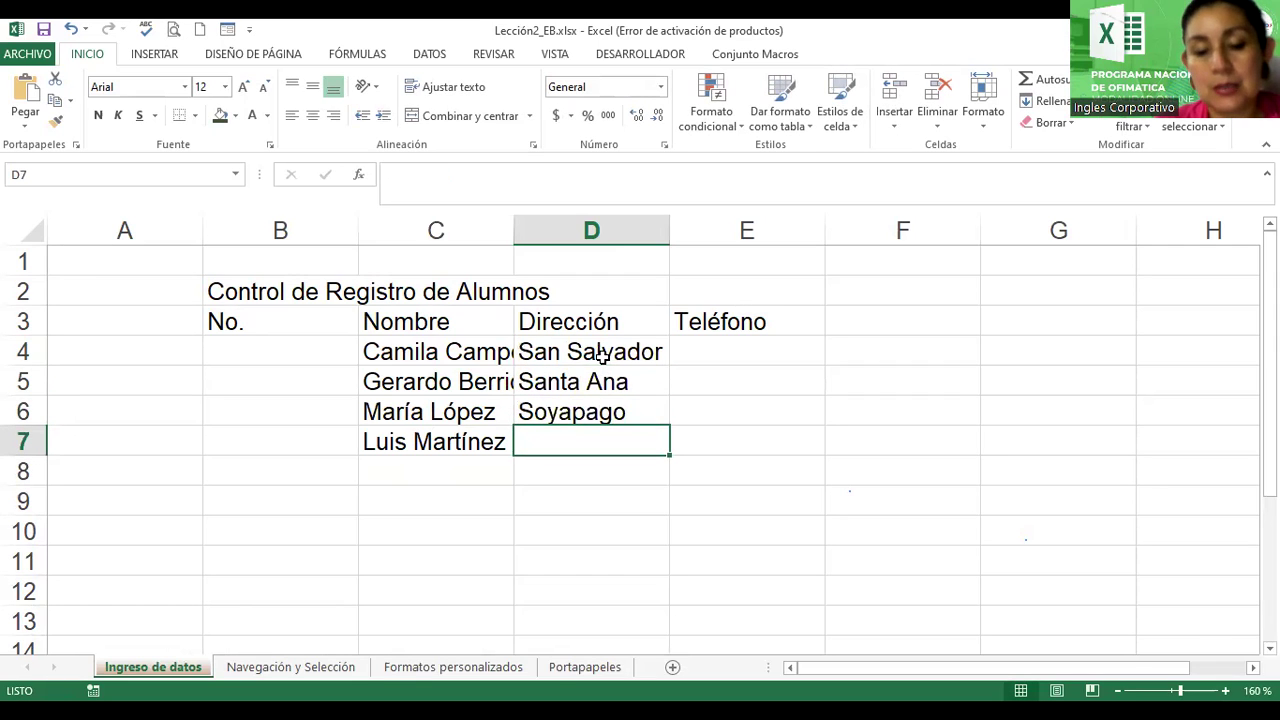
pyautogui.write('Ciudad Merliot')
pyautogui.press('Return')
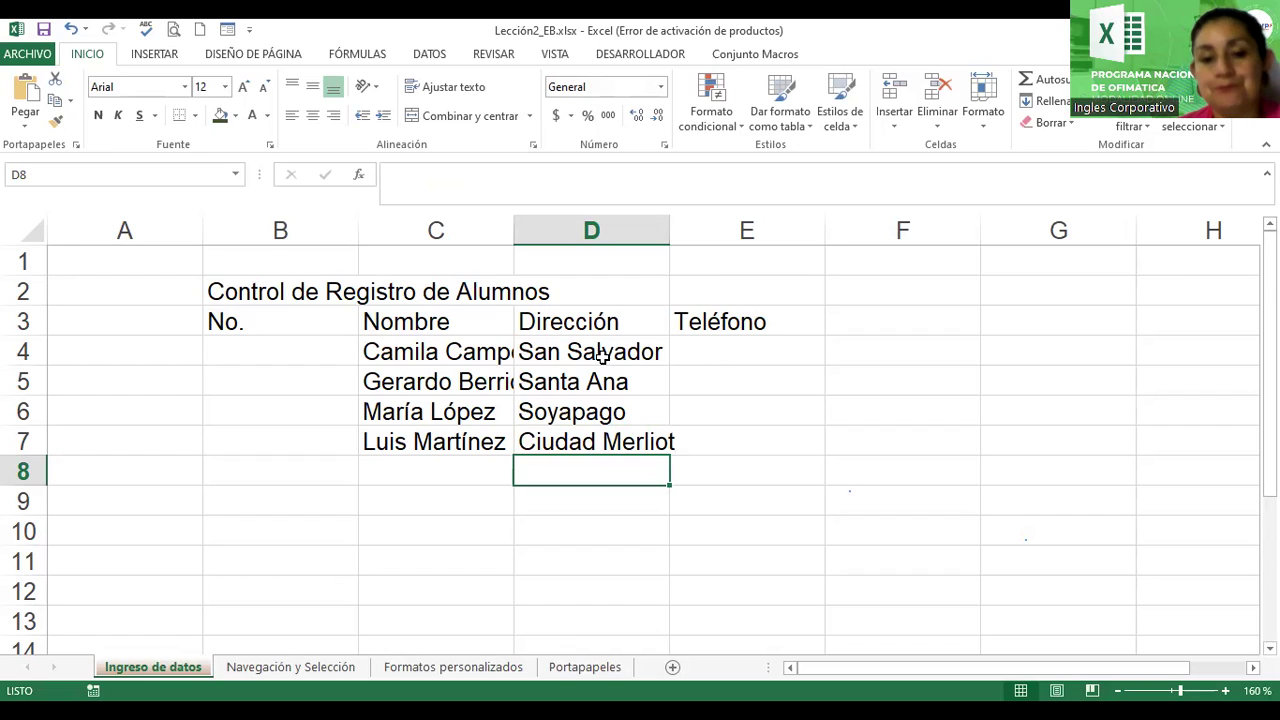
# Enter the first student's phone number in E4, hyphenated between its two four-digit groups.
pyautogui.click(696, 346)
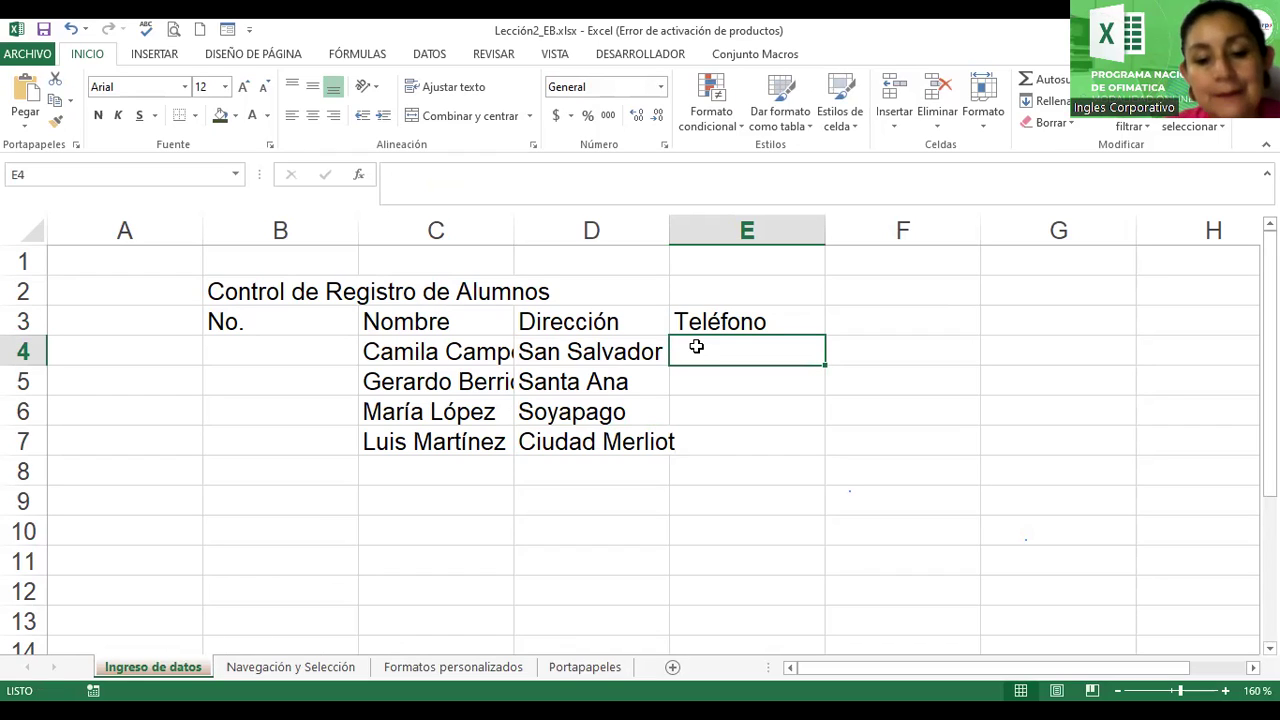
pyautogui.write('7308')
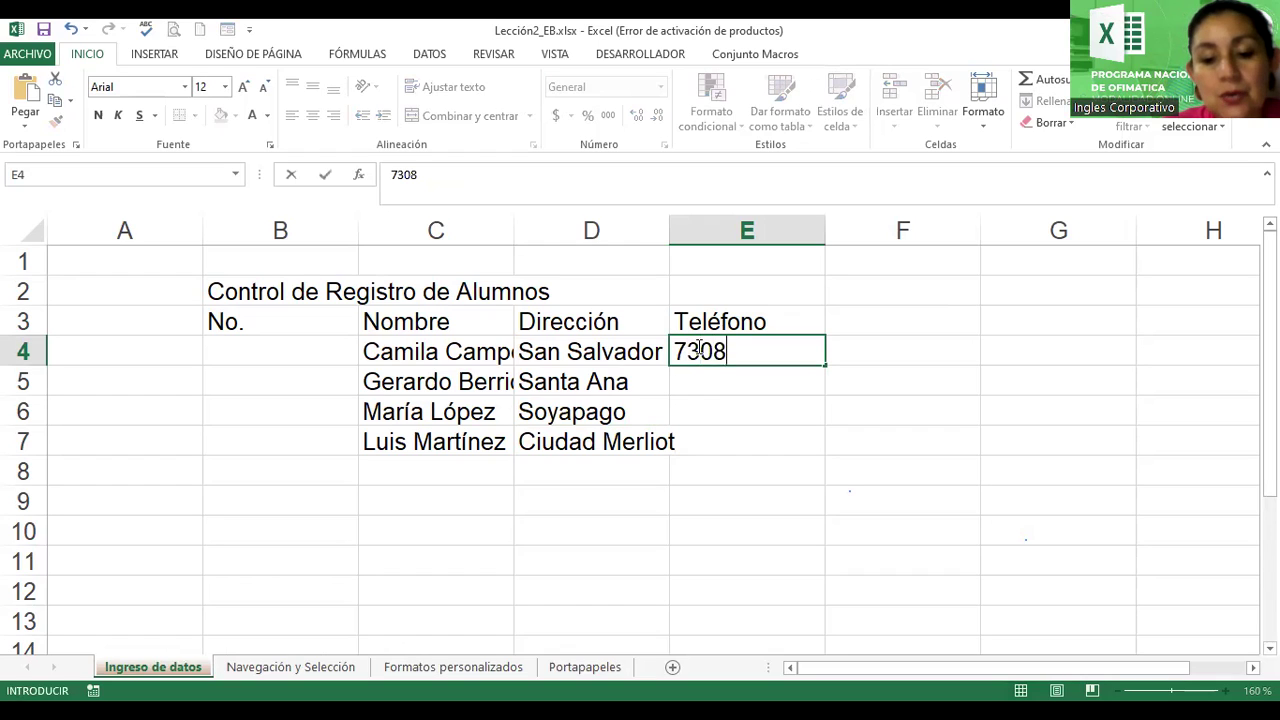
pyautogui.write('9192')
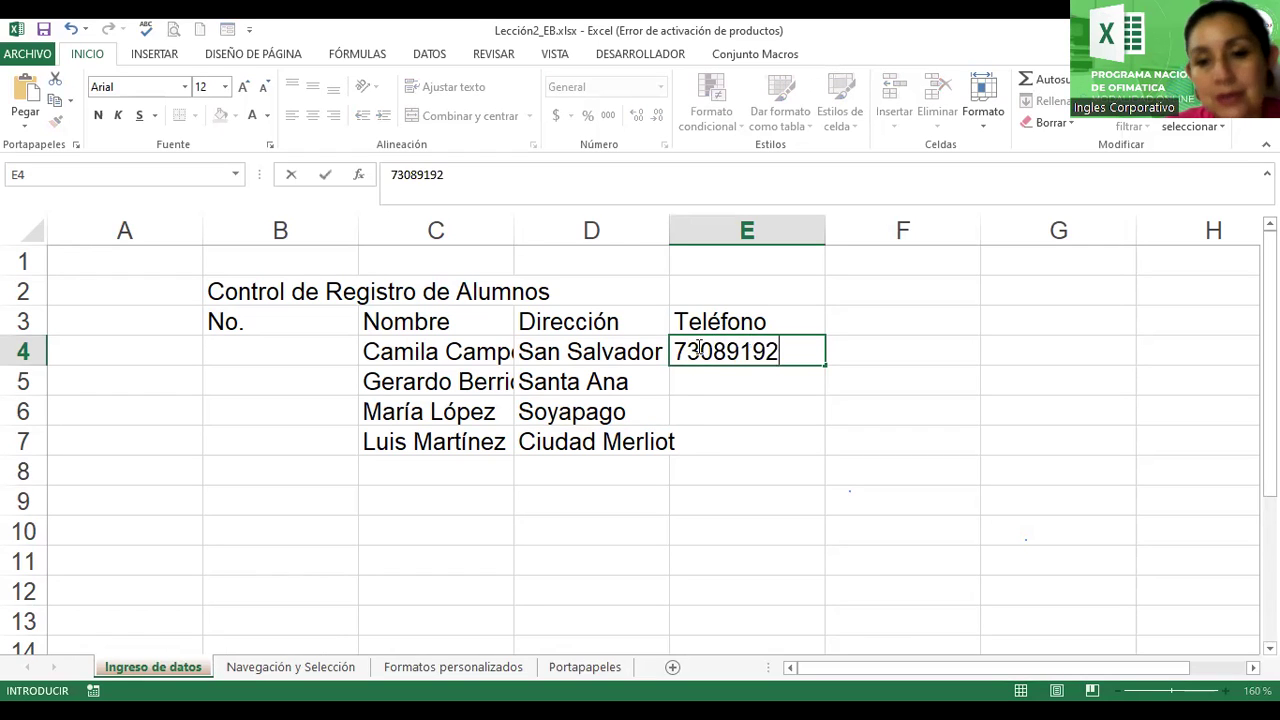
pyautogui.press('BackSpace')
pyautogui.press('BackSpace')
pyautogui.press('BackSpace')
pyautogui.press('BackSpace')
pyautogui.write('-')
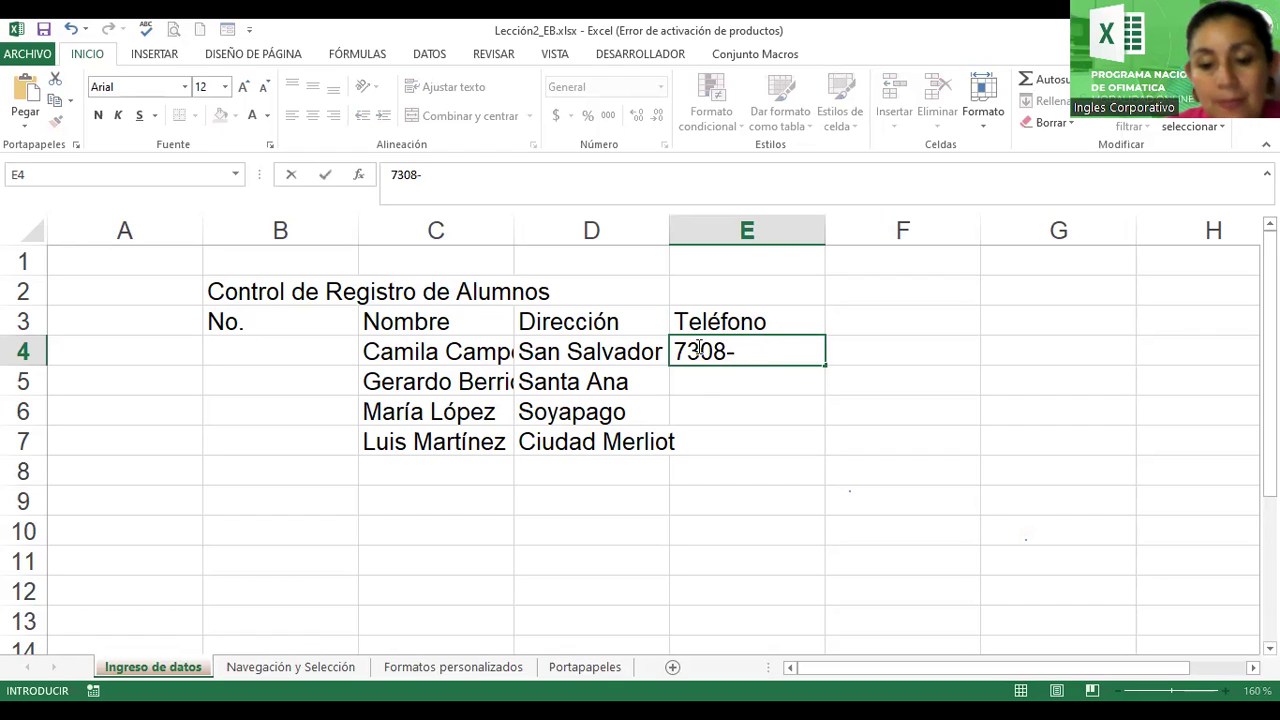
pyautogui.write('9192')
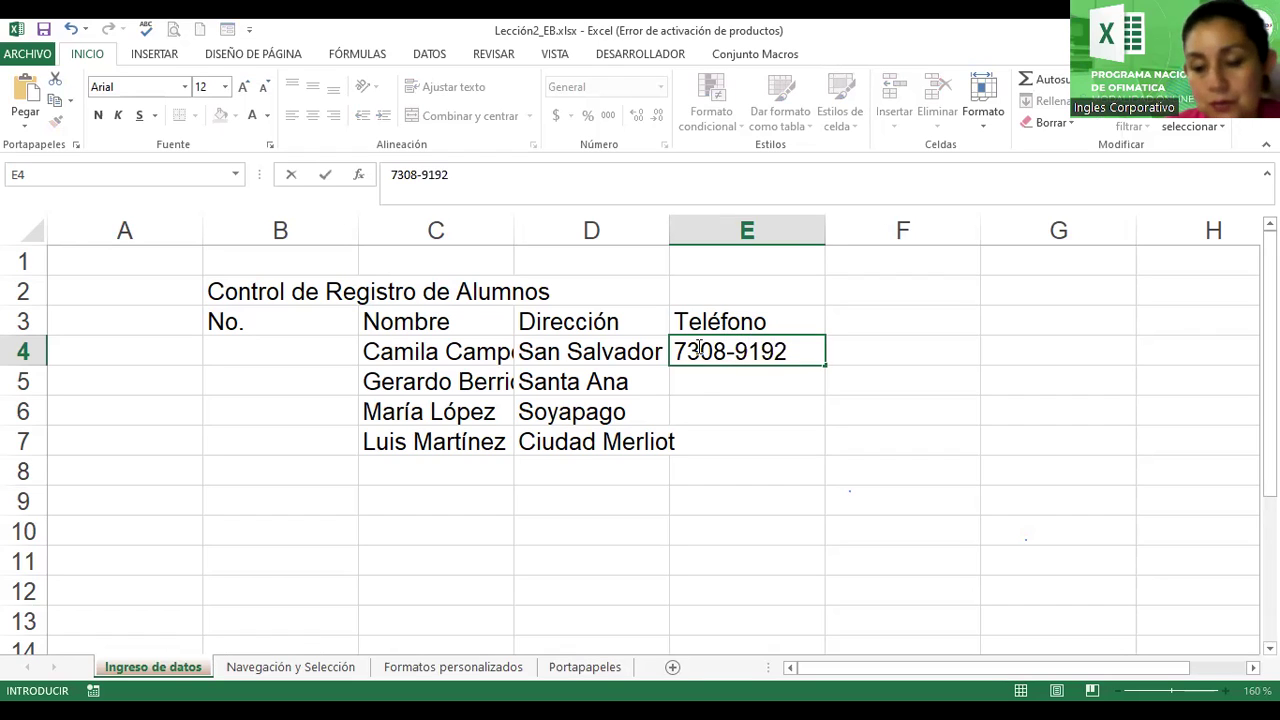
pyautogui.press('Return')
pyautogui.click(778, 360)
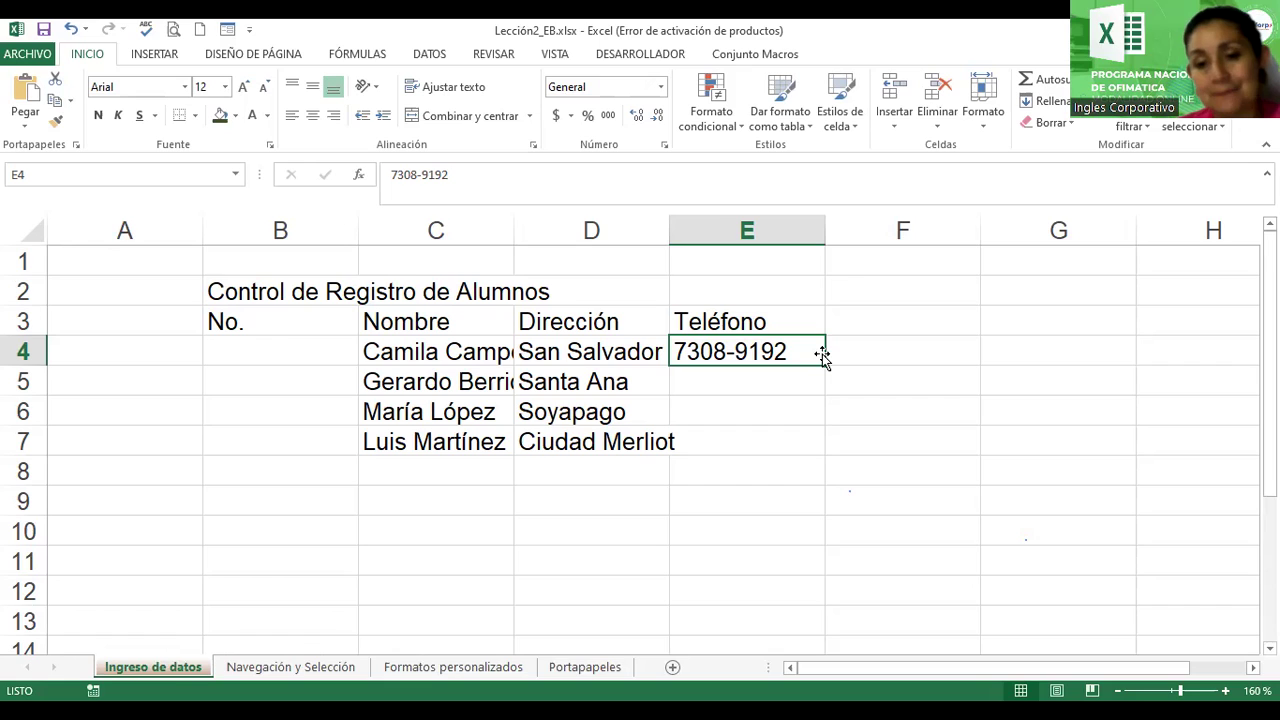
# Enter the second student's phone number in E5 as eight plain digits without a hyphen.
pyautogui.click(731, 385)
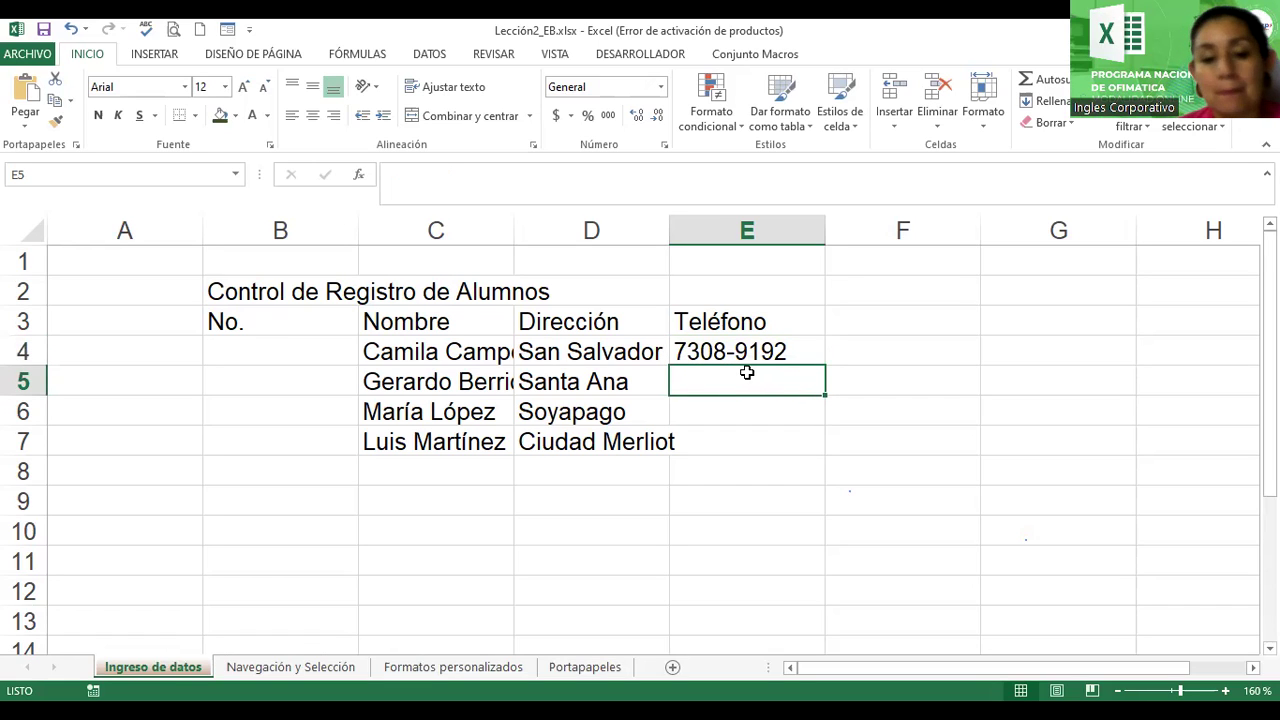
pyautogui.write('71408891')
pyautogui.press('Return')
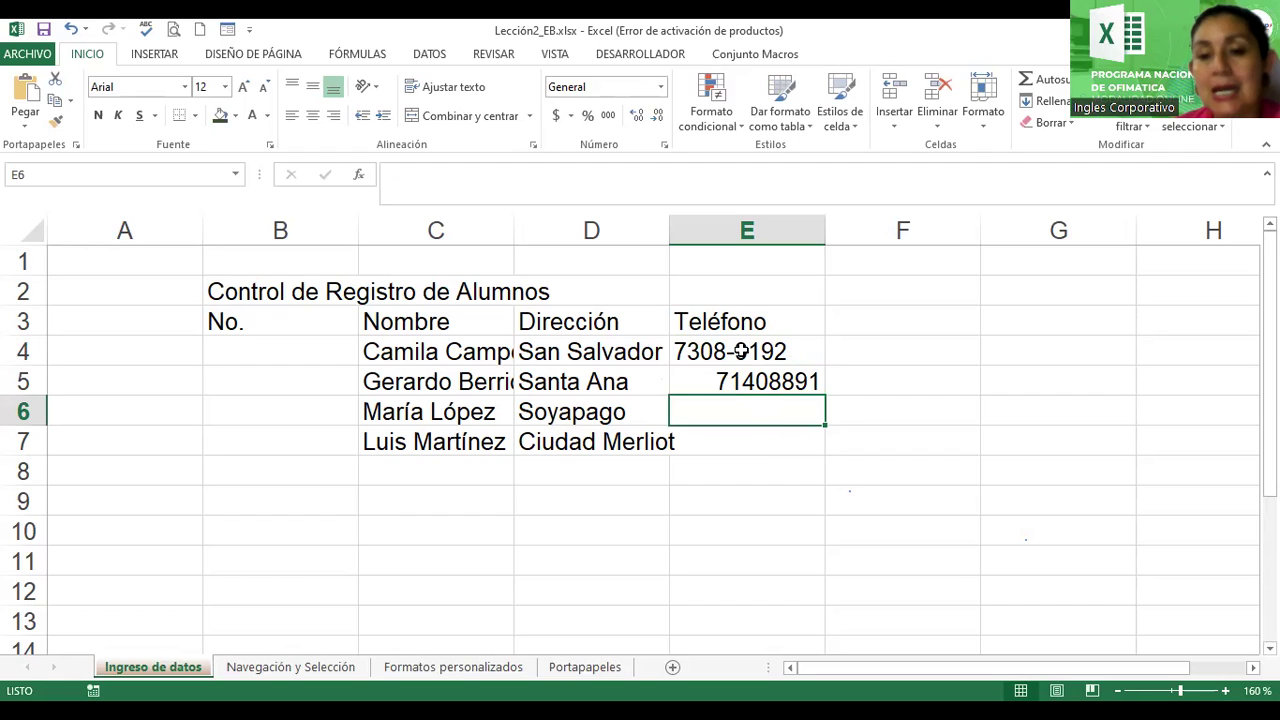
pyautogui.click(804, 352)
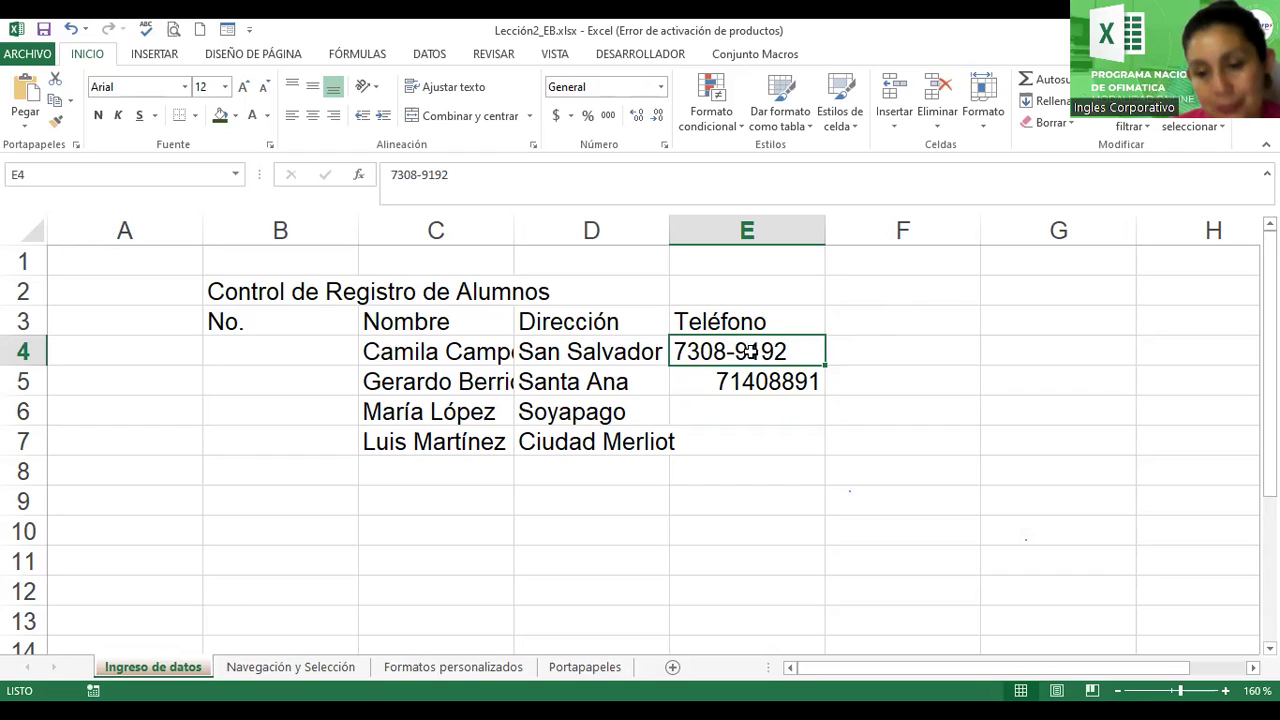
# Select the phone cells E4:E7 and bring up the Formato de celdas number settings.
pyautogui.moveTo(750, 351); pyautogui.dragTo(750, 434)
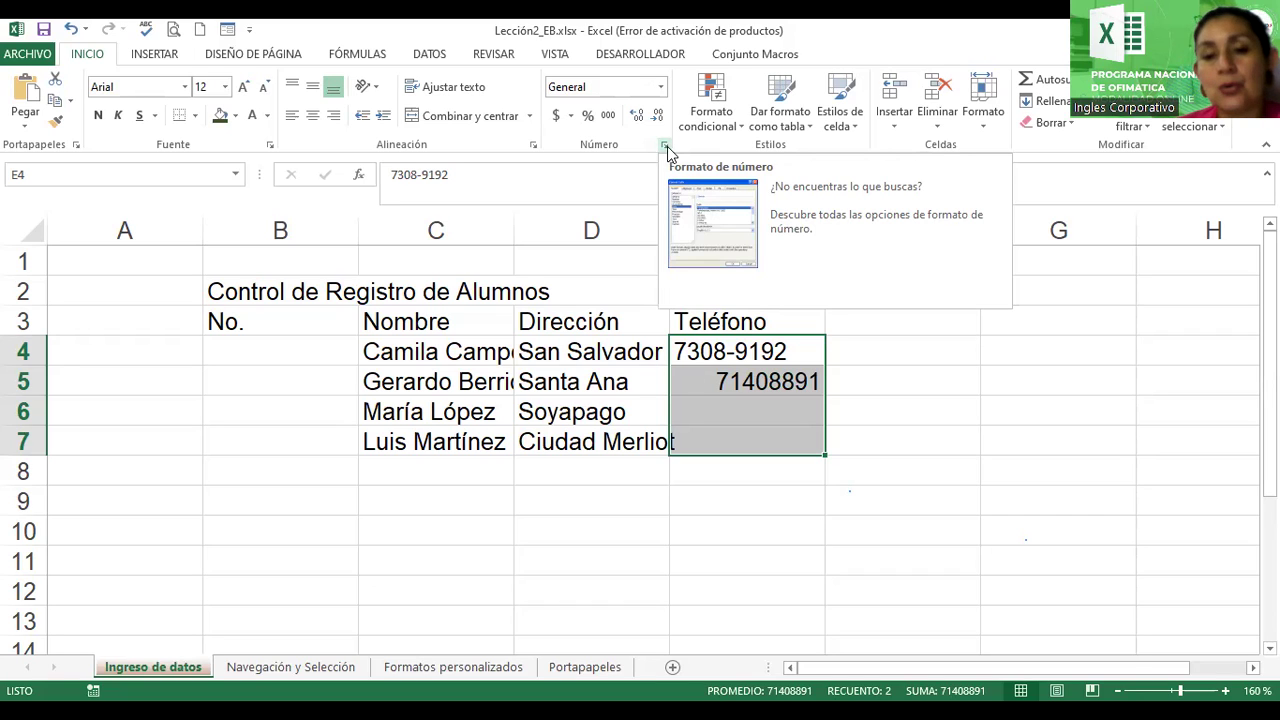
pyautogui.click(667, 147)
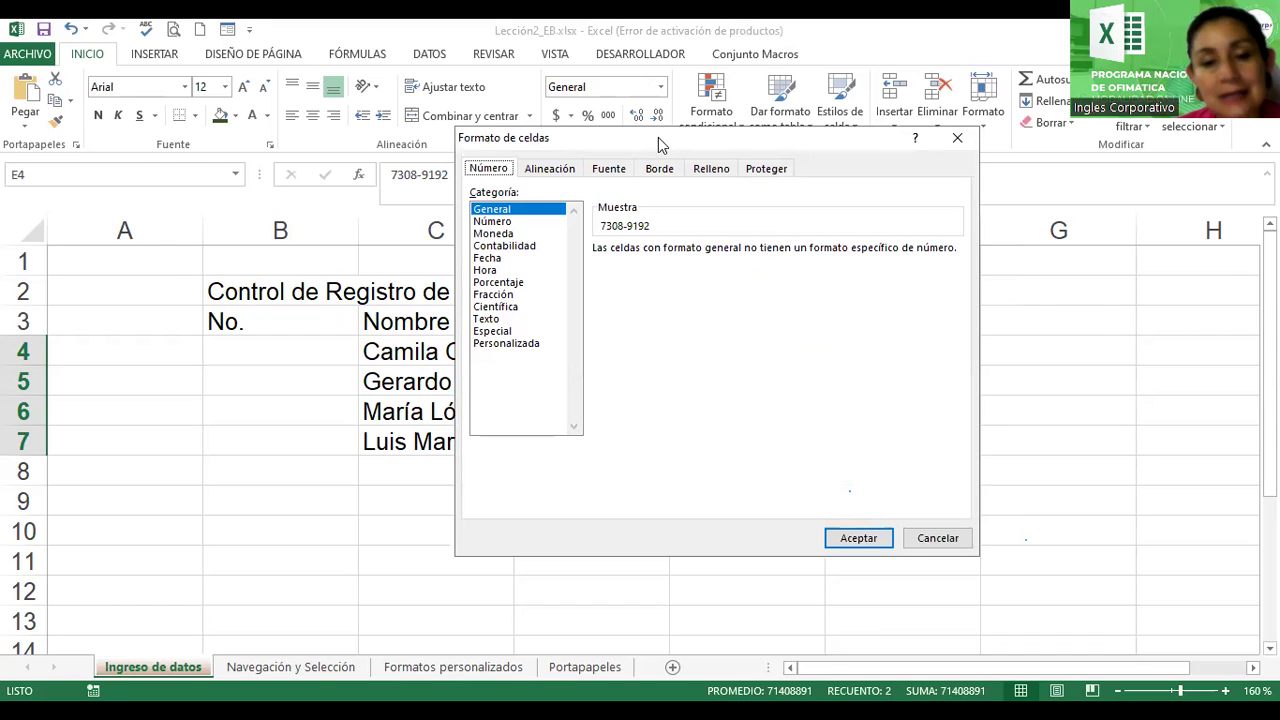
# Replace General with the Personalizada format code ####-#### for the phone cells.
pyautogui.moveTo(658, 137); pyautogui.dragTo(340, 126)
pyautogui.click(190, 333)
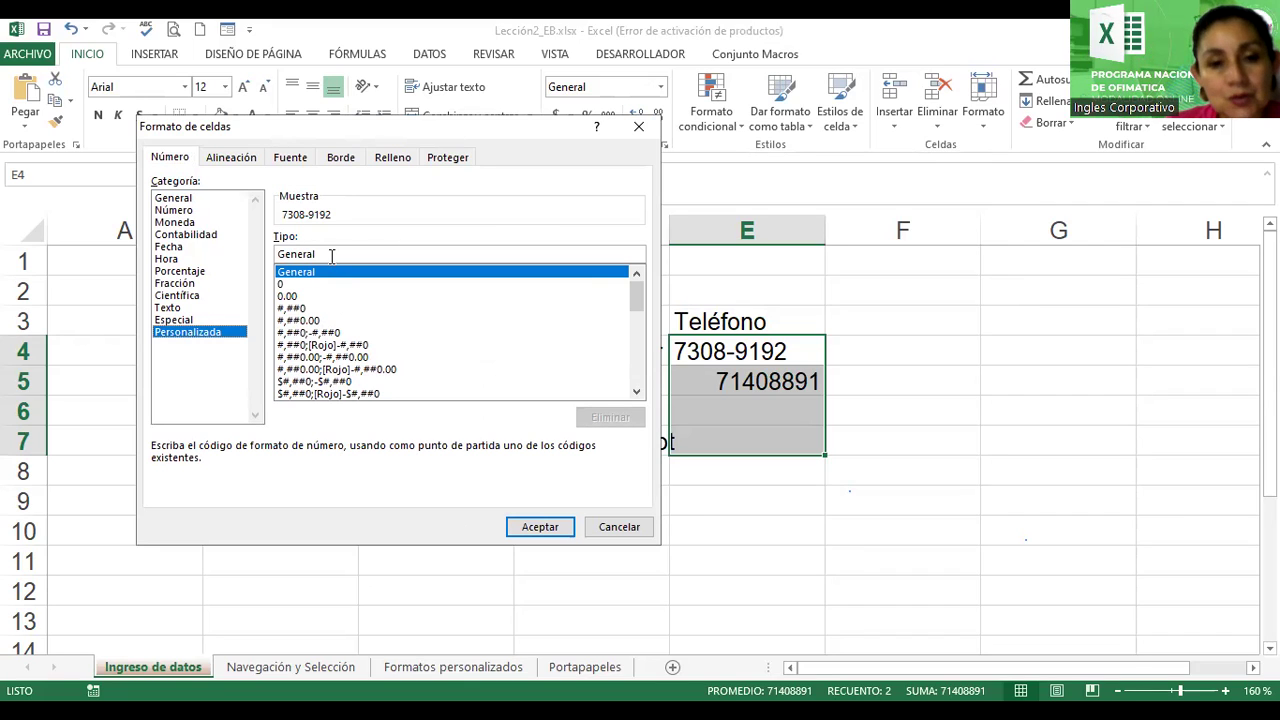
pyautogui.moveTo(330, 255); pyautogui.dragTo(272, 255)
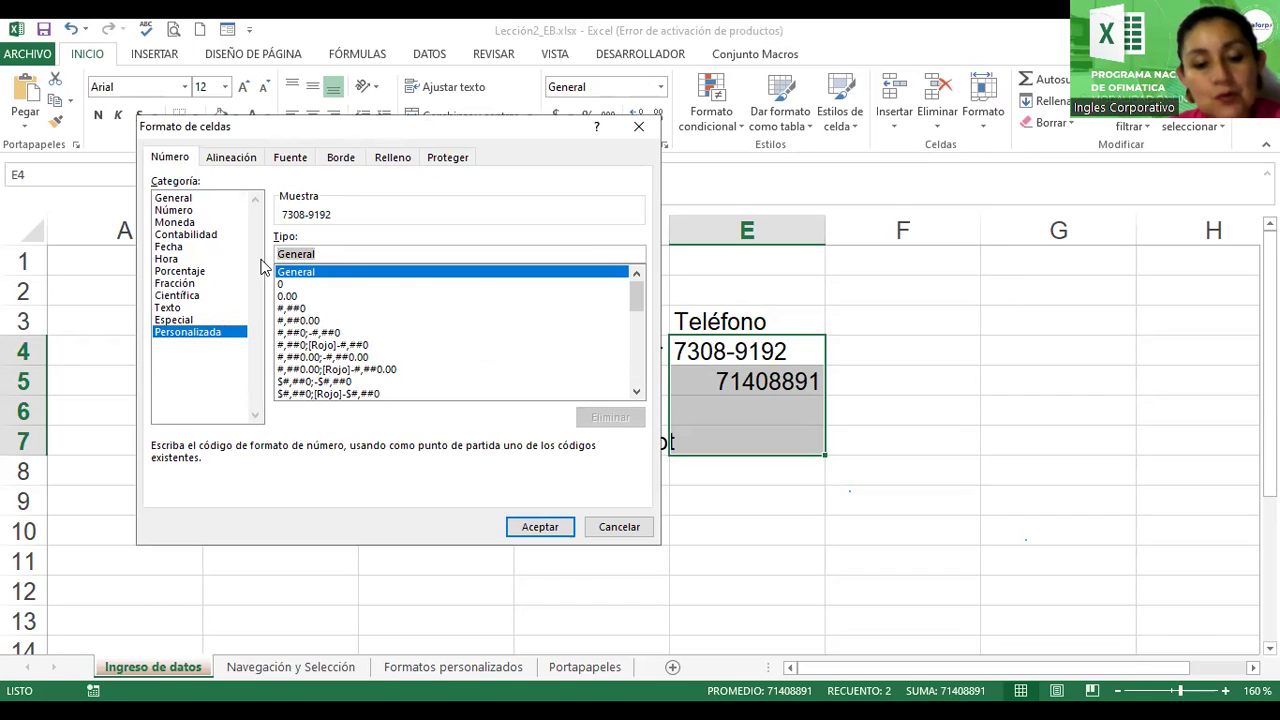
pyautogui.write('#')
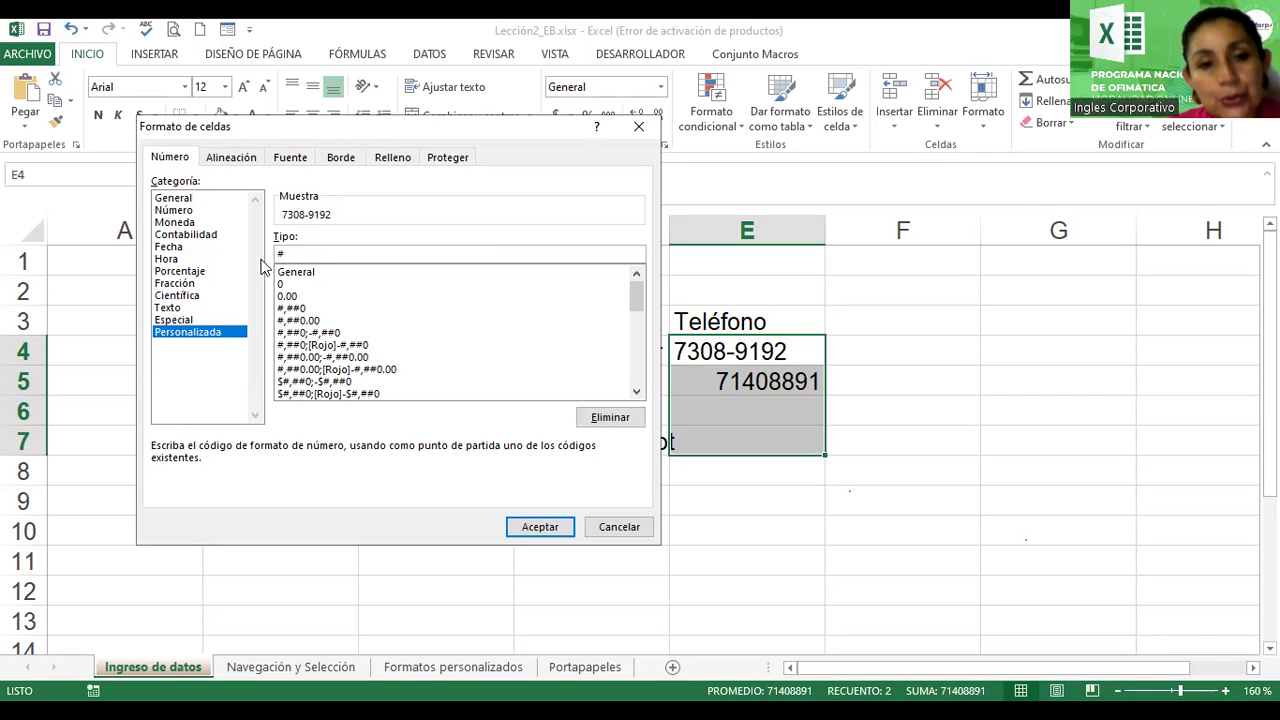
pyautogui.write('###-####')
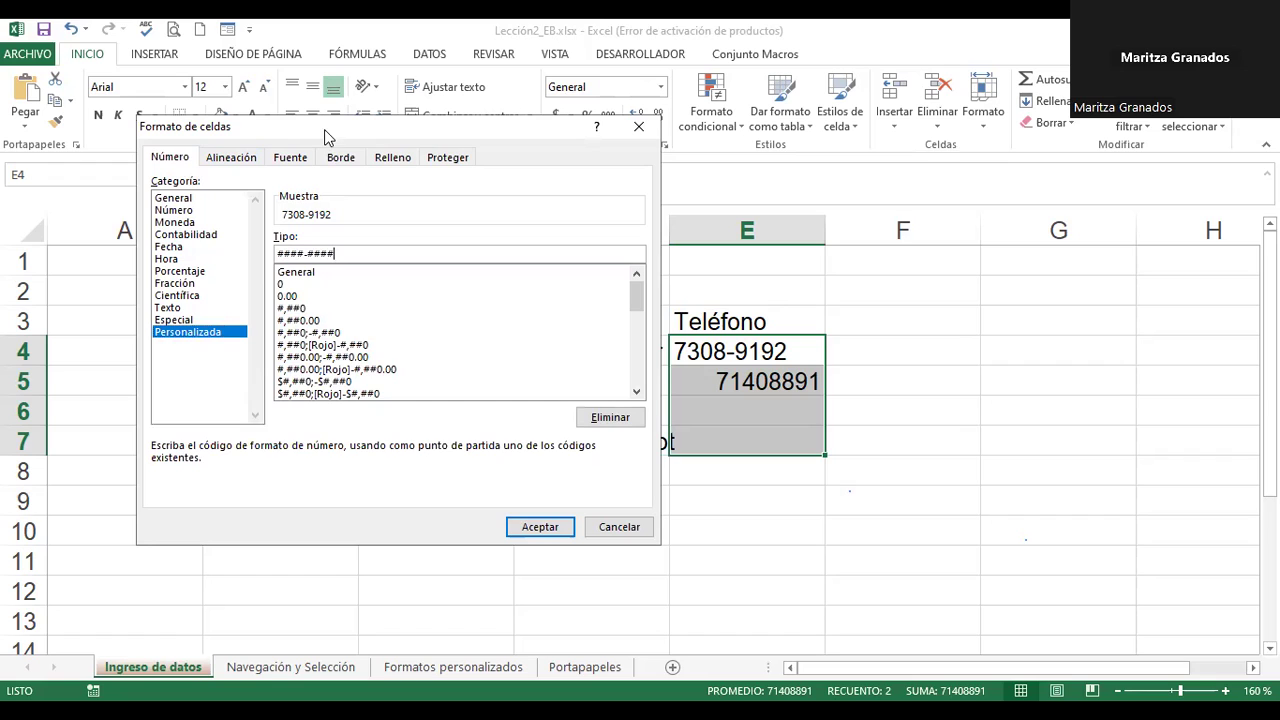
pyautogui.moveTo(324, 129); pyautogui.dragTo(1025, 103)
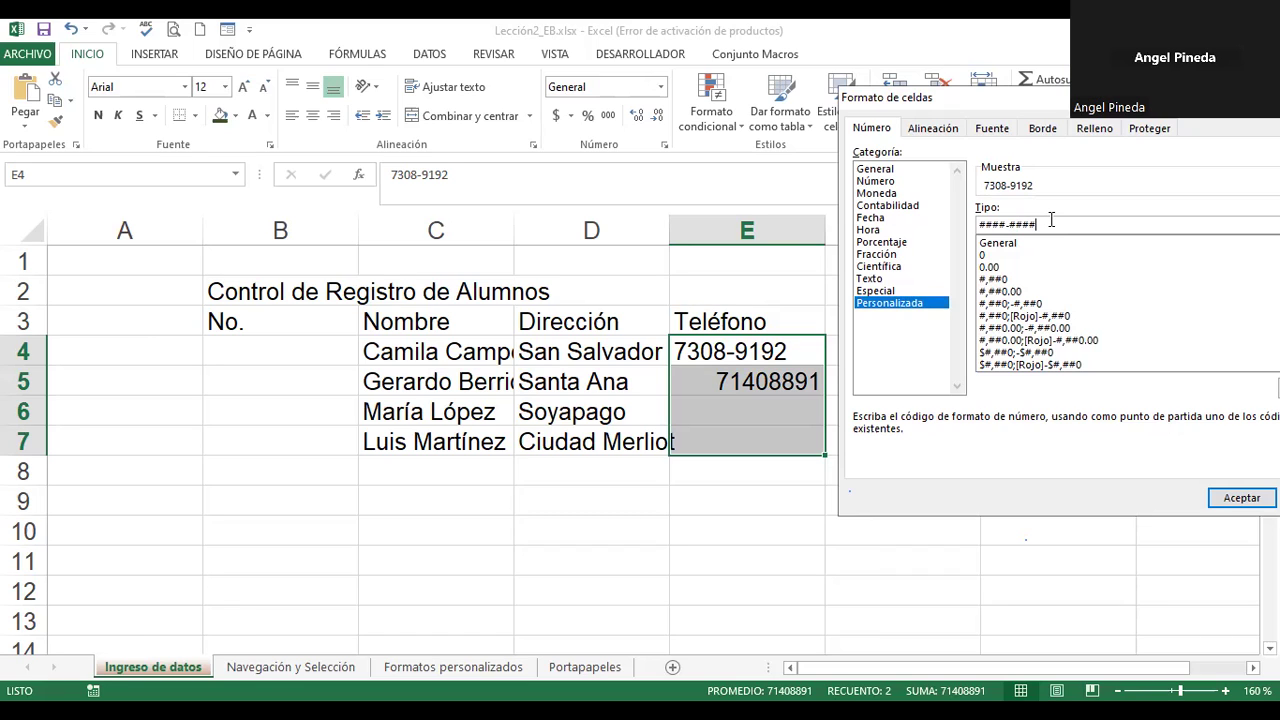
# Apply the ####-#### format and retype the first phone number in E4 as plain digits.
pyautogui.click(1240, 499)
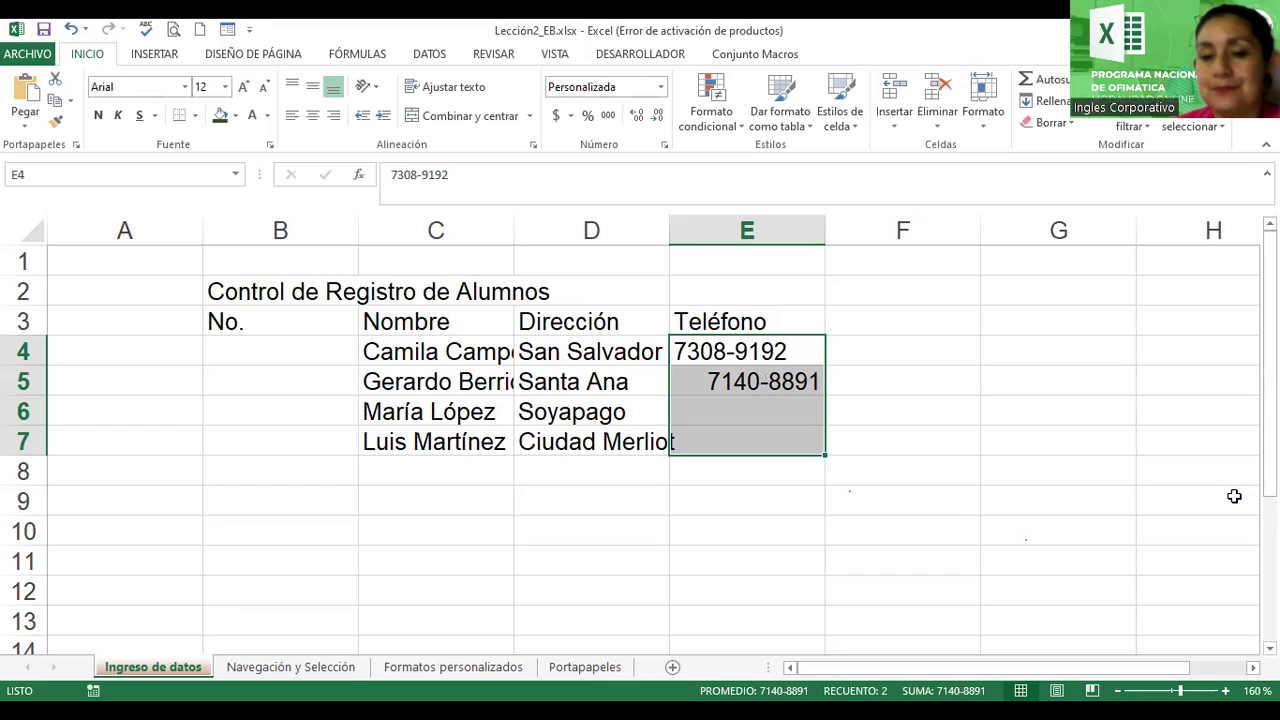
pyautogui.click(751, 411)
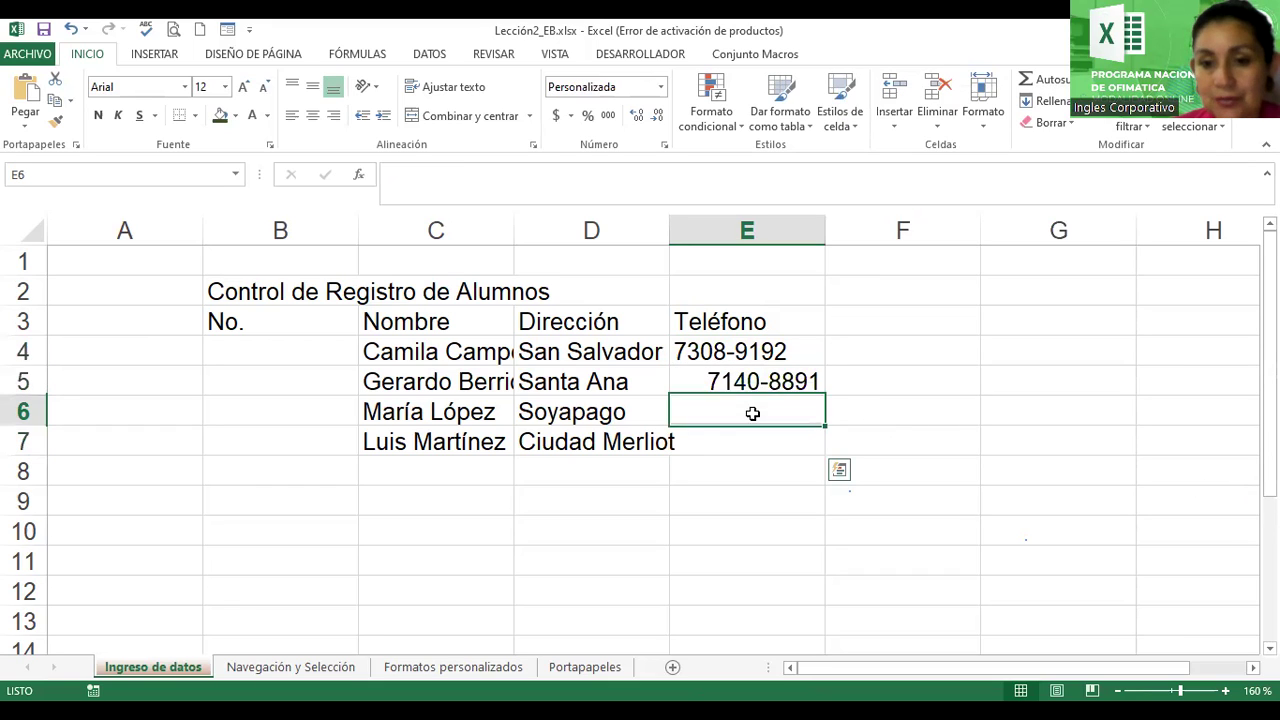
pyautogui.click(740, 352)
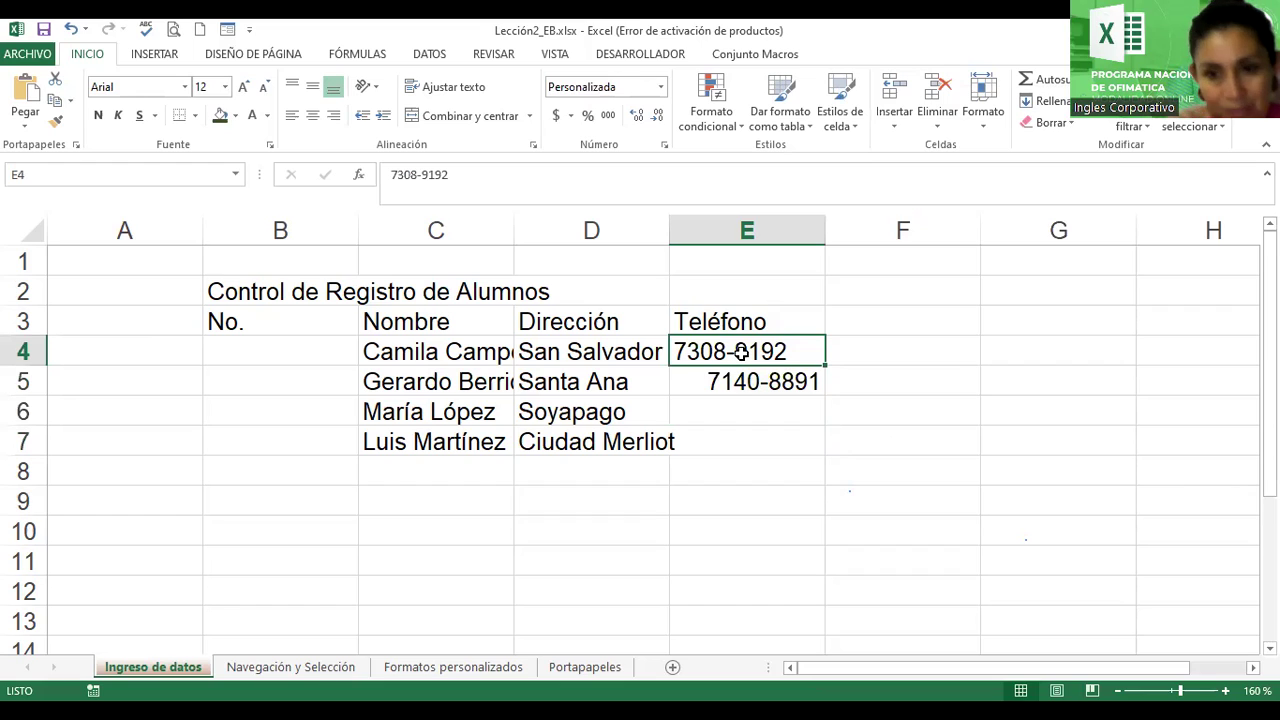
pyautogui.press('Delete')
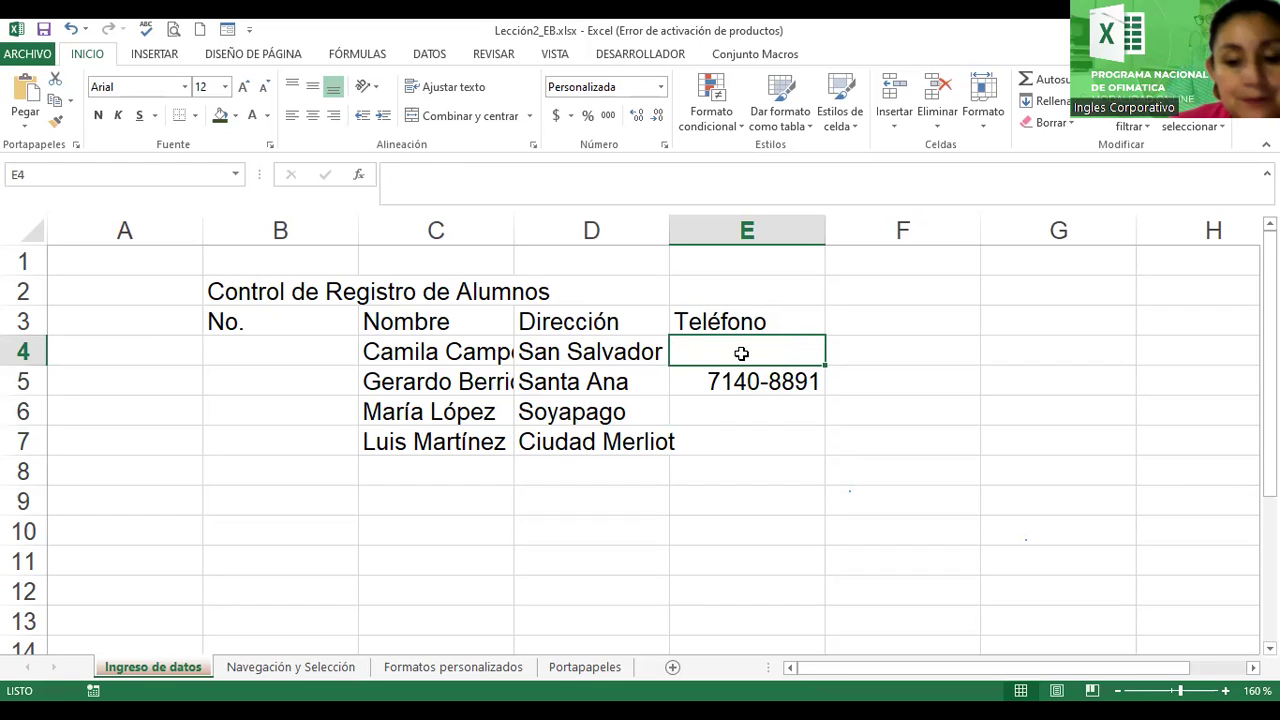
pyautogui.write('73089')
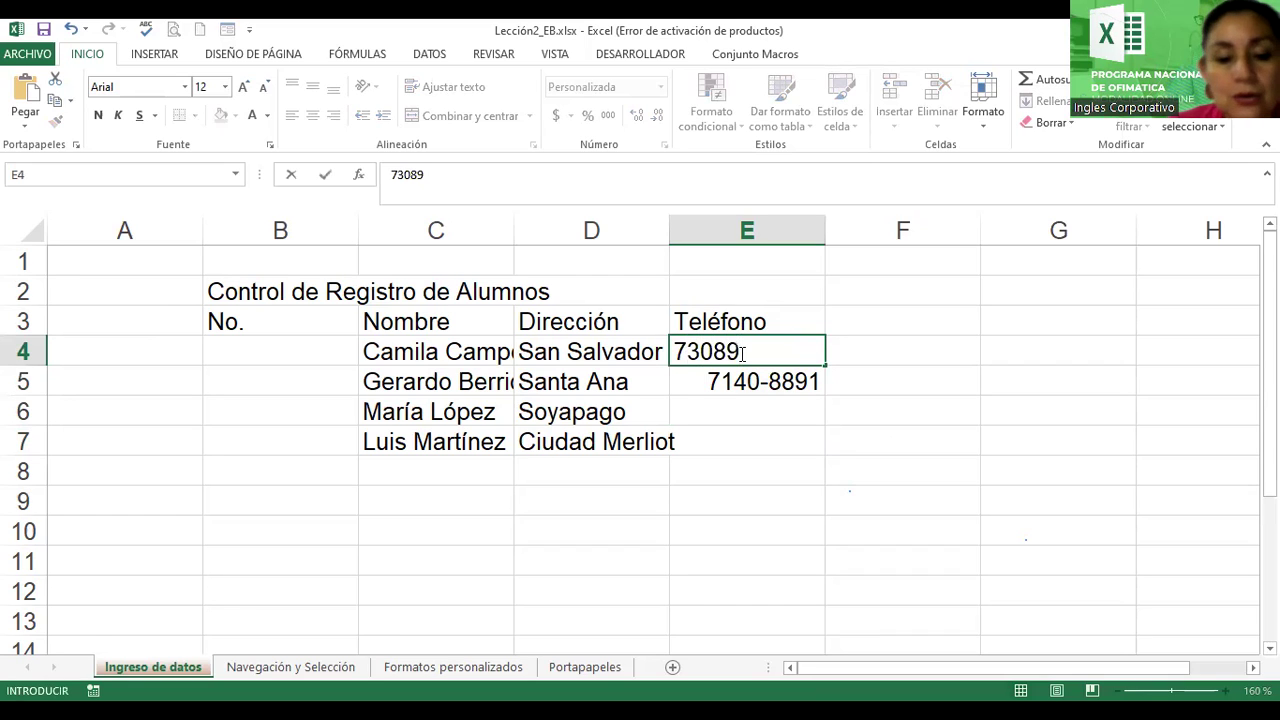
pyautogui.write('192')
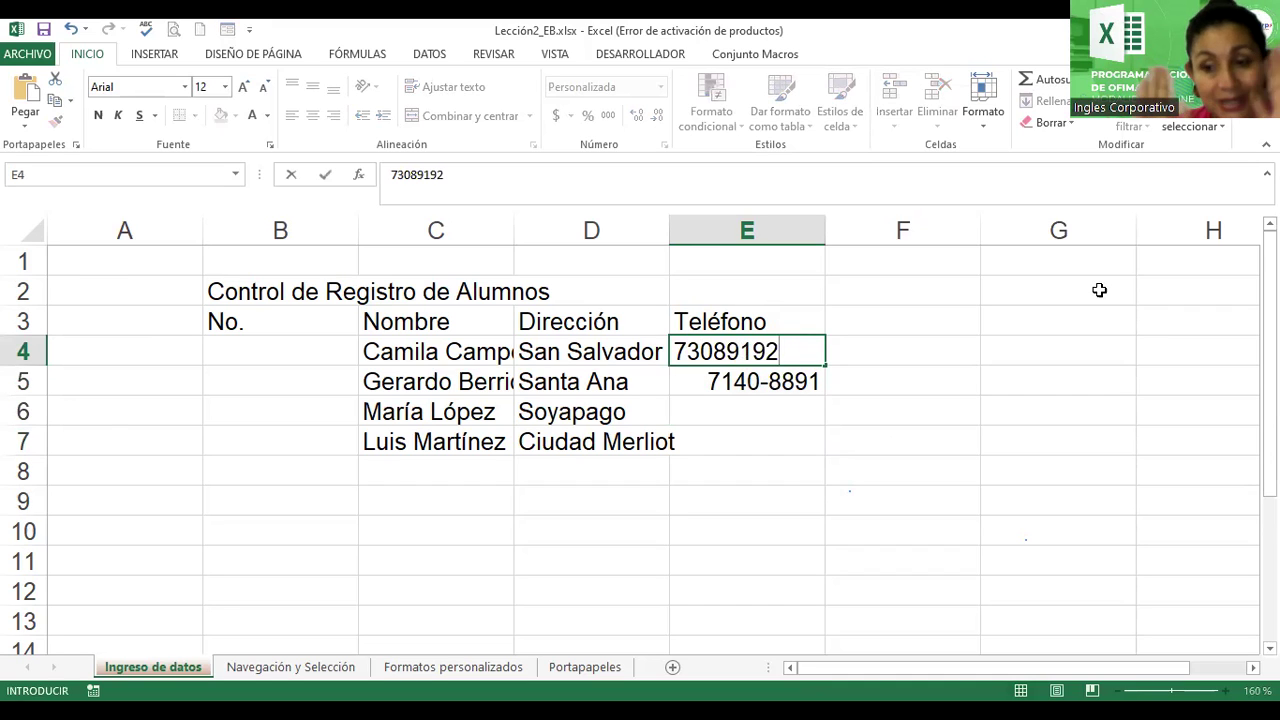
pyautogui.press('Return')
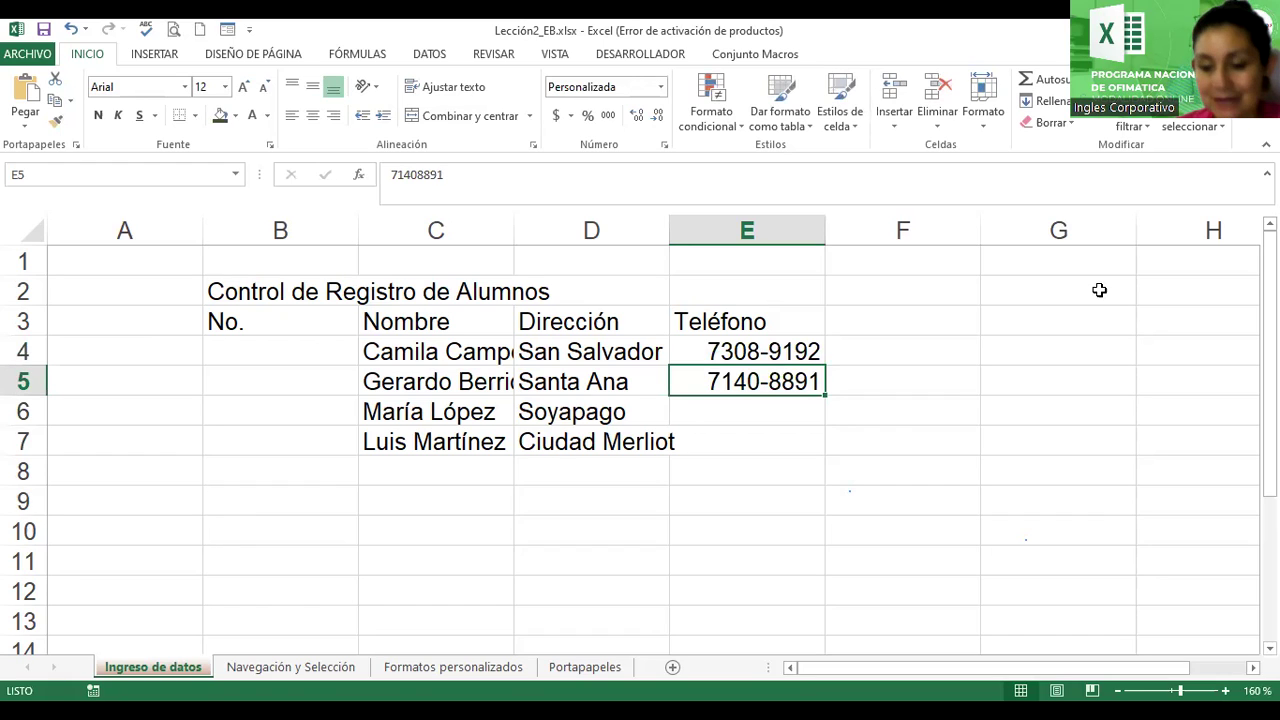
pyautogui.press('Return')
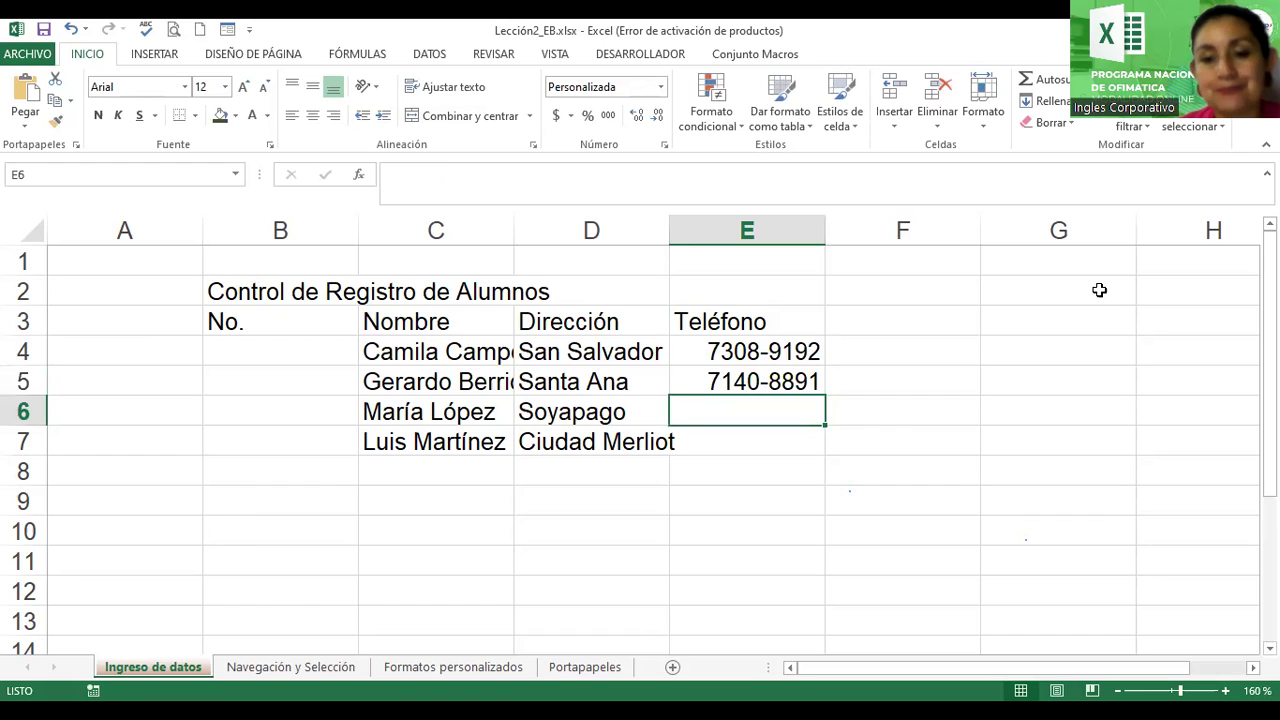
# Enter the third and fourth students' phone numbers in E6 and E7.
pyautogui.write('61')
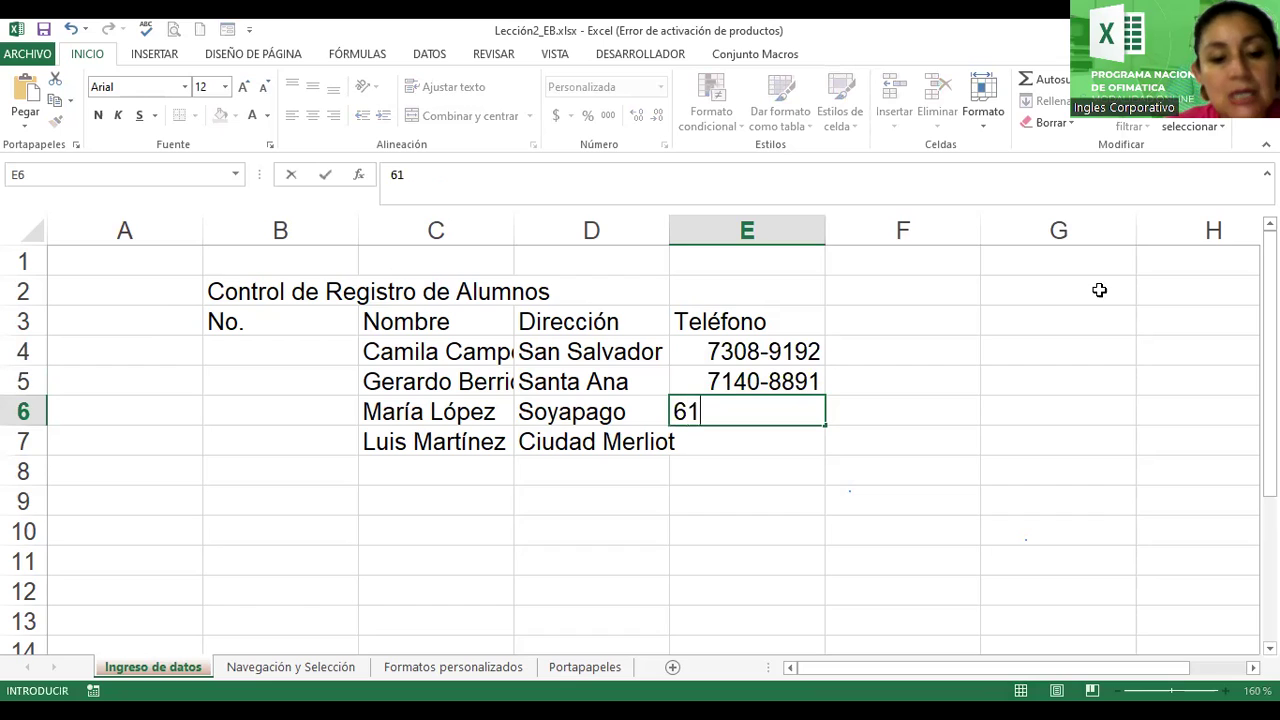
pyautogui.write('497887')
pyautogui.press('Return')
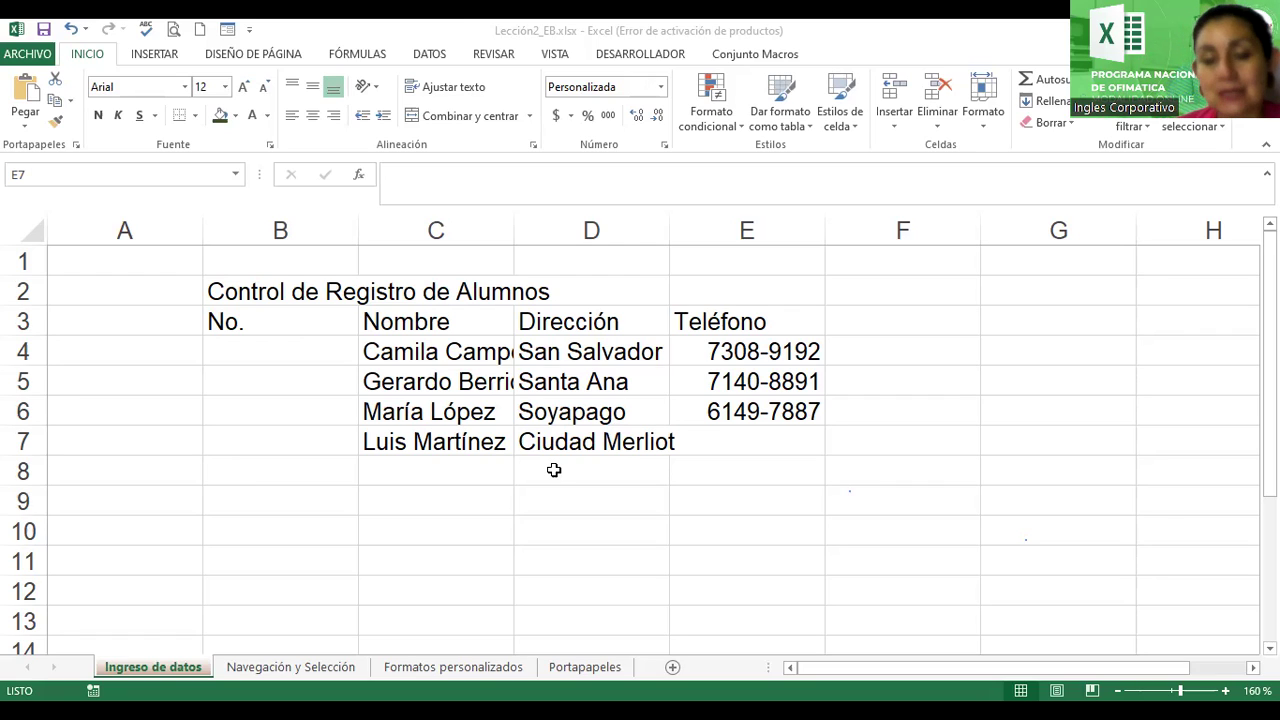
pyautogui.click(748, 432)
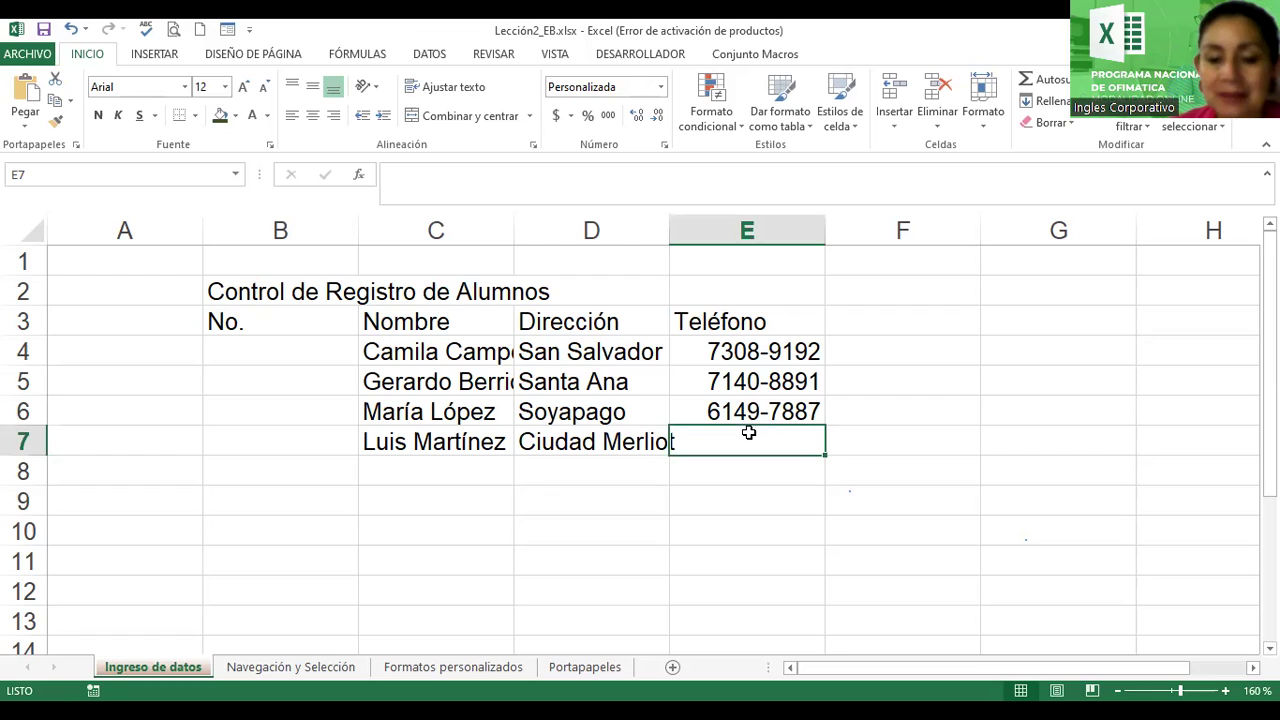
pyautogui.write('2545-51')
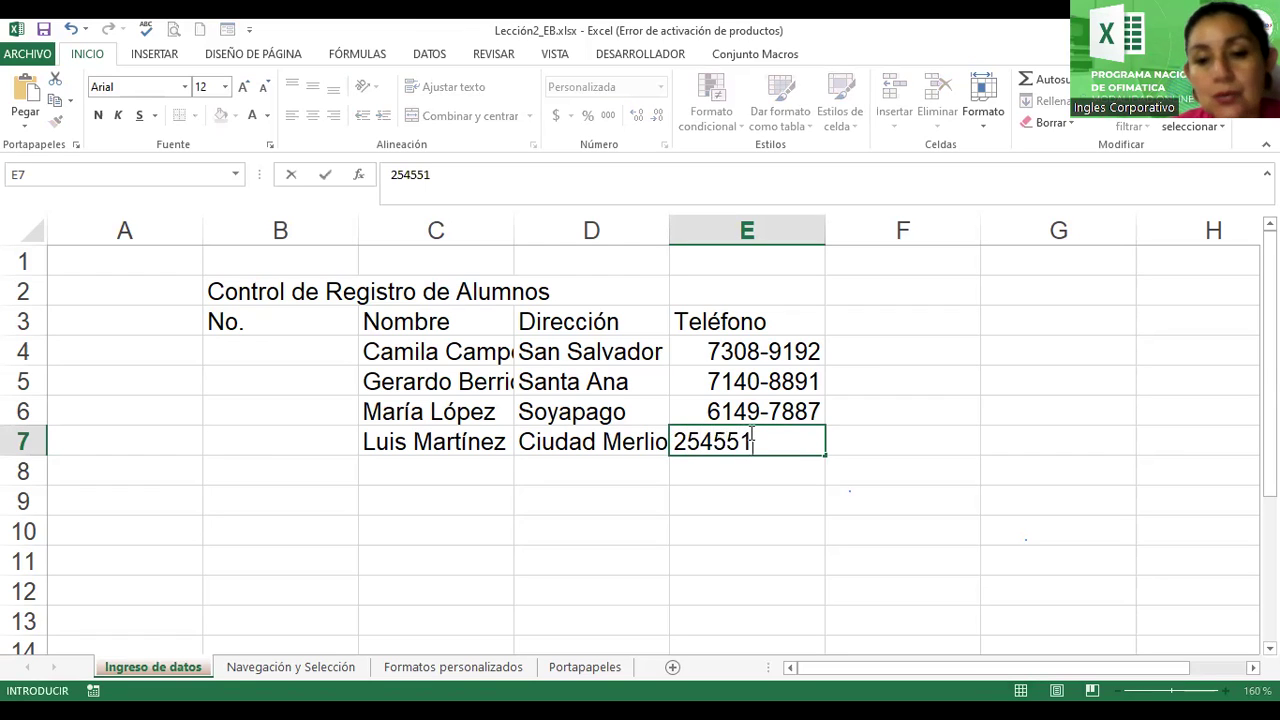
pyautogui.write('10')
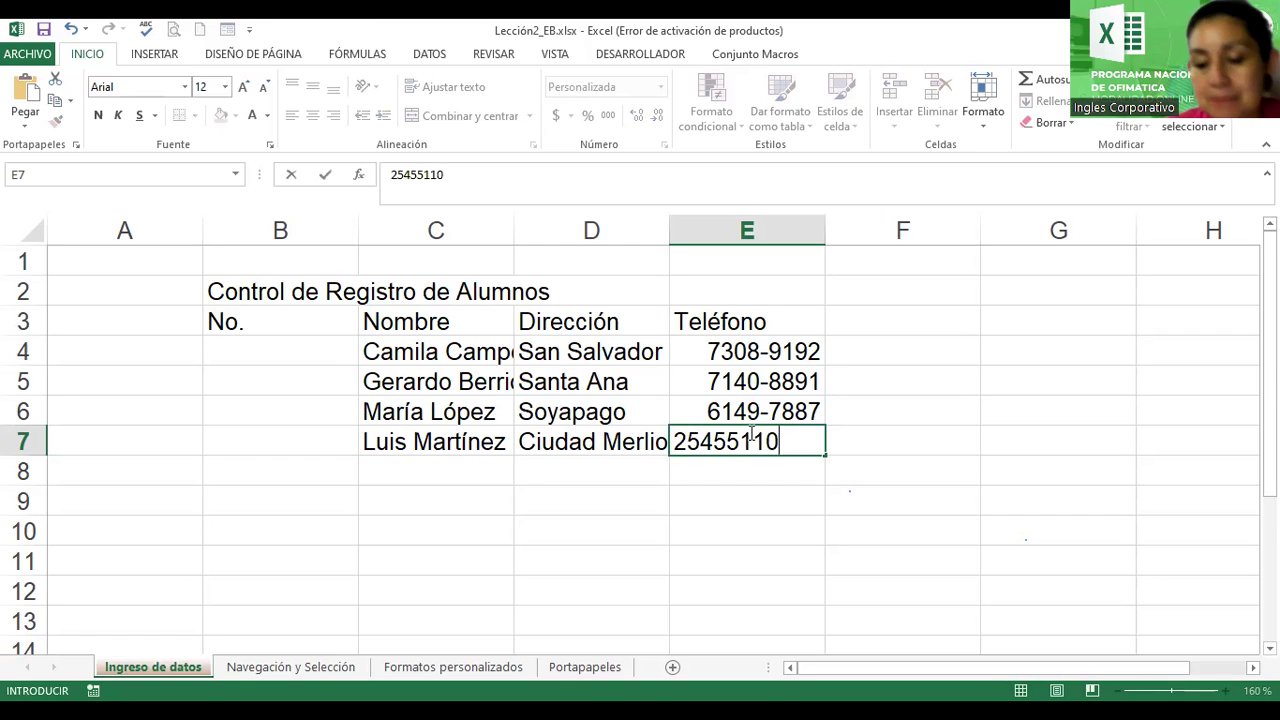
pyautogui.press('Return')
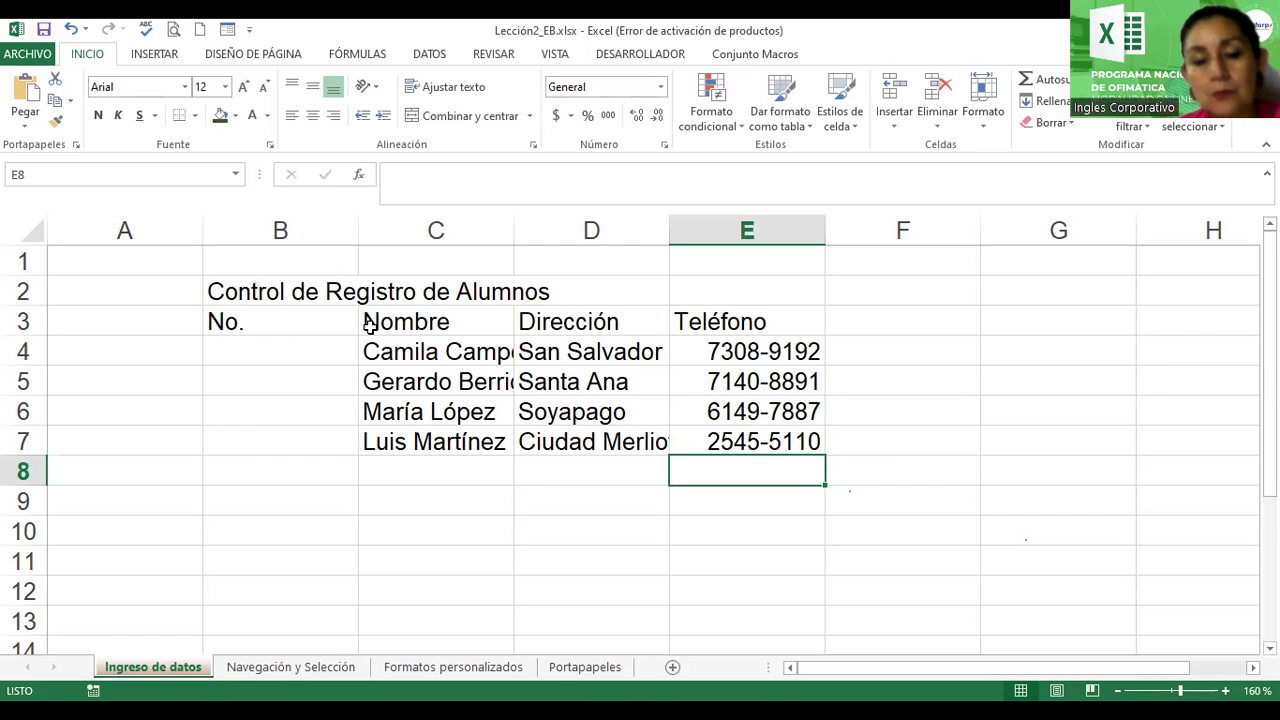
pyautogui.click(216, 291)
pyautogui.click(418, 353)
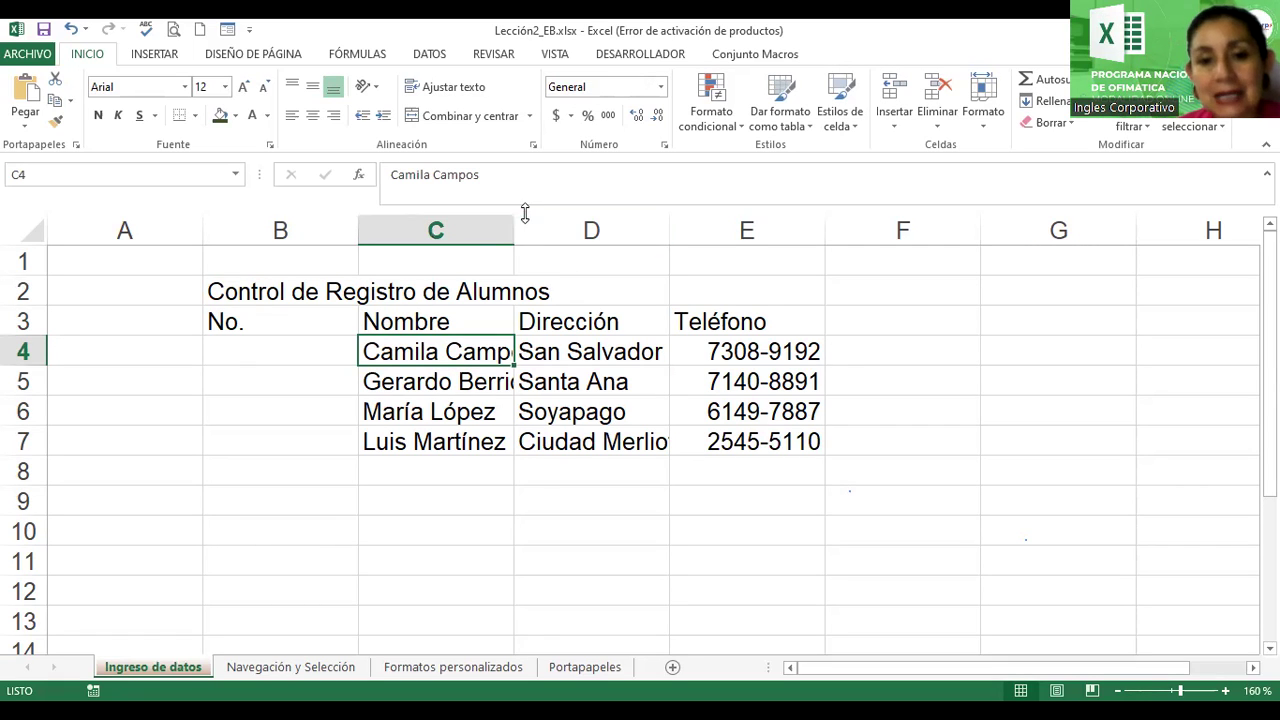
pyautogui.click(565, 321)
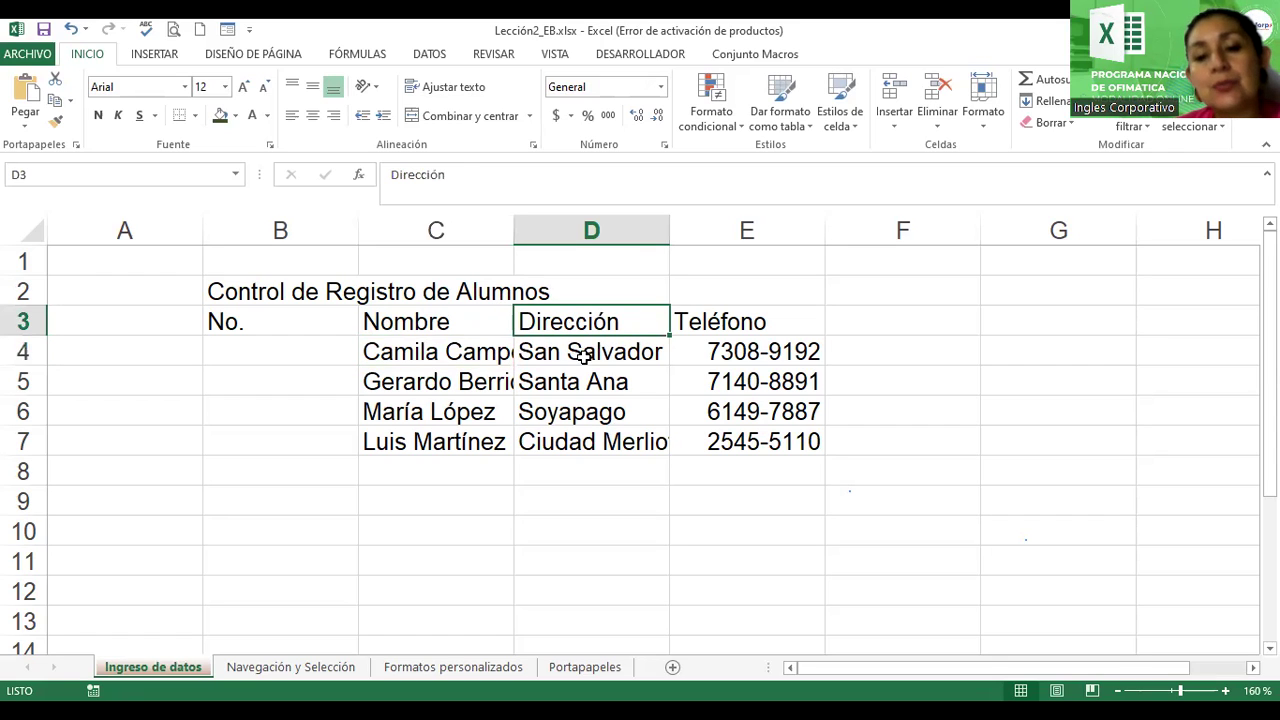
pyautogui.click(586, 352)
pyautogui.click(586, 378)
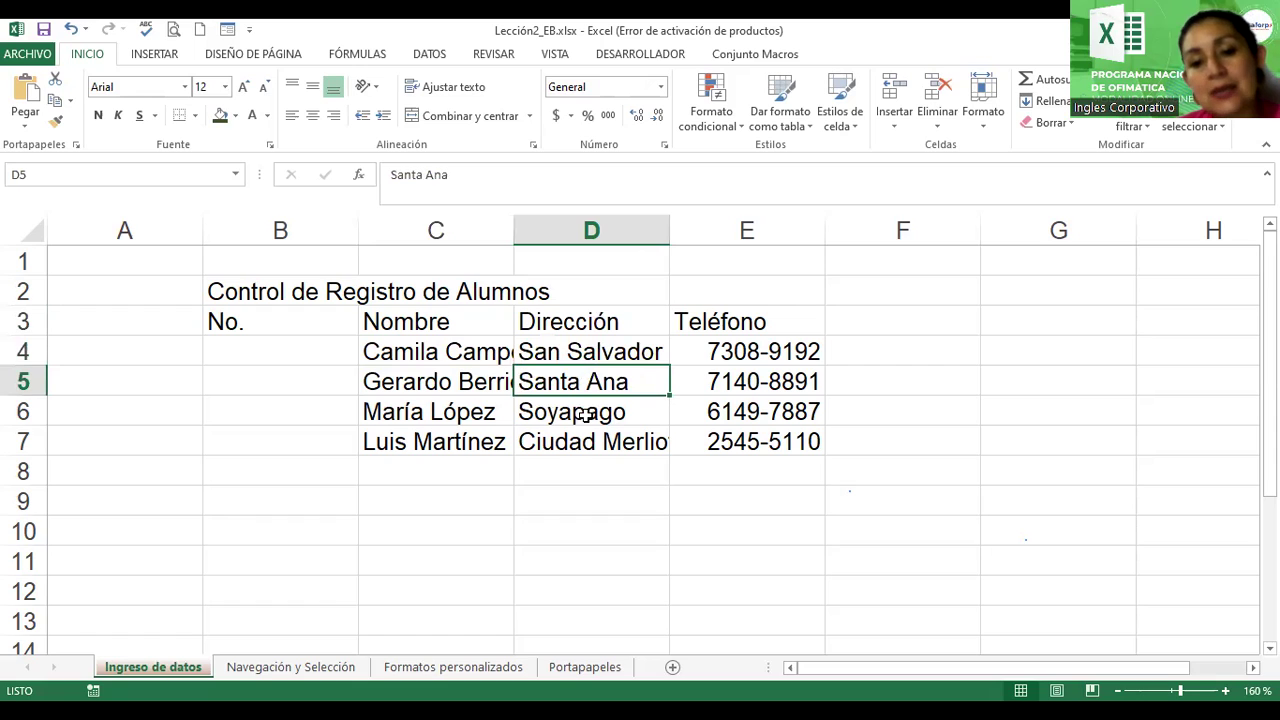
pyautogui.click(586, 415)
pyautogui.click(586, 445)
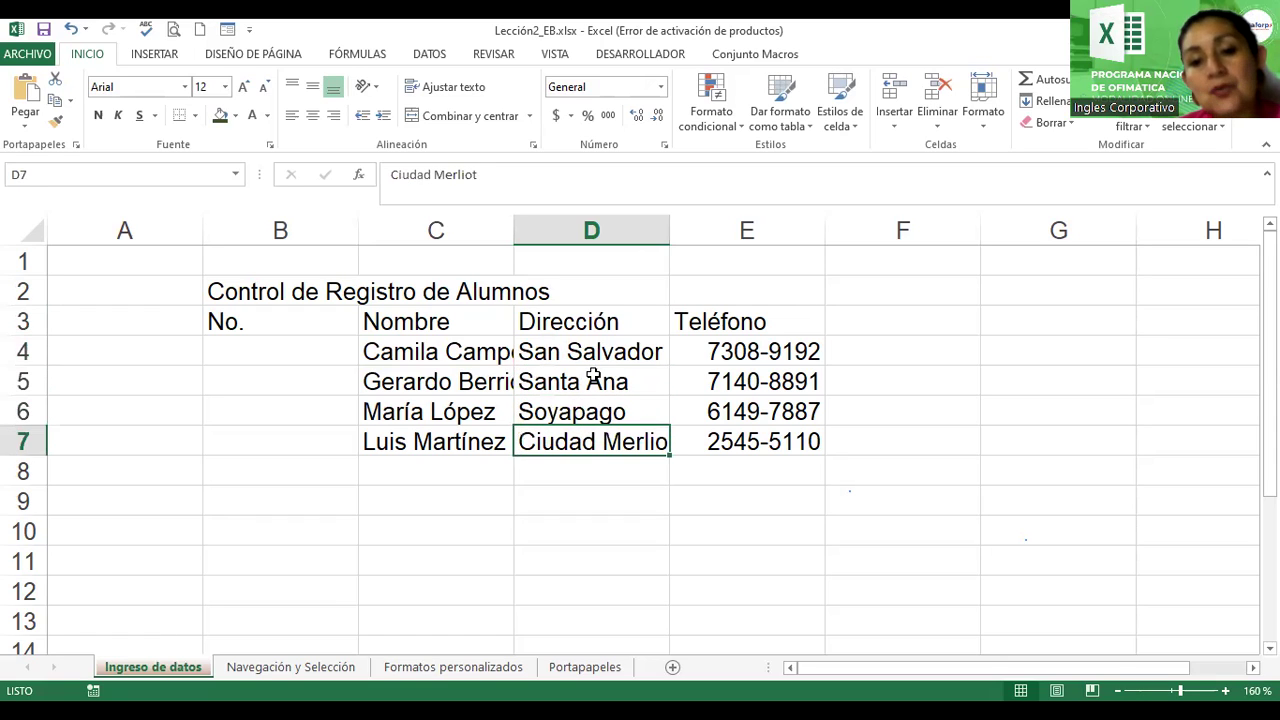
pyautogui.click(594, 355)
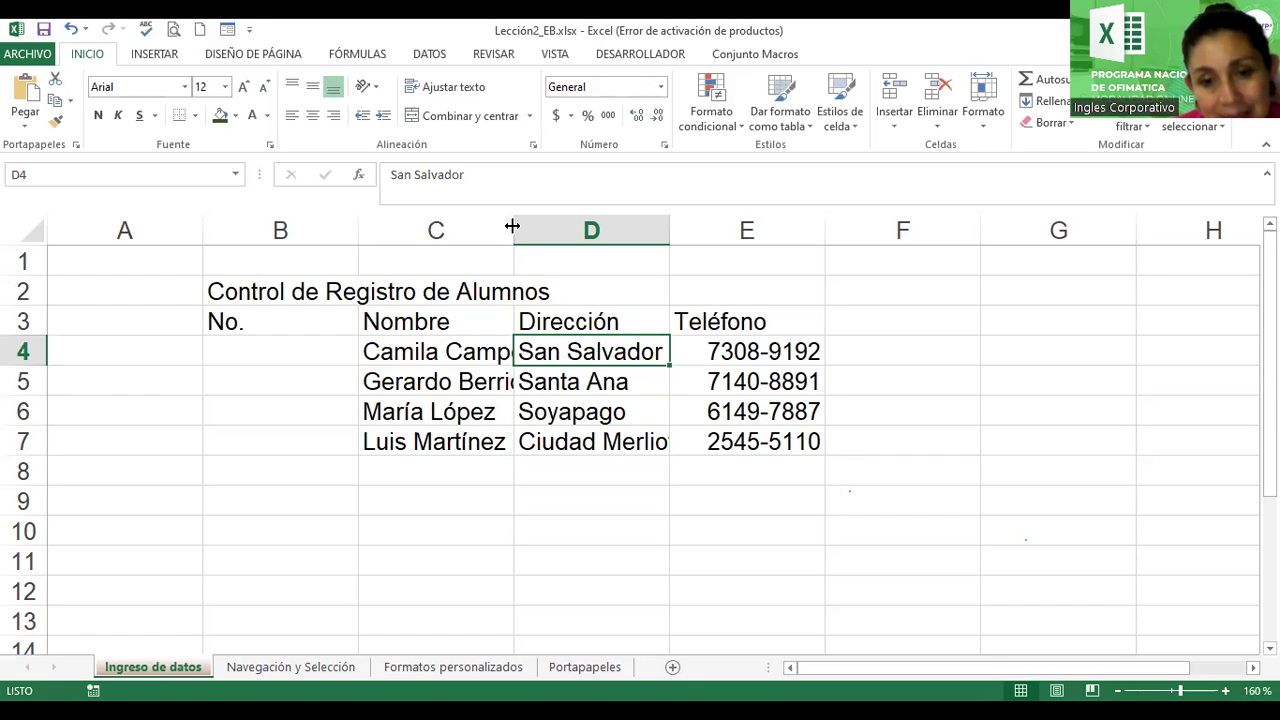
# Widen column C to 15.00 so the full student names show.
pyautogui.moveTo(512, 226); pyautogui.dragTo(512, 226)
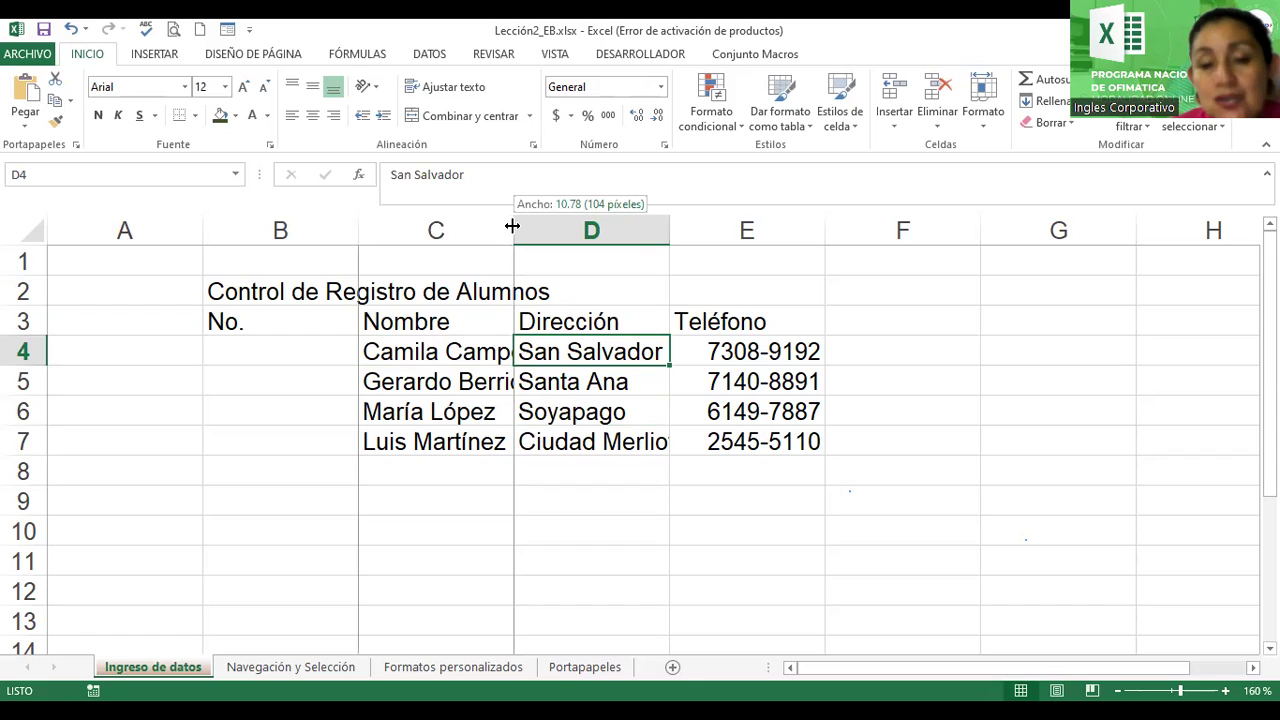
pyautogui.moveTo(512, 226); pyautogui.dragTo(548, 224)
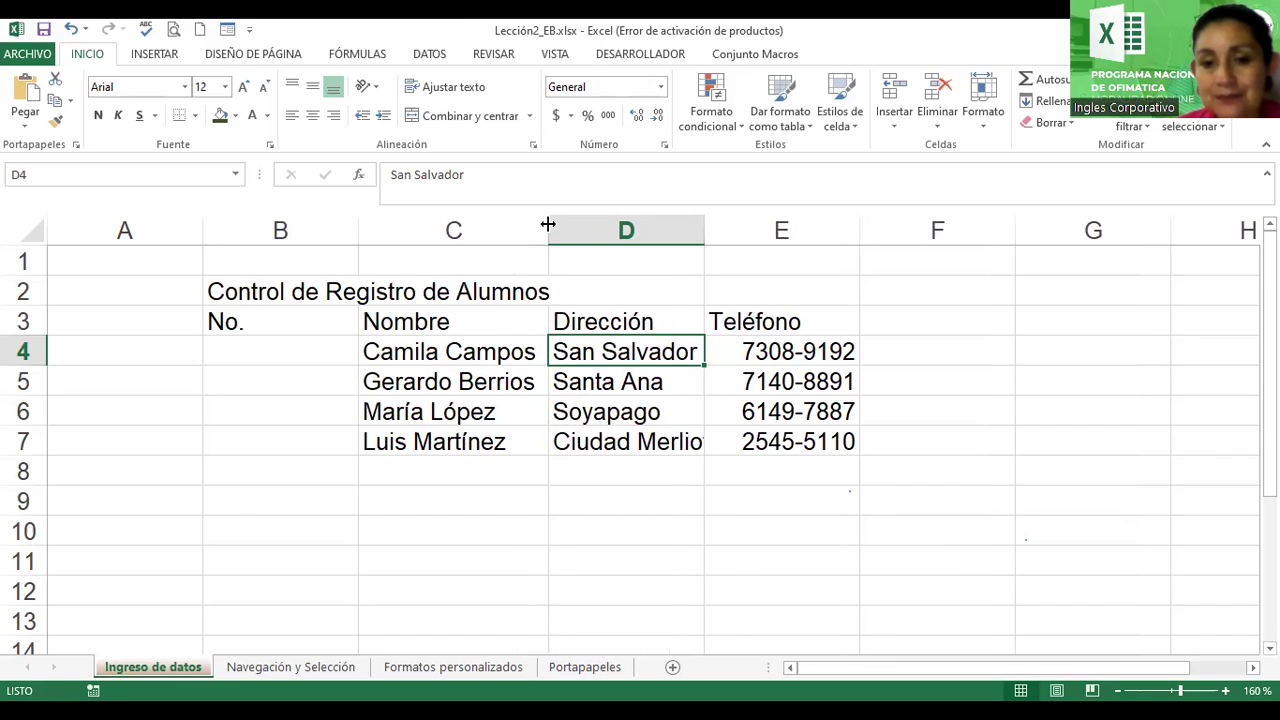
pyautogui.moveTo(548, 224); pyautogui.dragTo(570, 222)
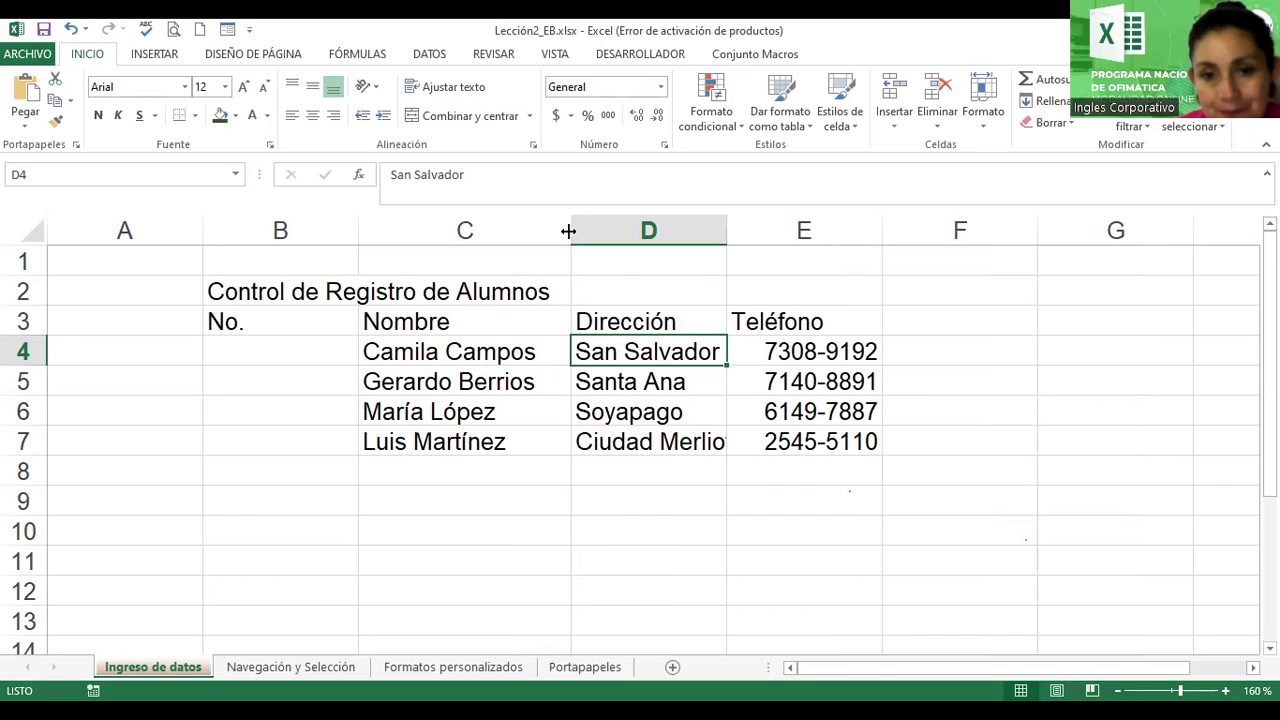
pyautogui.moveTo(568, 231)
pyautogui.mouseDown()
pyautogui.moveTo(525, 236)
pyautogui.moveTo(598, 227)
pyautogui.mouseUp()
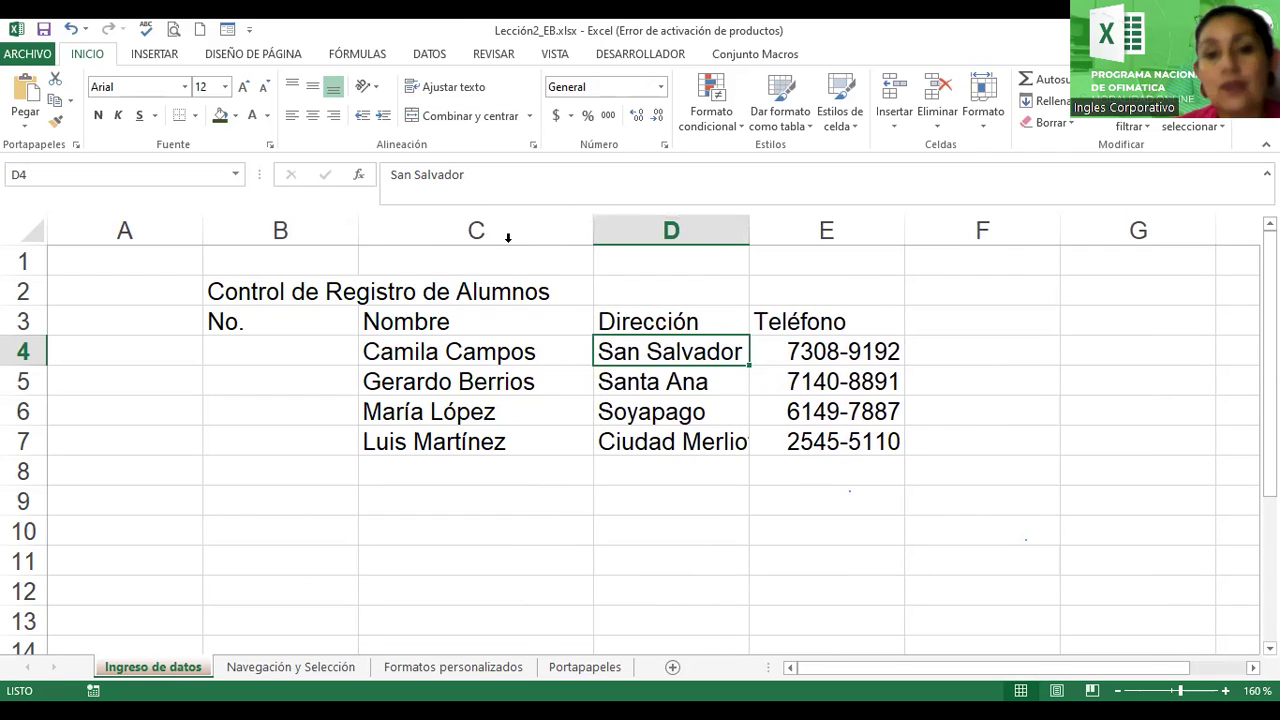
# Narrow column B to fit the No. header and enter 1 in B4.
pyautogui.moveTo(358, 231); pyautogui.dragTo(285, 240)
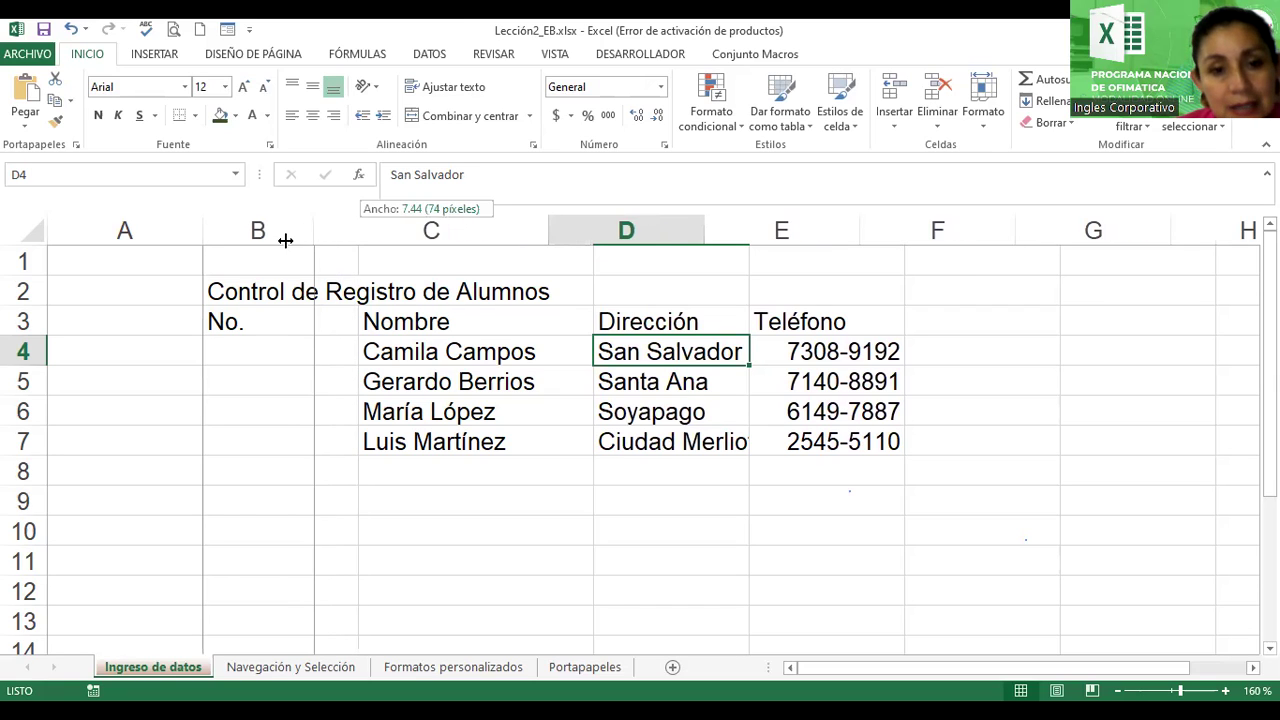
pyautogui.moveTo(285, 240); pyautogui.dragTo(262, 244)
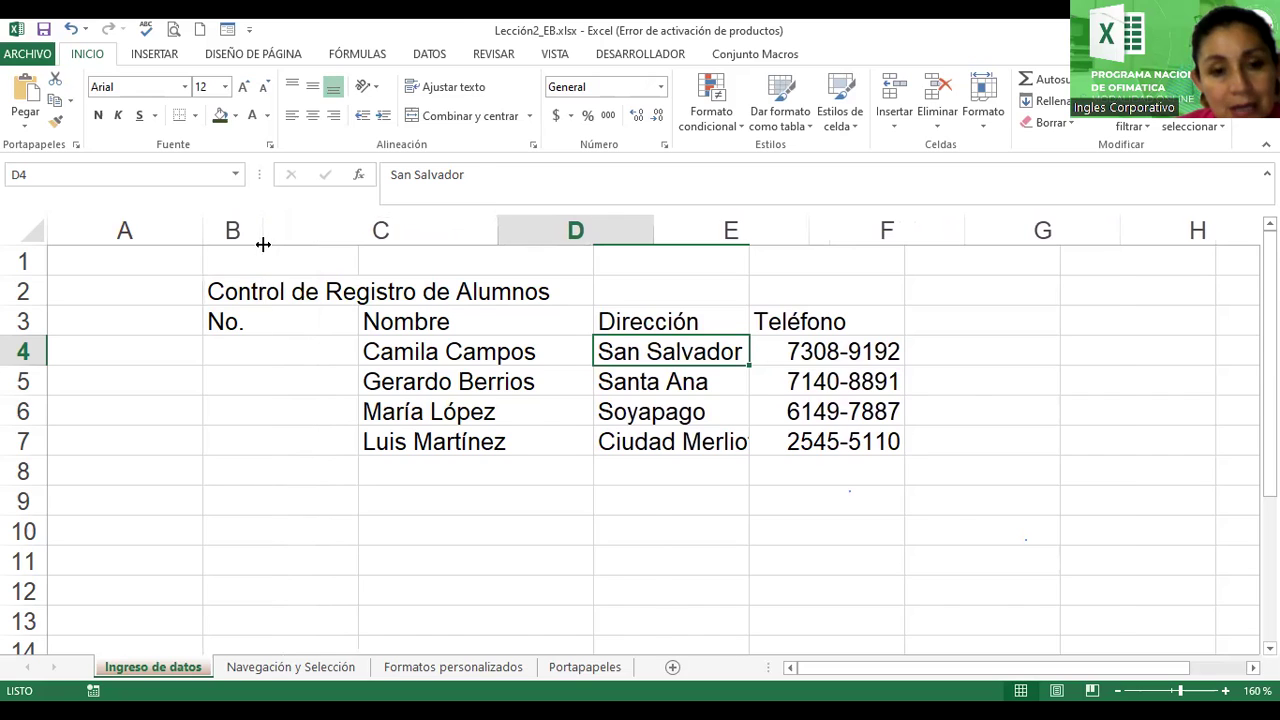
pyautogui.click(239, 354)
pyautogui.write('1')
pyautogui.press('Return')
# Number the remaining students 2, 3 and 4 in B5 through B7.
pyautogui.write('2')
pyautogui.press('Return')
pyautogui.write('3')
pyautogui.press('Return')
pyautogui.write('4')
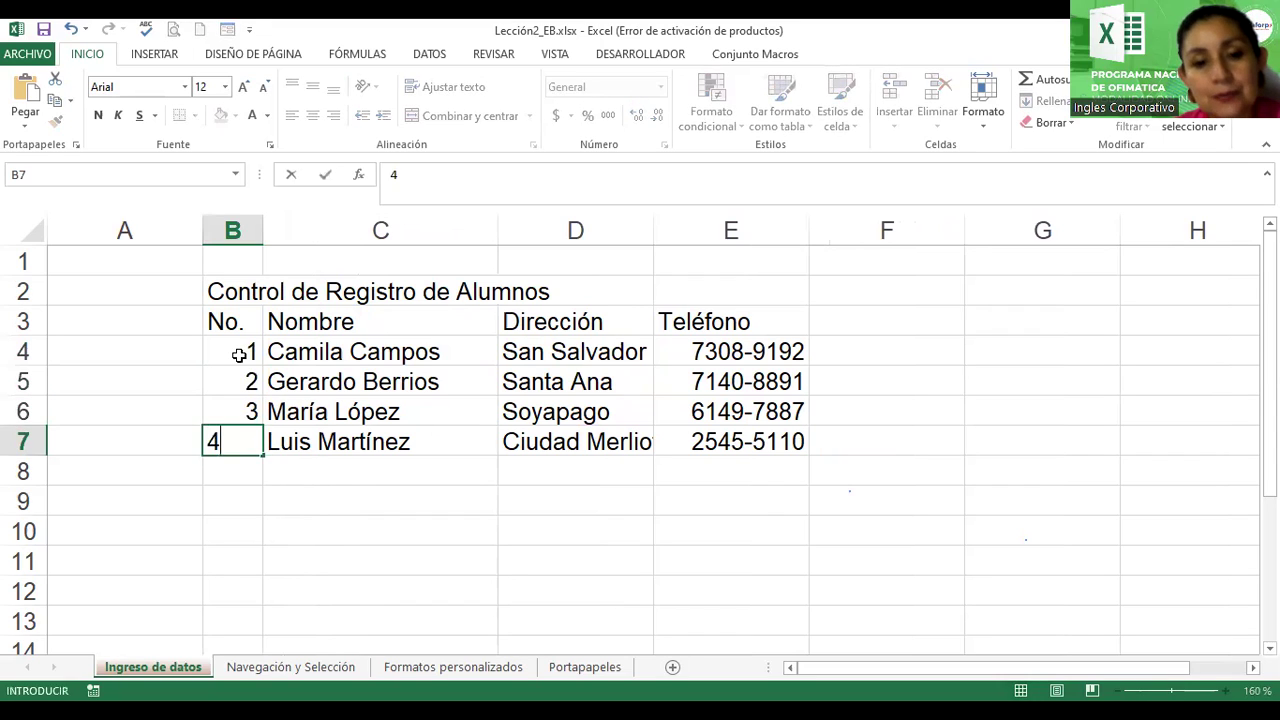
pyautogui.press('Return')
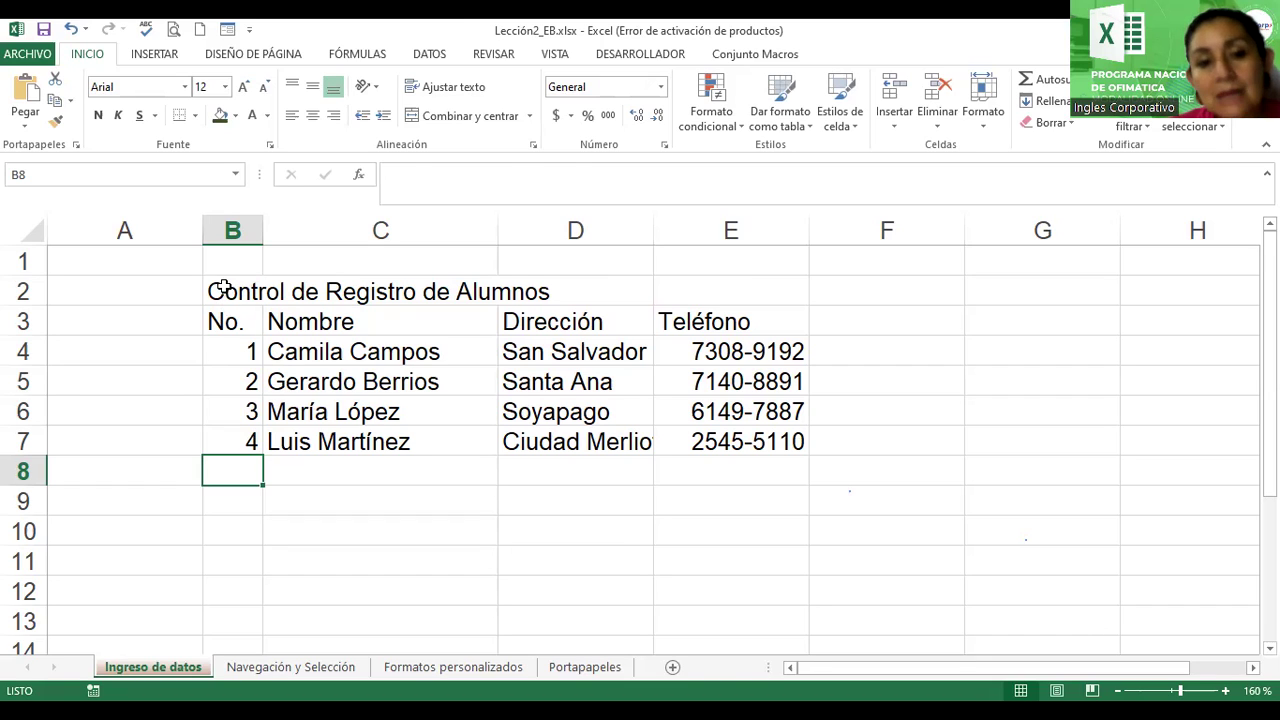
# Make the B2 title bold at font size 16 and select B2 through E2.
pyautogui.click(222, 287)
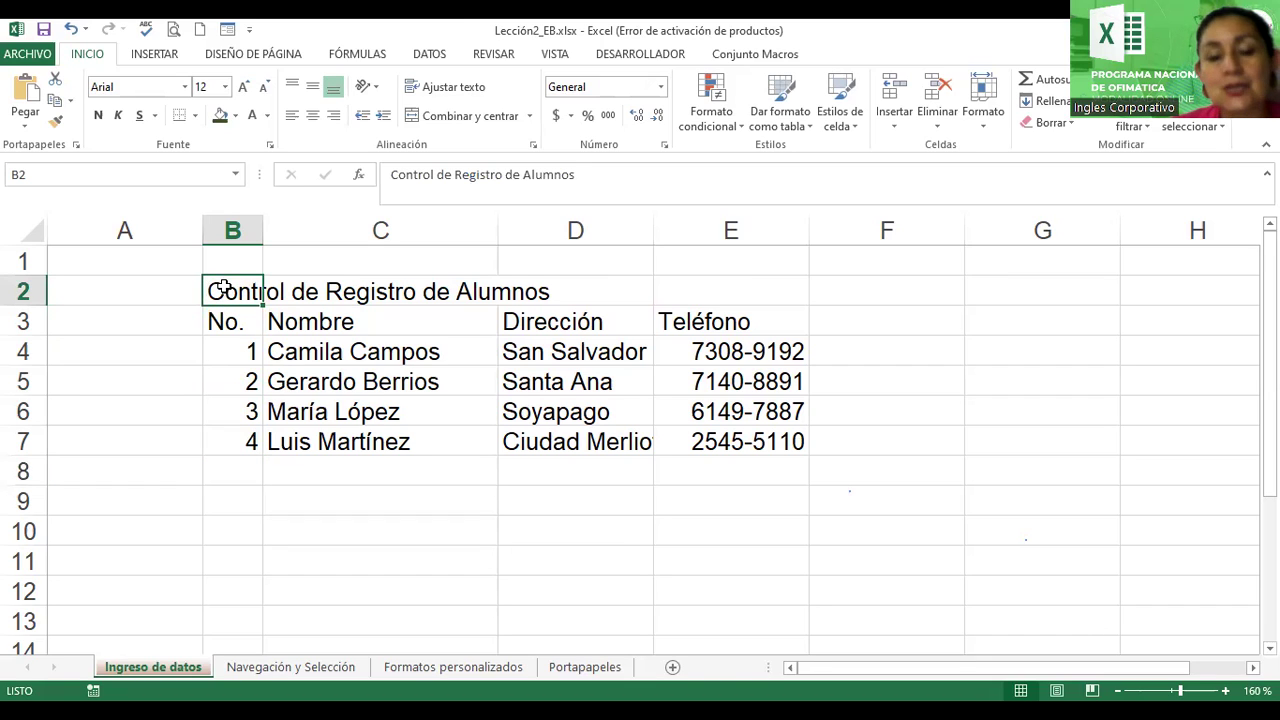
pyautogui.click(99, 116)
pyautogui.click(242, 88)
pyautogui.click(242, 88)
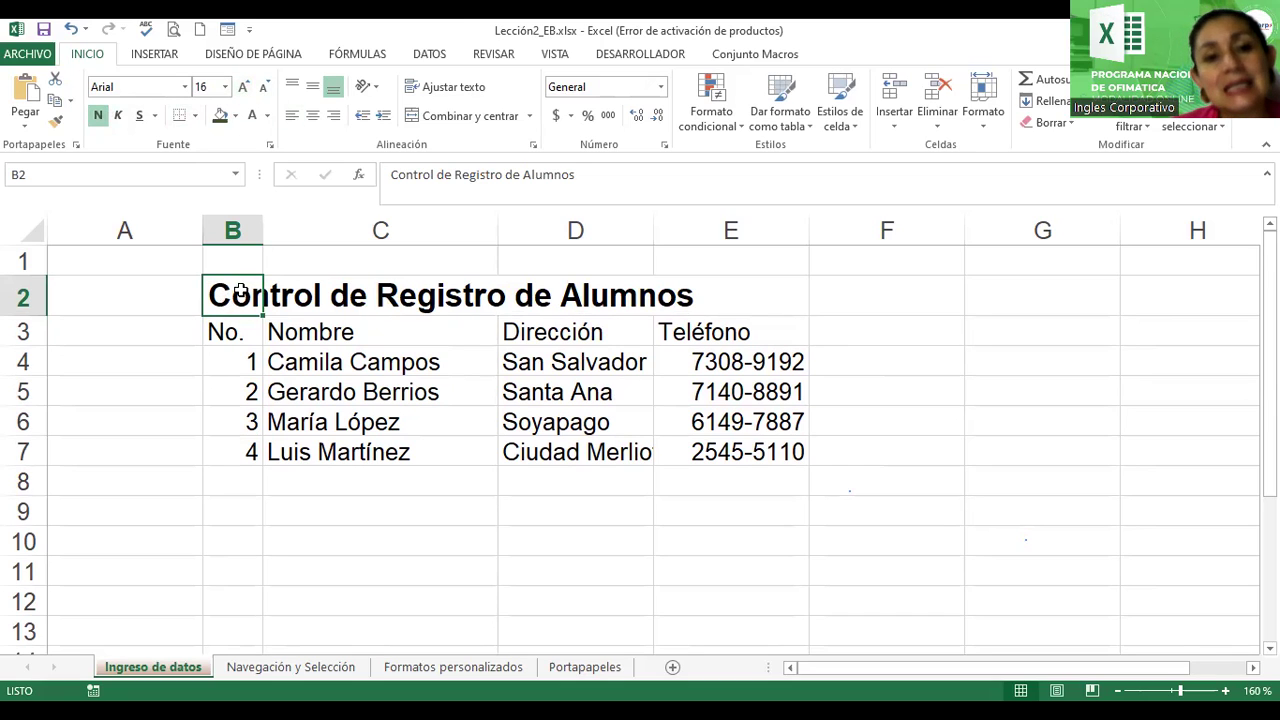
pyautogui.moveTo(232, 291); pyautogui.dragTo(670, 296)
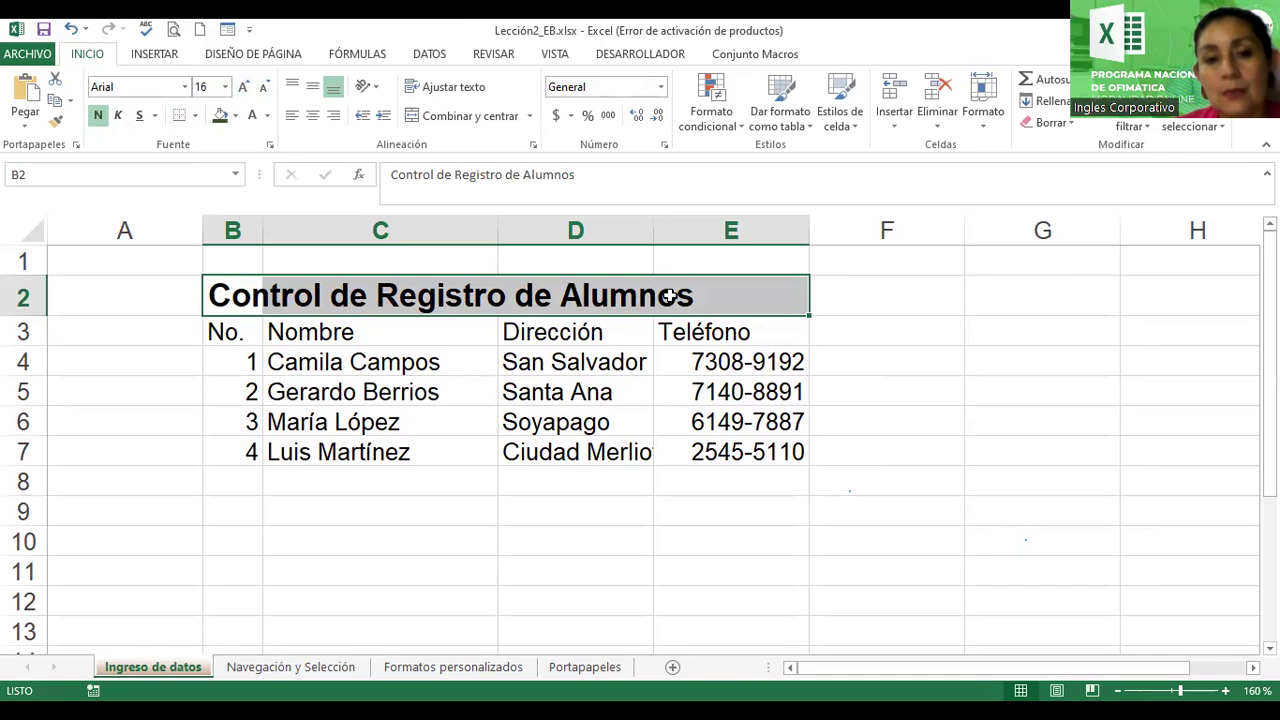
pyautogui.click(600, 305)
pyautogui.click(219, 293)
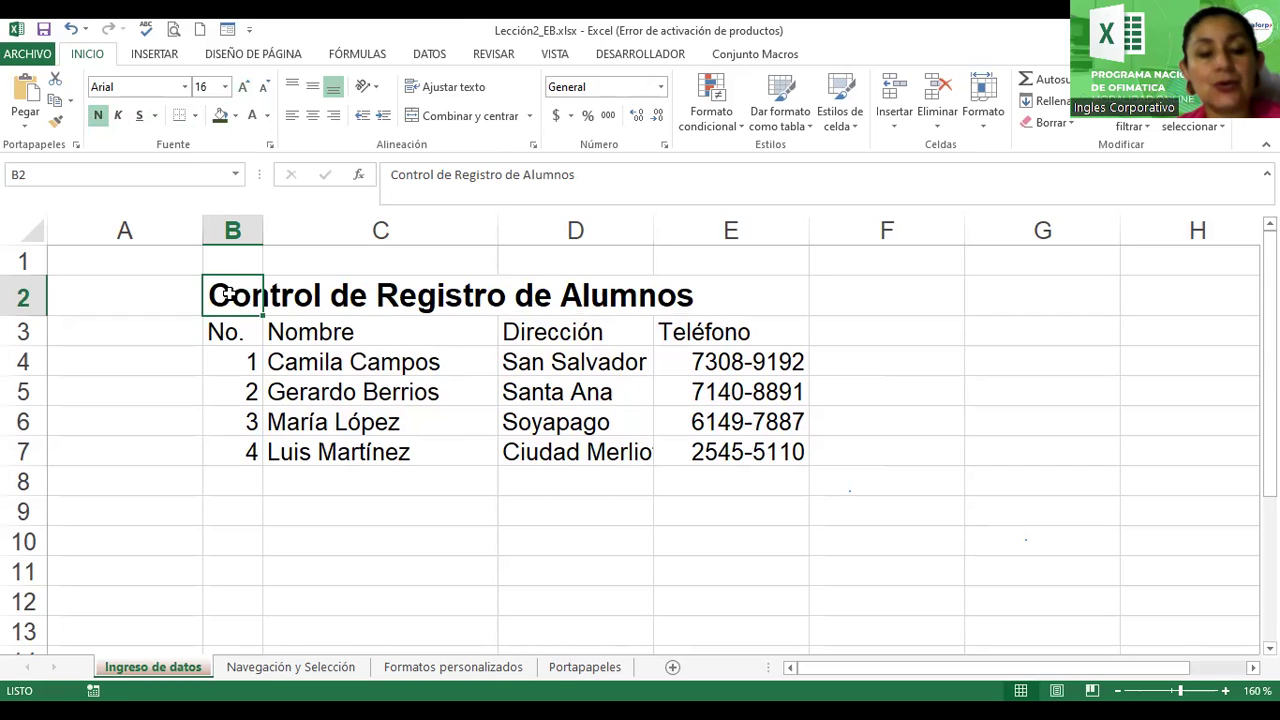
pyautogui.moveTo(228, 294)
pyautogui.mouseDown()
pyautogui.moveTo(449, 306)
pyautogui.moveTo(672, 297)
pyautogui.mouseUp()
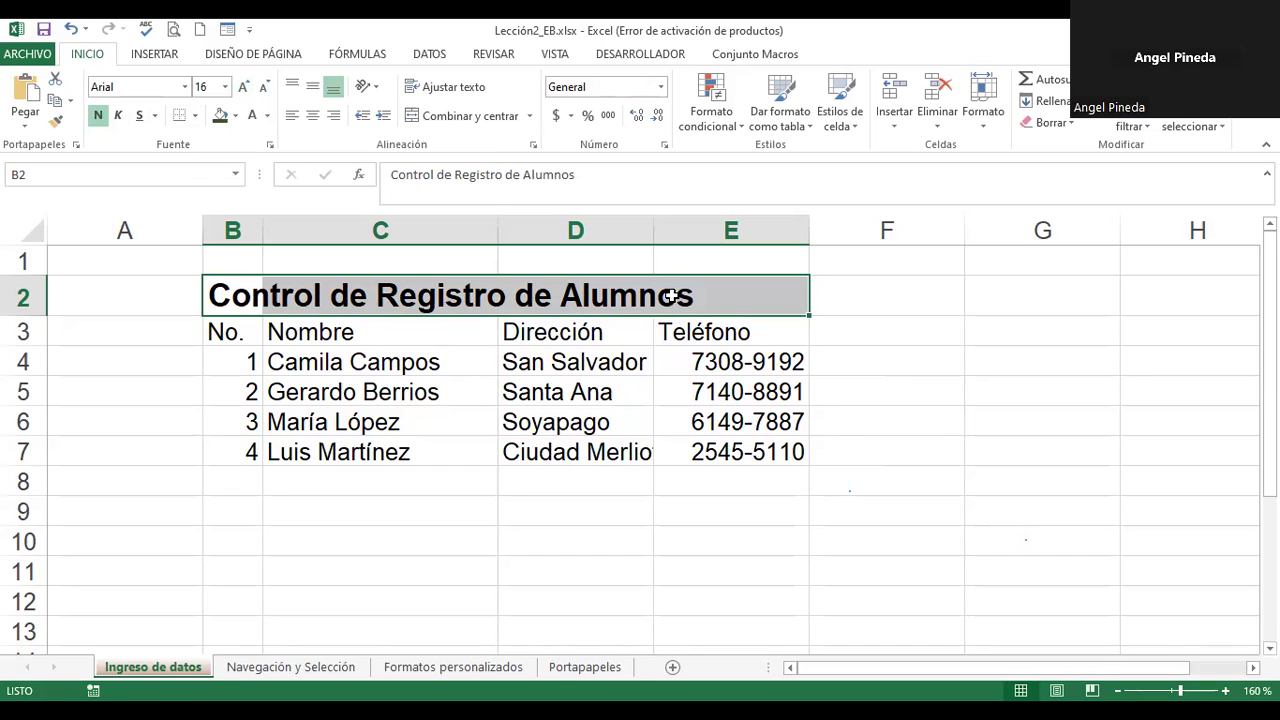
# Merge and centre the title 'Control de Registro de Alumnos' across B2:E2.
pyautogui.click(446, 118)
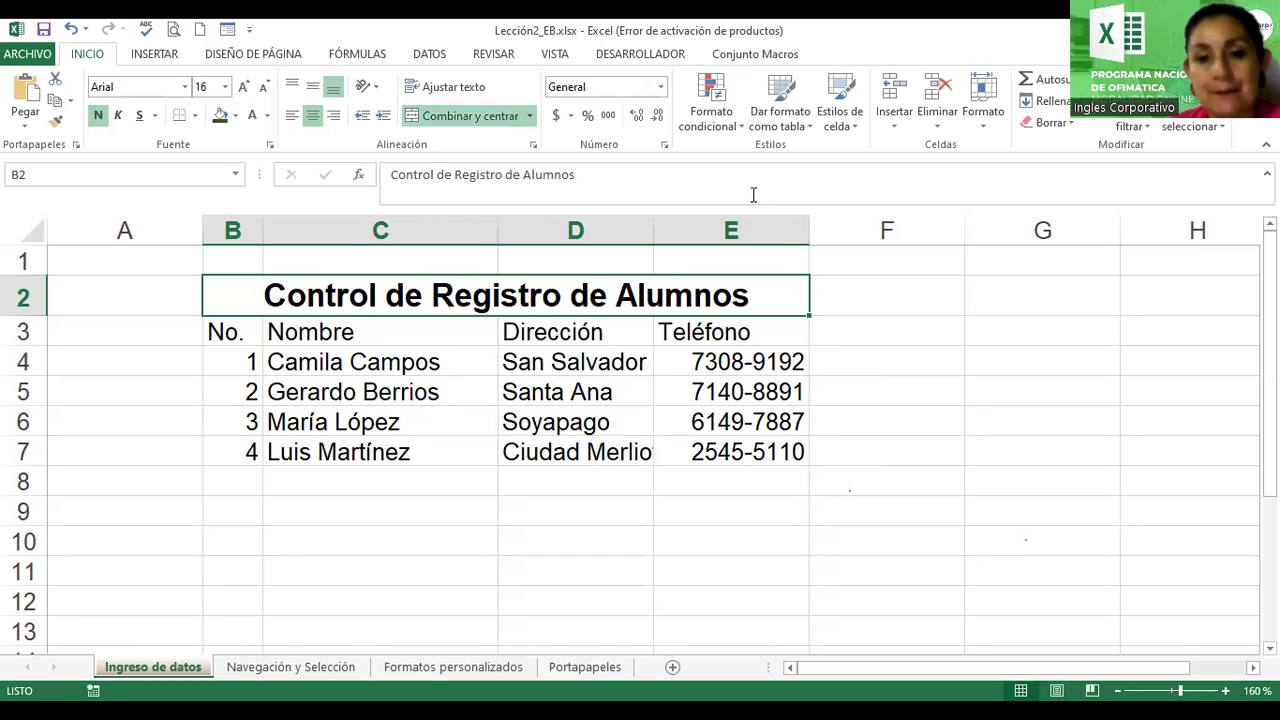
pyautogui.click(910, 418)
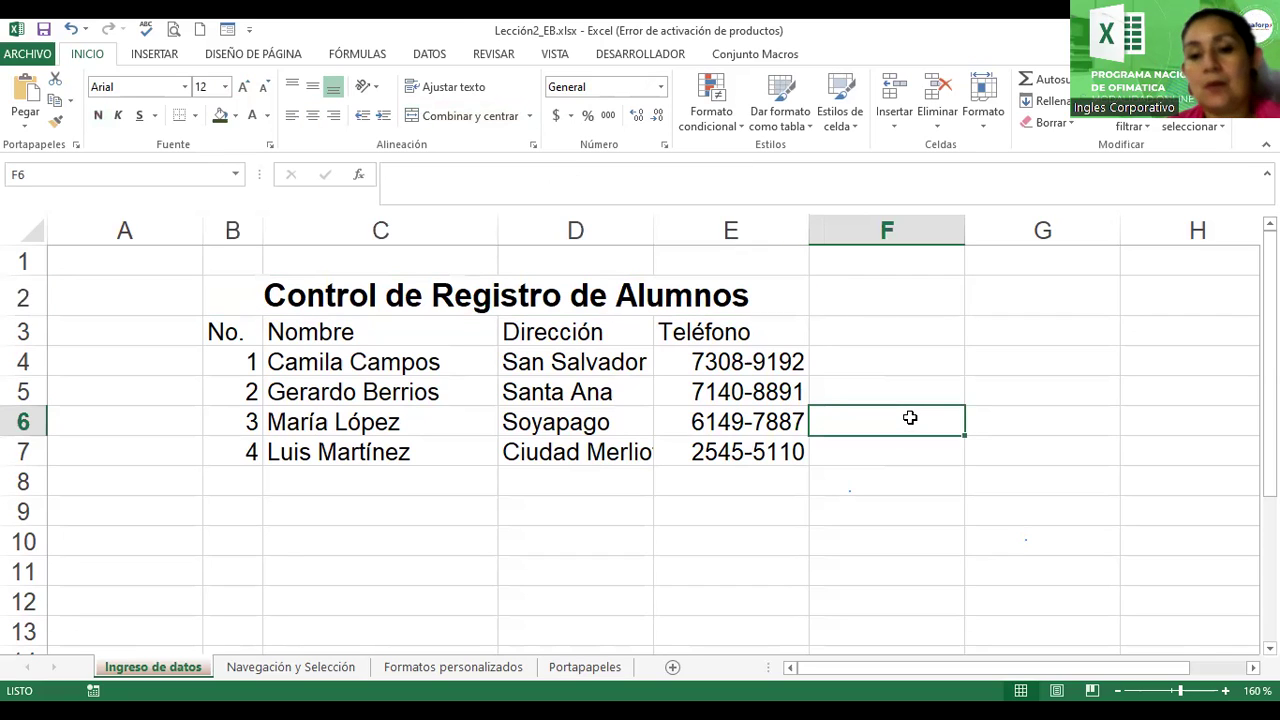
# Make the B3:E3 headers No., Nombre, Dirección and Teléfono italic, underlined and centred.
pyautogui.click(215, 332)
pyautogui.moveTo(215, 332); pyautogui.dragTo(660, 330)
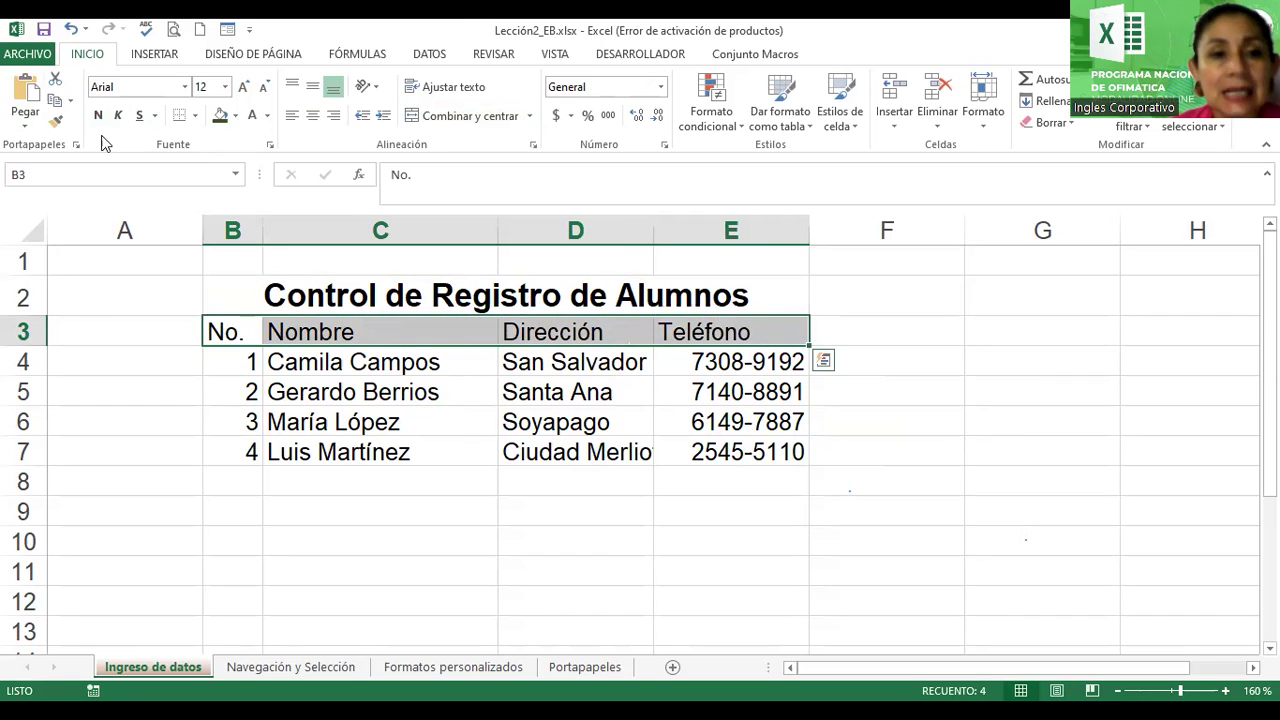
pyautogui.click(118, 116)
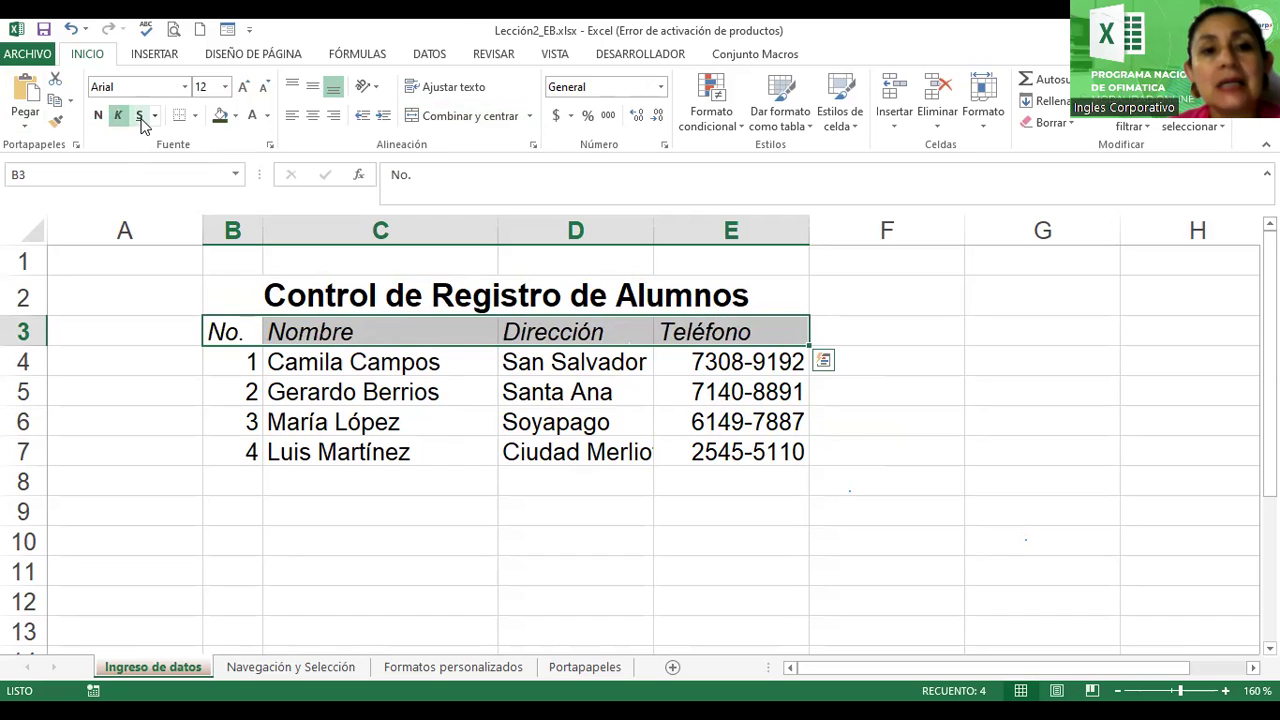
pyautogui.click(141, 117)
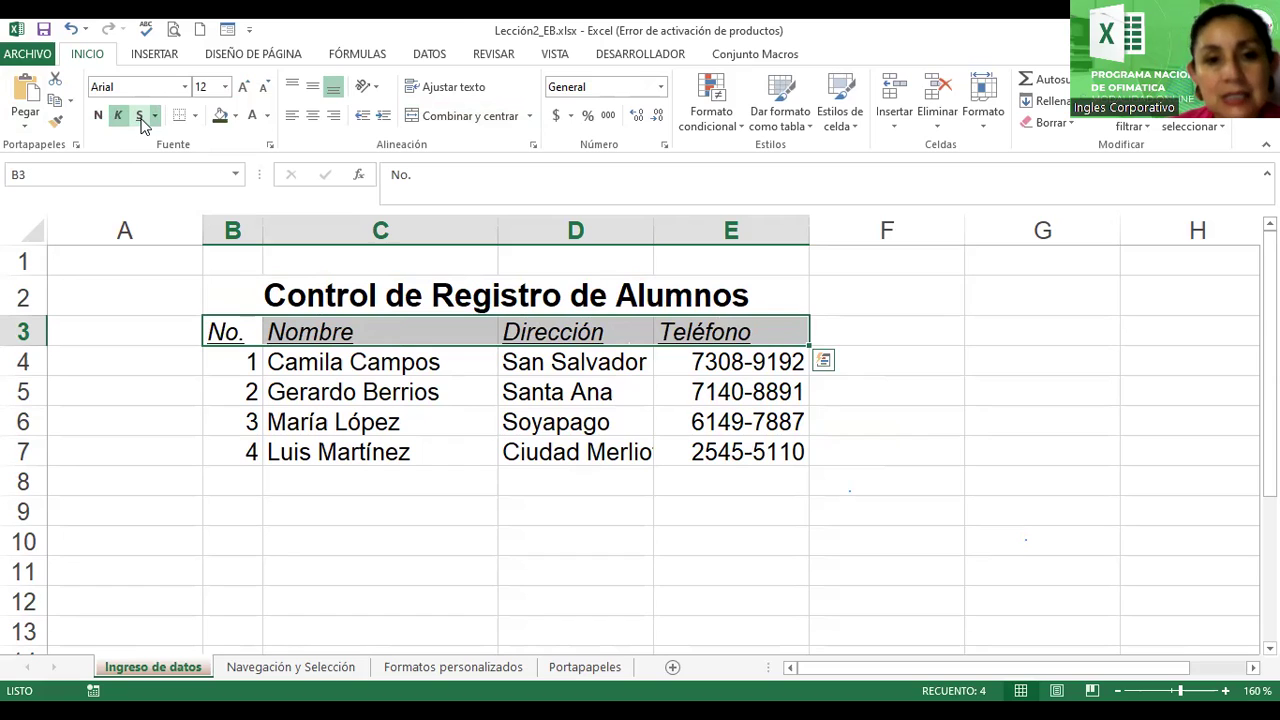
pyautogui.click(311, 117)
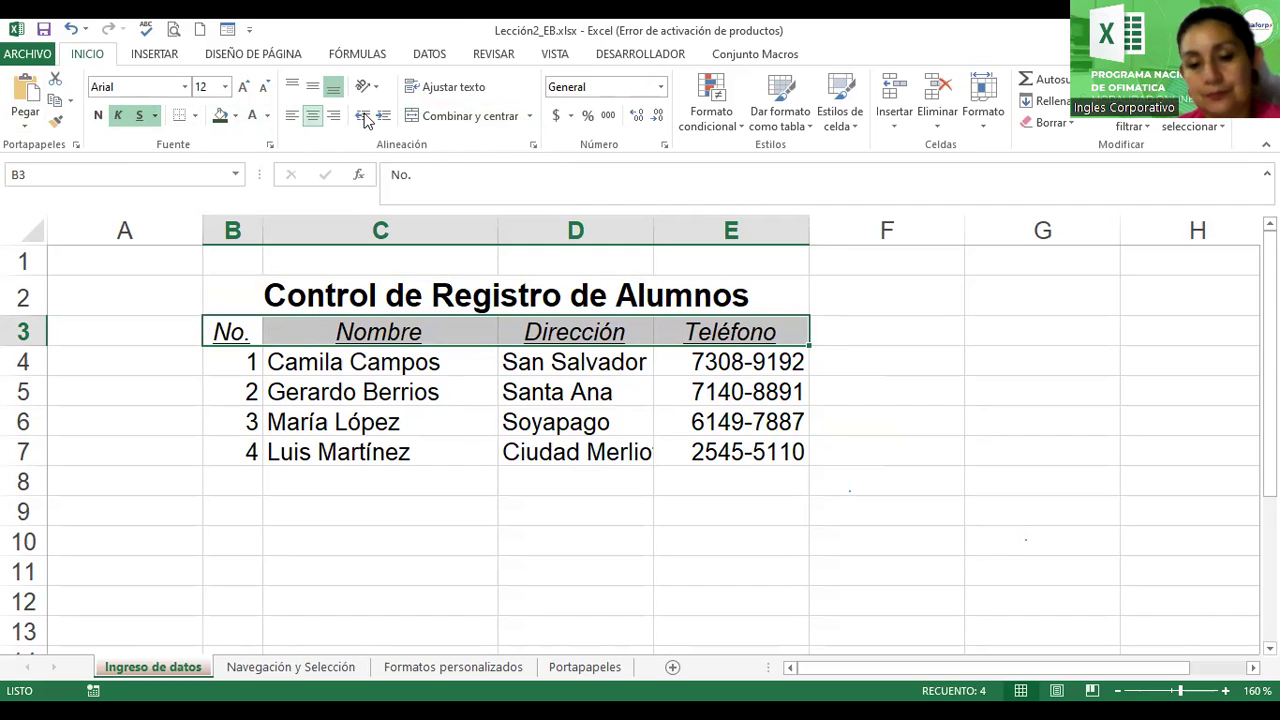
pyautogui.click(958, 290)
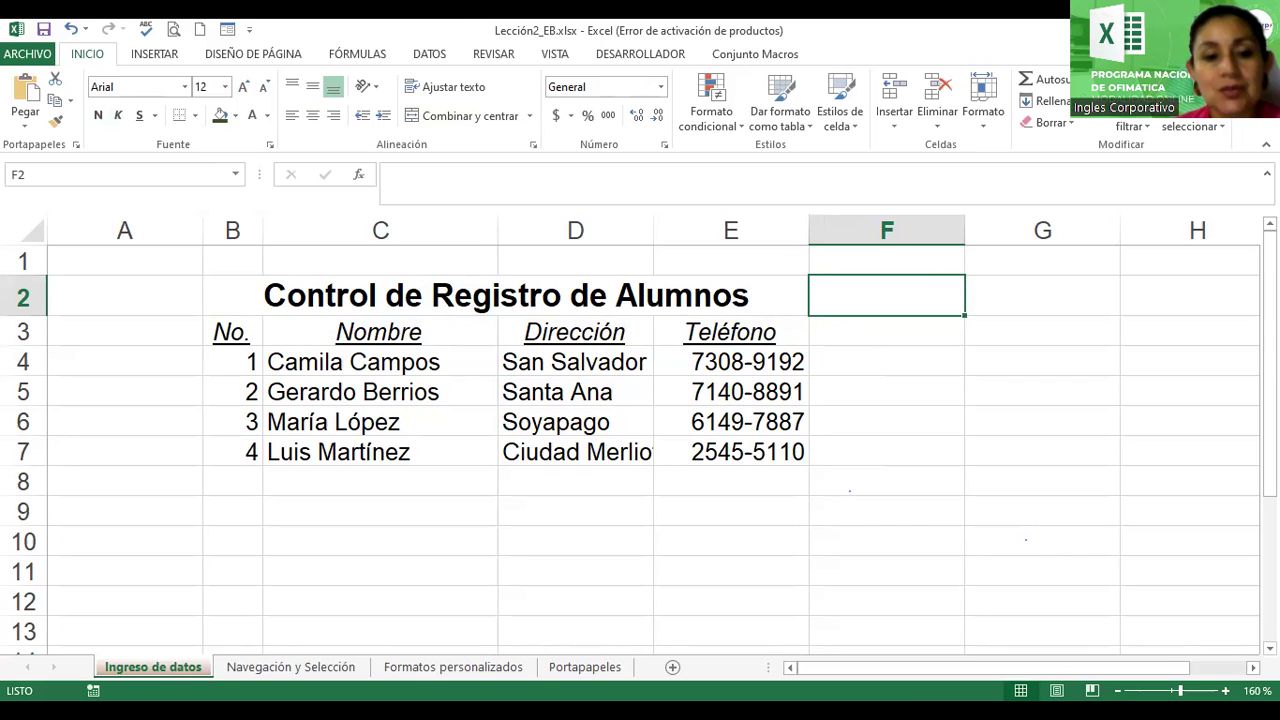
pyautogui.click(1020, 352)
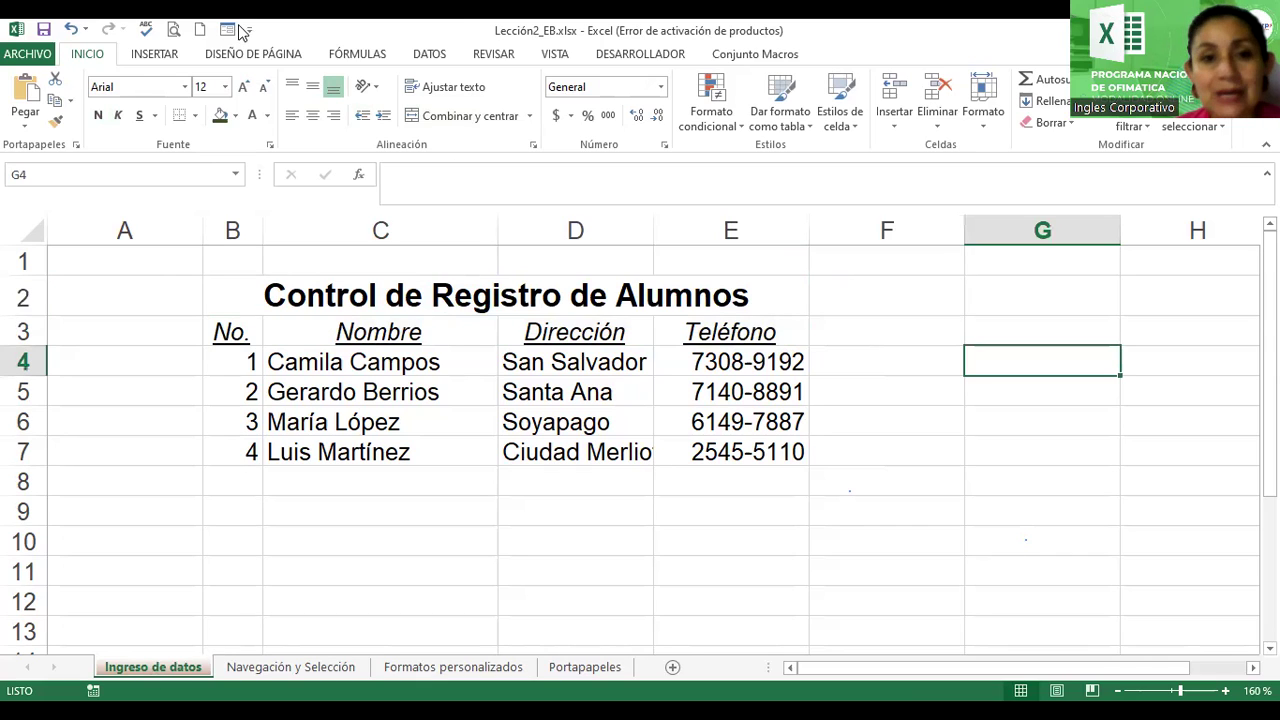
# Draw a left-pointing block arrow beside F4:G6, nudged left toward the Teléfono column.
pyautogui.click(146, 59)
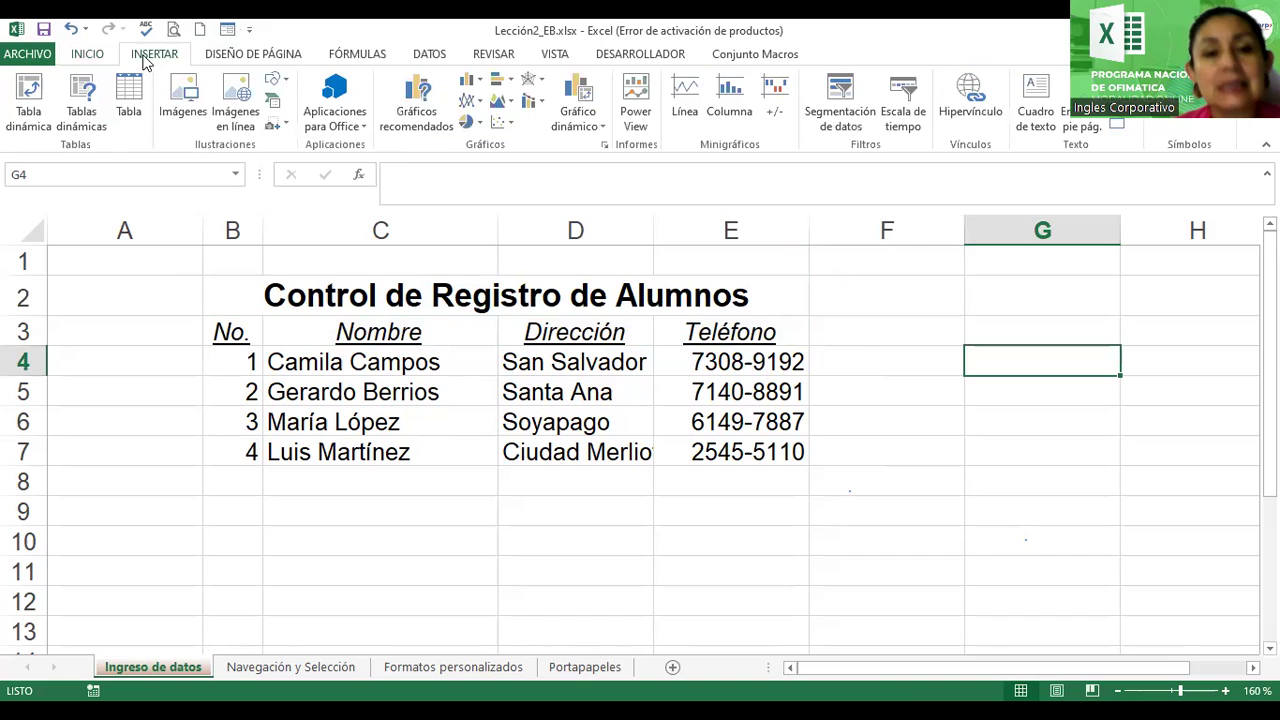
pyautogui.click(283, 77)
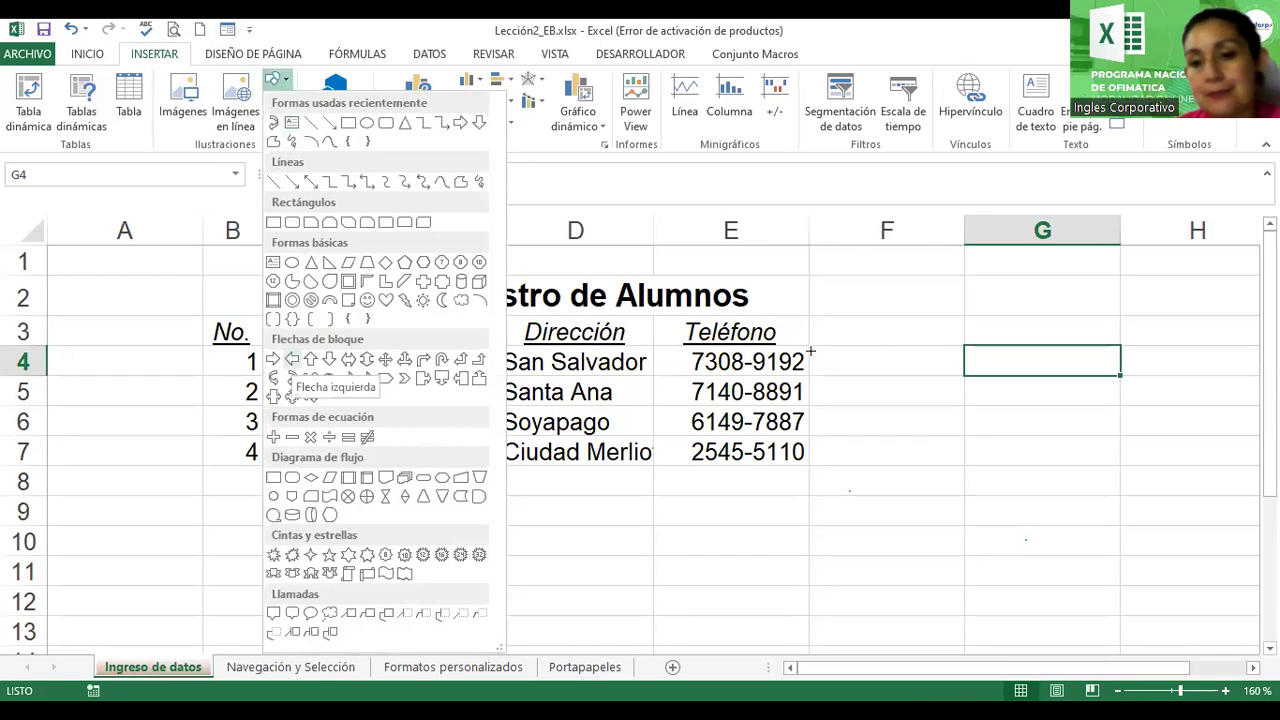
pyautogui.click(291, 361)
pyautogui.moveTo(871, 363)
pyautogui.mouseDown()
pyautogui.moveTo(1045, 428)
pyautogui.moveTo(1030, 437)
pyautogui.mouseUp()
pyautogui.moveTo(974, 397); pyautogui.dragTo(941, 394)
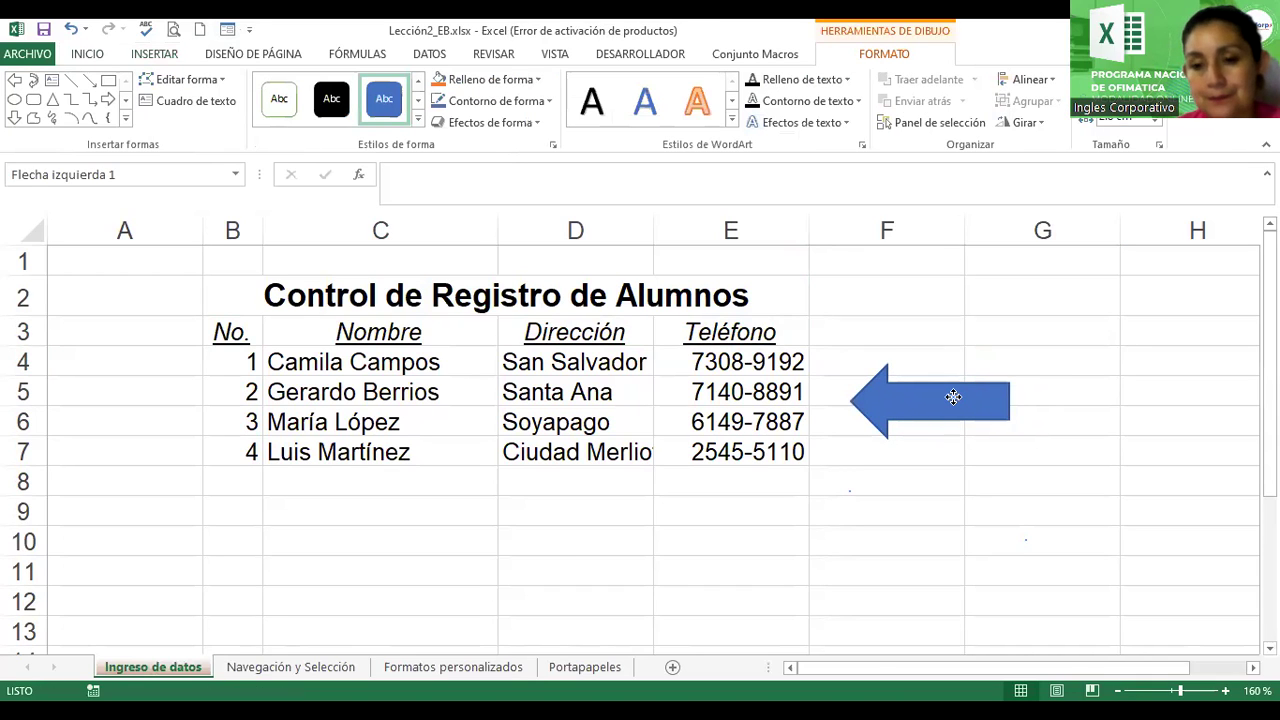
pyautogui.click(1112, 348)
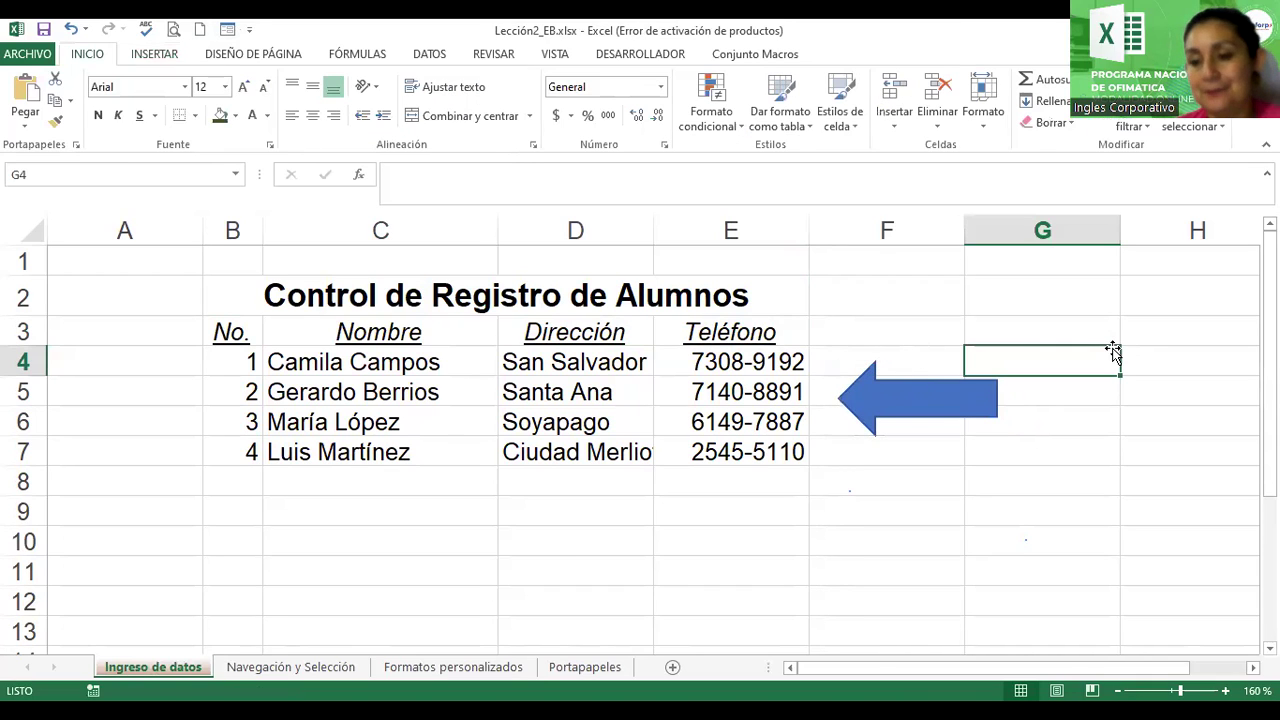
pyautogui.moveTo(1269, 450); pyautogui.dragTo(1269, 475)
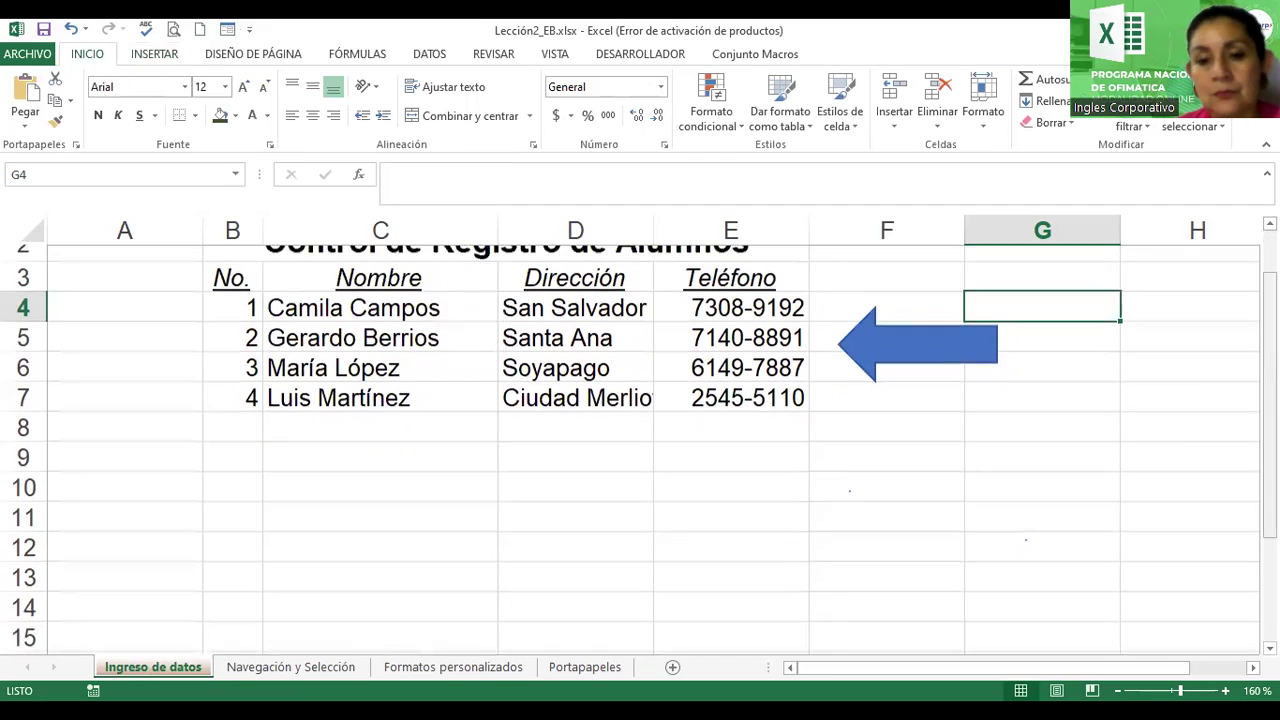
# Enter 'Elaborado por:' followed by the author's name in cell C9.
pyautogui.click(249, 442)
pyautogui.click(282, 443)
pyautogui.write('Elaborado por: Denisse Alvarado')
pyautogui.press('Return')
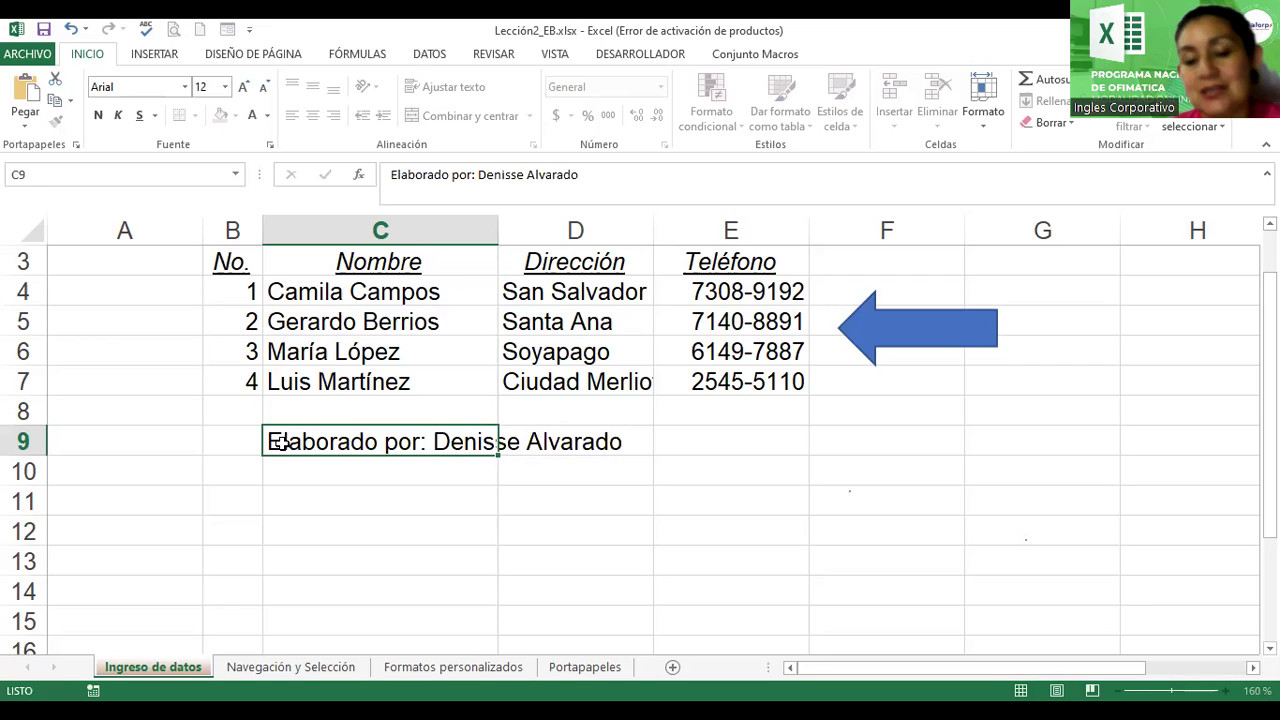
# Format the C9 author credit as bold, italic and underlined.
pyautogui.click(264, 434)
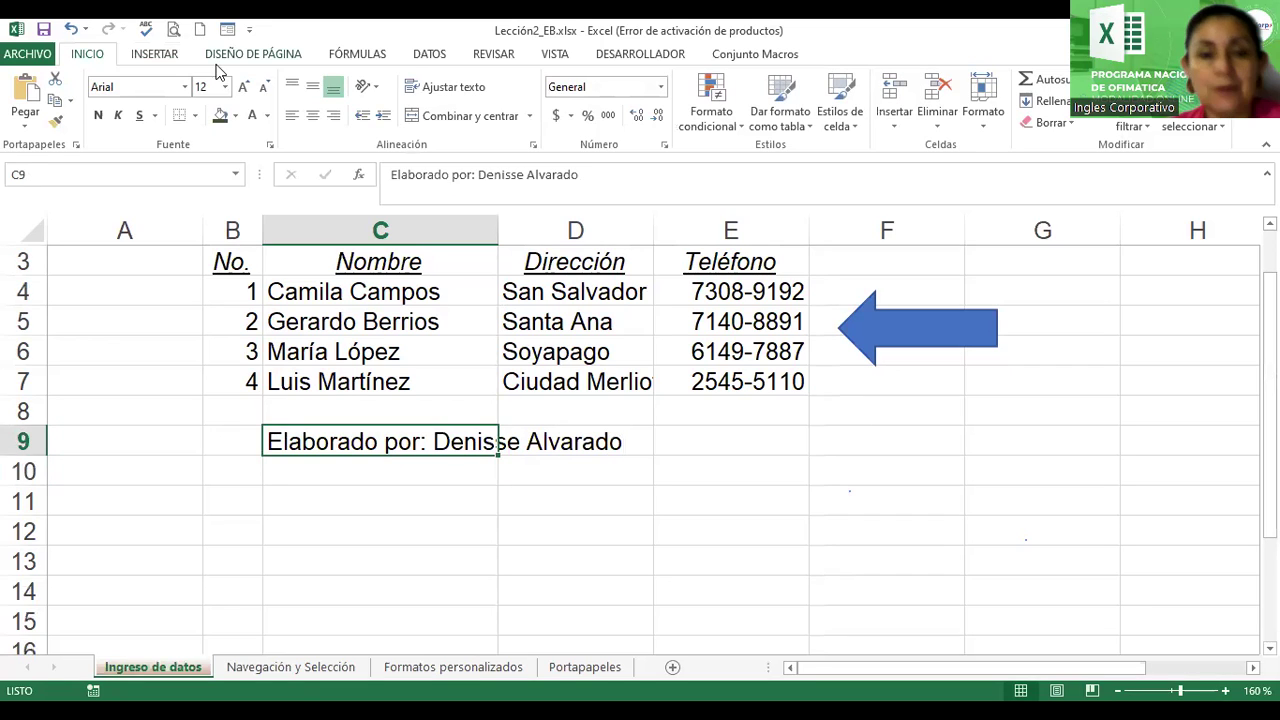
pyautogui.click(99, 116)
pyautogui.click(118, 116)
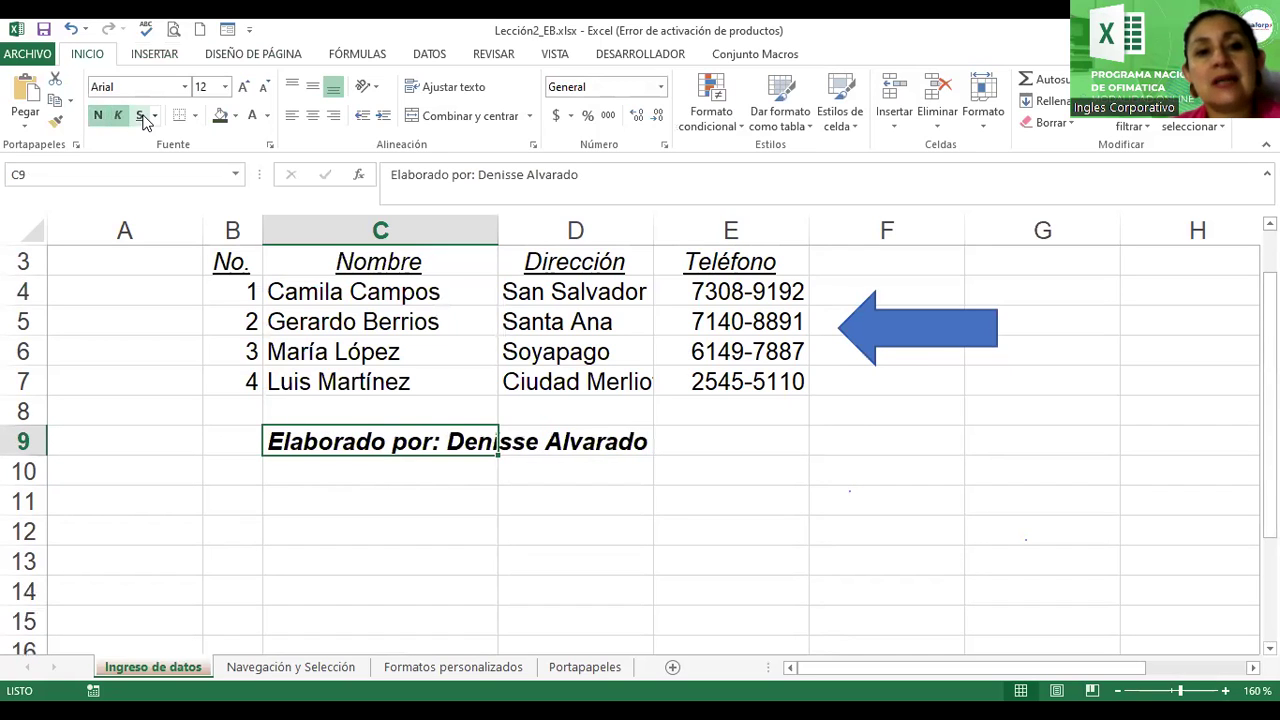
pyautogui.click(140, 116)
pyautogui.click(144, 118)
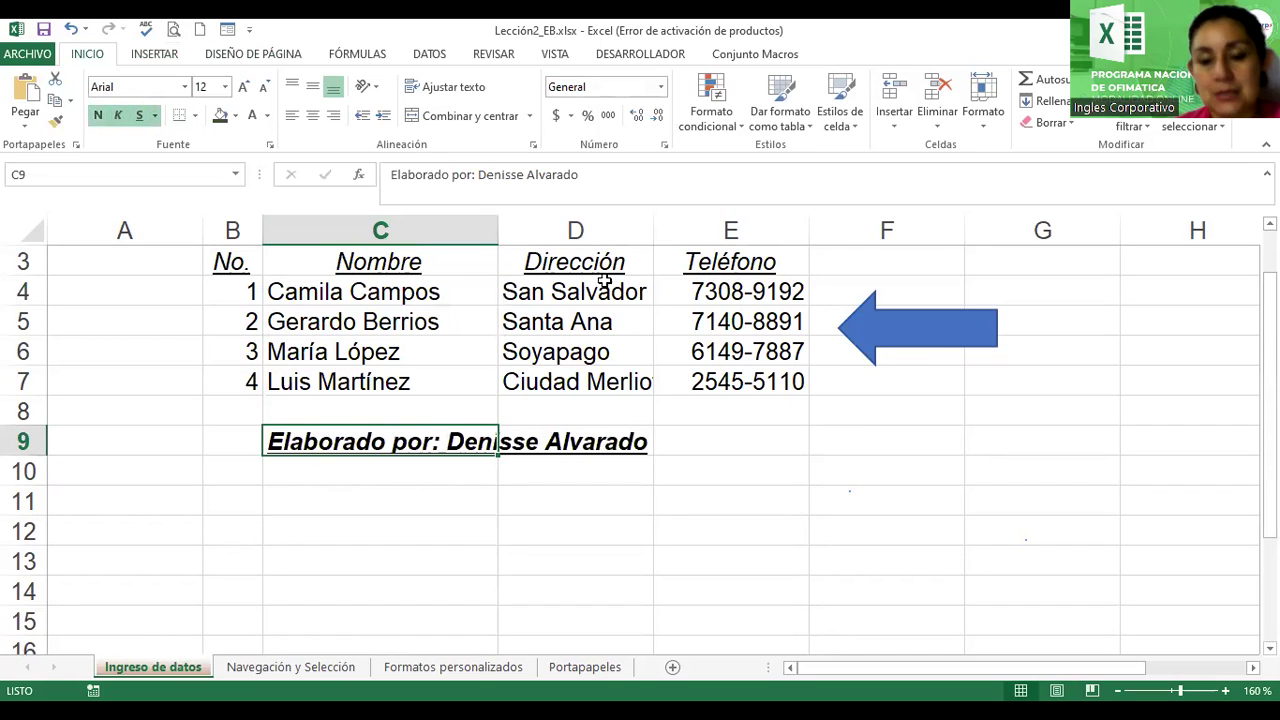
pyautogui.click(766, 436)
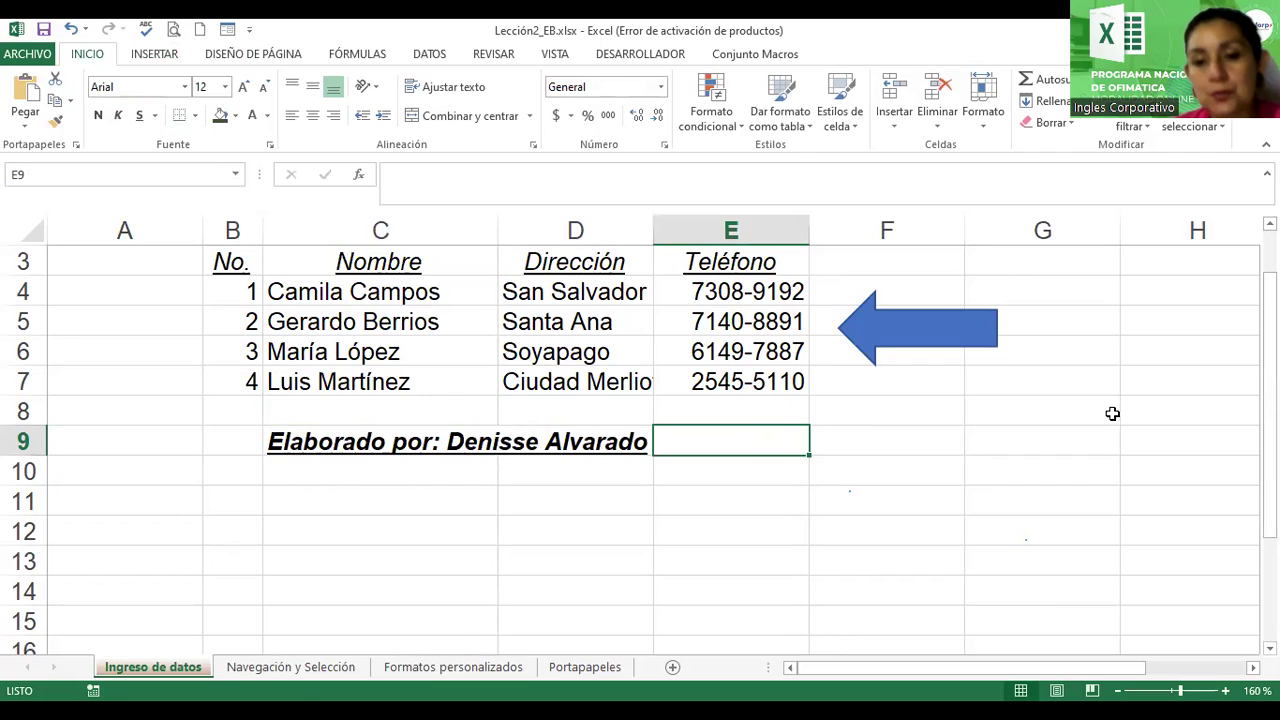
pyautogui.click(1269, 223)
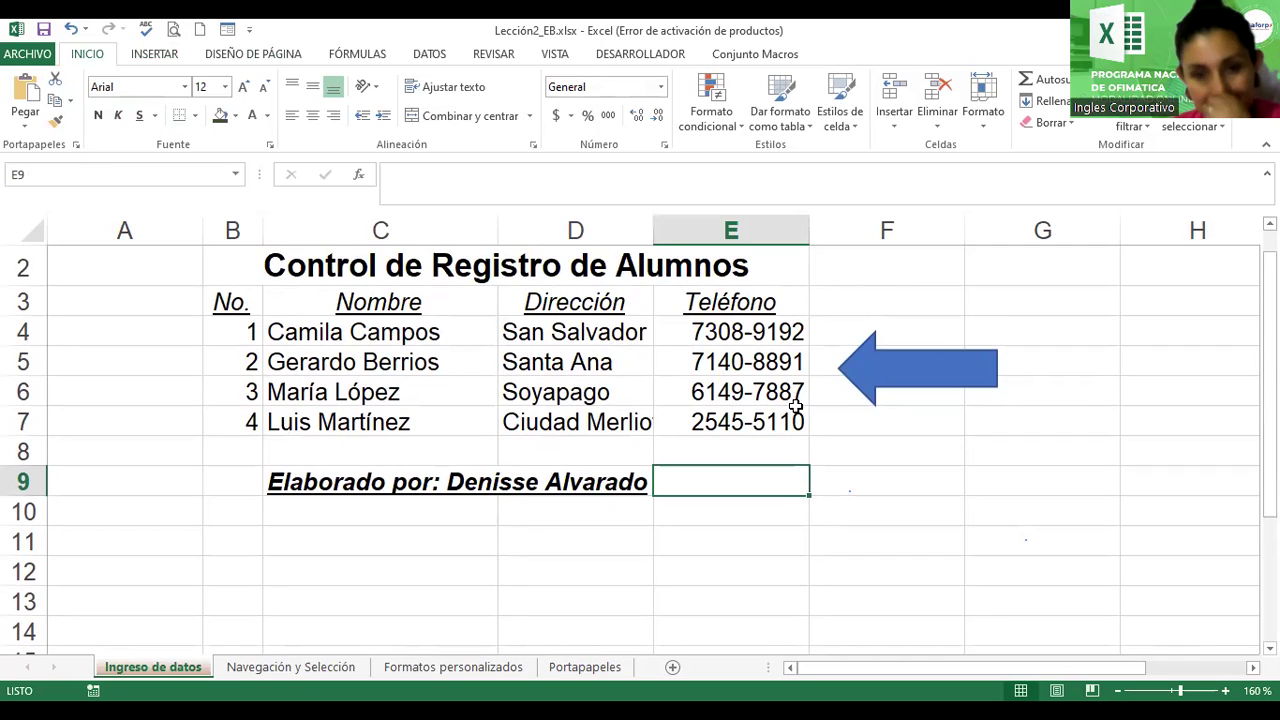
pyautogui.click(1094, 301)
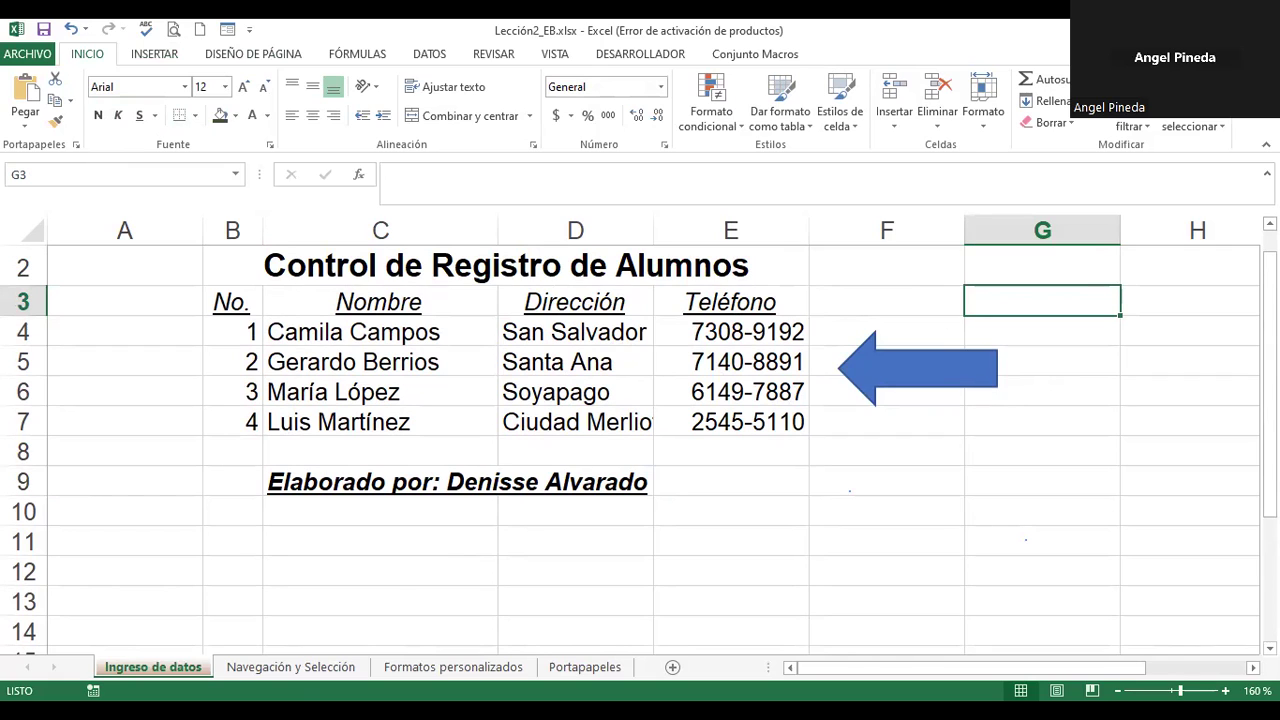
pyautogui.click(303, 483)
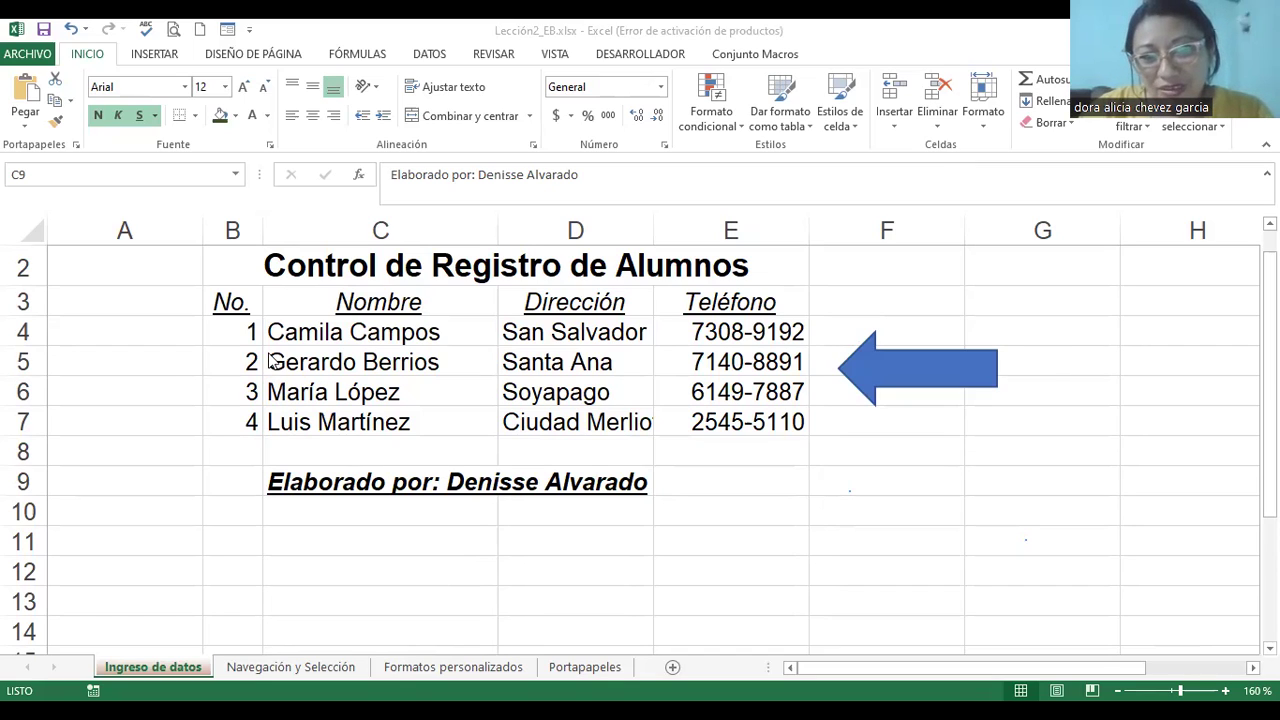
pyautogui.click(235, 264)
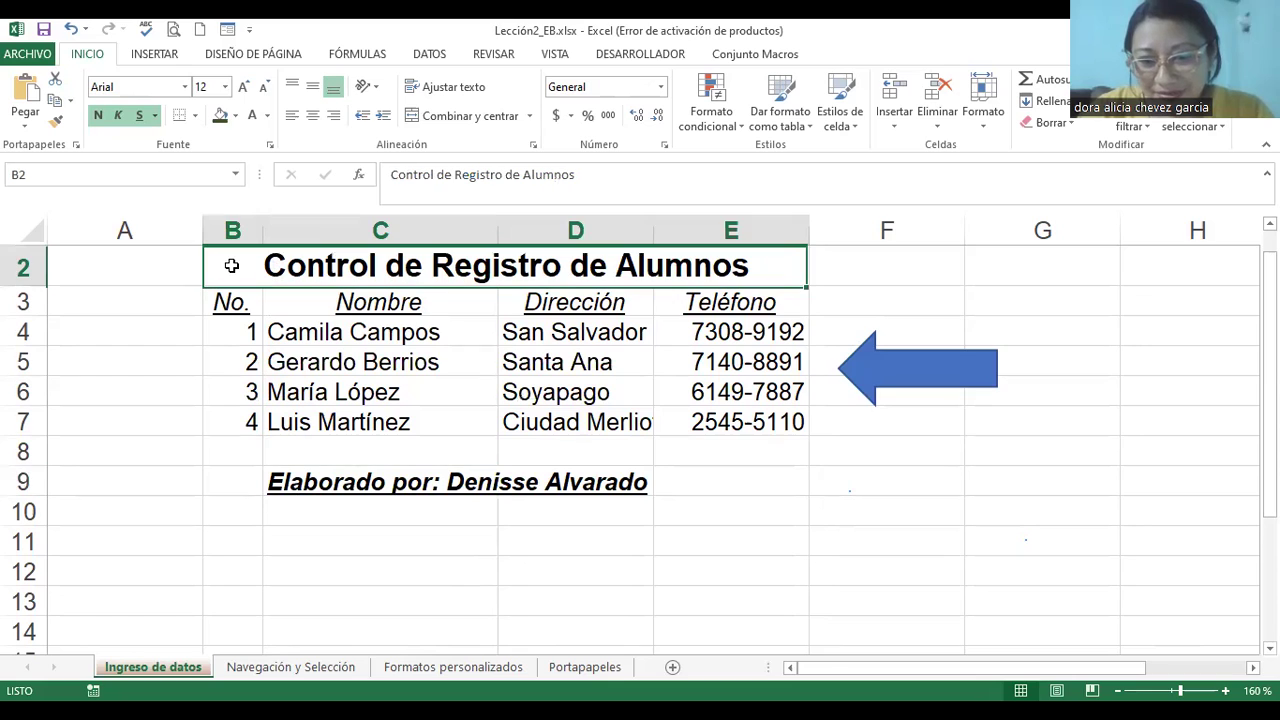
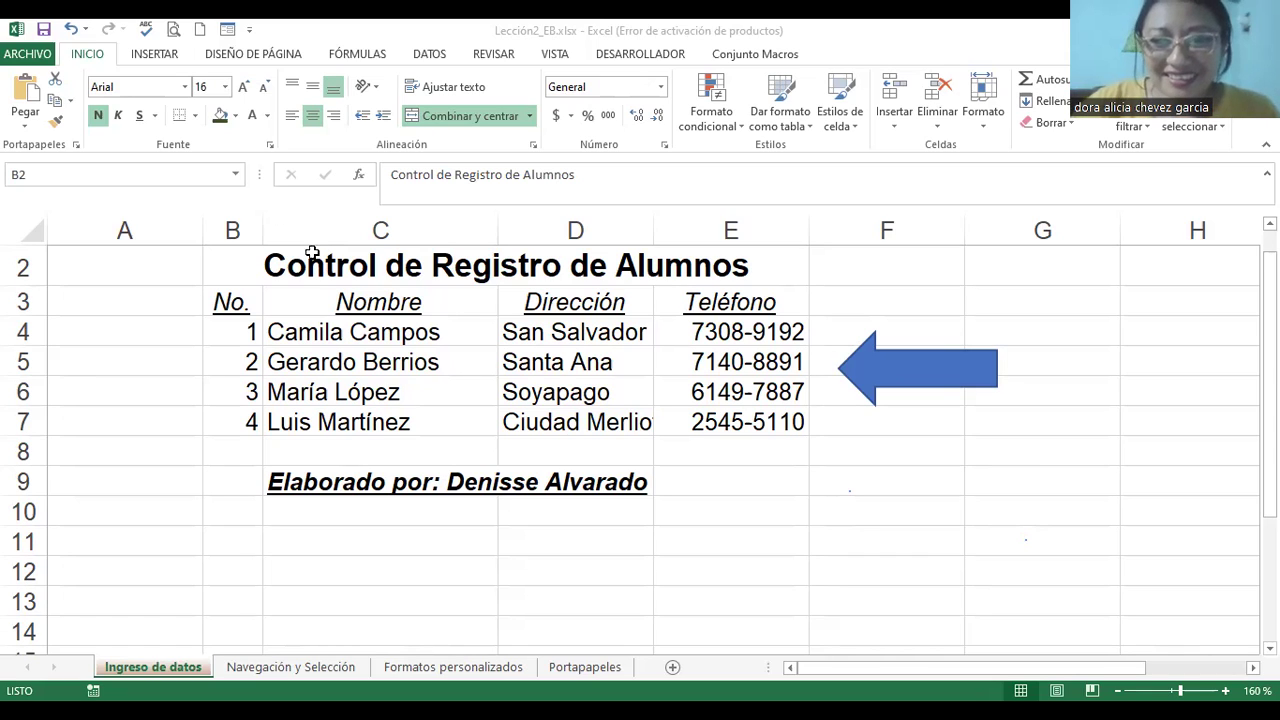
# Browse the Ingreso de datos sheet zoomed out to 140%, then switch to Navegación y Selección.
pyautogui.click(316, 260)
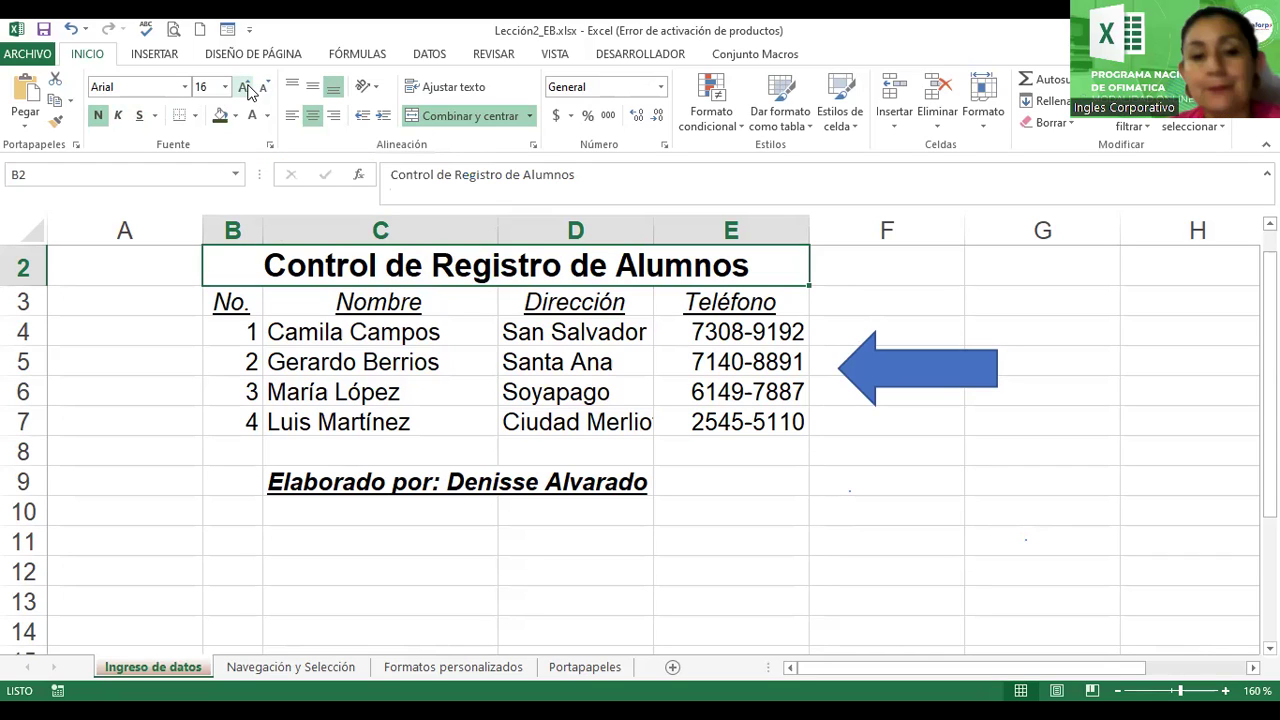
pyautogui.click(326, 481)
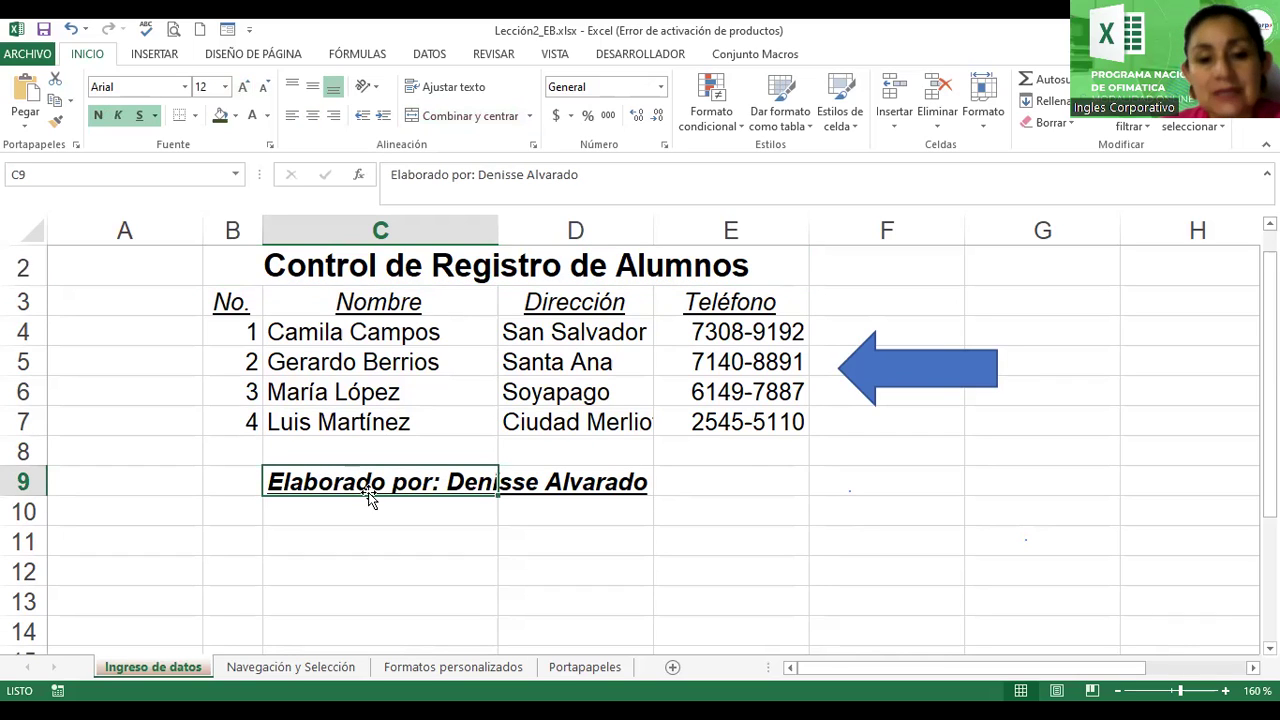
pyautogui.click(1100, 430)
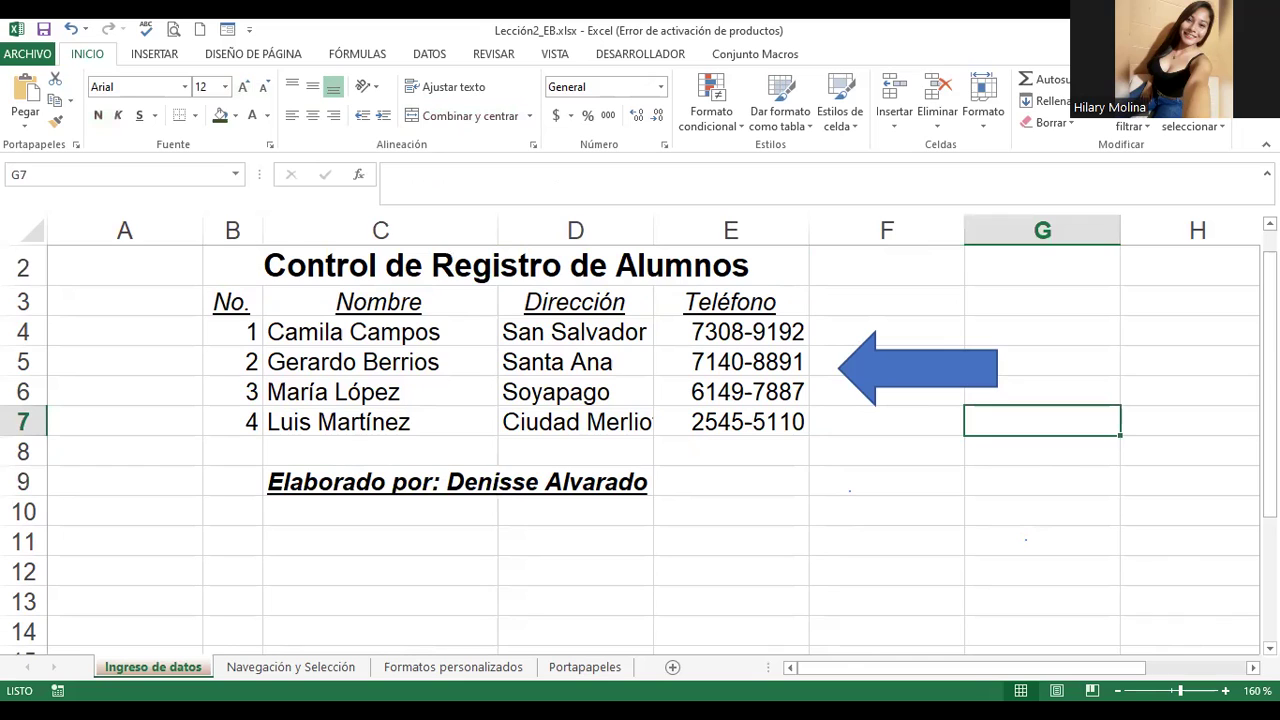
pyautogui.click(1116, 690)
pyautogui.click(1116, 690)
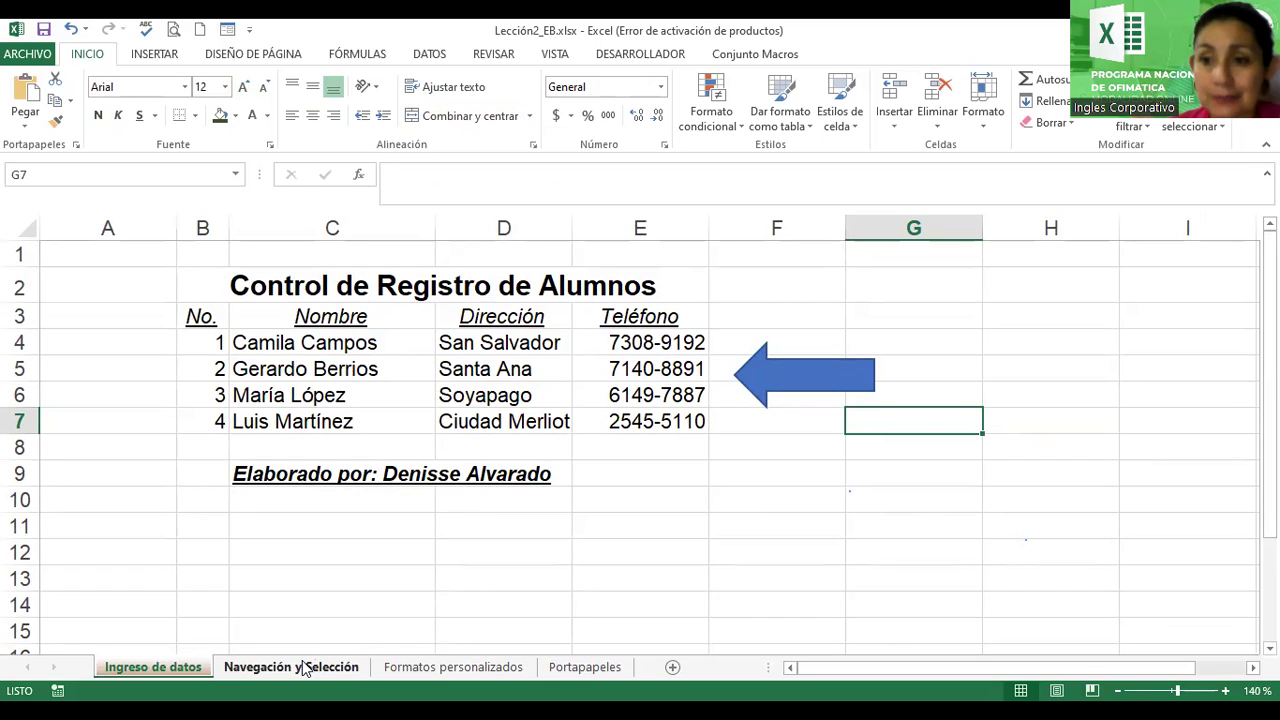
pyautogui.click(795, 380)
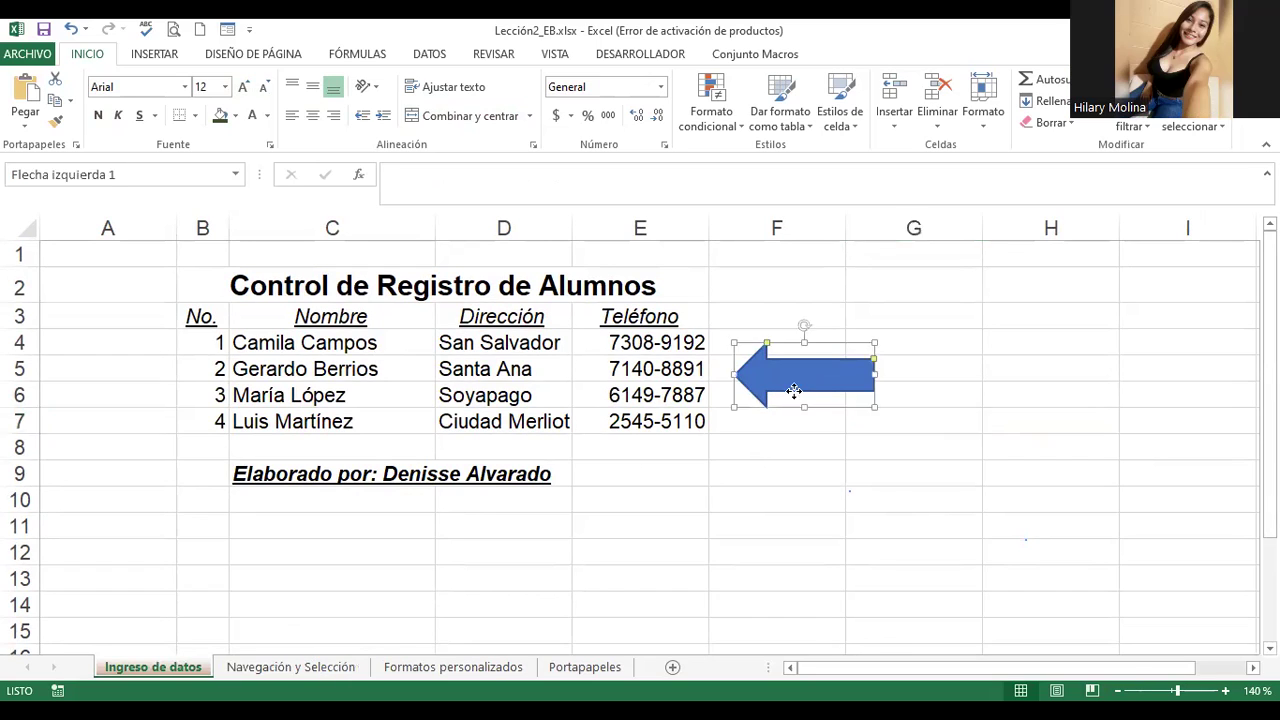
pyautogui.click(312, 670)
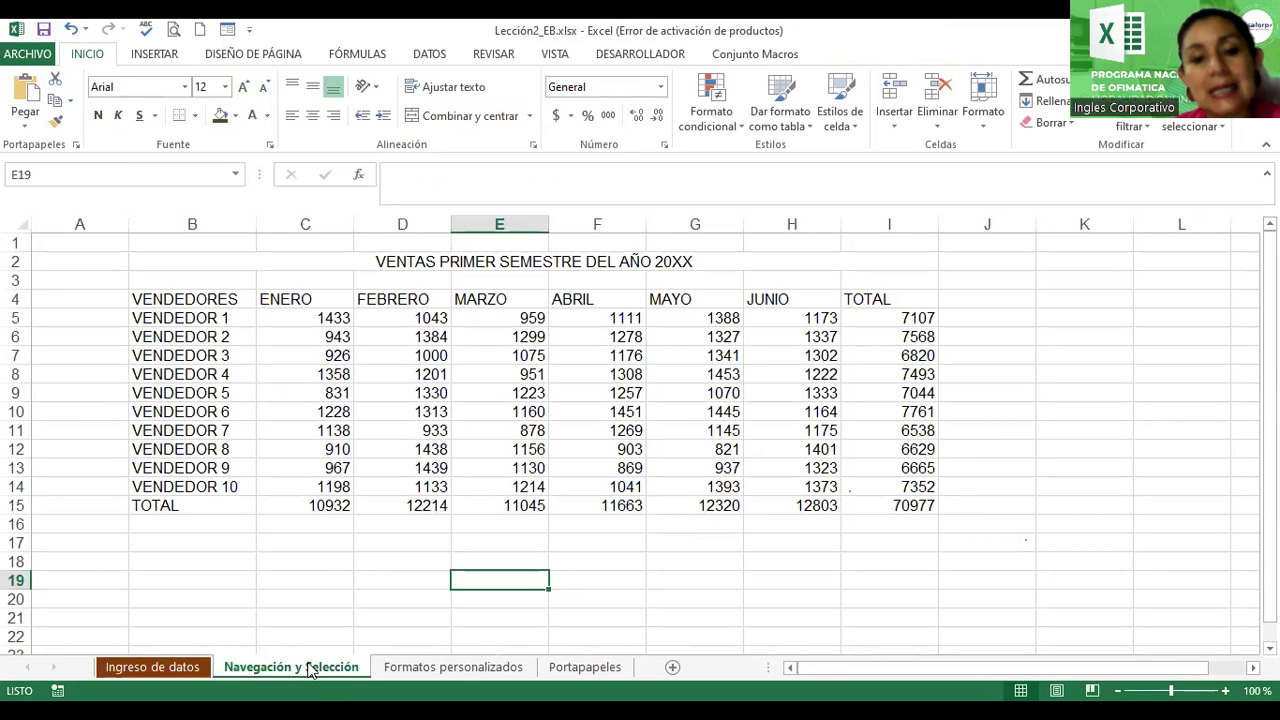
# Colour the Navegación y Selección sheet tab orange.
pyautogui.rightClick(318, 665)
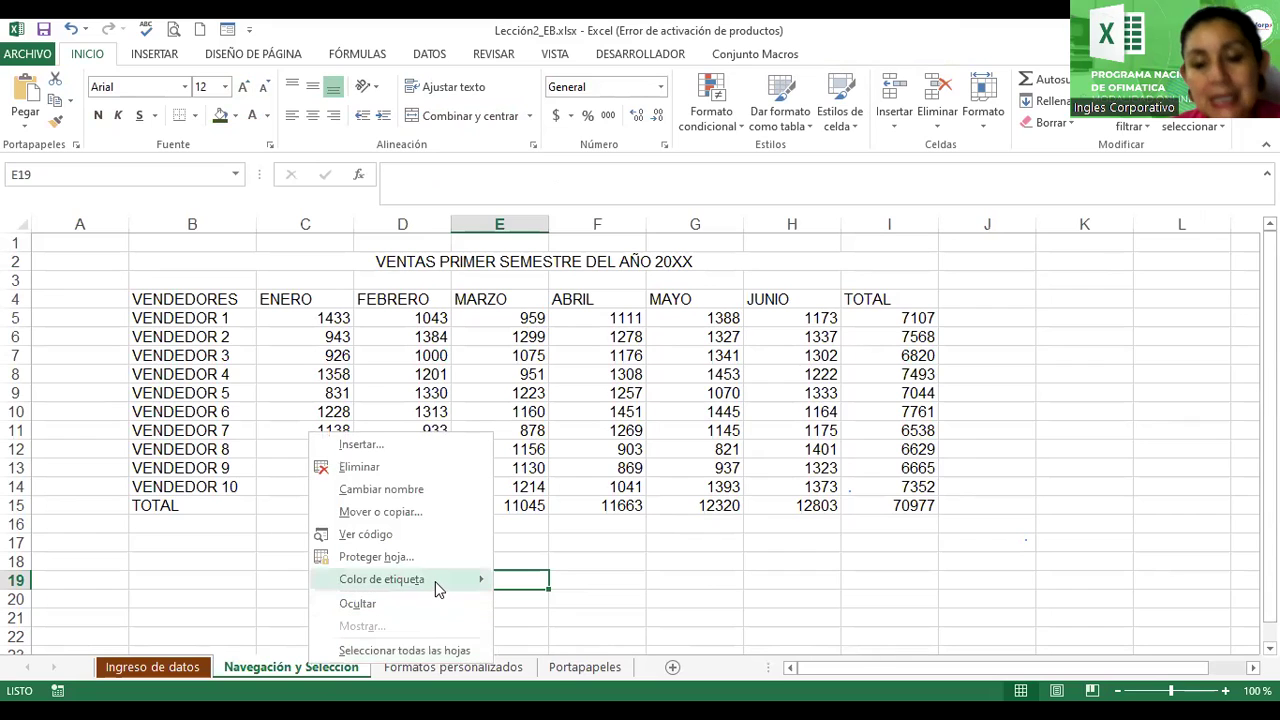
pyautogui.moveTo(435, 581)
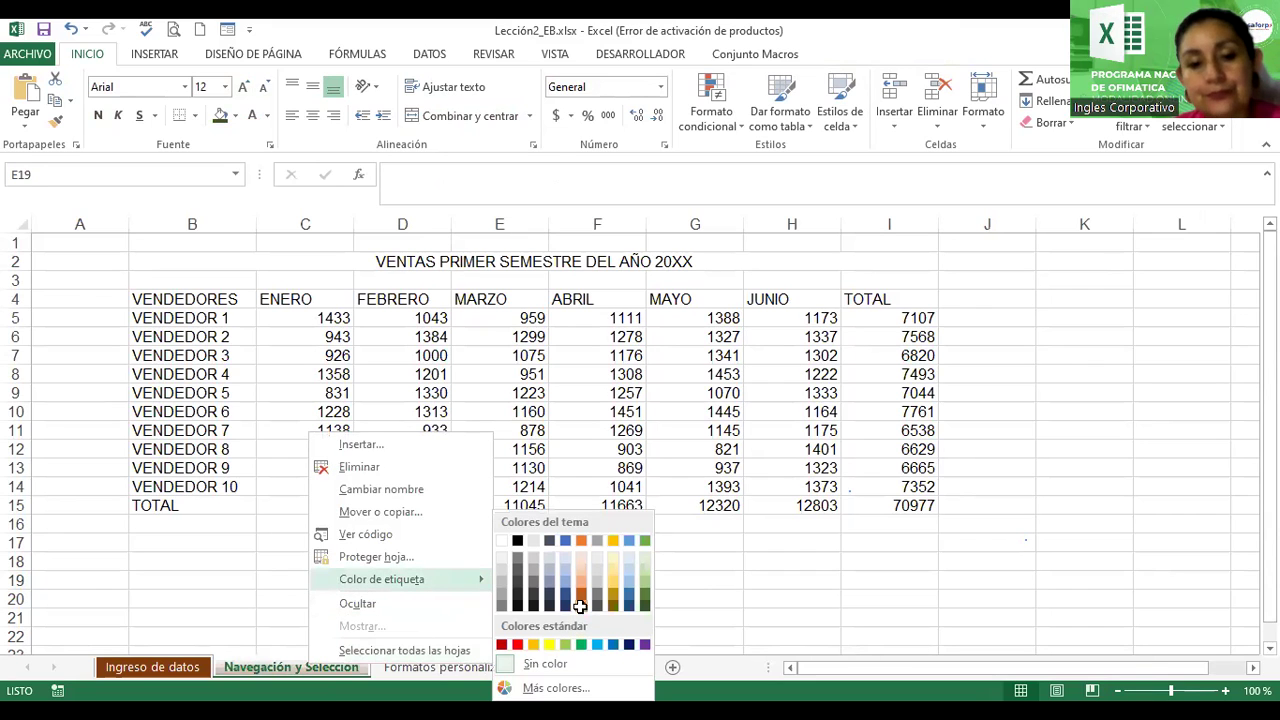
pyautogui.click(579, 607)
# Check the orange tab from Ingreso de datos, dismiss the tab menu, and select title cell B2.
pyautogui.click(180, 666)
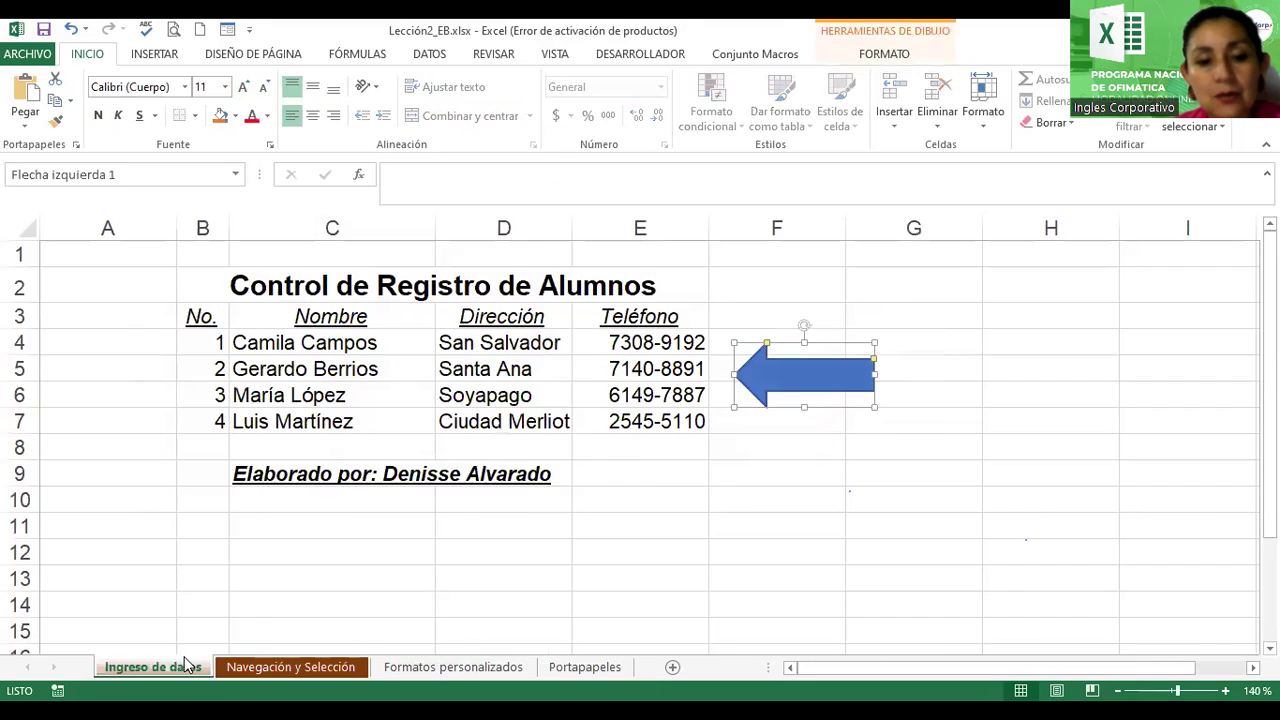
pyautogui.click(257, 668)
pyautogui.rightClick(257, 668)
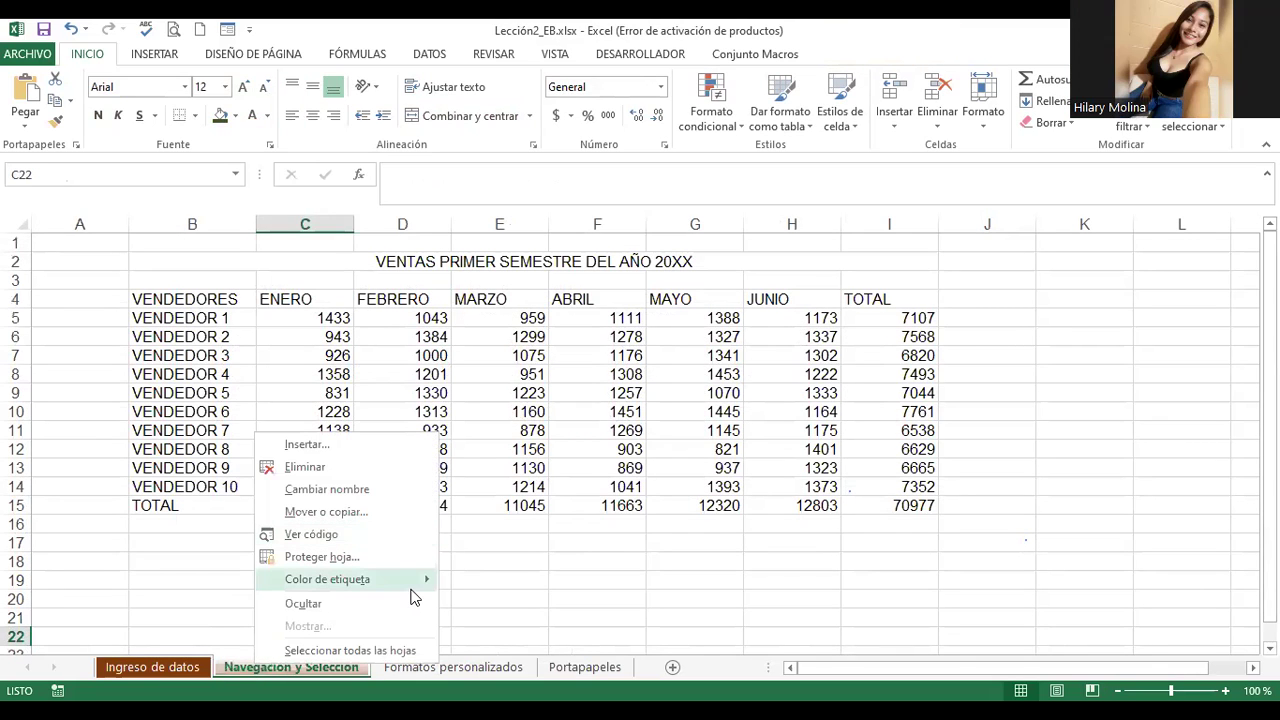
pyautogui.moveTo(414, 590)
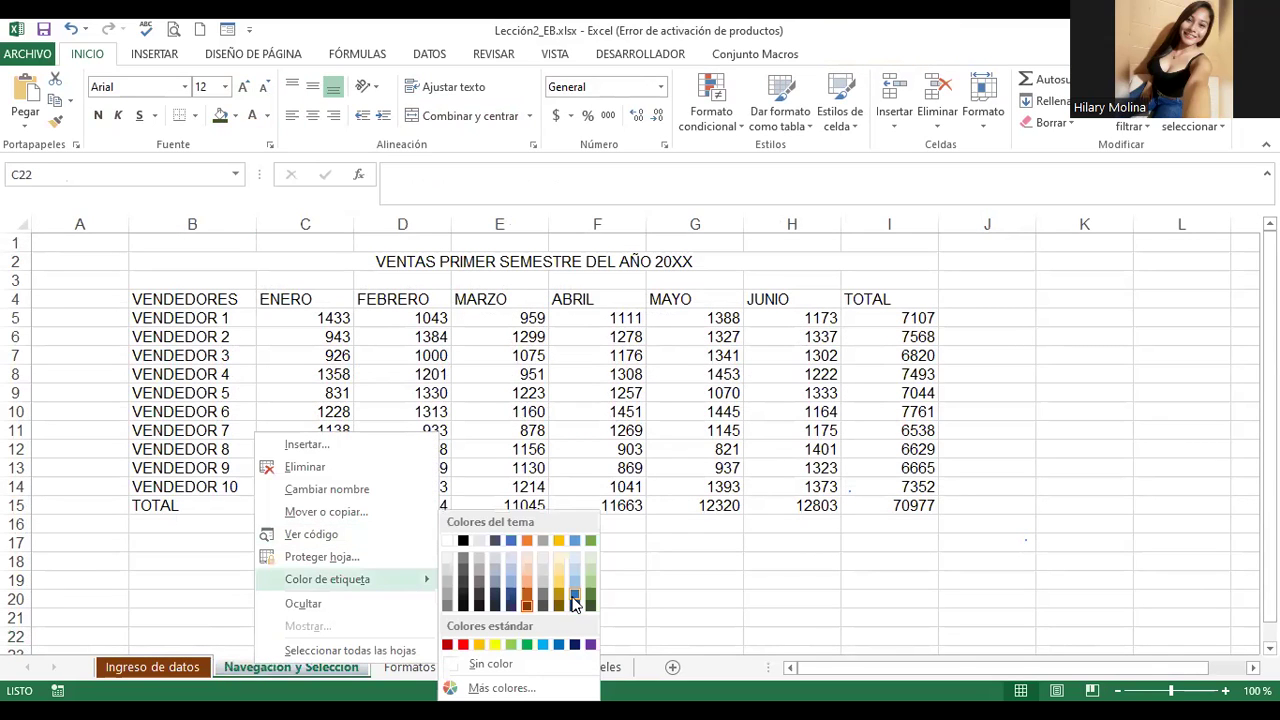
pyautogui.press('Escape')
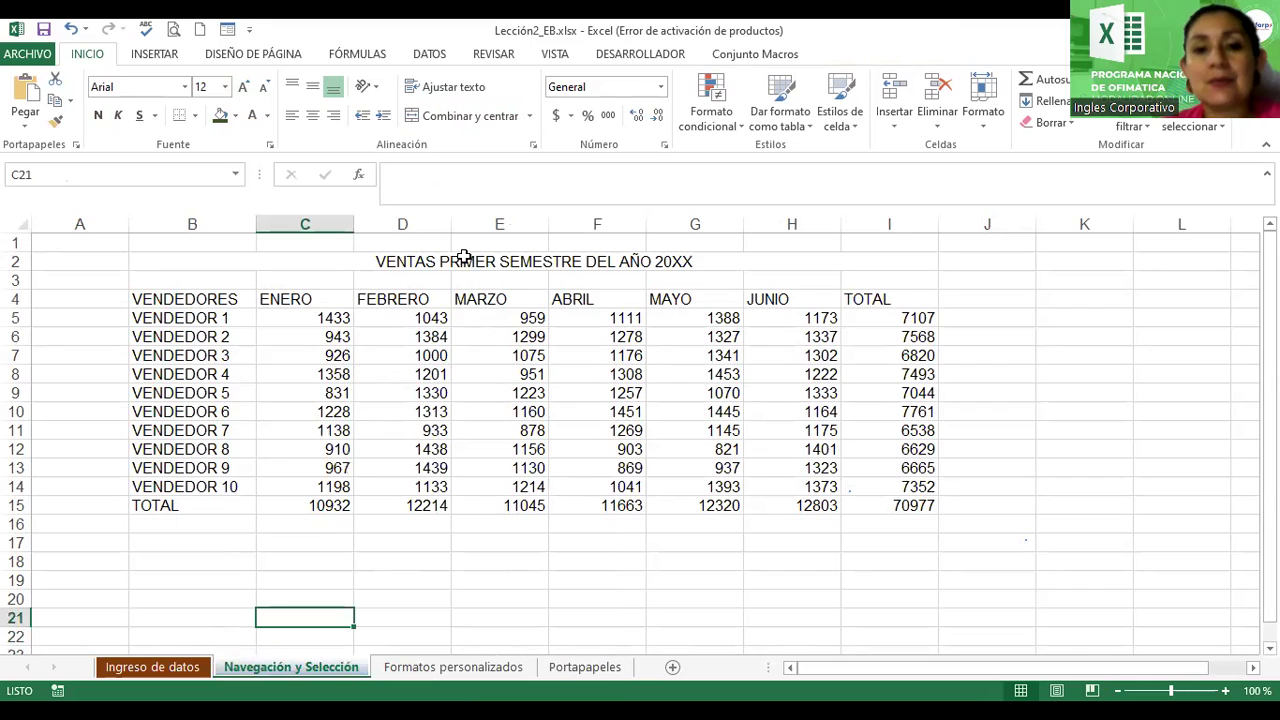
pyautogui.click(462, 262)
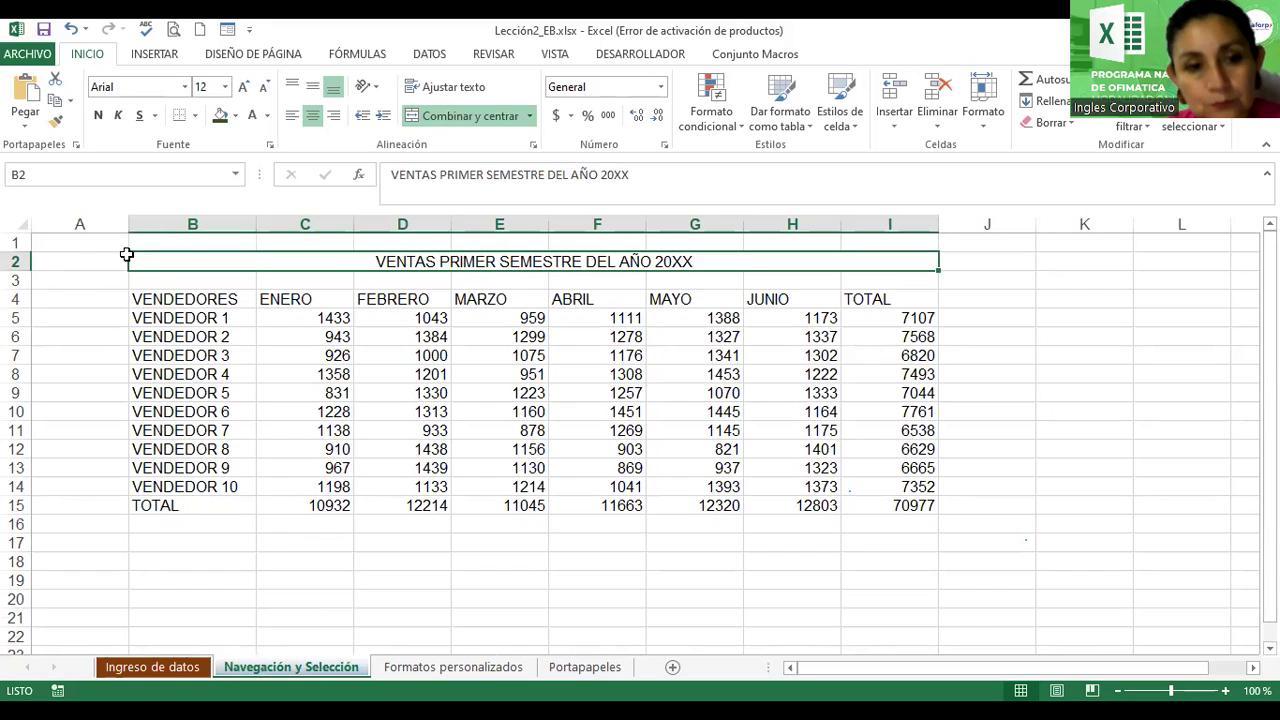
# Change the title's year from XX to 23 so it reads VENTAS PRIMER SEMESTRE DEL AÑO 2023.
pyautogui.click(648, 172)
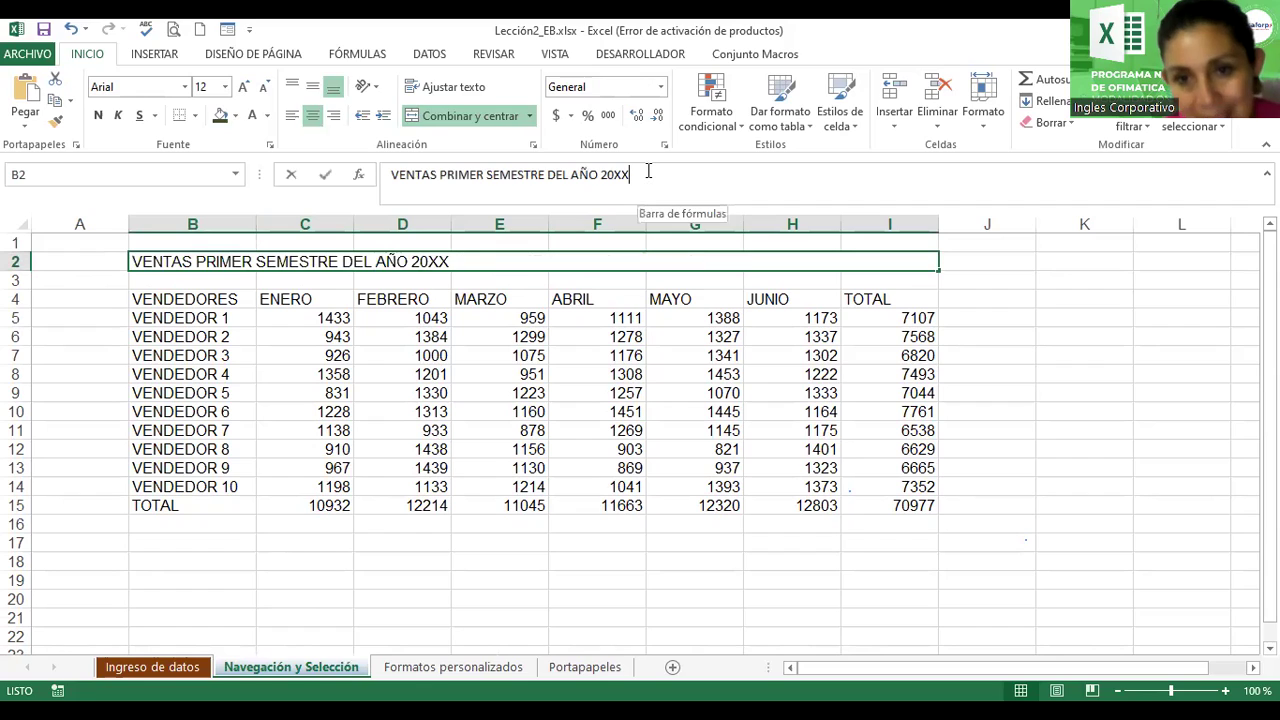
pyautogui.press('BackSpace')
pyautogui.press('BackSpace')
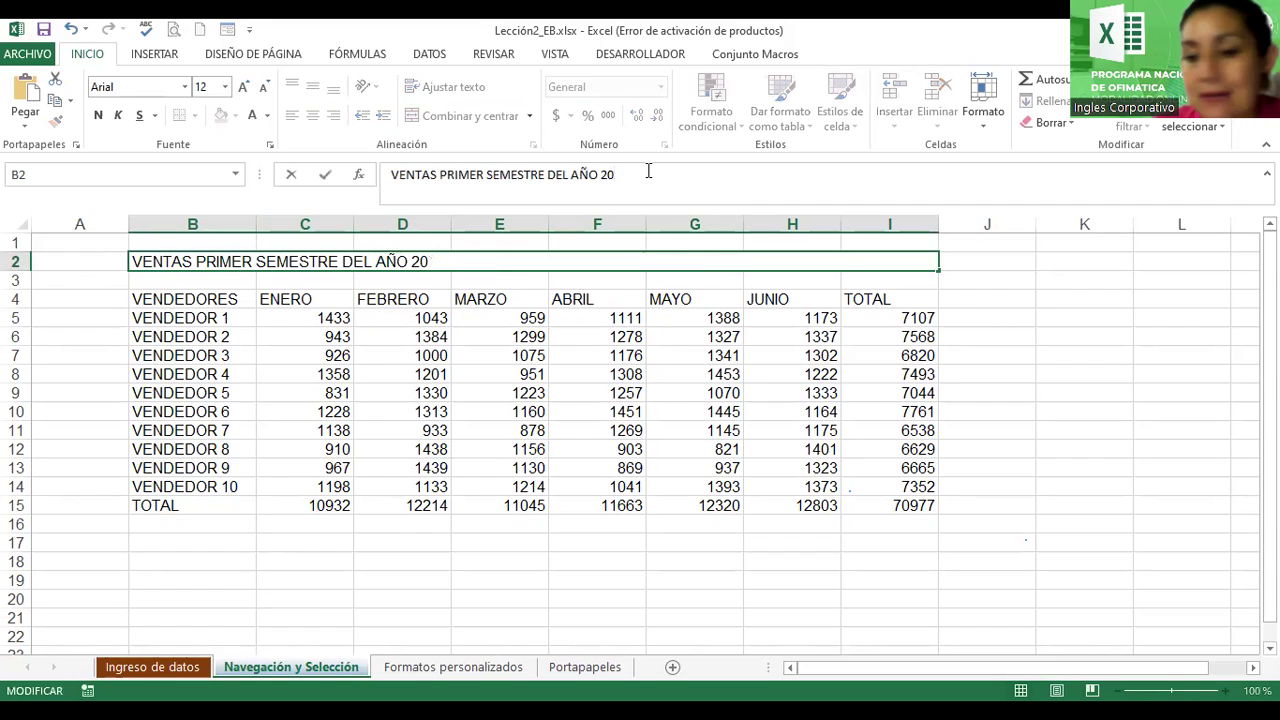
pyautogui.write('23')
pyautogui.press('Return')
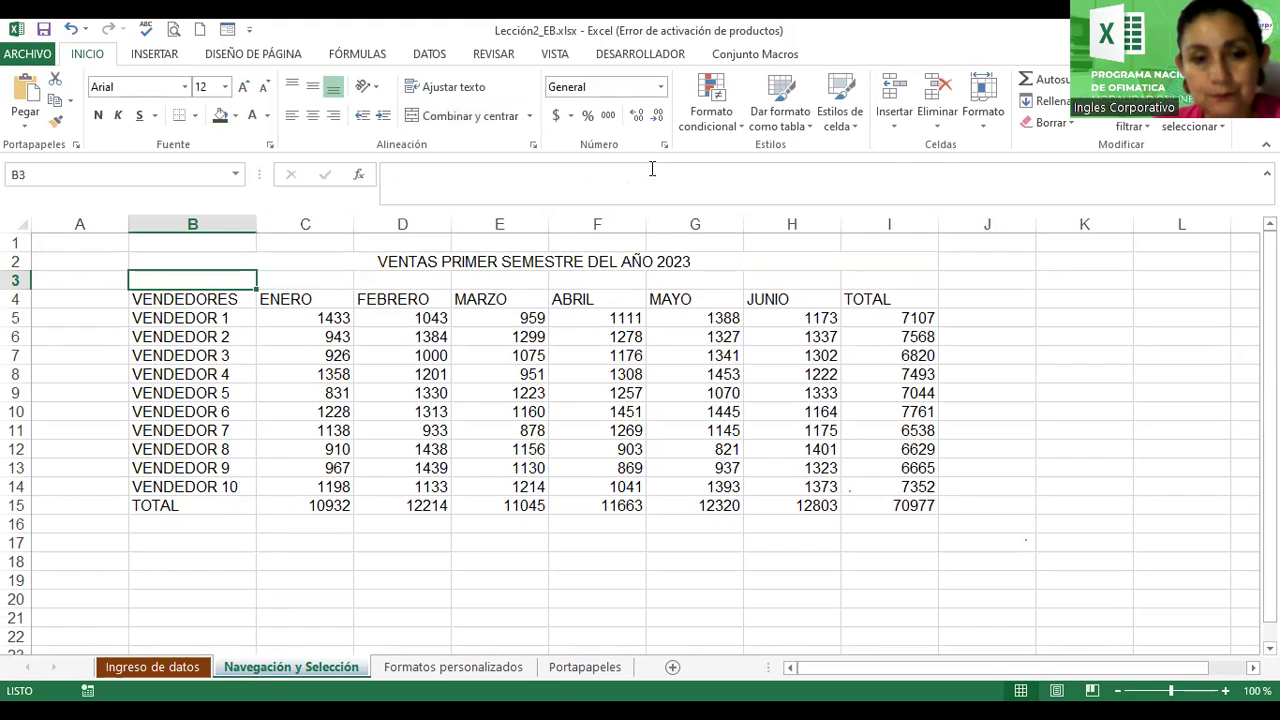
# Enlarge the merged B2:I2 title font step by step up to 20 points.
pyautogui.click(538, 263)
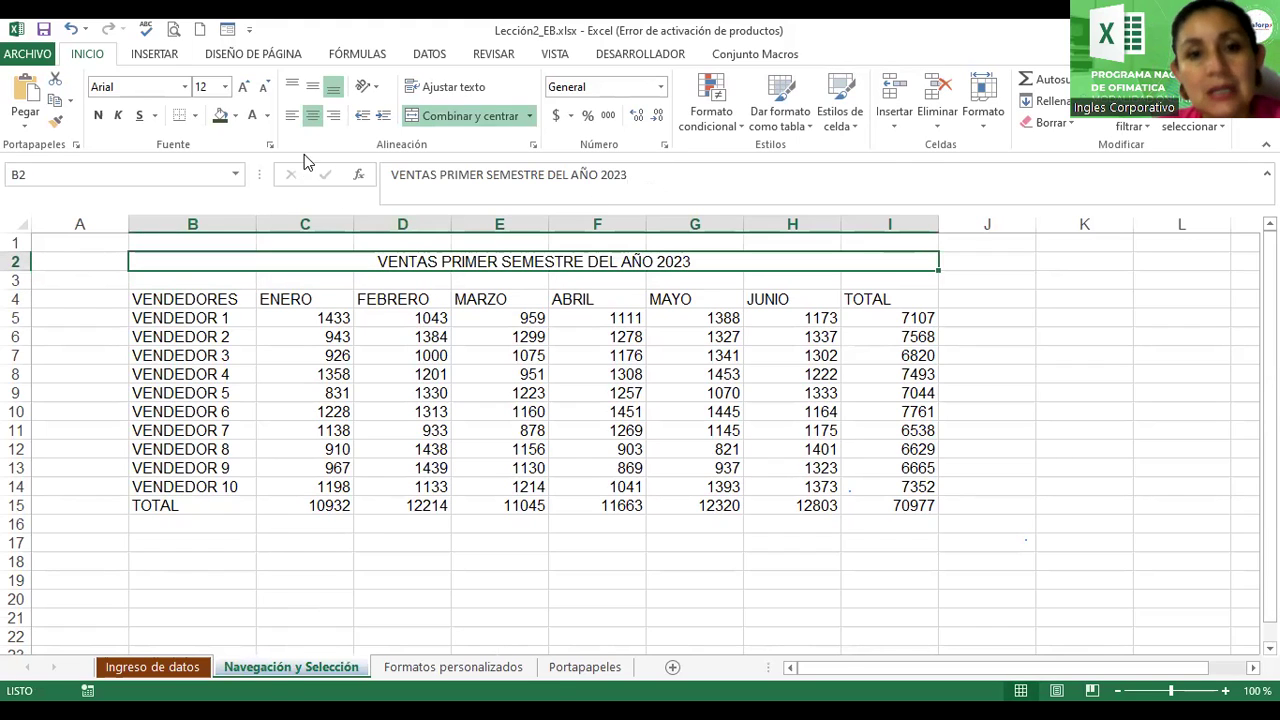
pyautogui.click(245, 89)
pyautogui.click(245, 89)
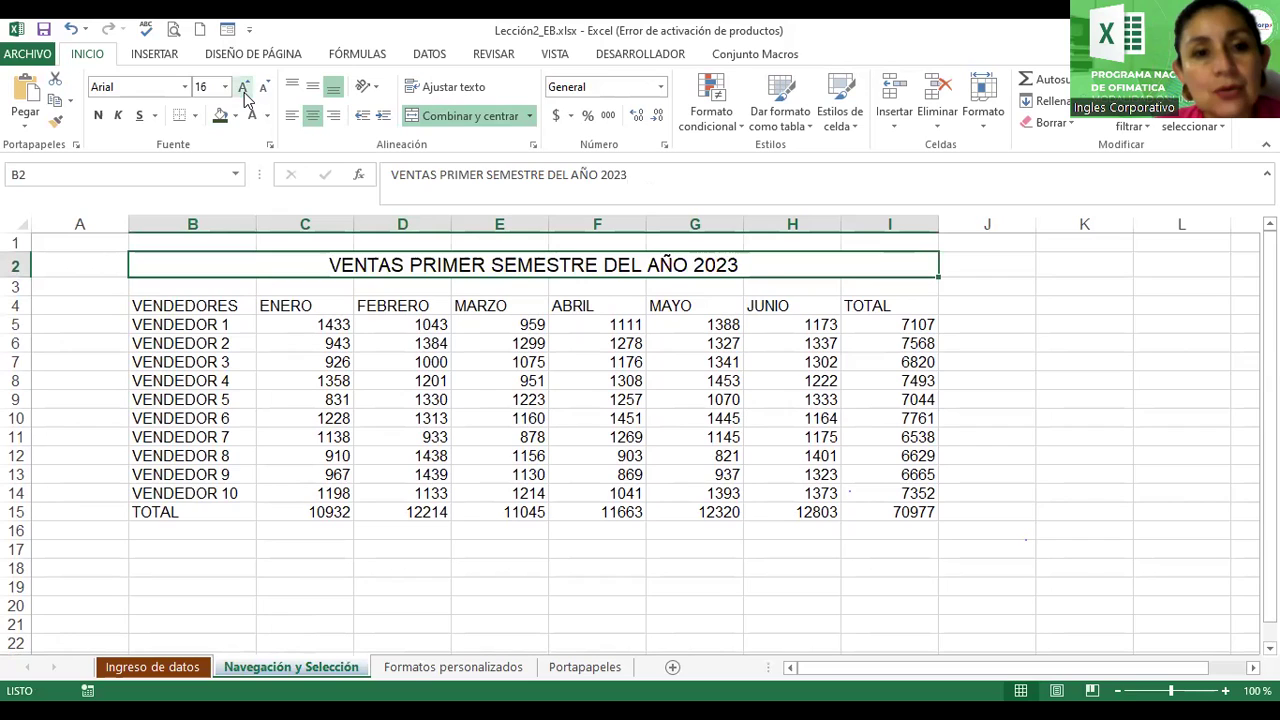
pyautogui.click(245, 89)
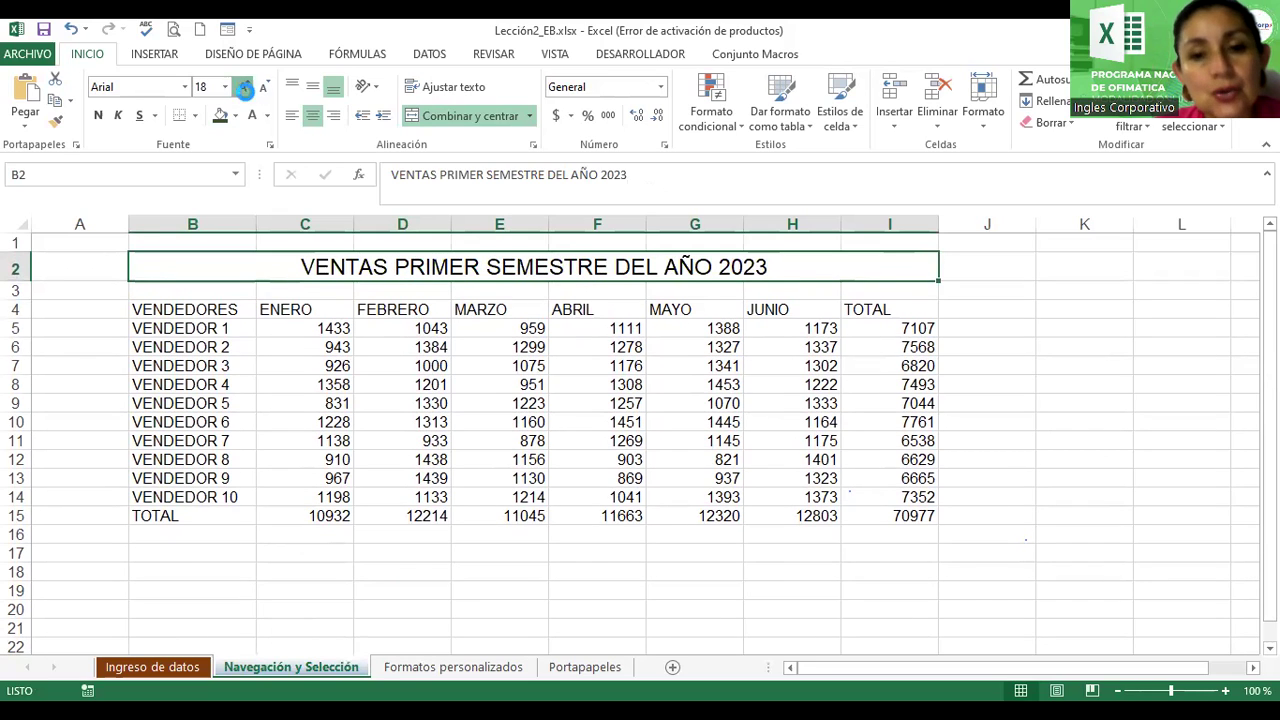
pyautogui.click(245, 89)
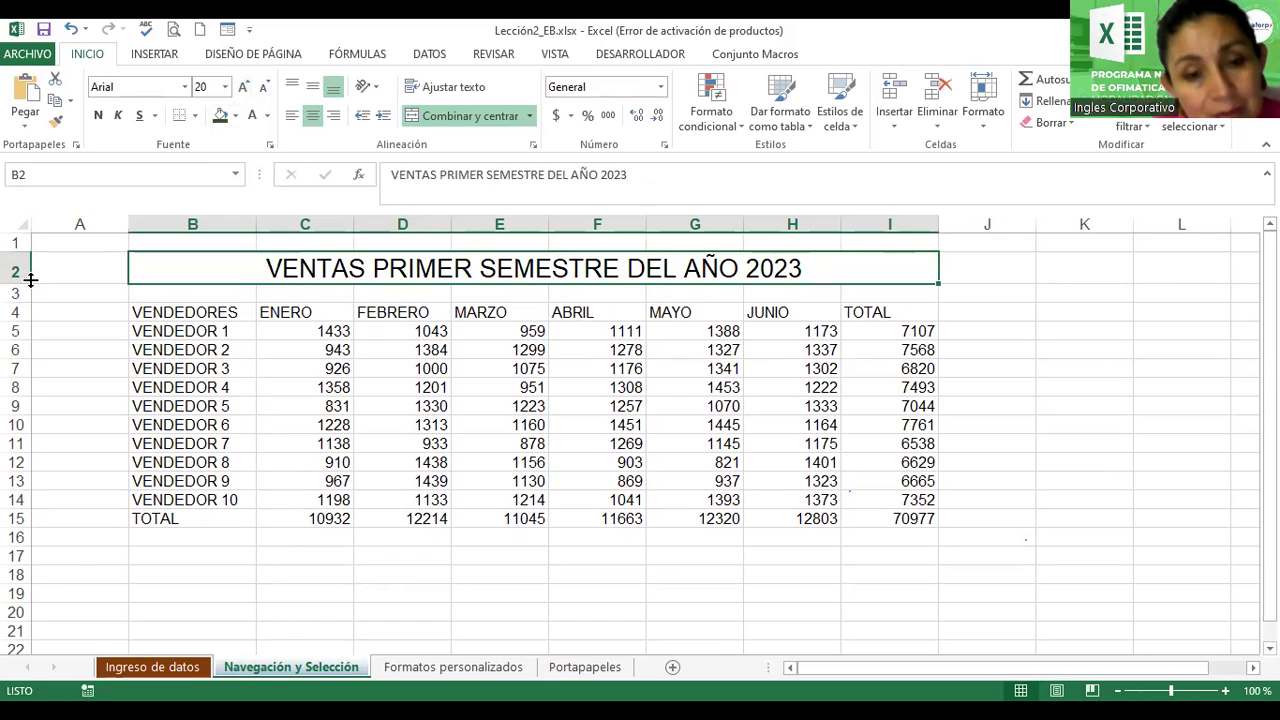
# Make row 2 36 points (48 pixels) tall, after undoing a first attempt.
pyautogui.moveTo(15, 286); pyautogui.dragTo(21, 304)
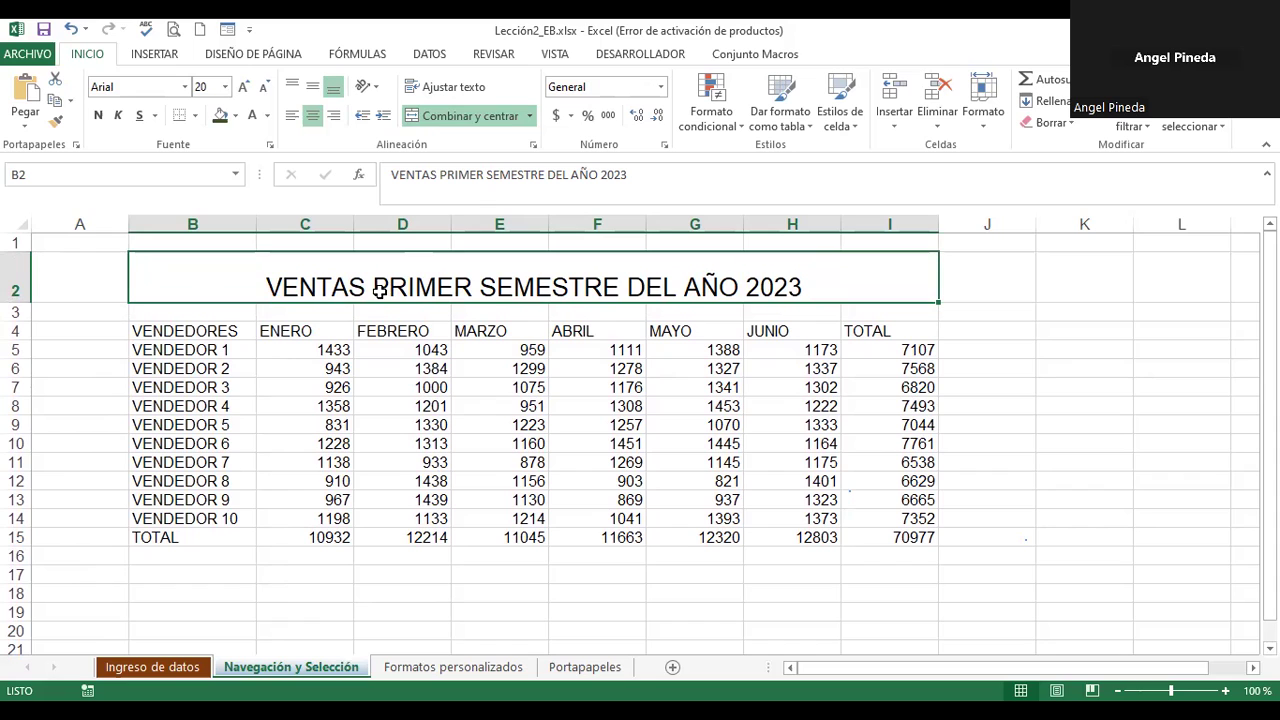
pyautogui.hotkey('ctrl', 'z')
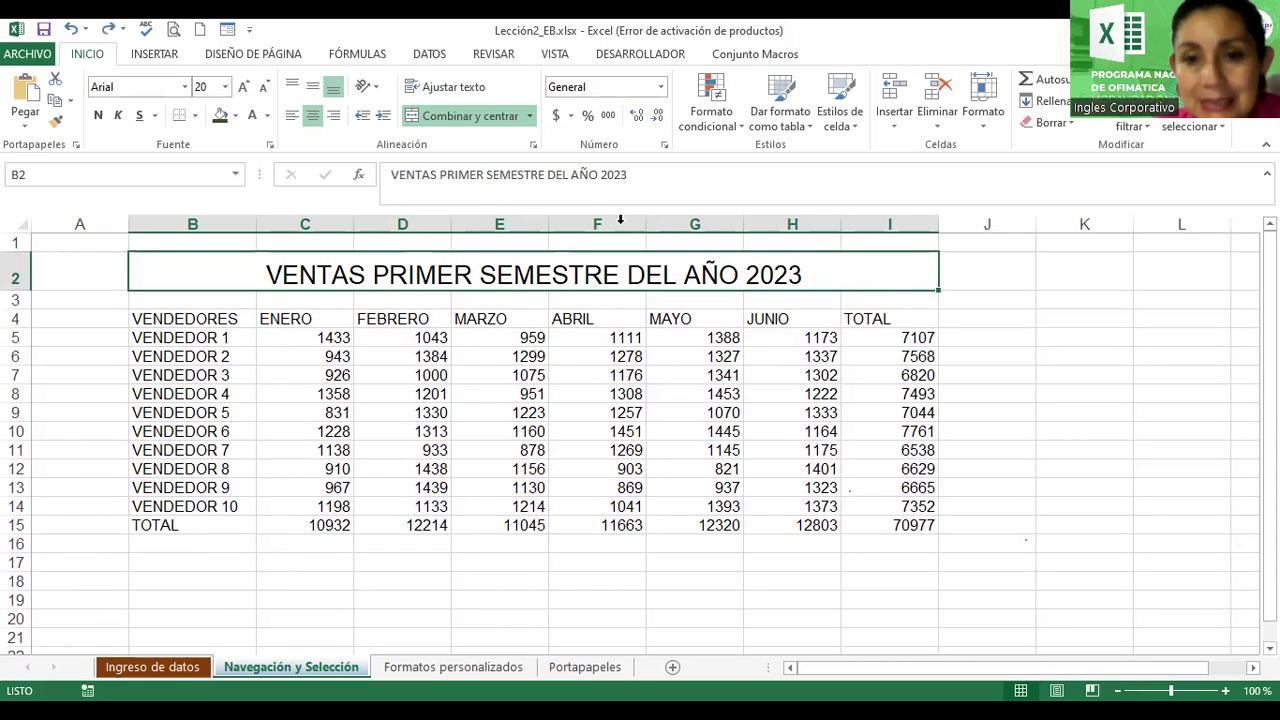
pyautogui.click(643, 173)
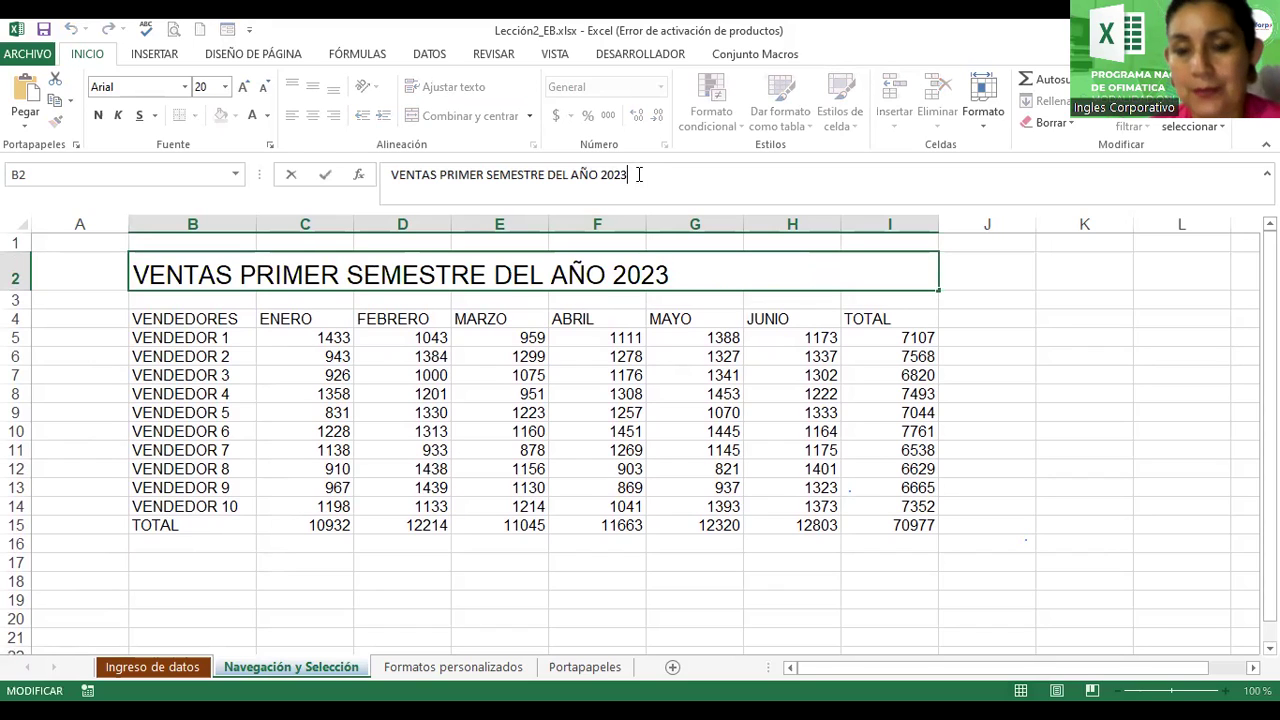
pyautogui.press('Return')
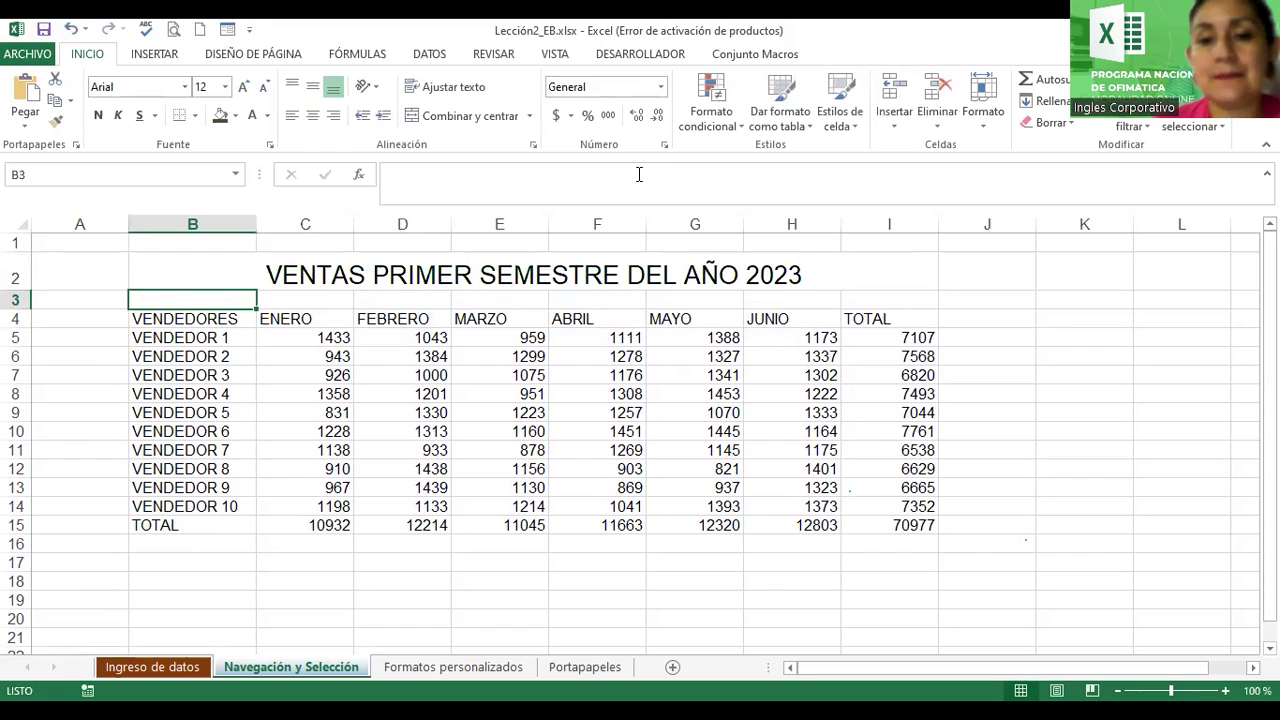
pyautogui.click(690, 276)
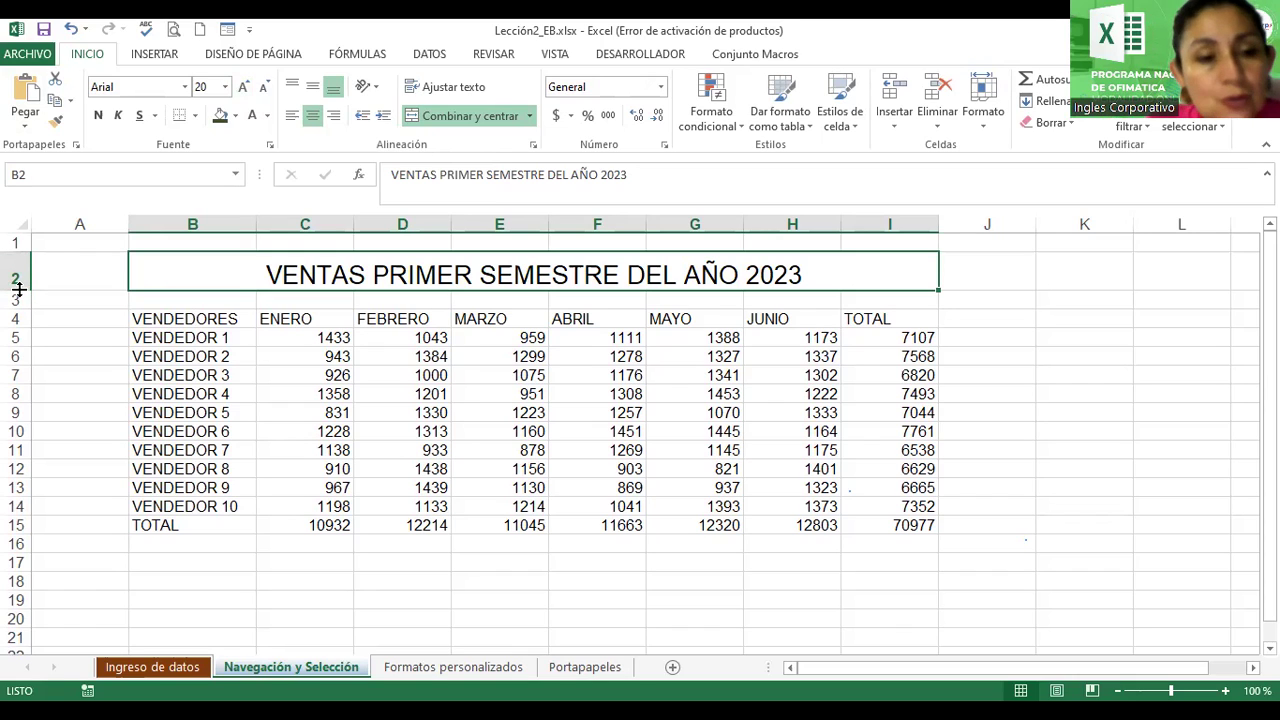
pyautogui.moveTo(19, 289); pyautogui.dragTo(19, 300)
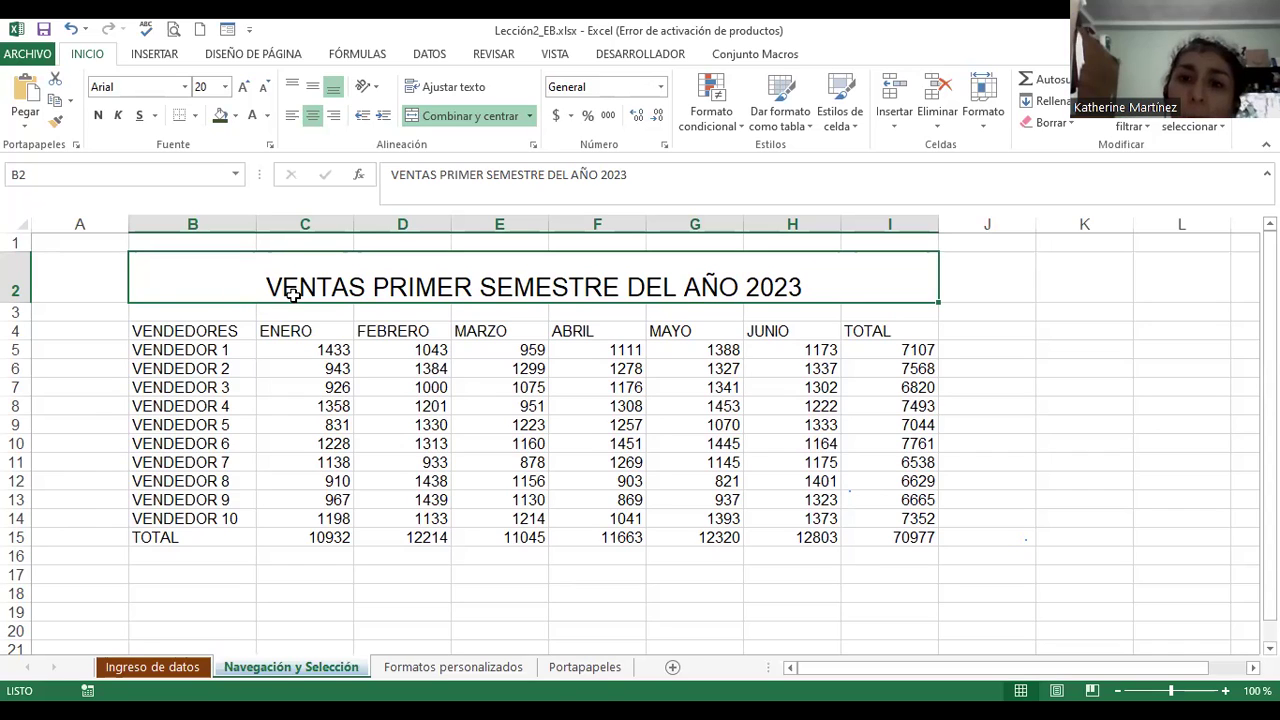
# Make the title dark green, vertically centred, bold, italic and underlined.
pyautogui.click(267, 116)
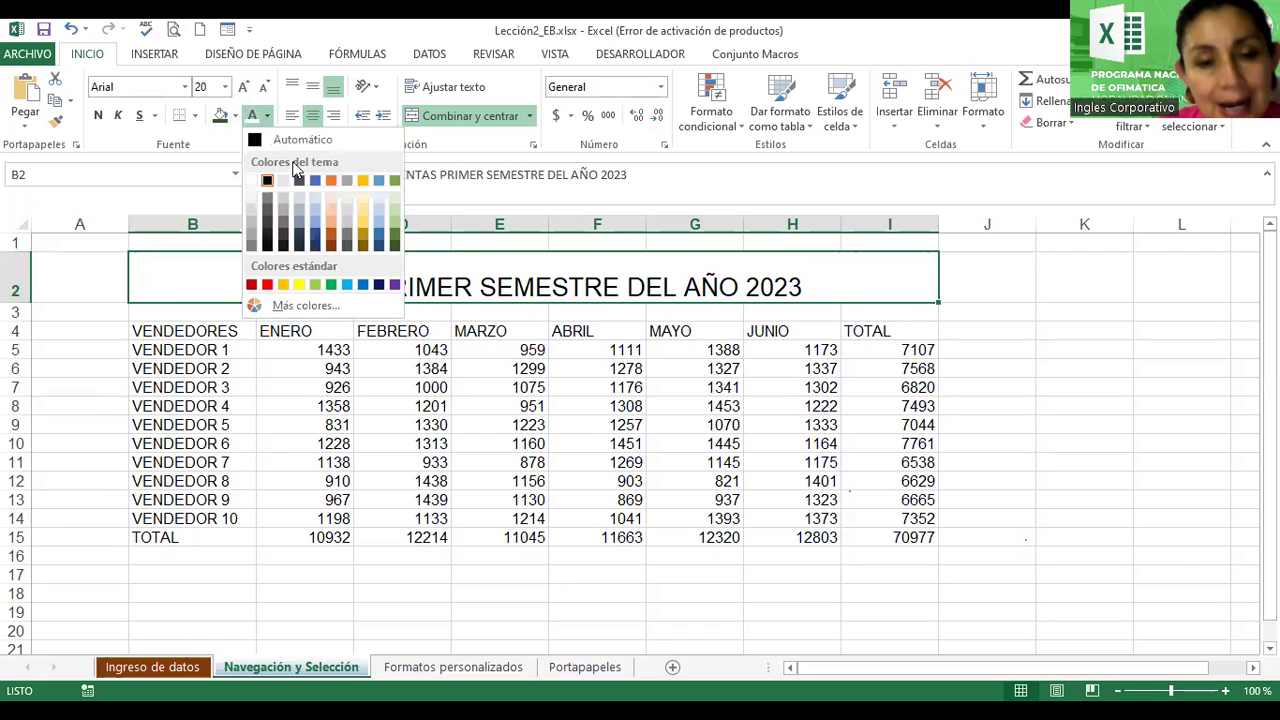
pyautogui.click(395, 249)
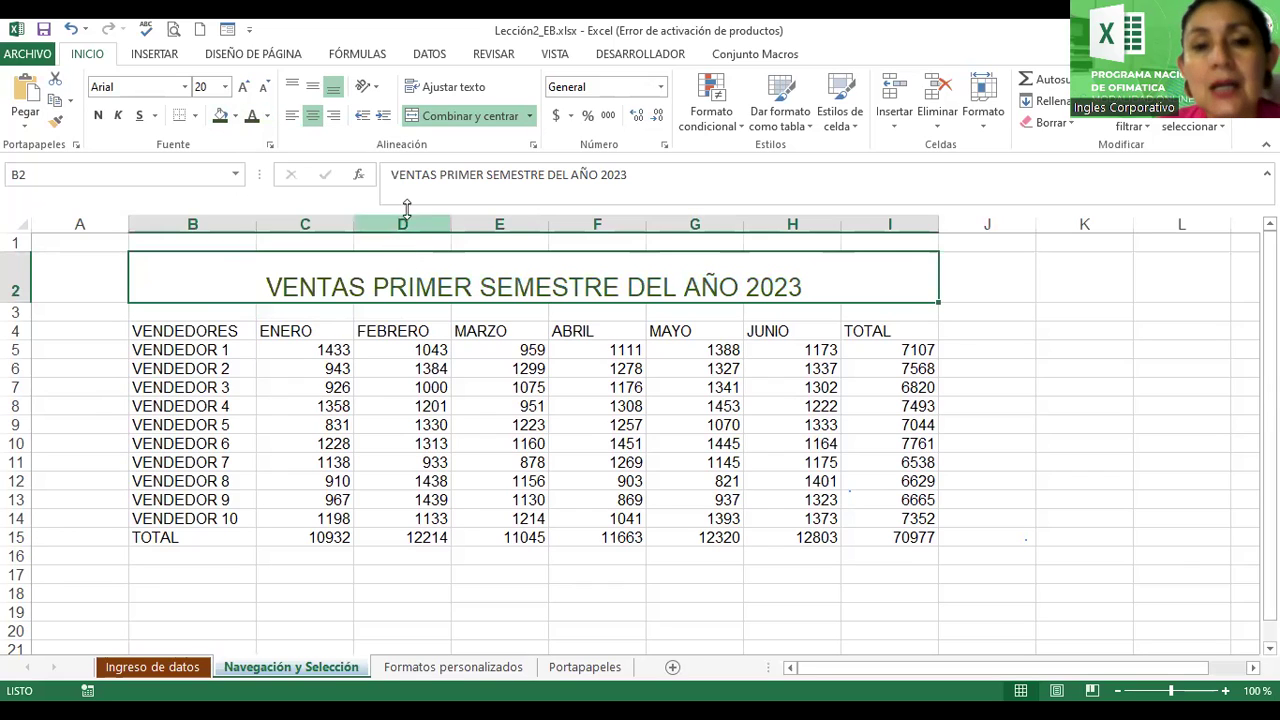
pyautogui.click(318, 93)
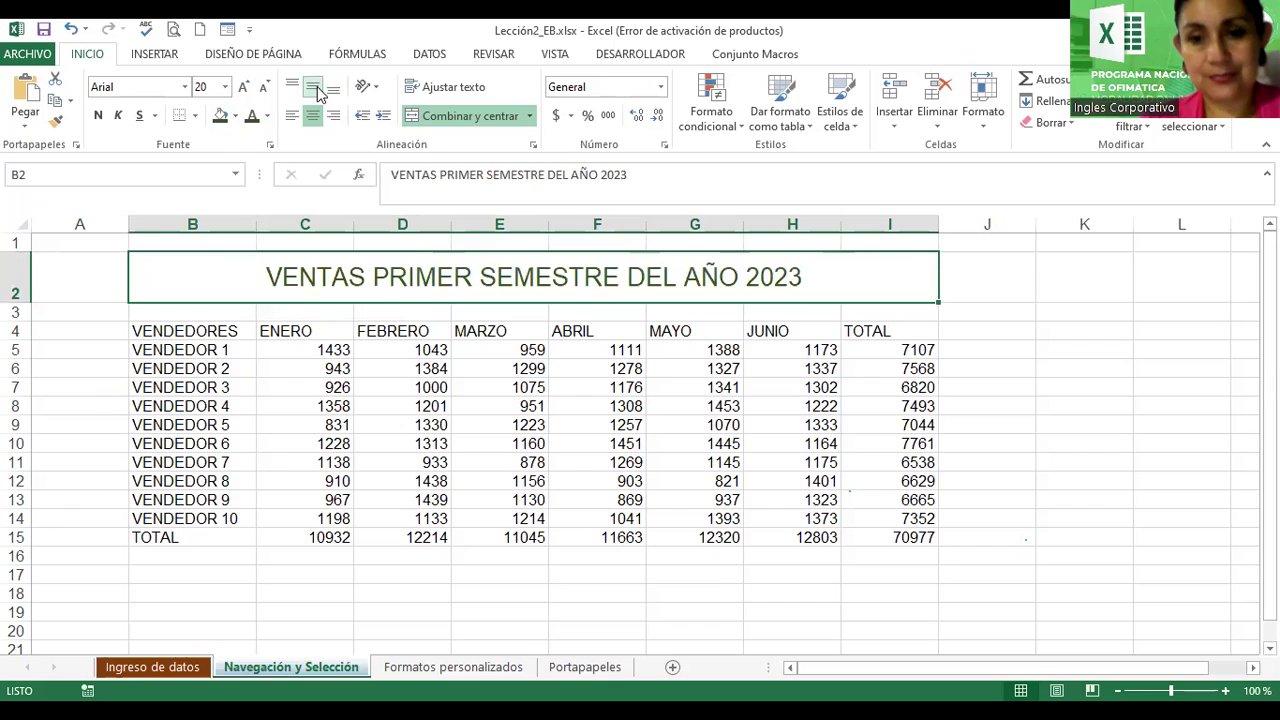
pyautogui.click(98, 115)
pyautogui.click(119, 115)
pyautogui.click(141, 116)
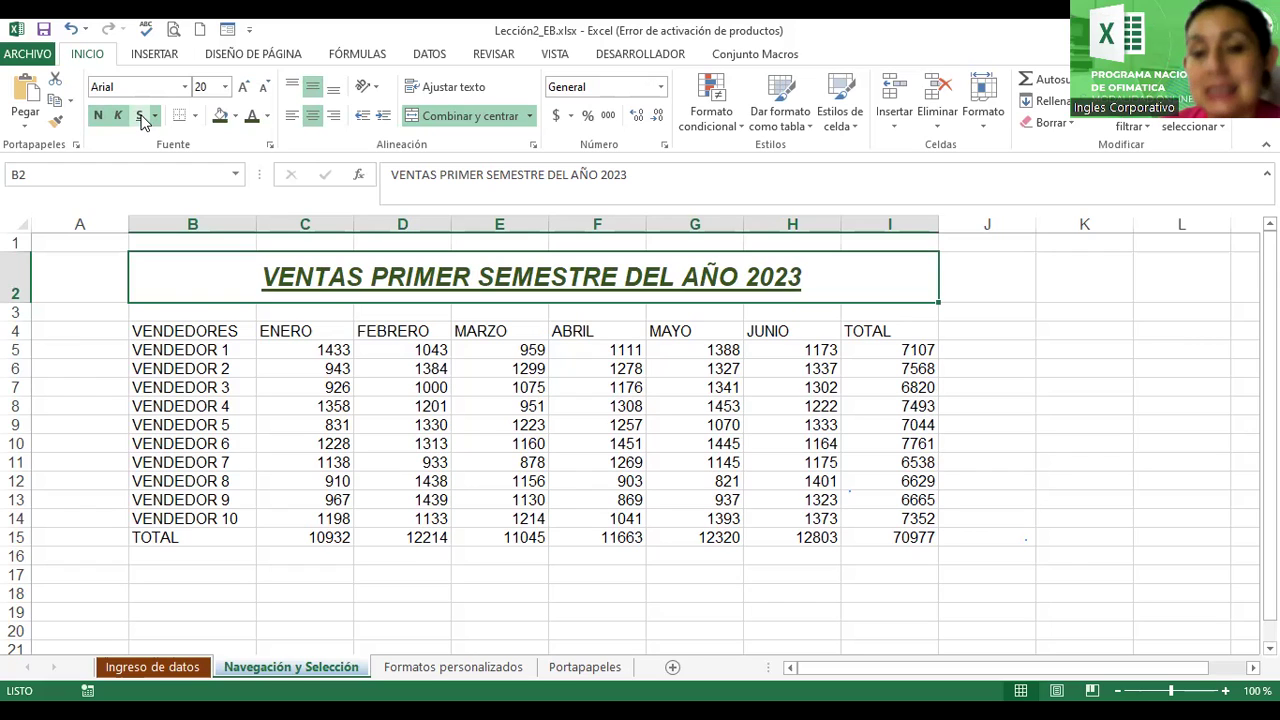
pyautogui.click(330, 372)
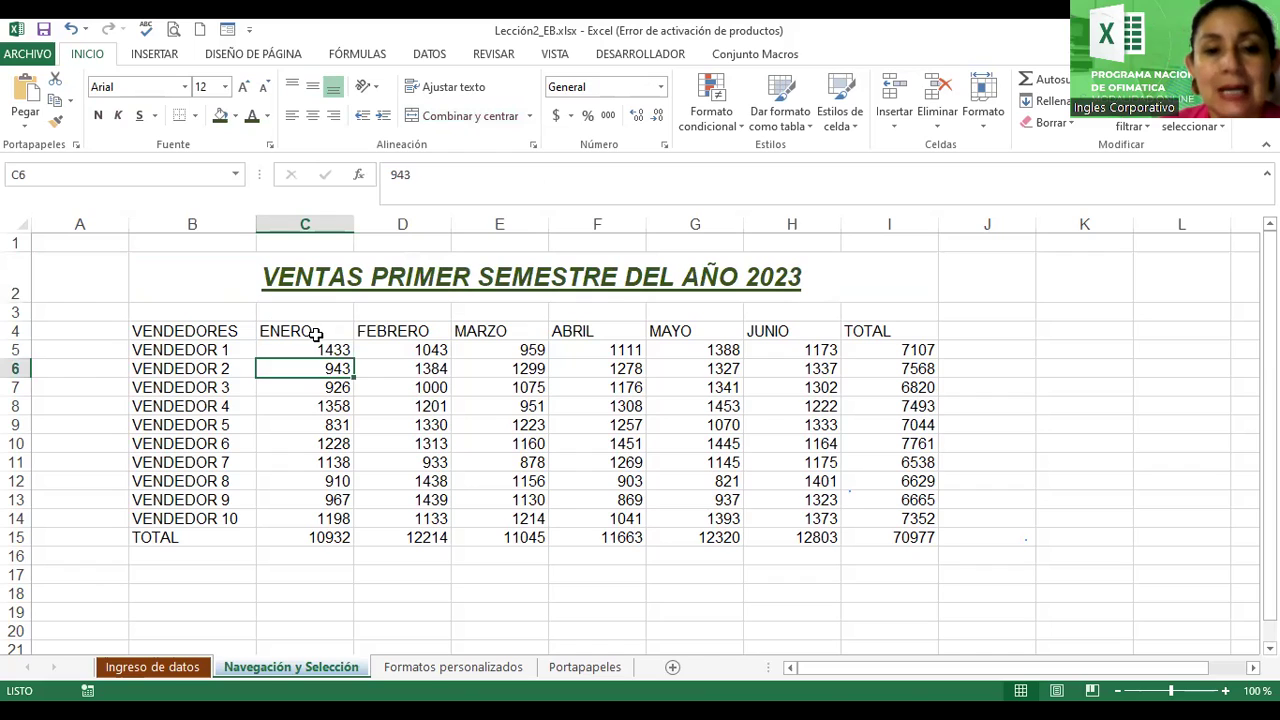
# Select C4:C14, E4:E14 and G4:G14 (ENERO, MARZO, MAYO) and make them bold.
pyautogui.click(315, 334)
pyautogui.moveTo(315, 334); pyautogui.dragTo(333, 486)
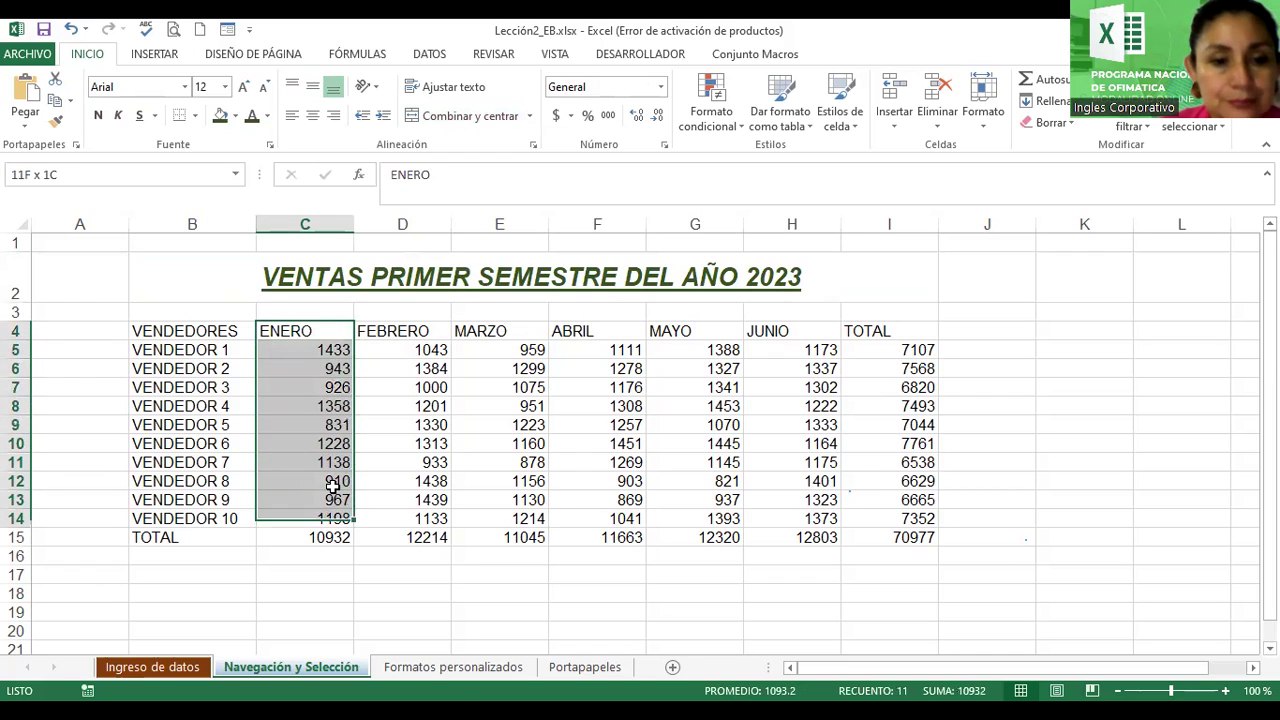
pyautogui.moveTo(333, 486); pyautogui.dragTo(333, 486)
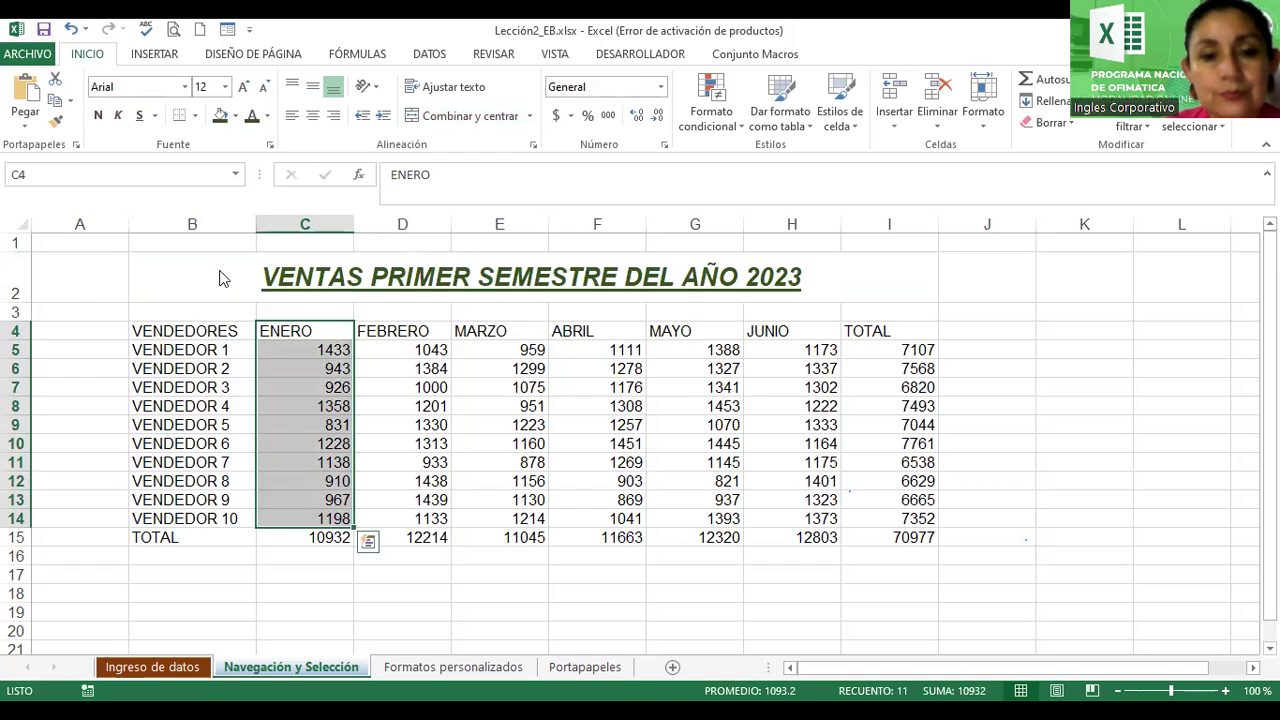
pyautogui.click(313, 333)
pyautogui.moveTo(313, 333); pyautogui.dragTo(339, 516)
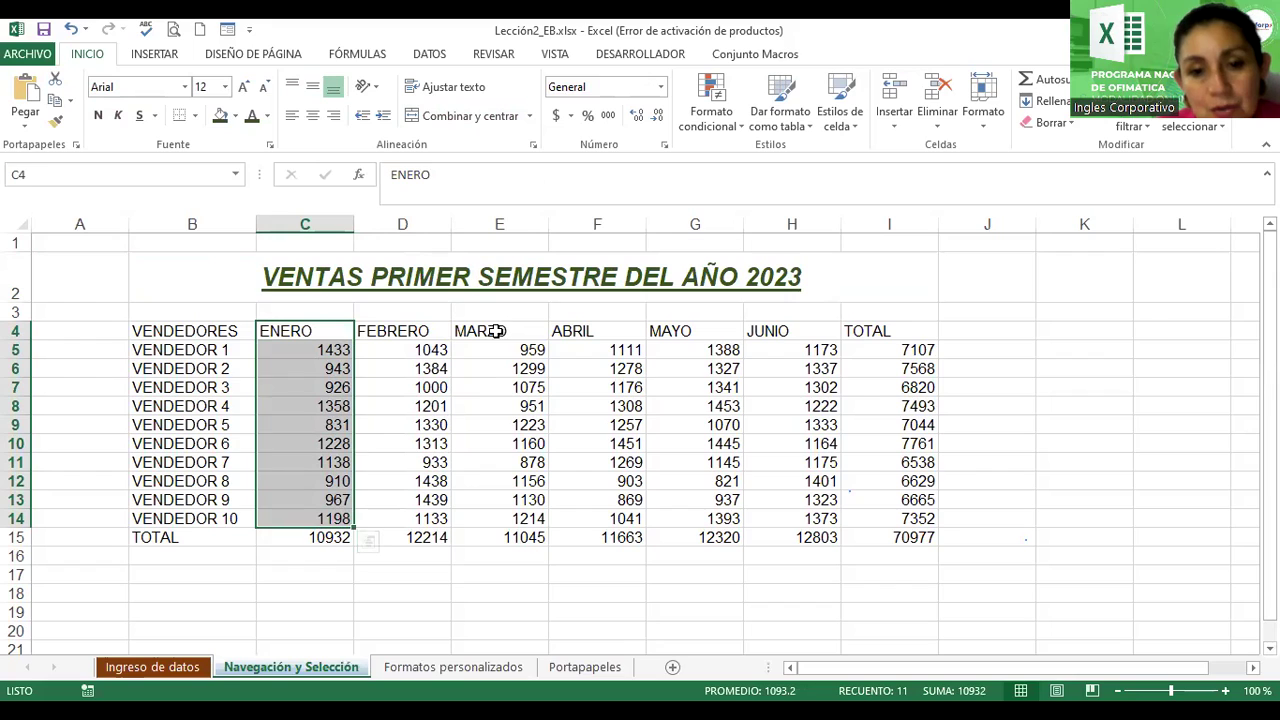
pyautogui.keyDown('ctrl'); pyautogui.moveTo(497, 331); pyautogui.dragTo(517, 517); pyautogui.keyUp('ctrl')
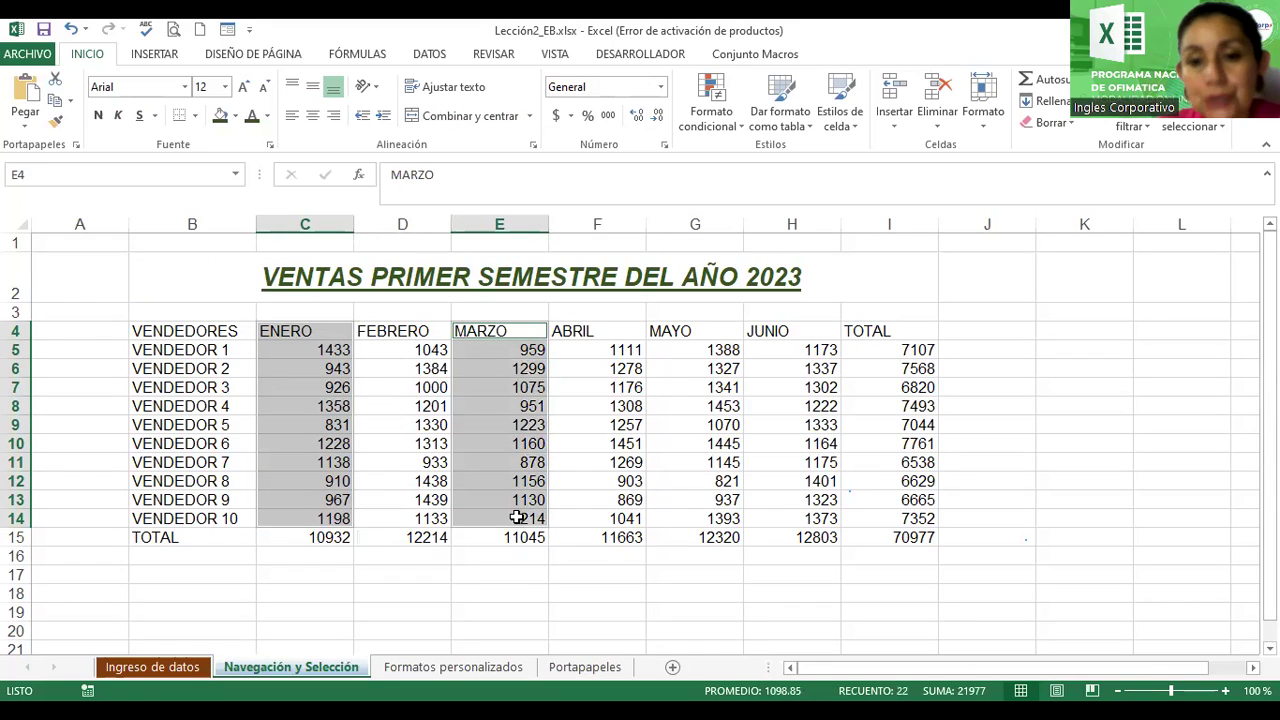
pyautogui.keyDown('ctrl'); pyautogui.click(702, 336); pyautogui.keyUp('ctrl')
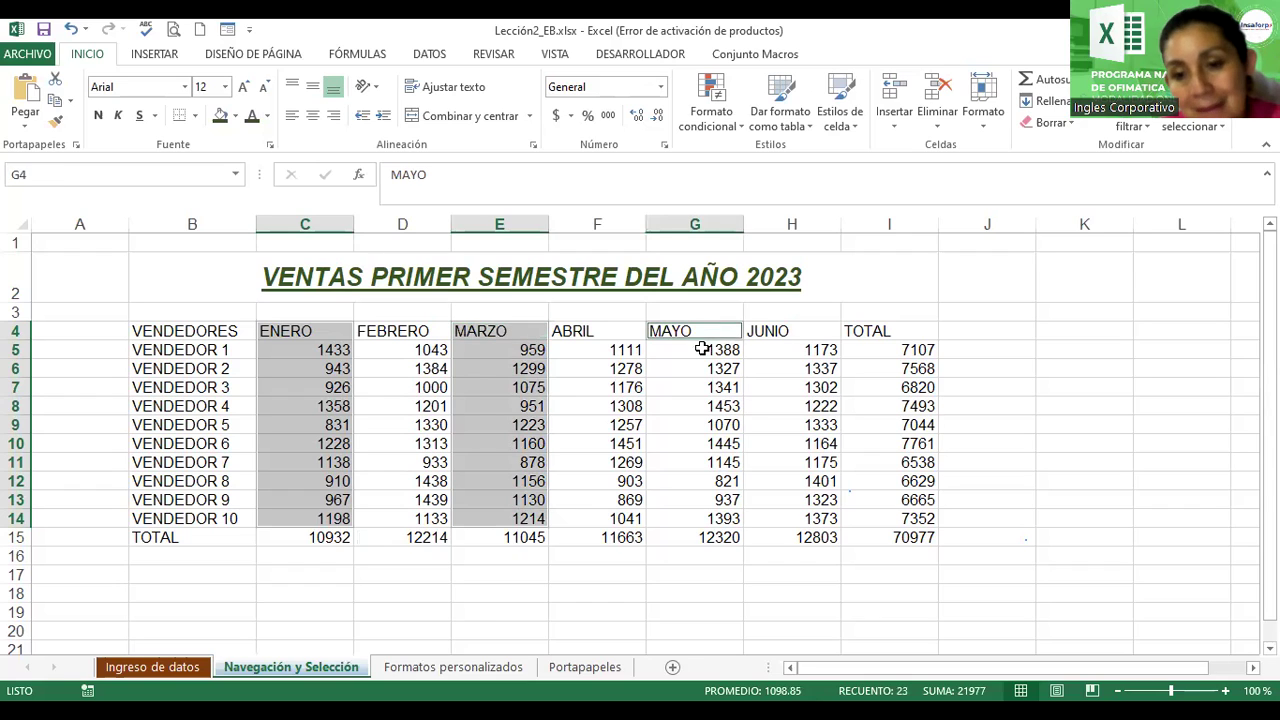
pyautogui.moveTo(703, 348); pyautogui.dragTo(731, 517)
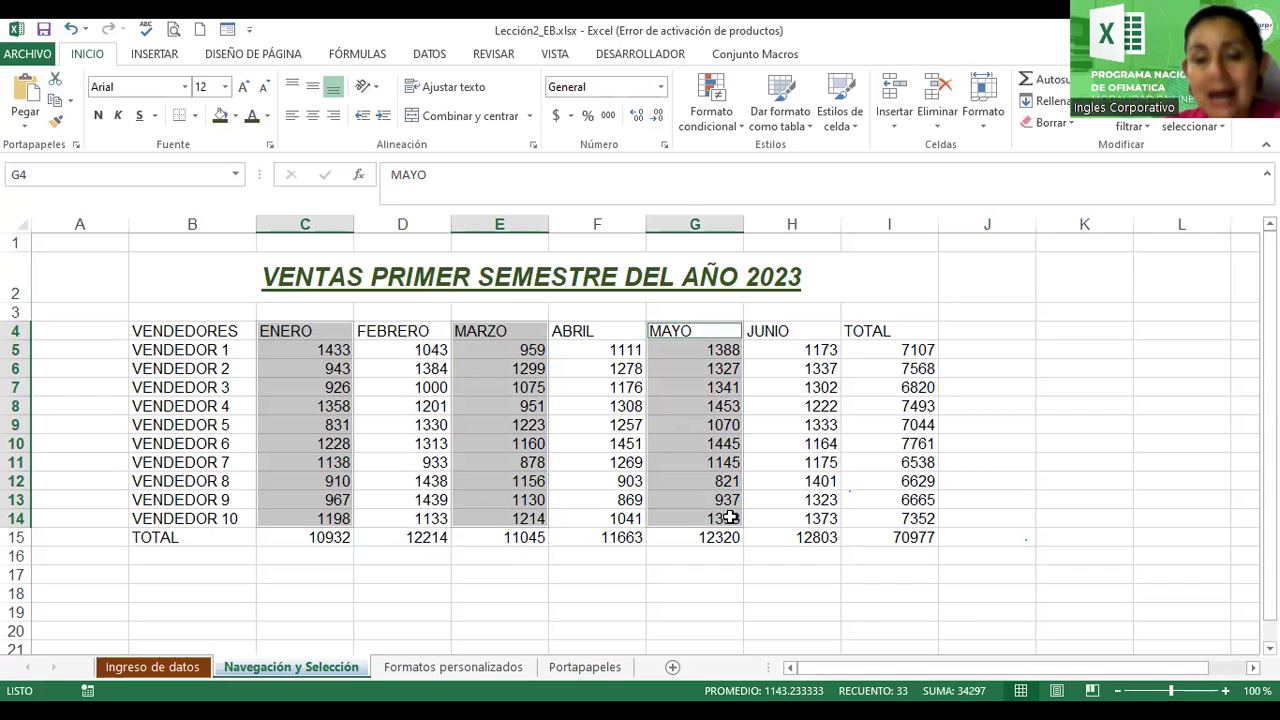
pyautogui.click(99, 116)
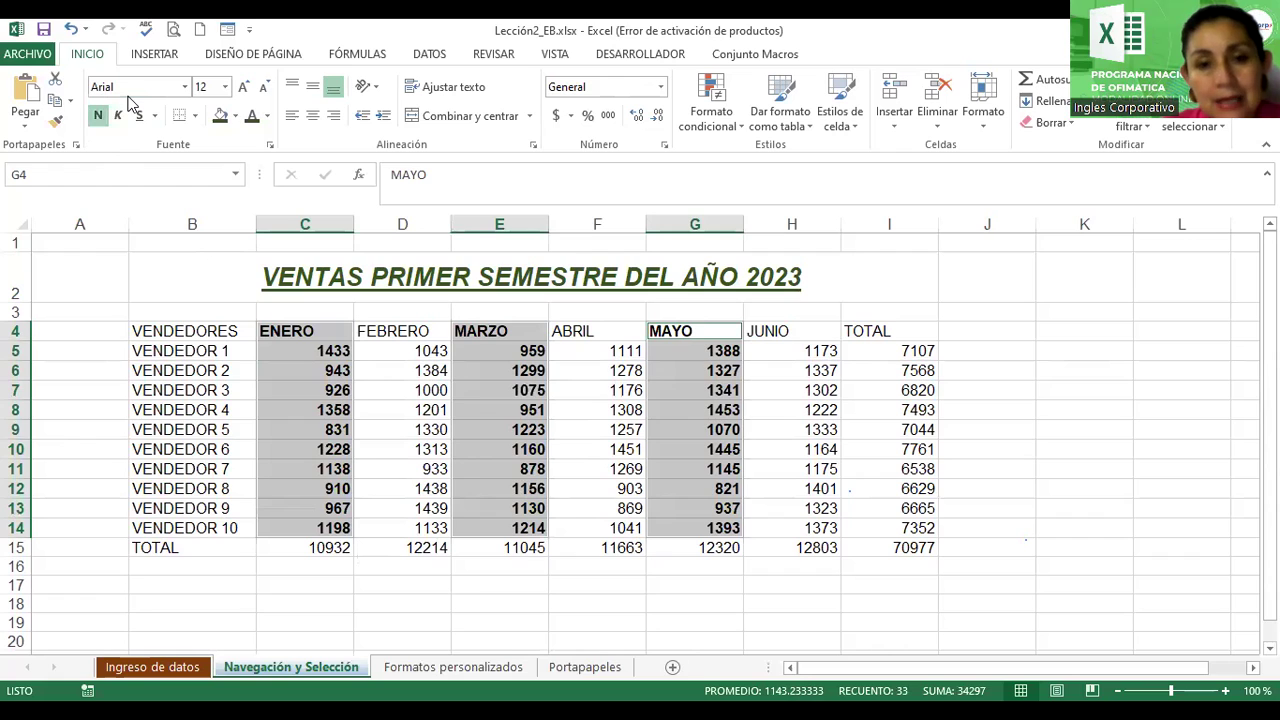
# Fill the ENERO, MARZO and MAYO columns with Verde, Énfasis 6, Claro 60%.
pyautogui.click(235, 116)
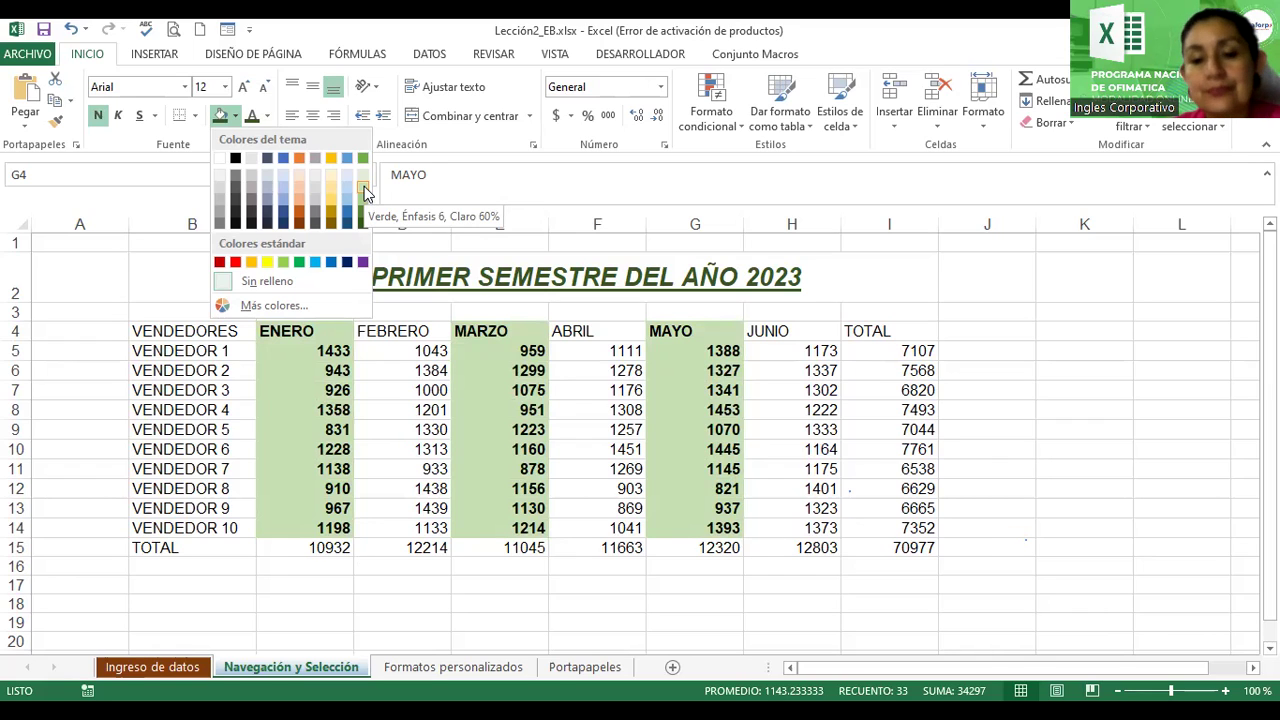
pyautogui.click(364, 186)
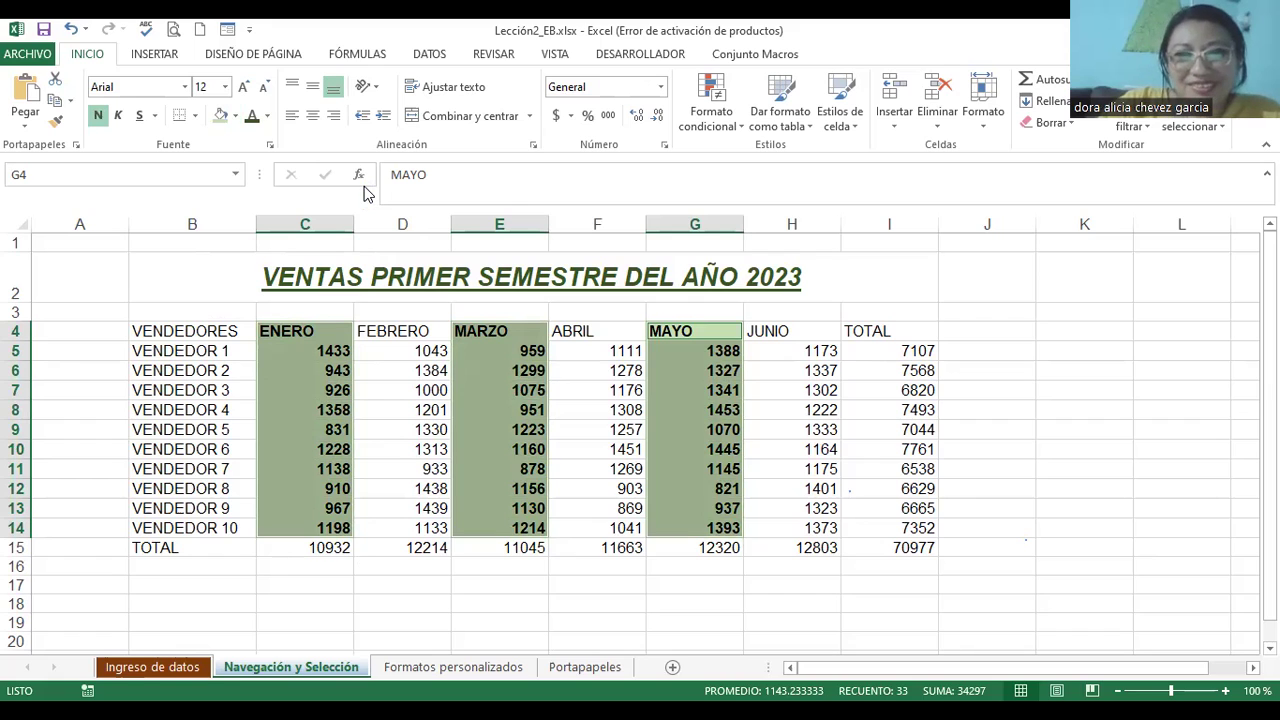
pyautogui.click(414, 365)
pyautogui.moveTo(295, 330); pyautogui.dragTo(320, 523)
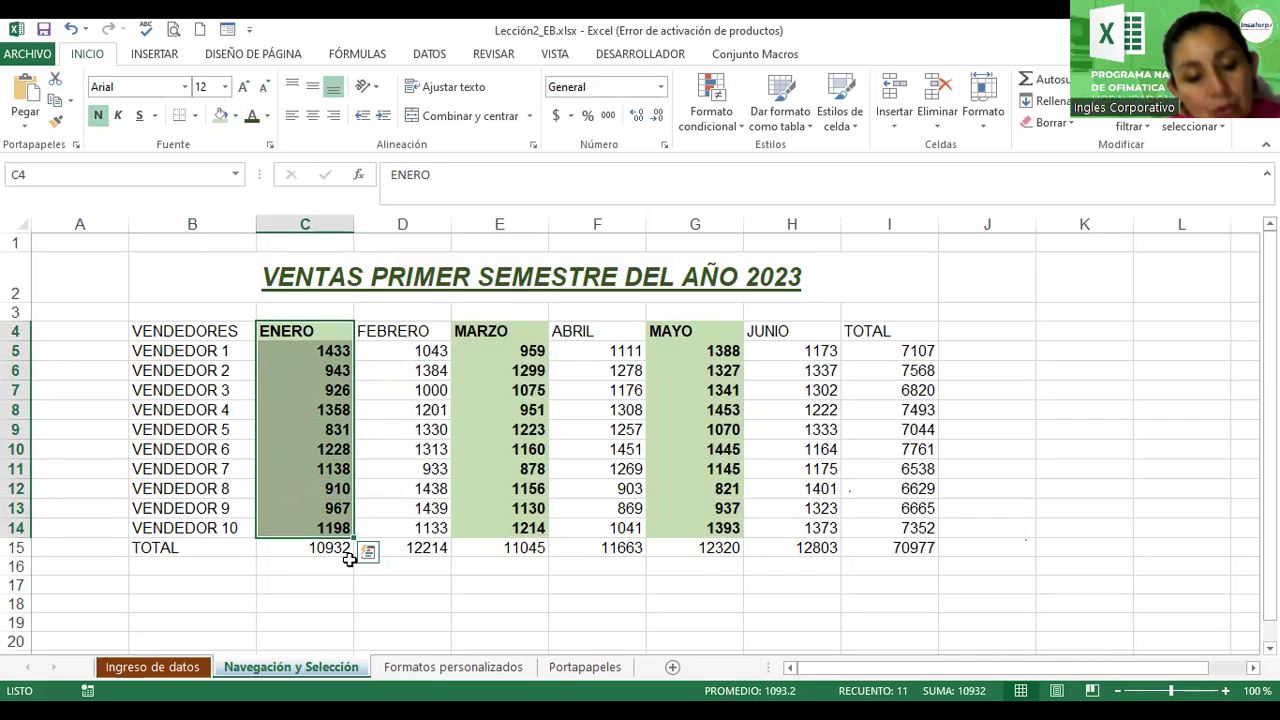
# Reselect the MARZO and MAYO columns alongside ENERO and refill all three light blue.
pyautogui.keyDown('ctrl'); pyautogui.click(484, 337); pyautogui.keyUp('ctrl')
pyautogui.moveTo(484, 337); pyautogui.dragTo(509, 525)
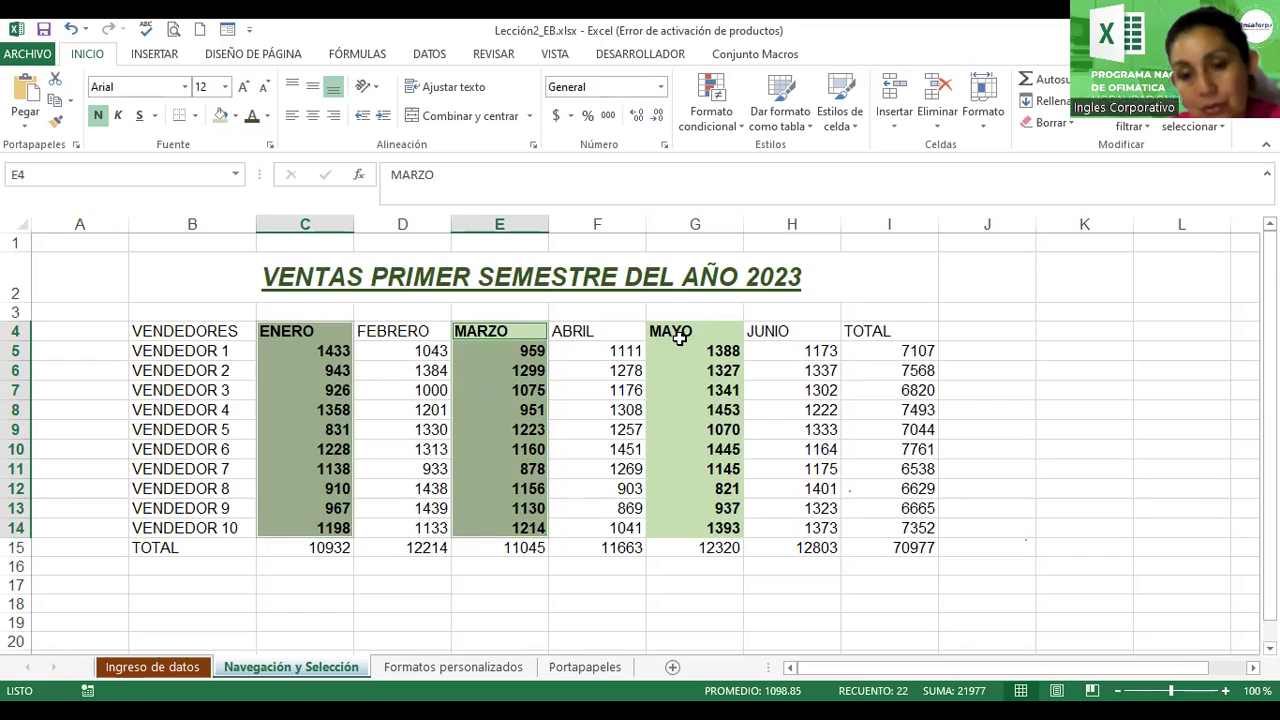
pyautogui.keyDown('ctrl'); pyautogui.moveTo(679, 338); pyautogui.dragTo(694, 528); pyautogui.keyUp('ctrl')
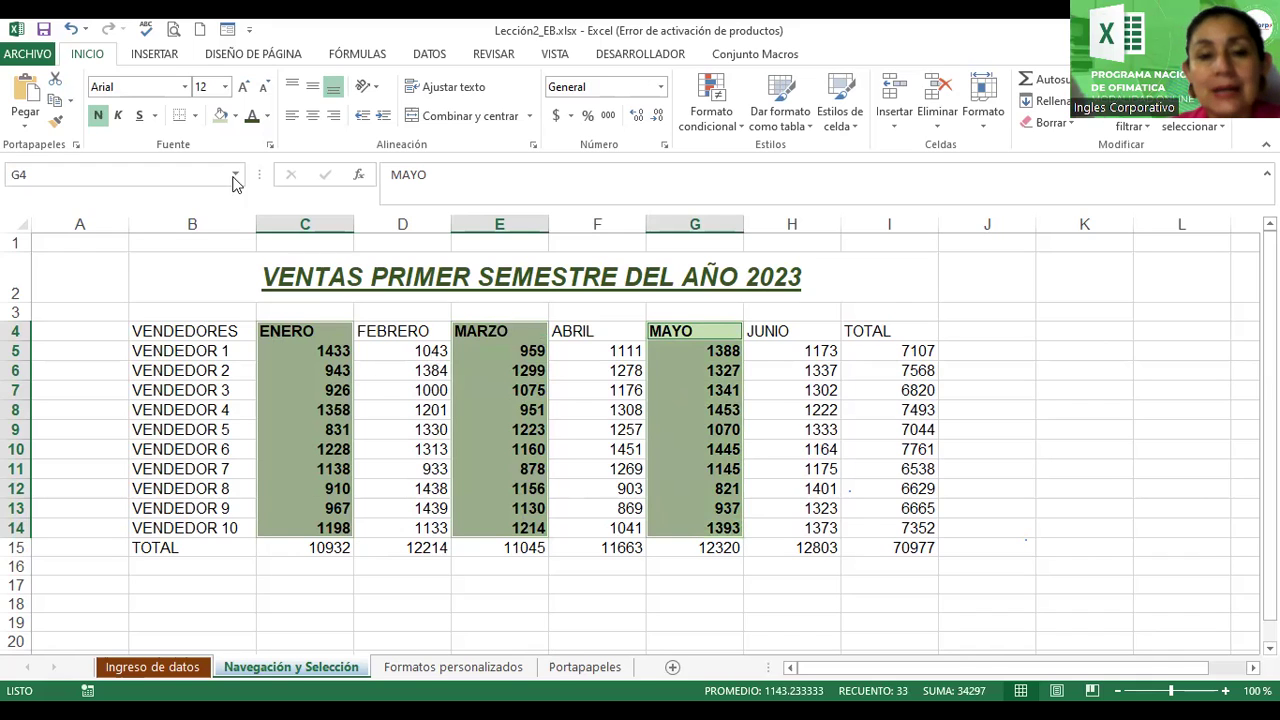
pyautogui.click(235, 117)
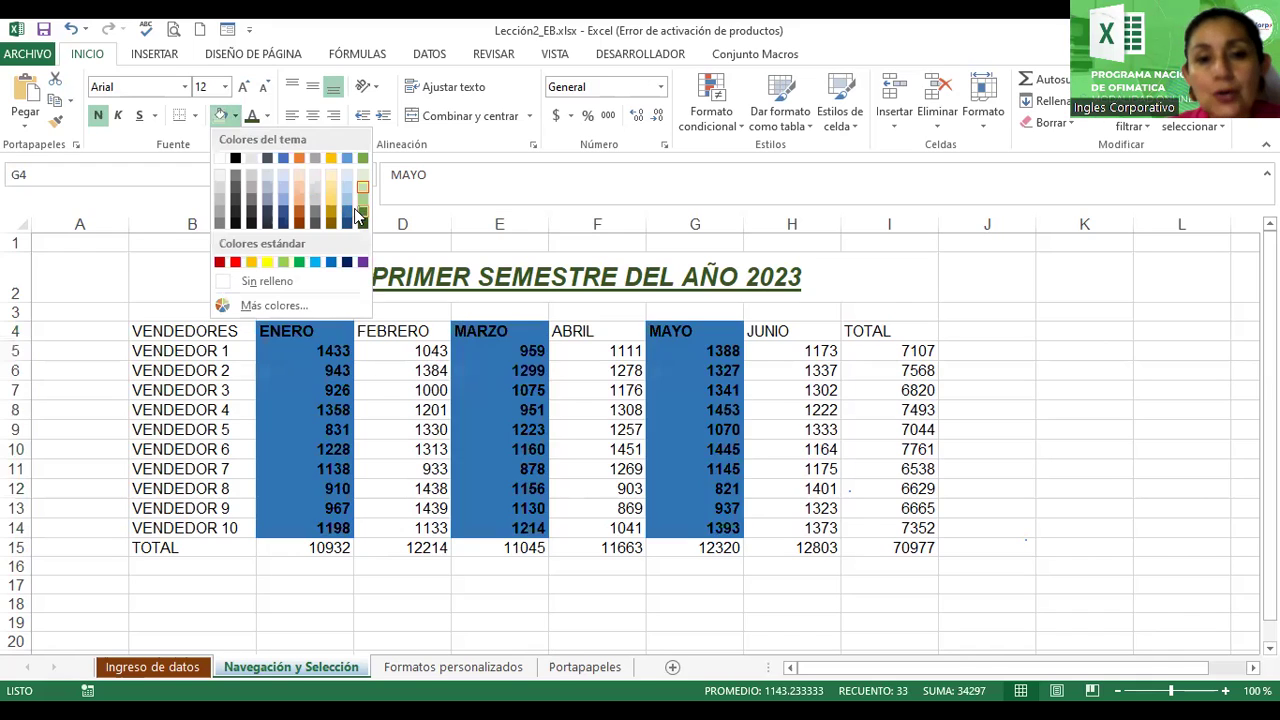
pyautogui.click(347, 179)
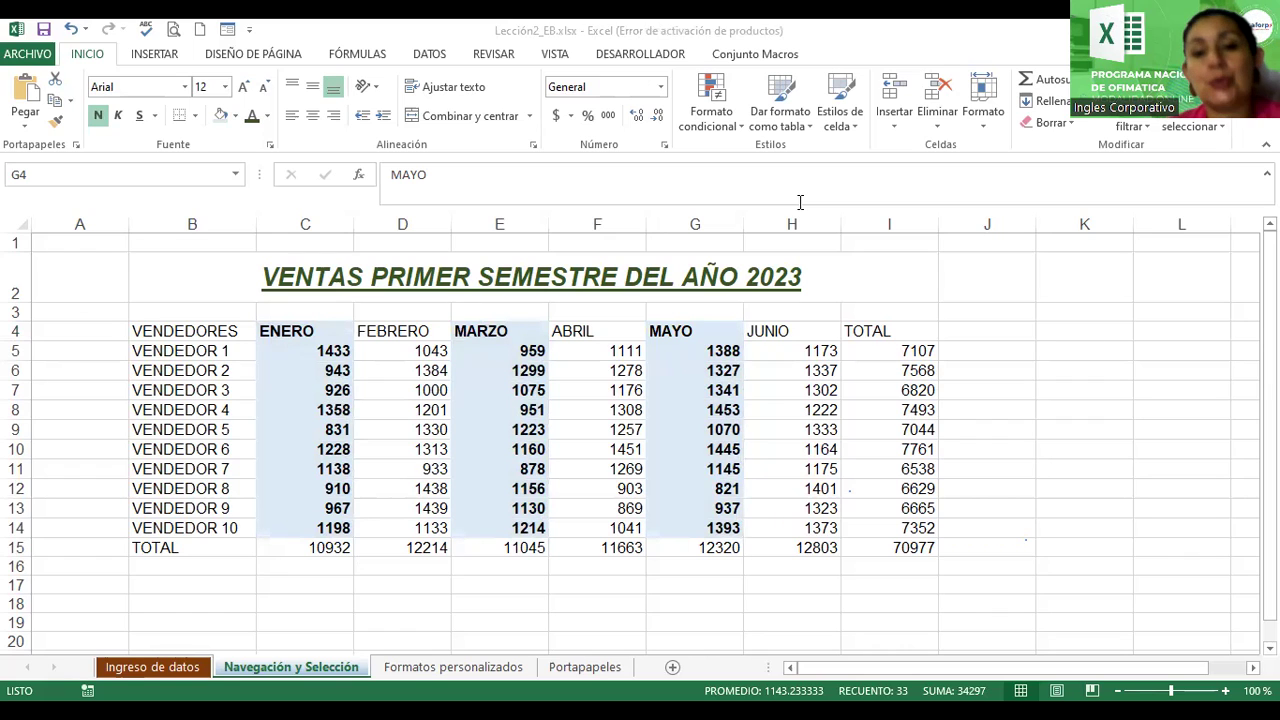
# Shade the FEBRERO, ABRIL and JUNIO columns with Oro, Énfasis 4, Claro 80%.
pyautogui.moveTo(383, 393); pyautogui.dragTo(406, 528)
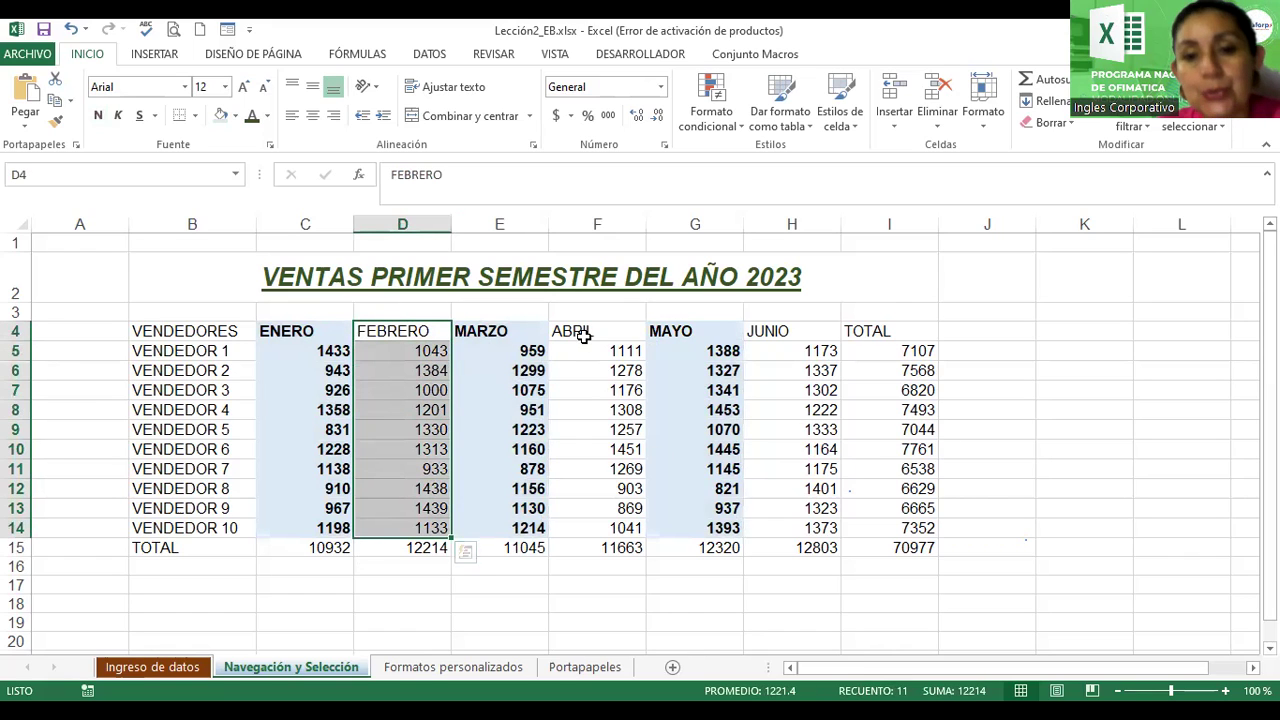
pyautogui.keyDown('ctrl'); pyautogui.moveTo(584, 336); pyautogui.dragTo(606, 533); pyautogui.keyUp('ctrl')
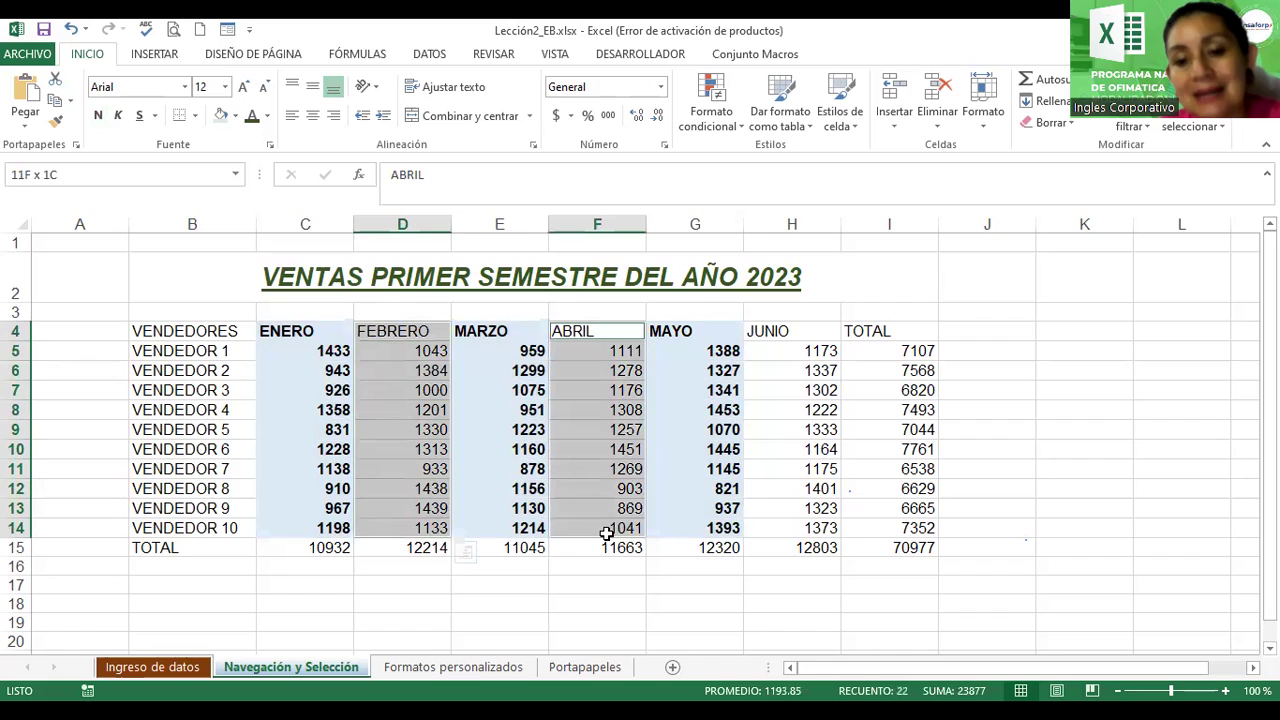
pyautogui.keyDown('ctrl'); pyautogui.moveTo(795, 332); pyautogui.dragTo(806, 528); pyautogui.keyUp('ctrl')
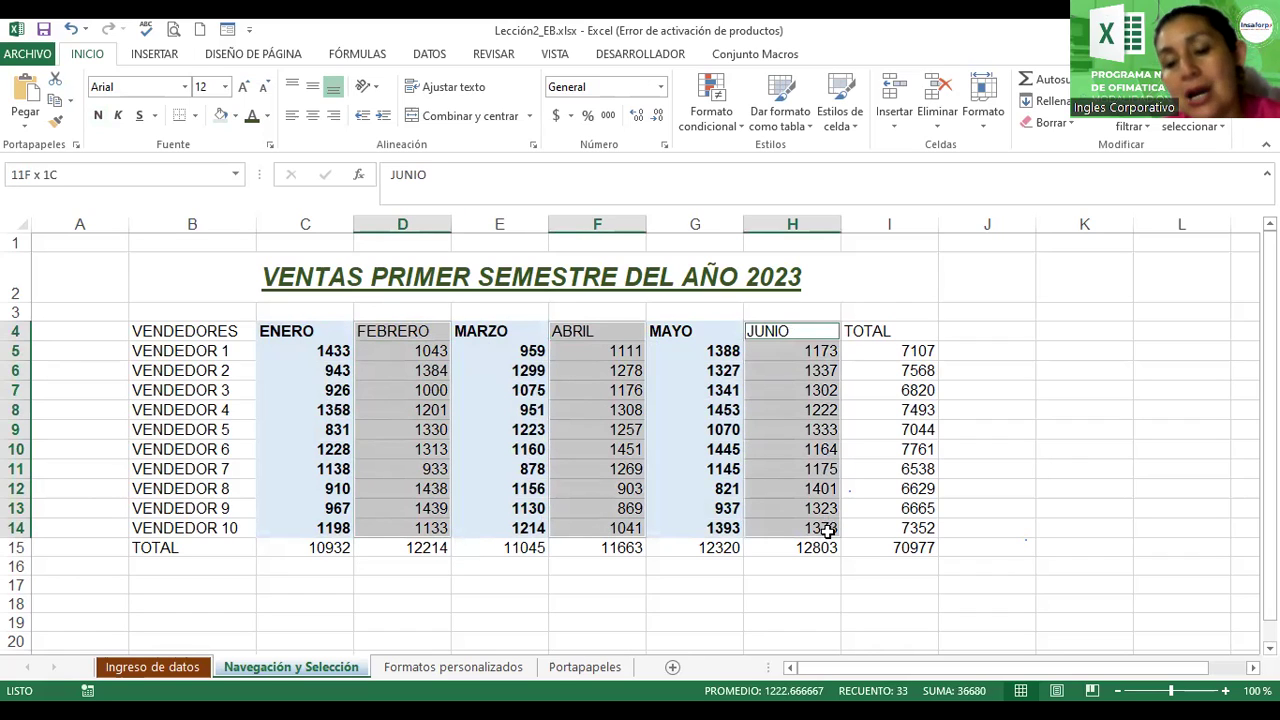
pyautogui.click(235, 117)
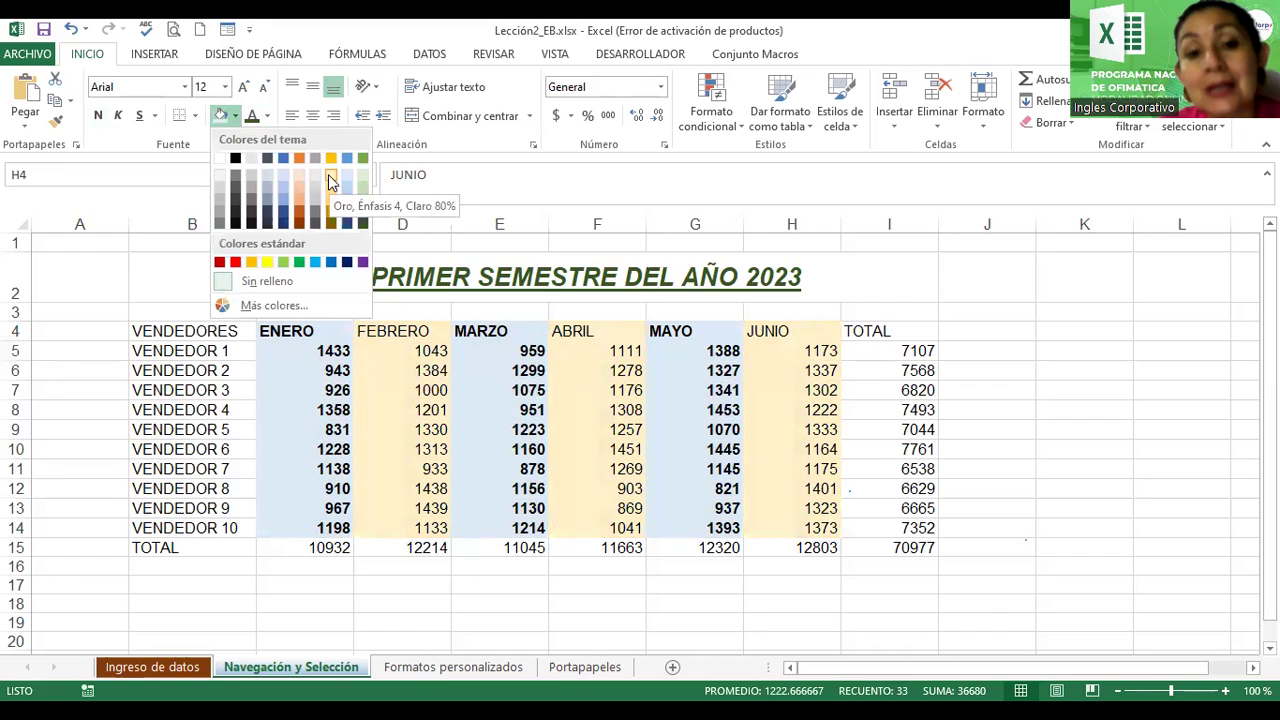
pyautogui.click(329, 176)
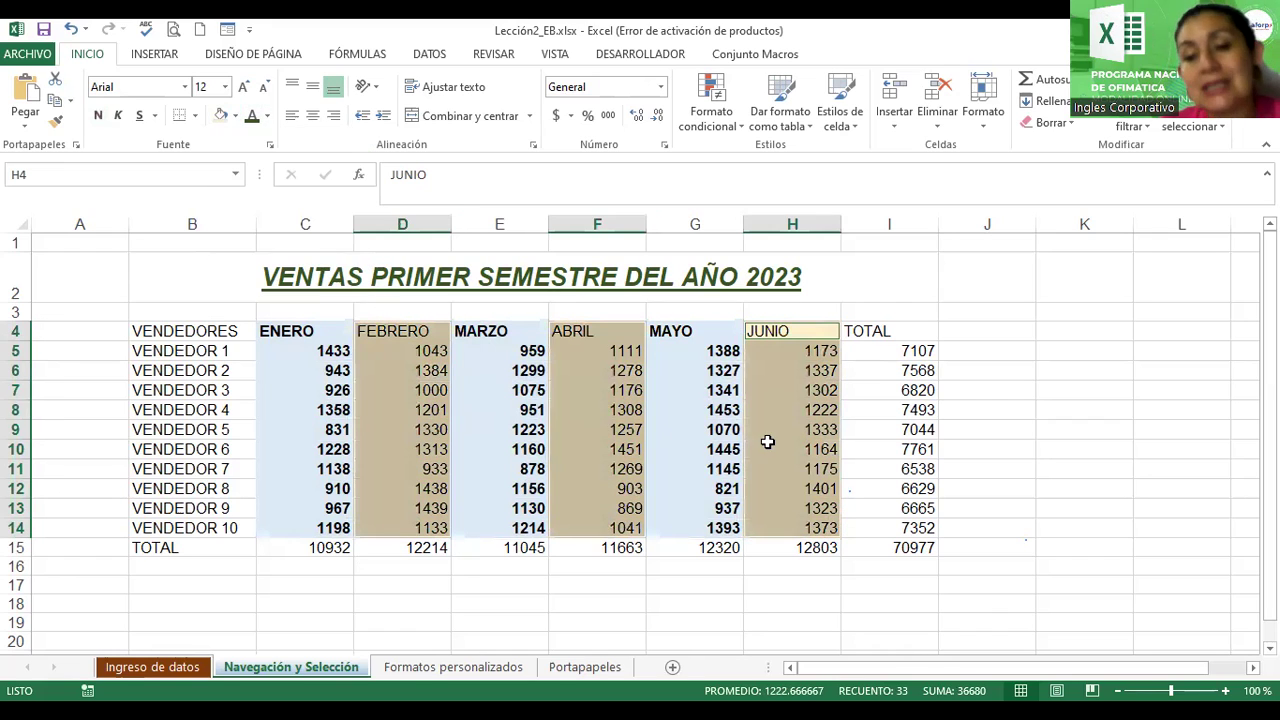
pyautogui.click(736, 424)
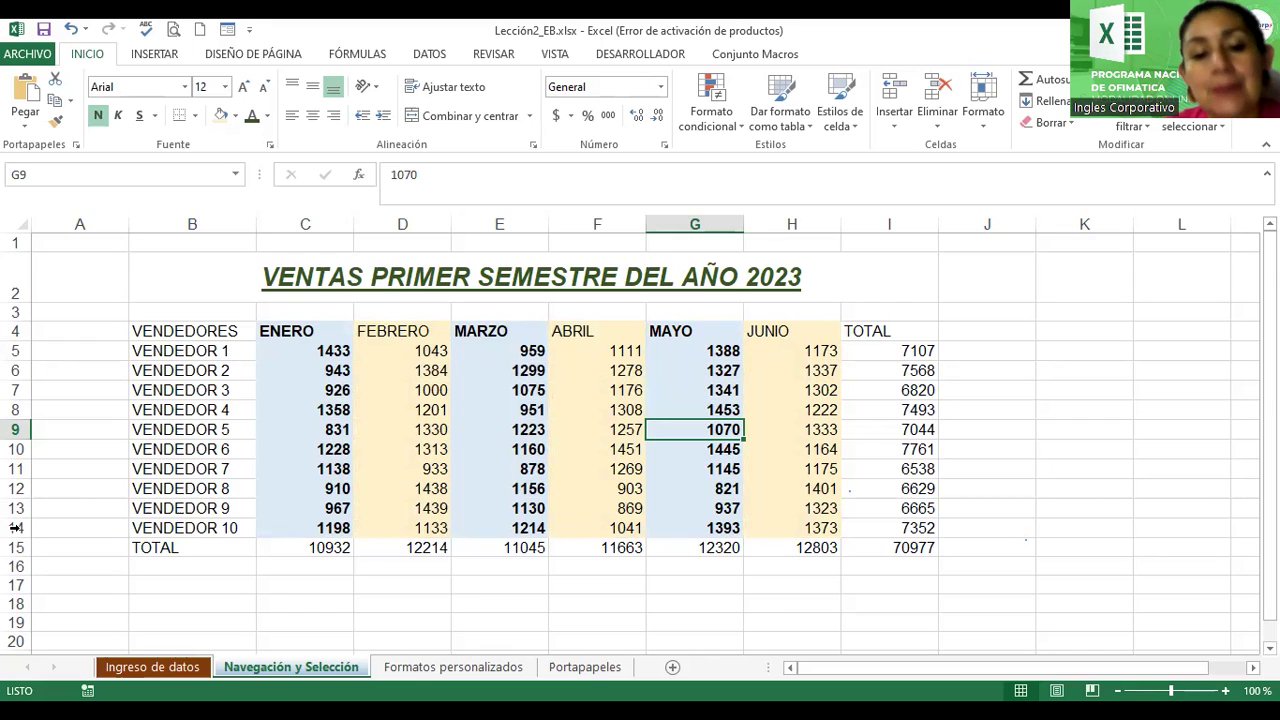
pyautogui.click(185, 548)
pyautogui.moveTo(185, 548)
pyautogui.mouseDown()
pyautogui.moveTo(644, 564)
pyautogui.moveTo(876, 534)
pyautogui.moveTo(874, 548)
pyautogui.mouseUp()
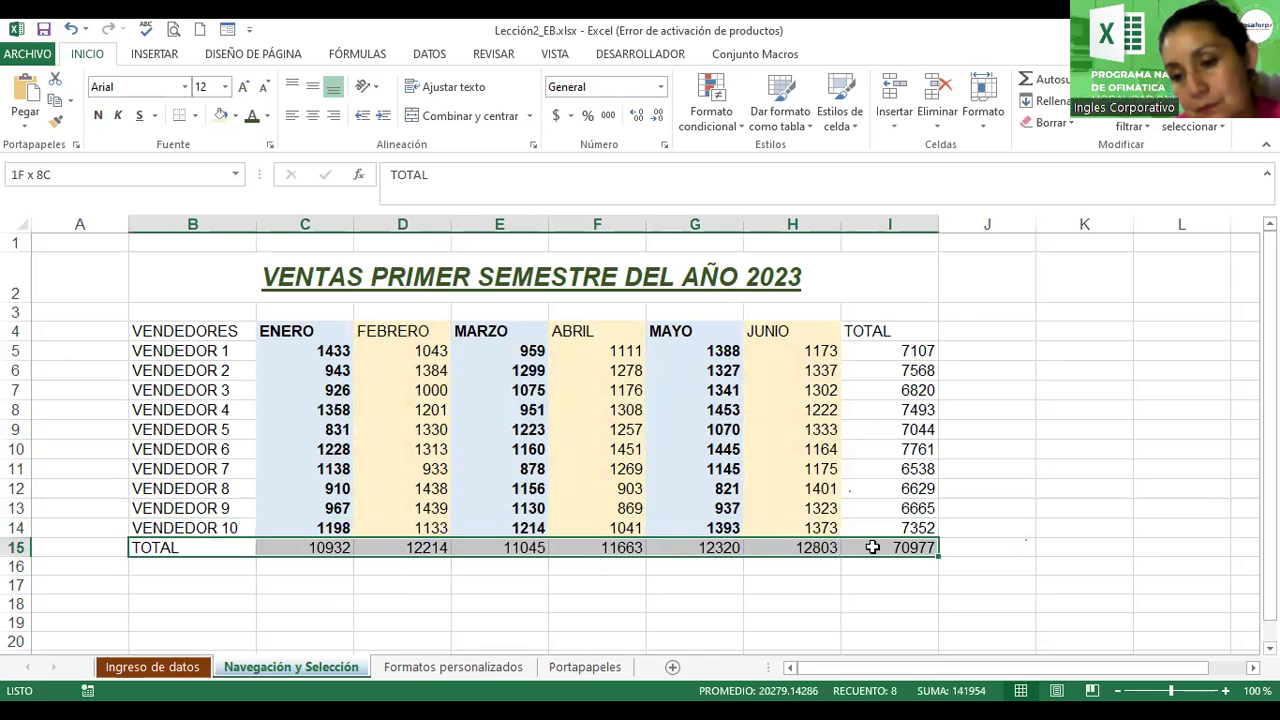
pyautogui.scroll(-1, 640, 440)
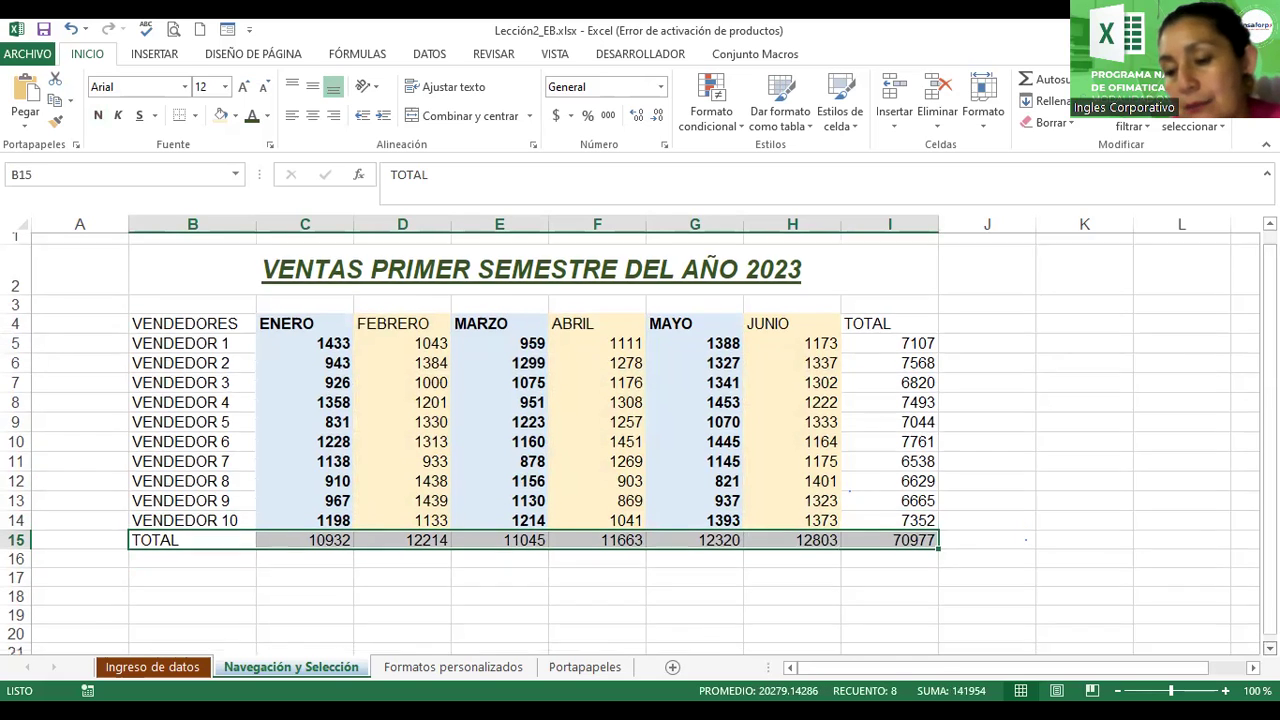
pyautogui.scroll(1, 640, 435)
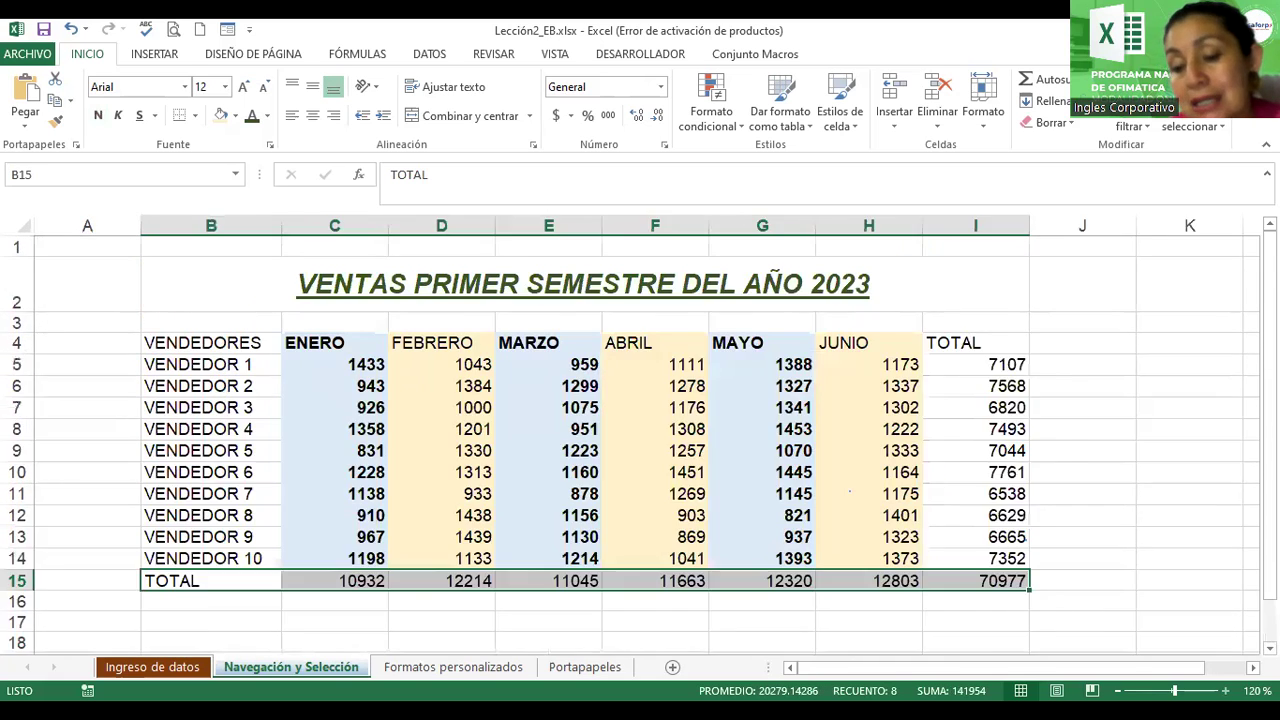
pyautogui.keyDown('ctrl'); pyautogui.scroll(1, 640, 435); pyautogui.keyUp('ctrl')
pyautogui.keyDown('ctrl'); pyautogui.scroll(1, 640, 435); pyautogui.keyUp('ctrl')
pyautogui.scroll(-1, 650, 558)
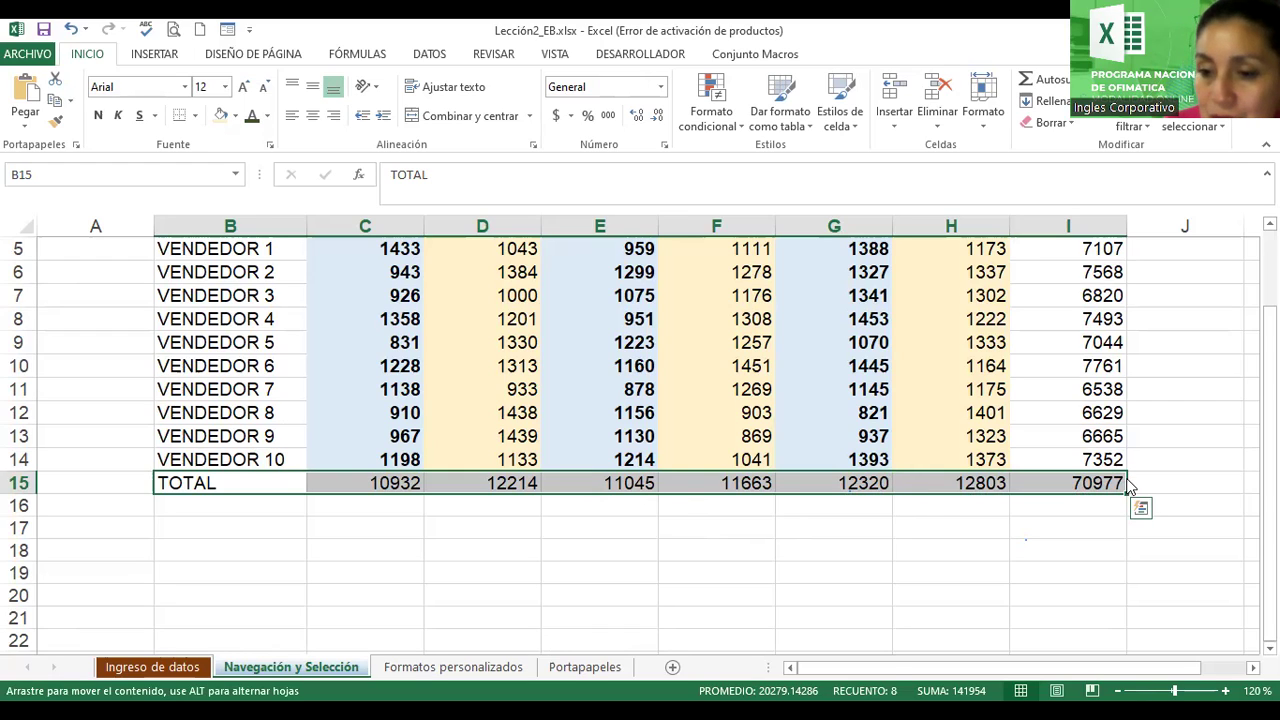
pyautogui.moveTo(1128, 485)
pyautogui.mouseDown()
pyautogui.moveTo(1130, 508)
pyautogui.moveTo(1110, 526)
pyautogui.mouseUp()
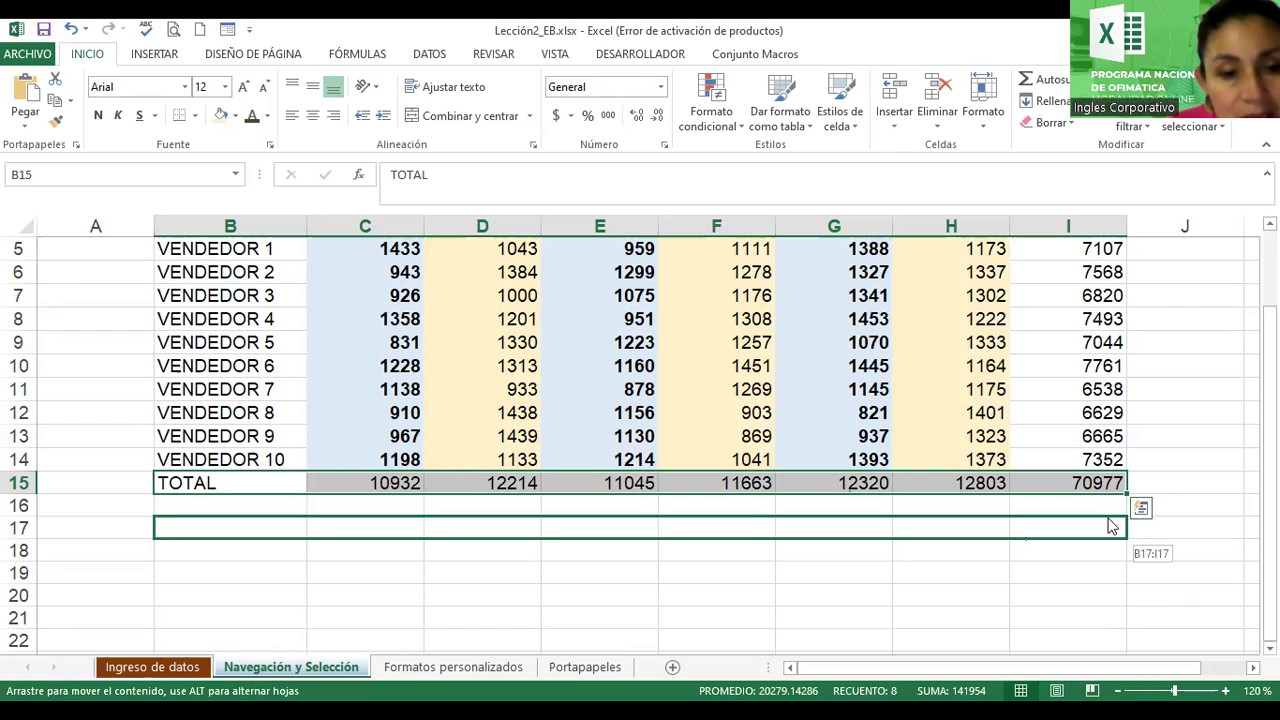
pyautogui.moveTo(1110, 526); pyautogui.dragTo(1109, 524)
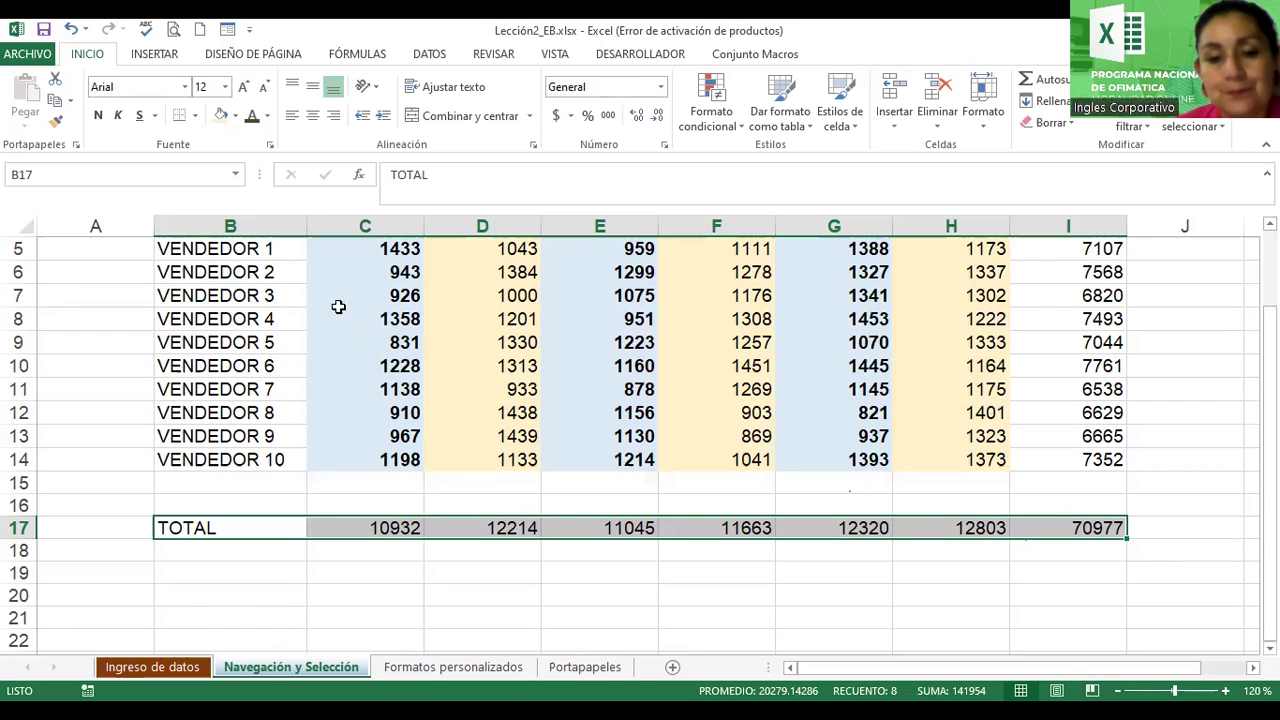
pyautogui.hotkey('ctrl', 'z')
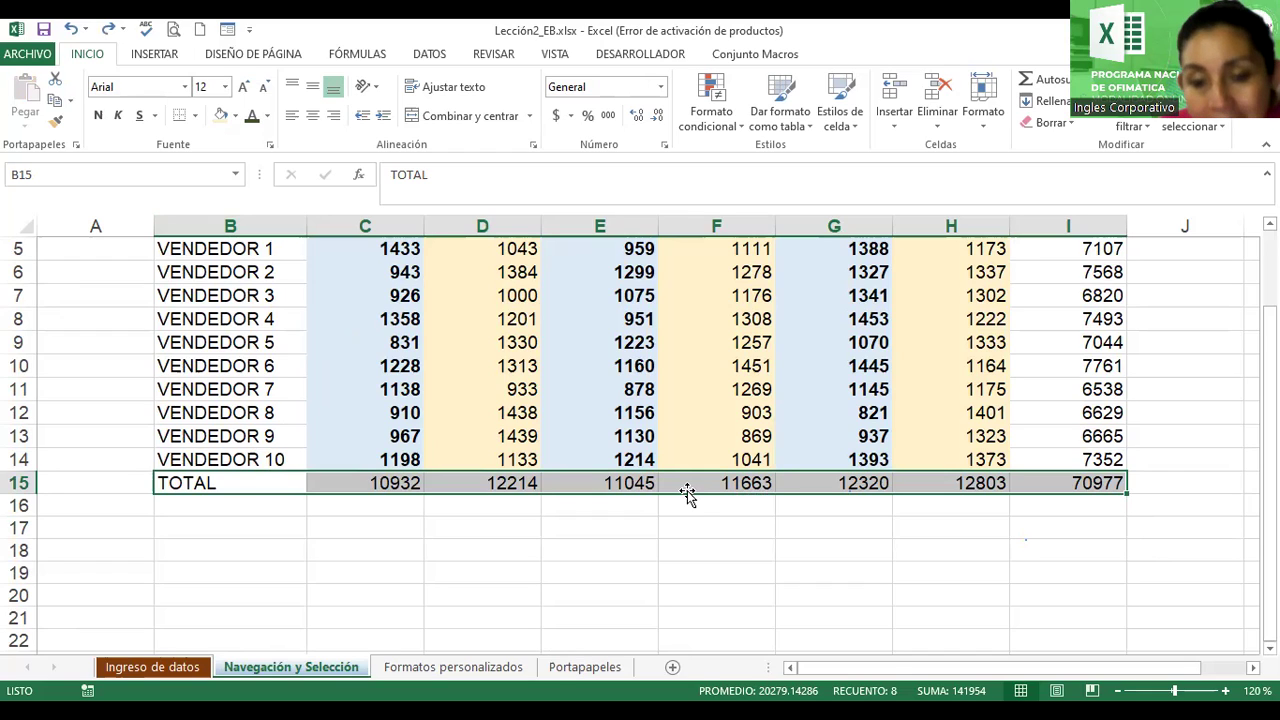
pyautogui.moveTo(687, 494); pyautogui.dragTo(689, 523)
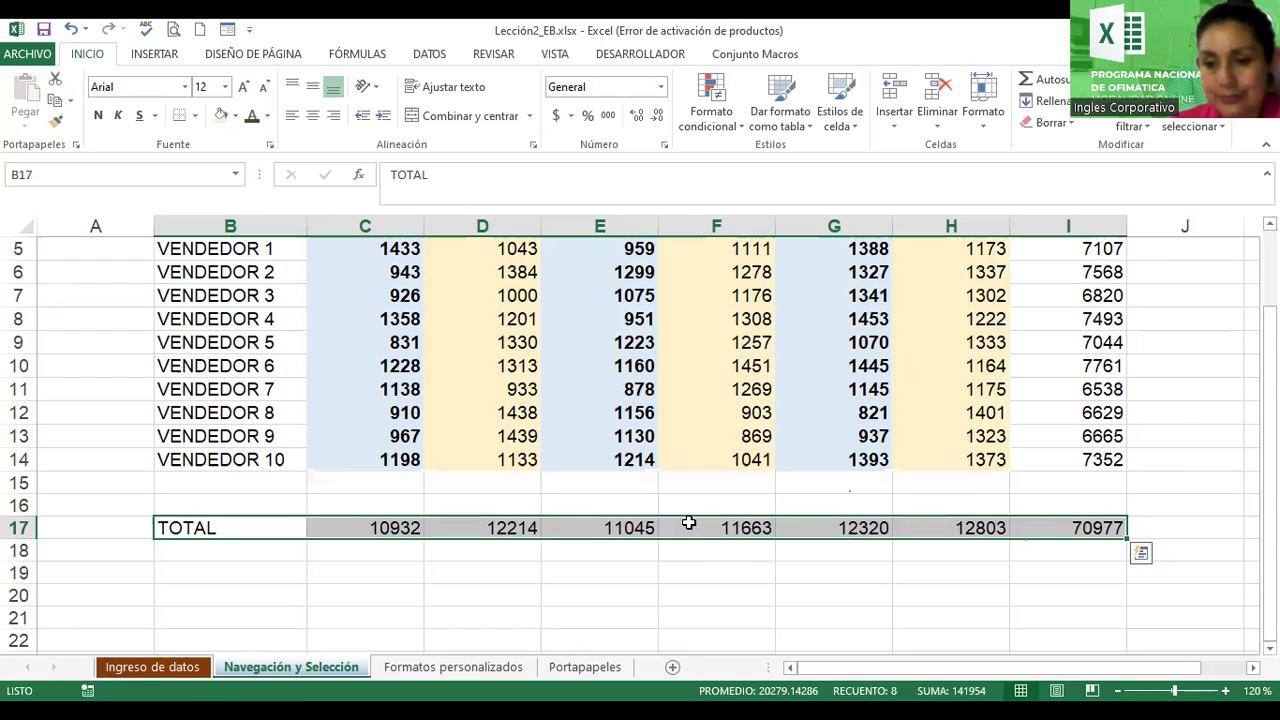
pyautogui.click(95, 116)
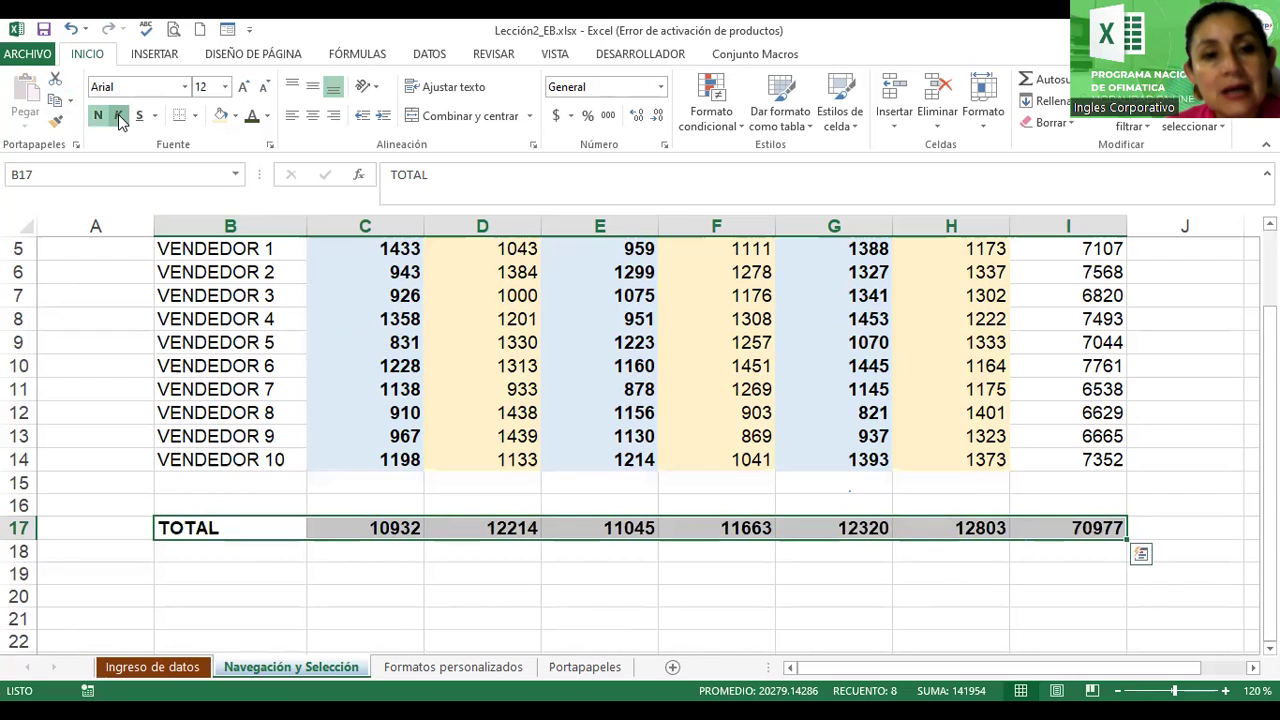
pyautogui.click(118, 116)
pyautogui.click(140, 116)
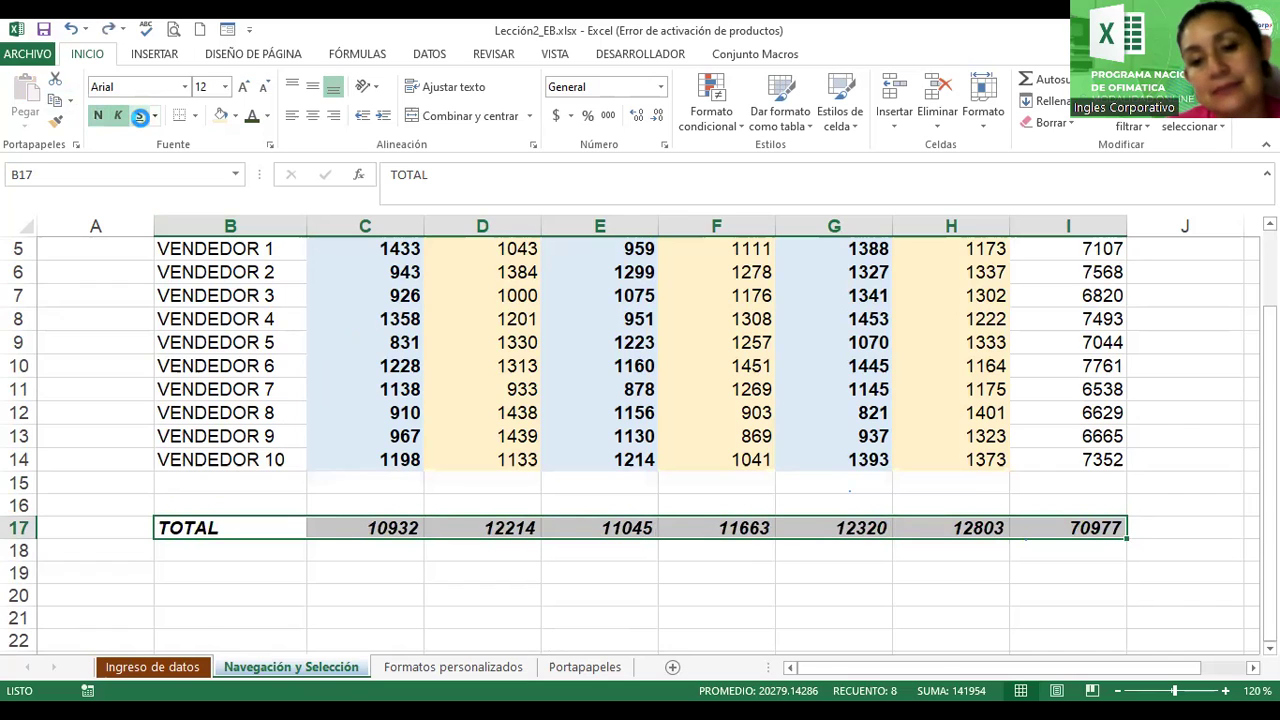
pyautogui.hotkey('ctrl', 'z')
pyautogui.hotkey('ctrl', 'z')
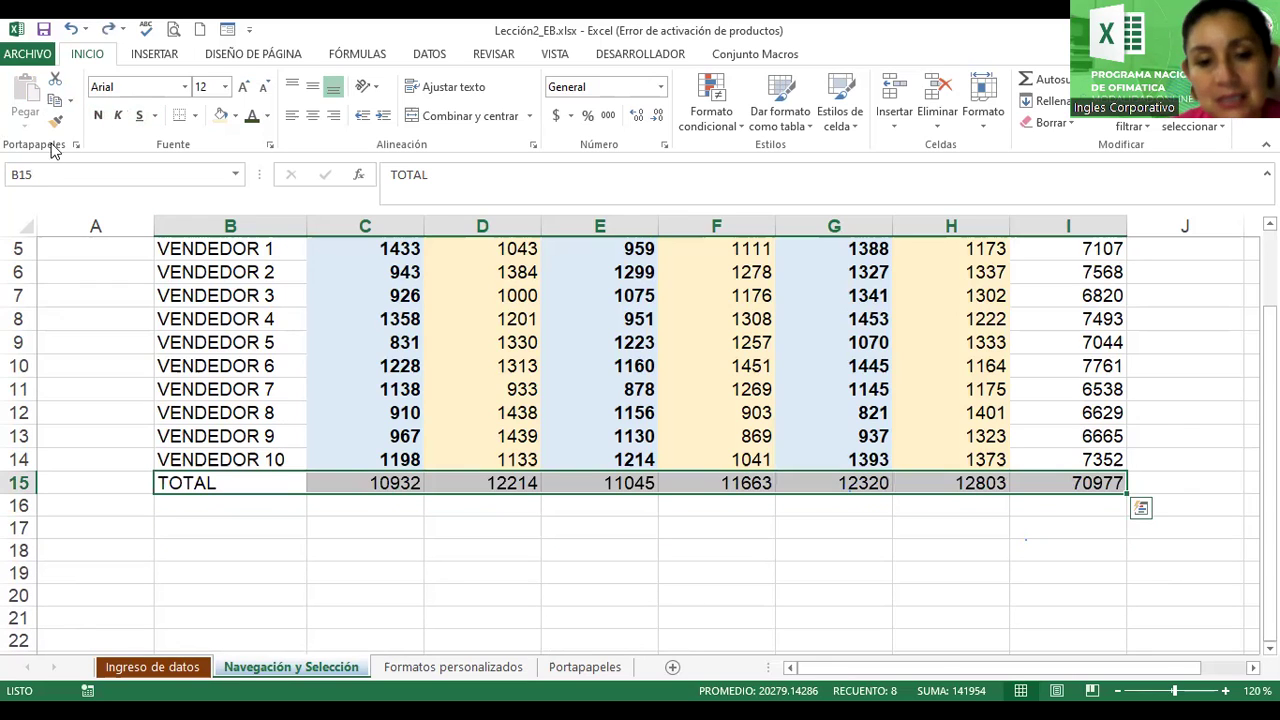
pyautogui.click(263, 508)
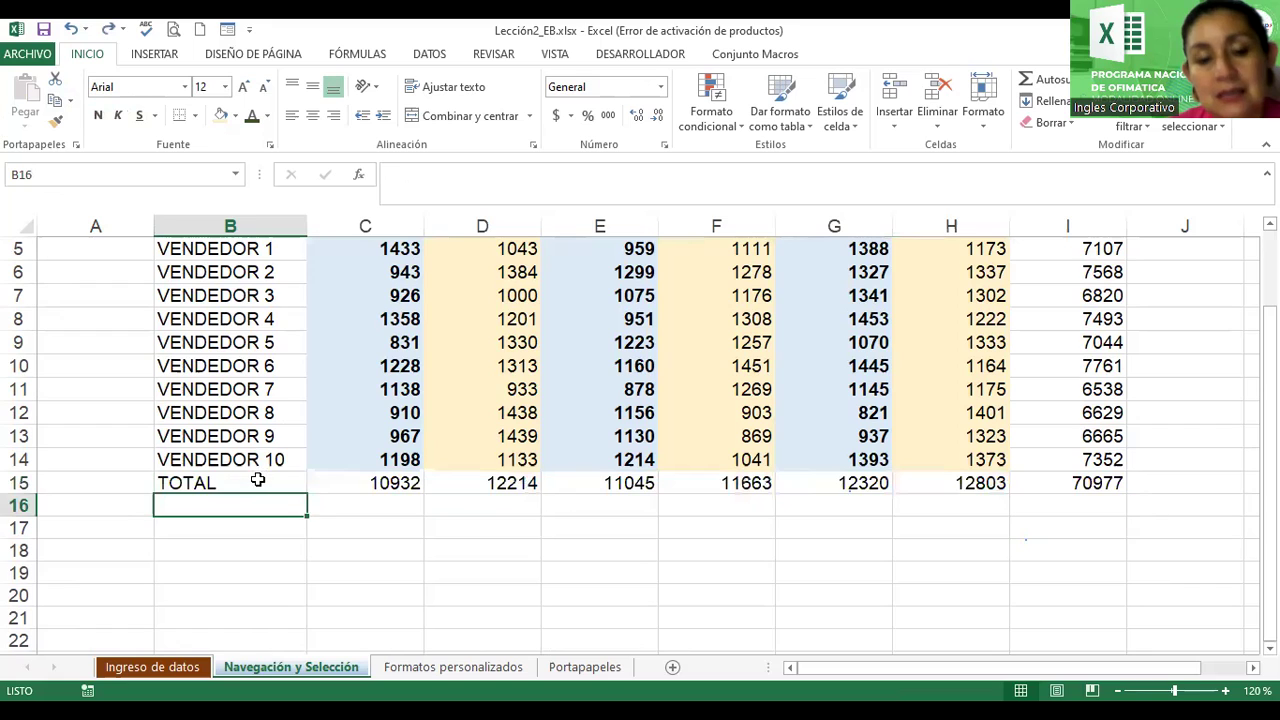
pyautogui.click(257, 481)
pyautogui.moveTo(291, 477); pyautogui.dragTo(1052, 483)
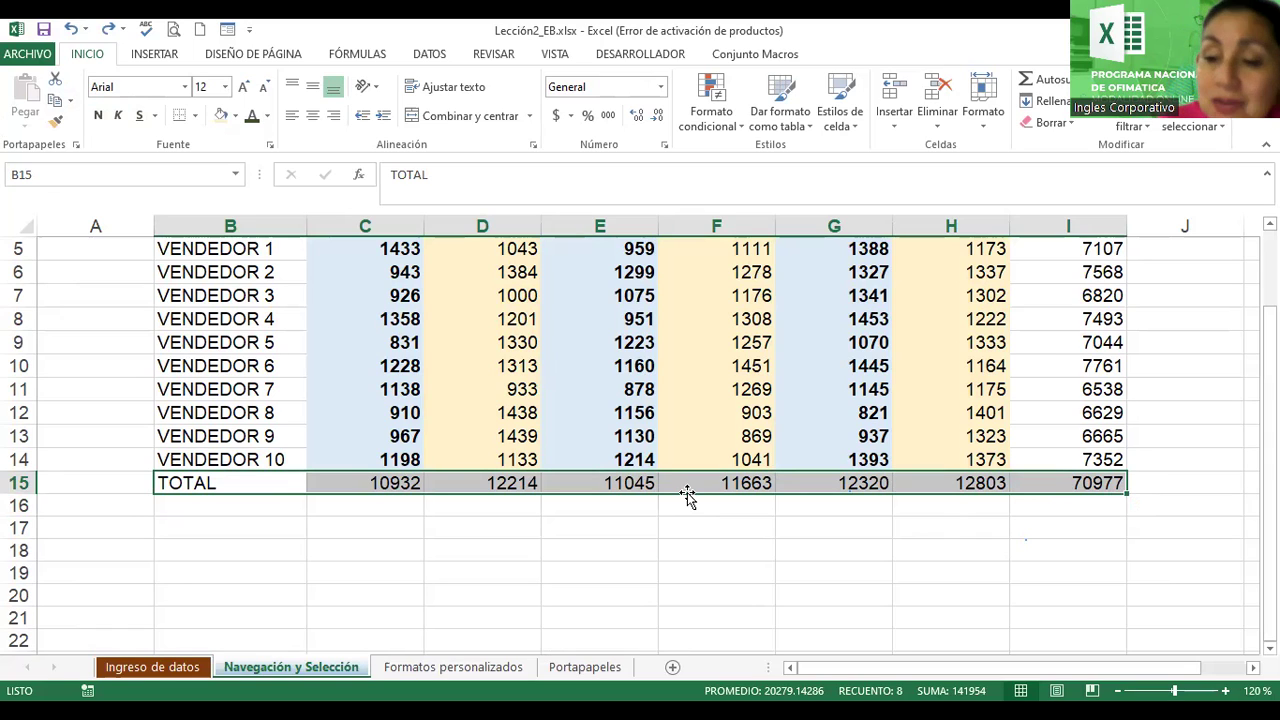
pyautogui.moveTo(687, 492); pyautogui.dragTo(687, 493)
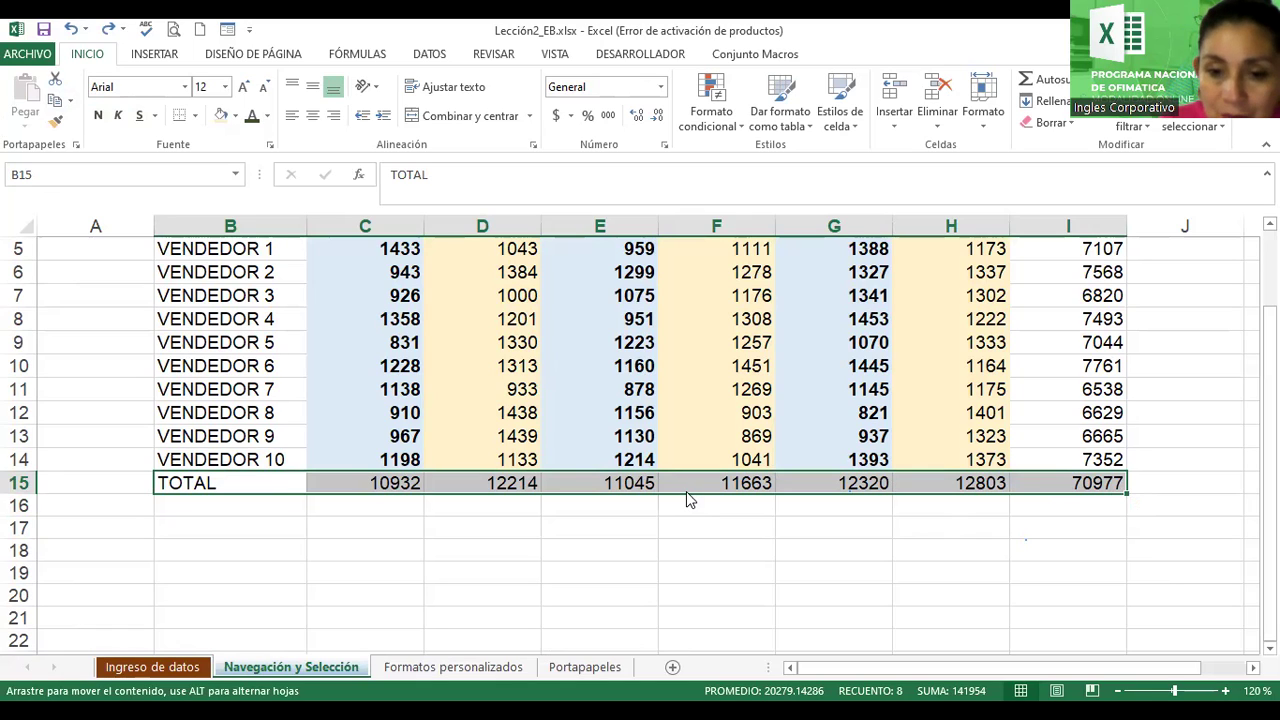
pyautogui.moveTo(687, 500); pyautogui.dragTo(681, 525)
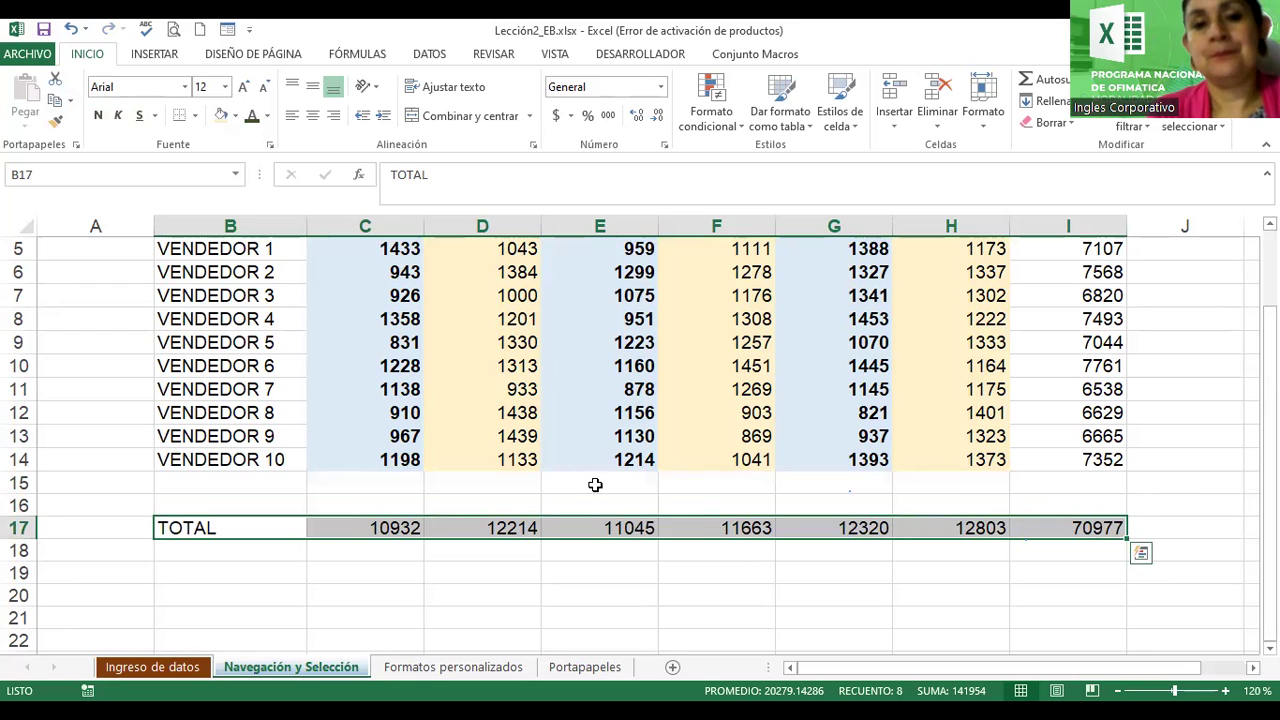
pyautogui.click(99, 118)
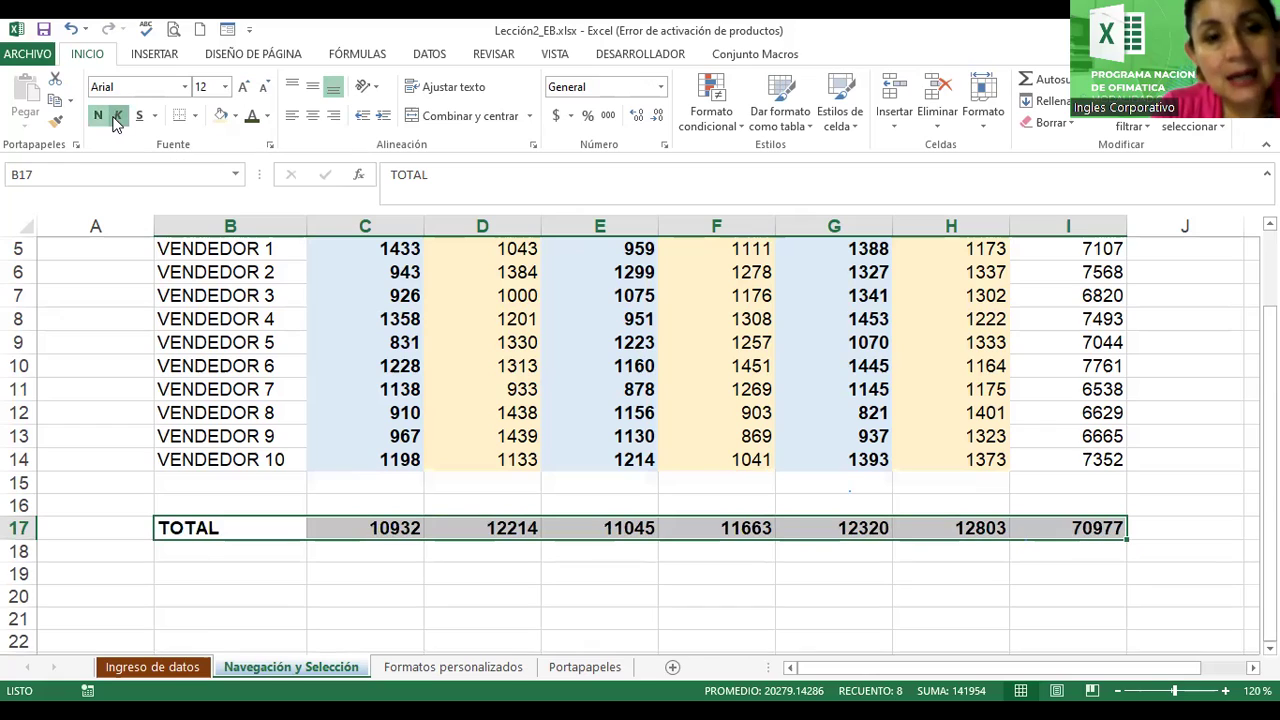
pyautogui.click(118, 116)
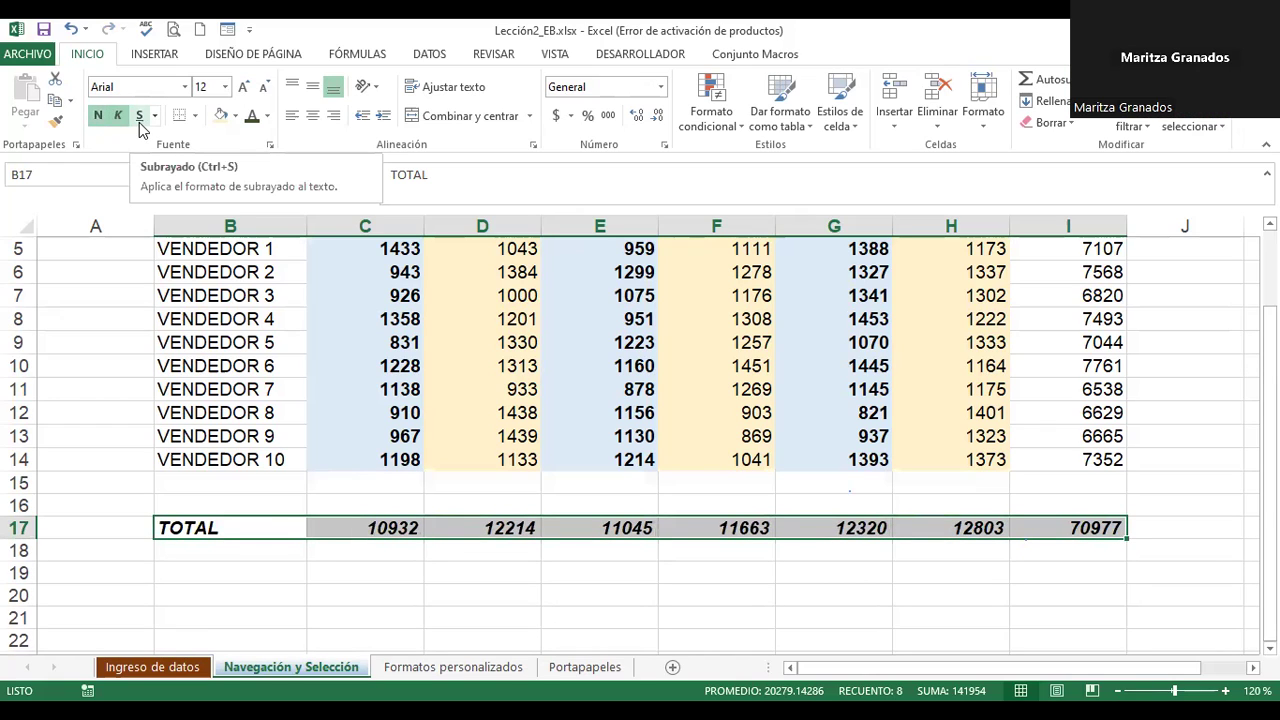
pyautogui.click(140, 124)
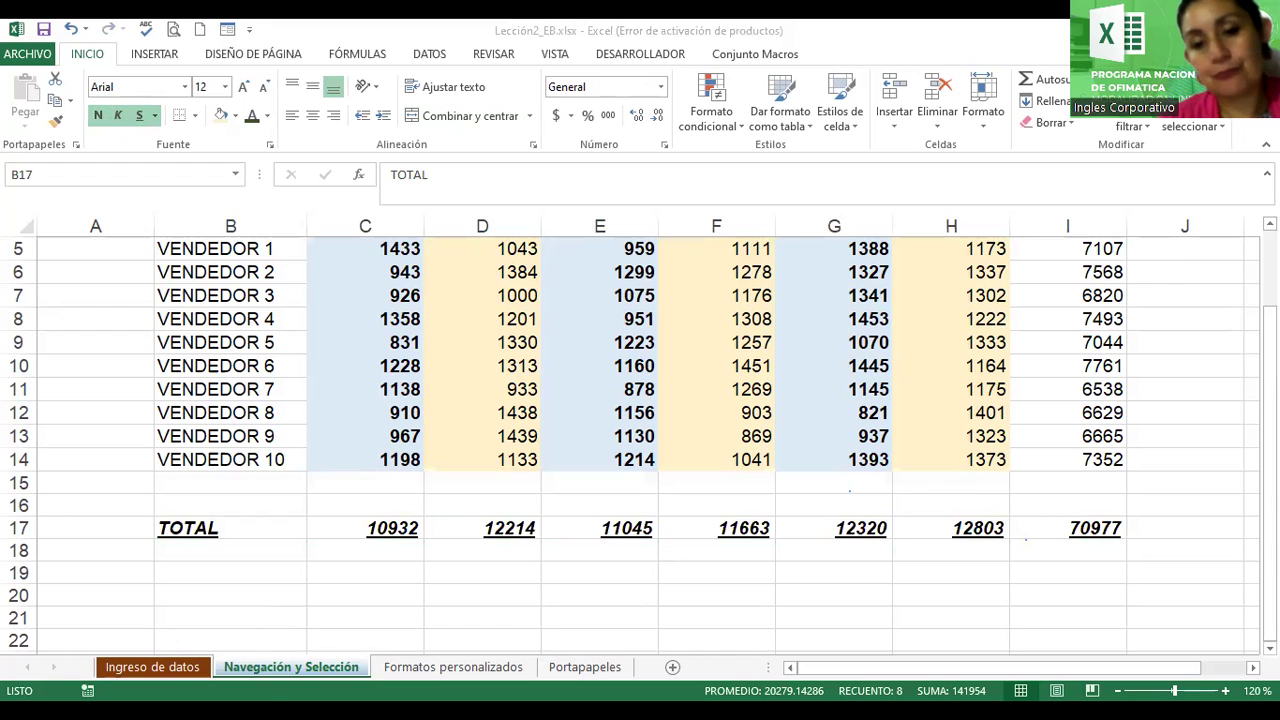
pyautogui.hotkey('ctrl', 'shift', 'Right')
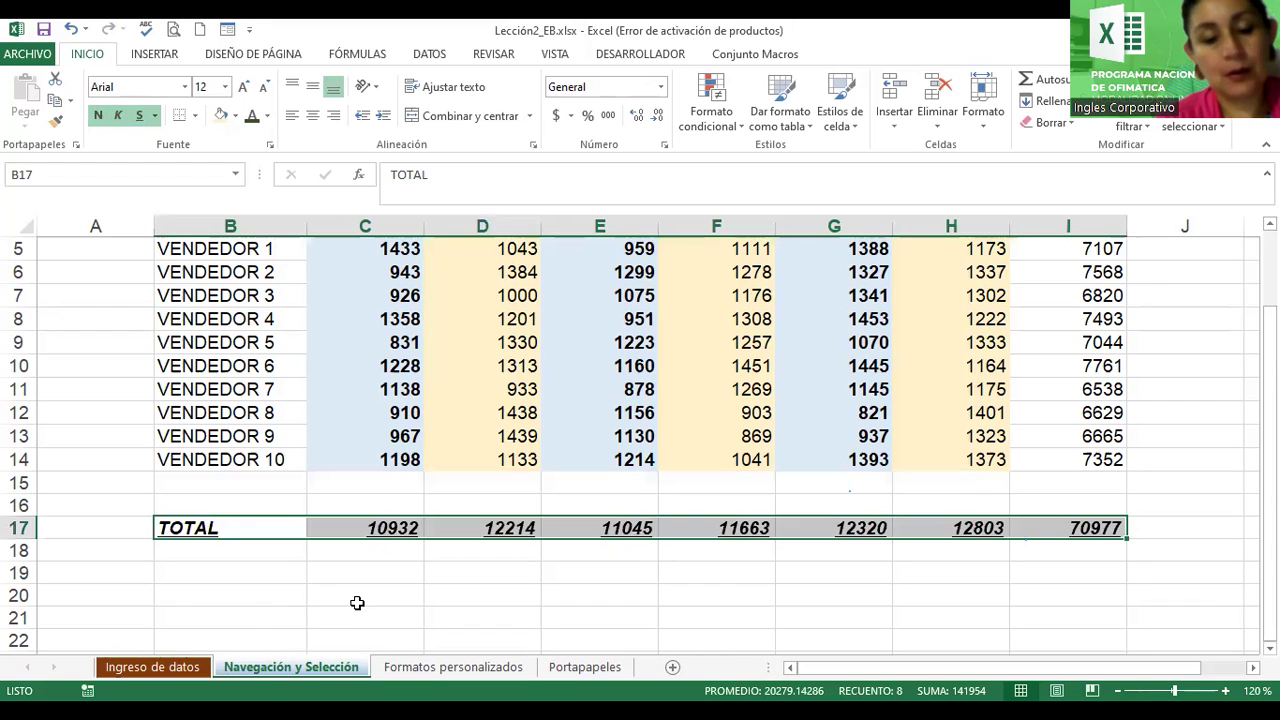
pyautogui.hotkey('ctrl', 'x')
pyautogui.press('Up')
pyautogui.press('Up')
pyautogui.hotkey('ctrl', 'v')
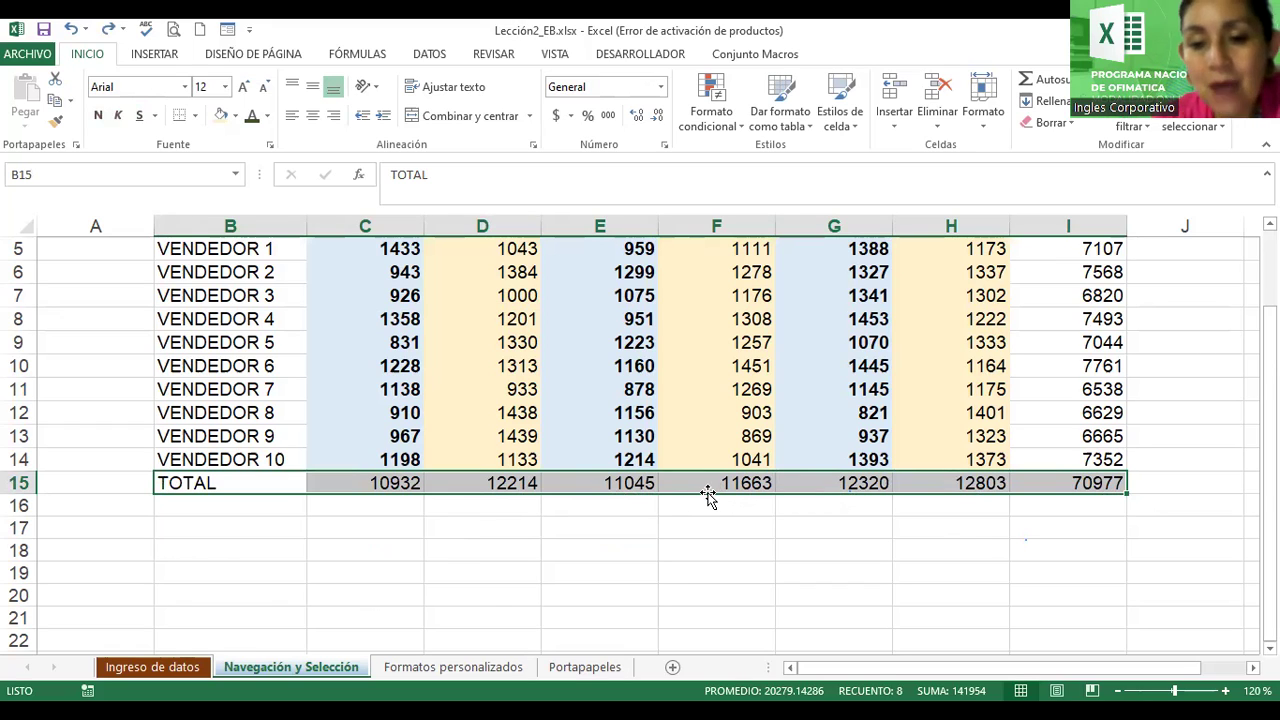
# Move the TOTAL row down to row 17 and make it bold, italic and underlined.
pyautogui.moveTo(707, 495); pyautogui.dragTo(707, 521)
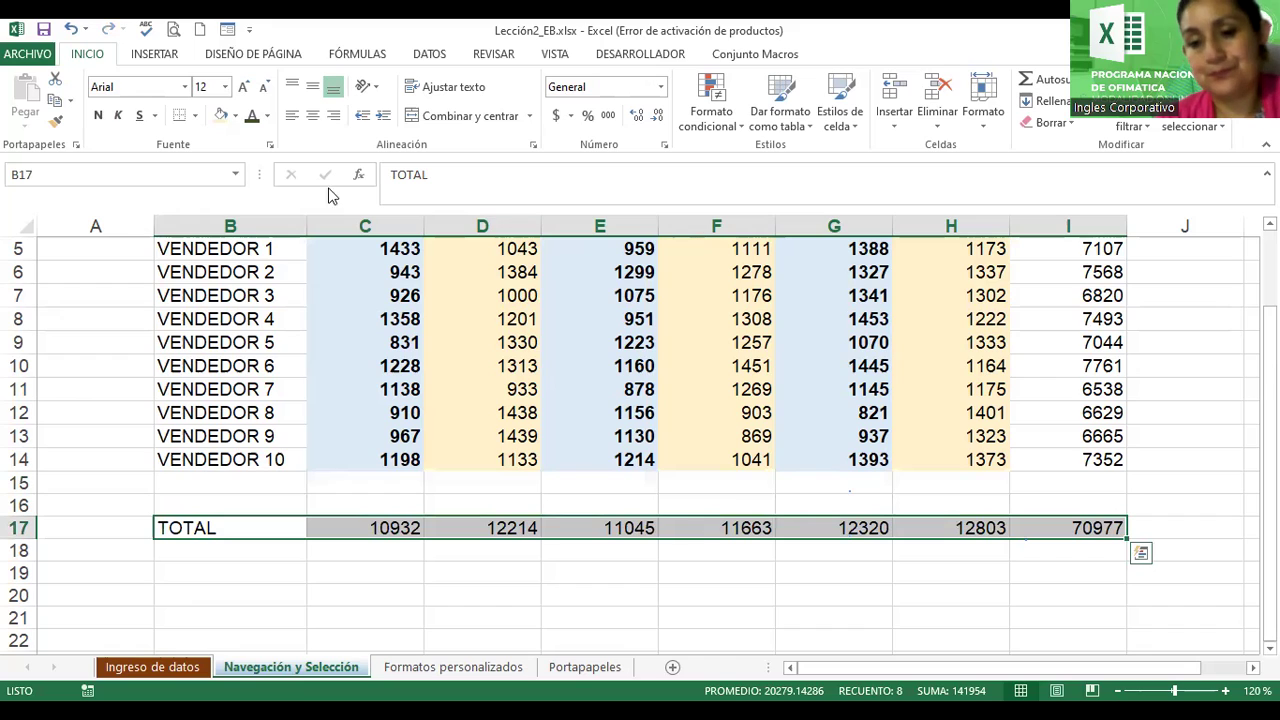
pyautogui.click(100, 115)
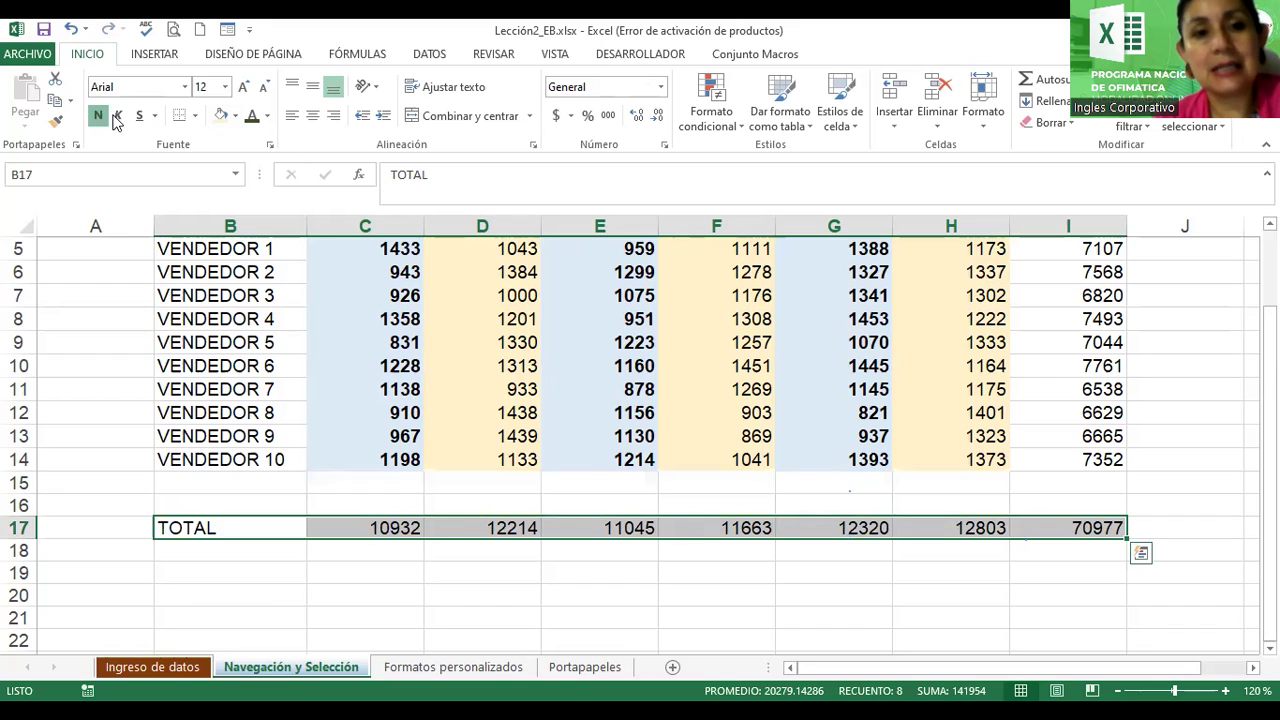
pyautogui.click(118, 115)
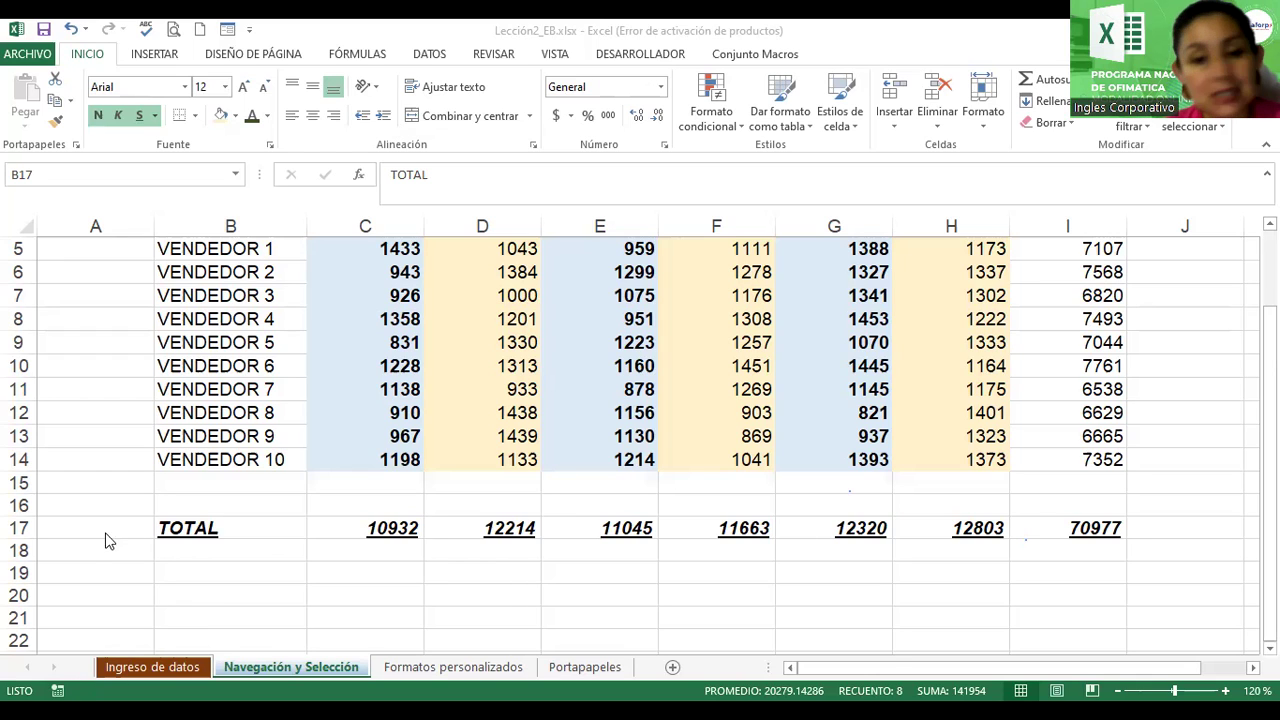
pyautogui.press('Down')
pyautogui.press('Down')
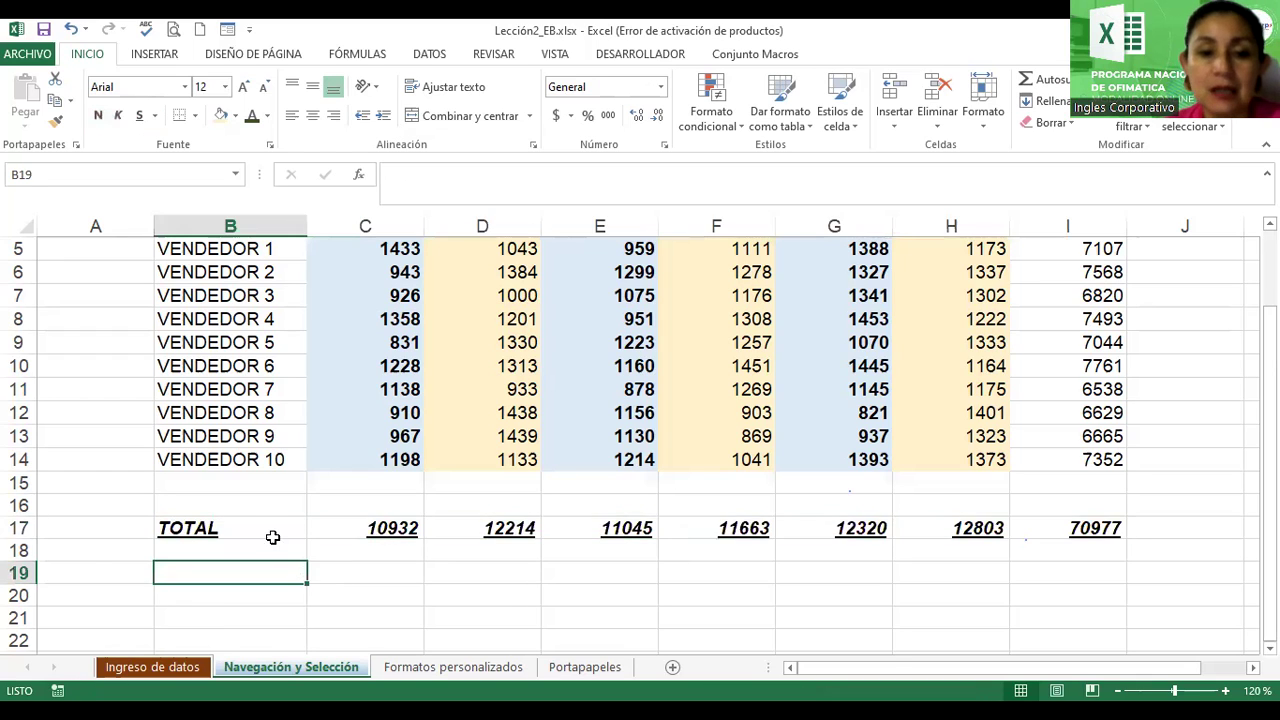
pyautogui.moveTo(244, 525); pyautogui.dragTo(962, 534)
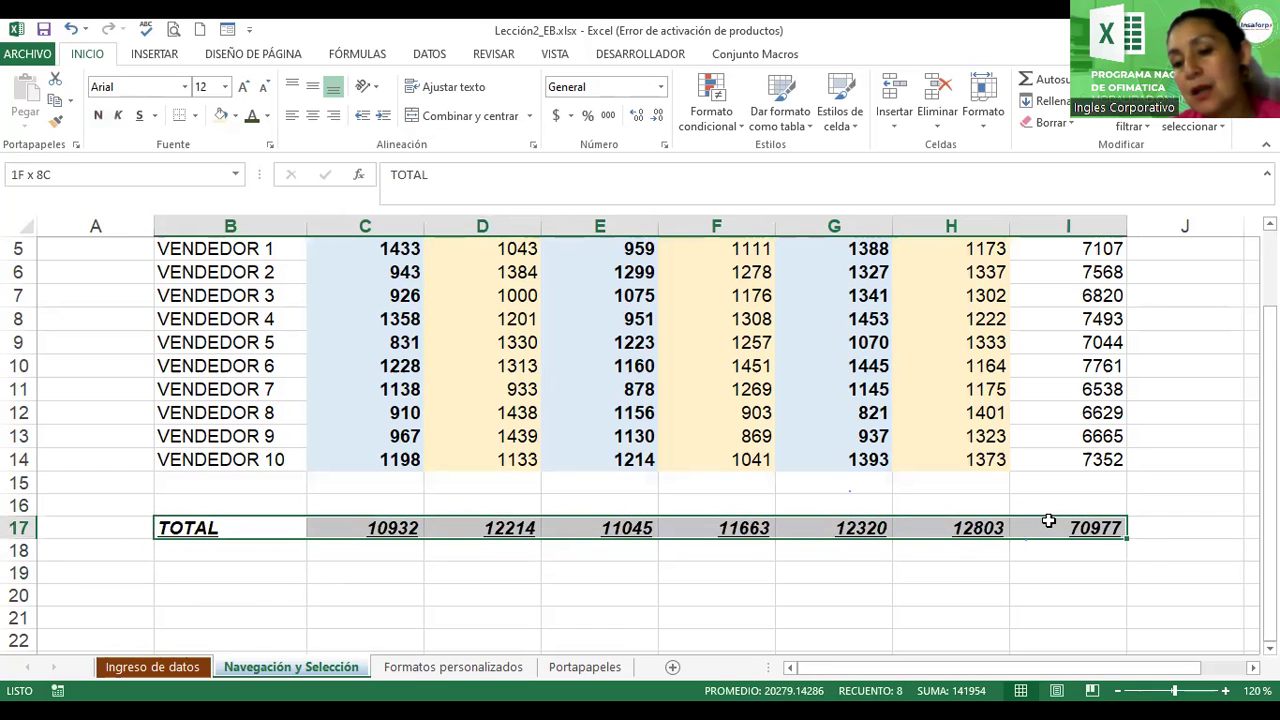
pyautogui.moveTo(962, 534); pyautogui.dragTo(1032, 541)
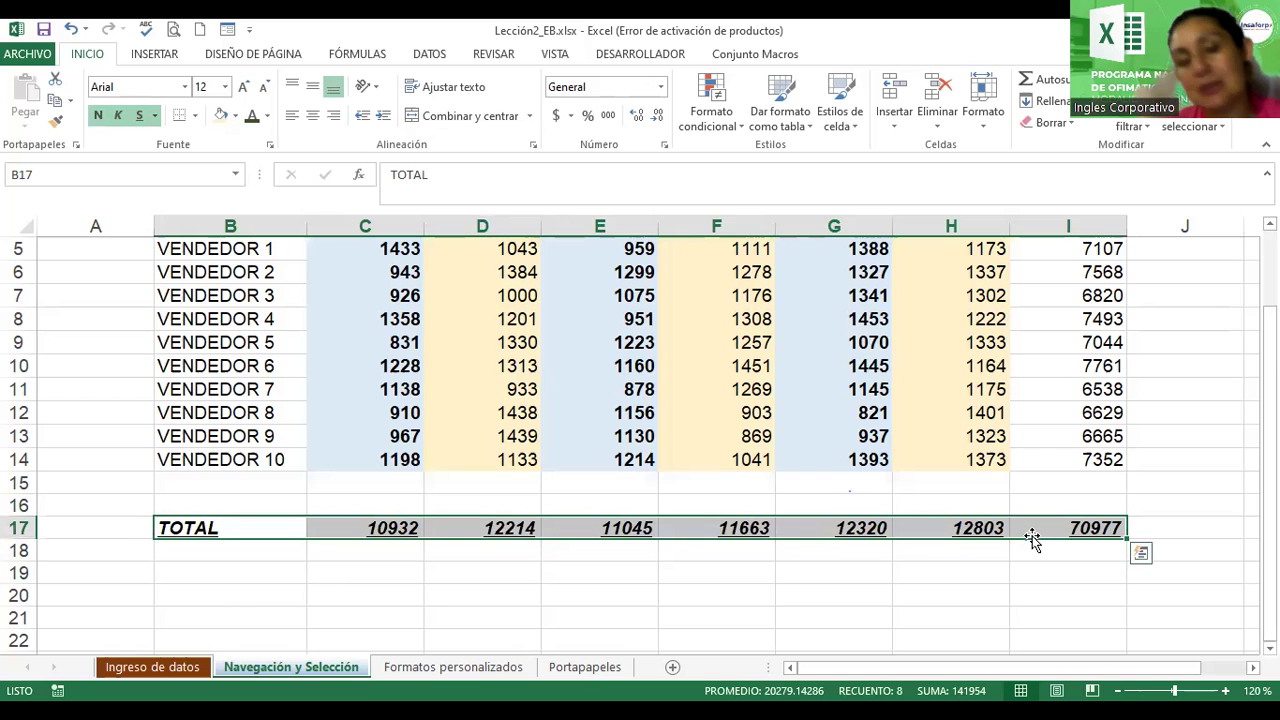
pyautogui.click(1110, 549)
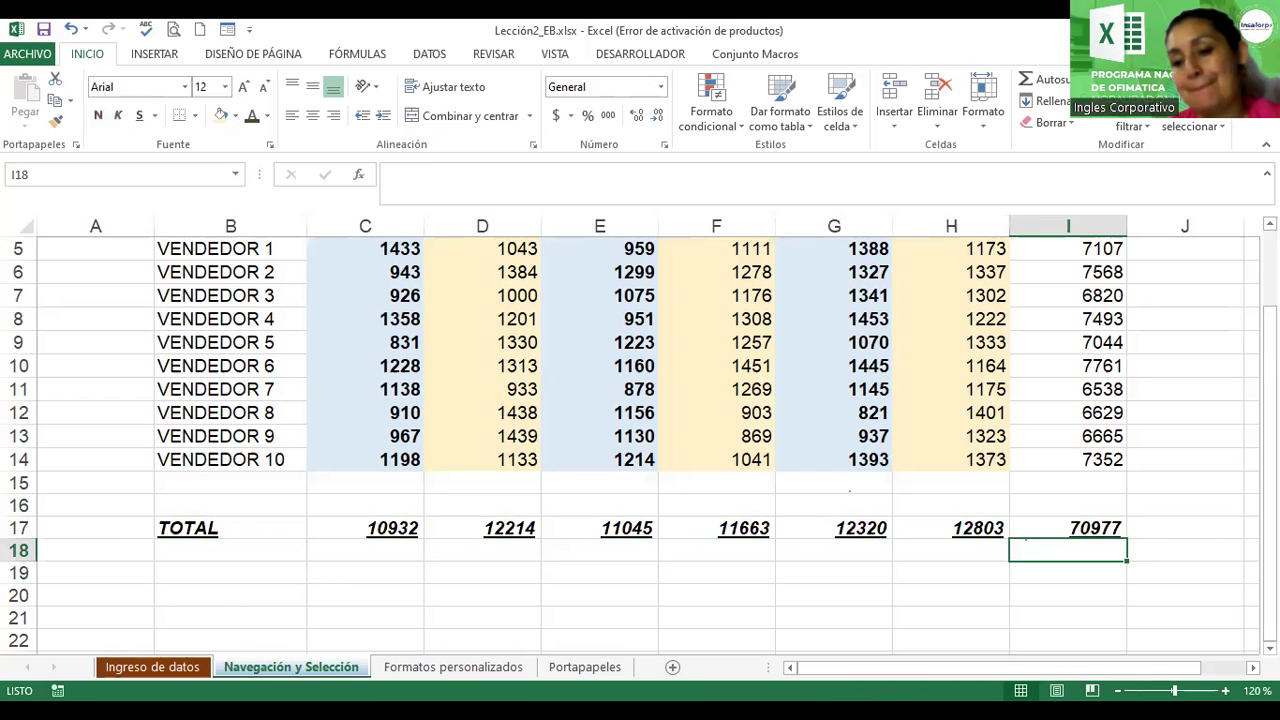
pyautogui.scroll(-3, 640, 434)
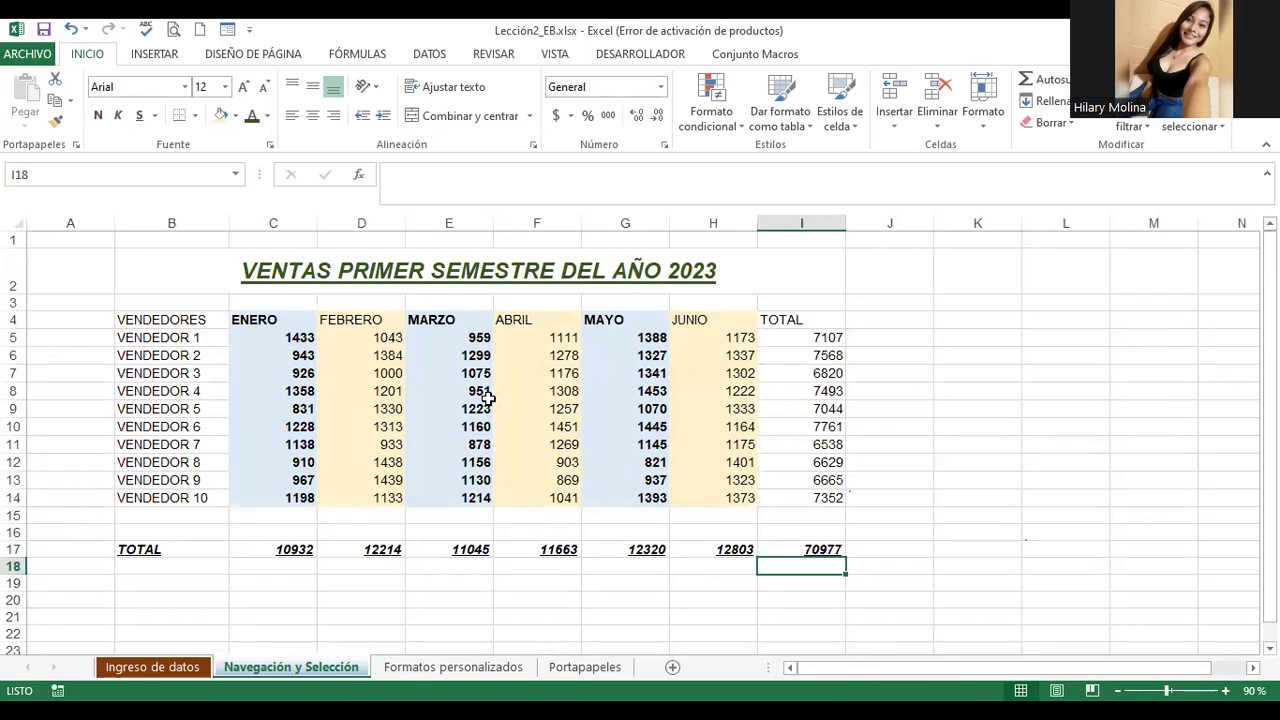
pyautogui.click(161, 320)
pyautogui.moveTo(161, 320); pyautogui.dragTo(168, 492)
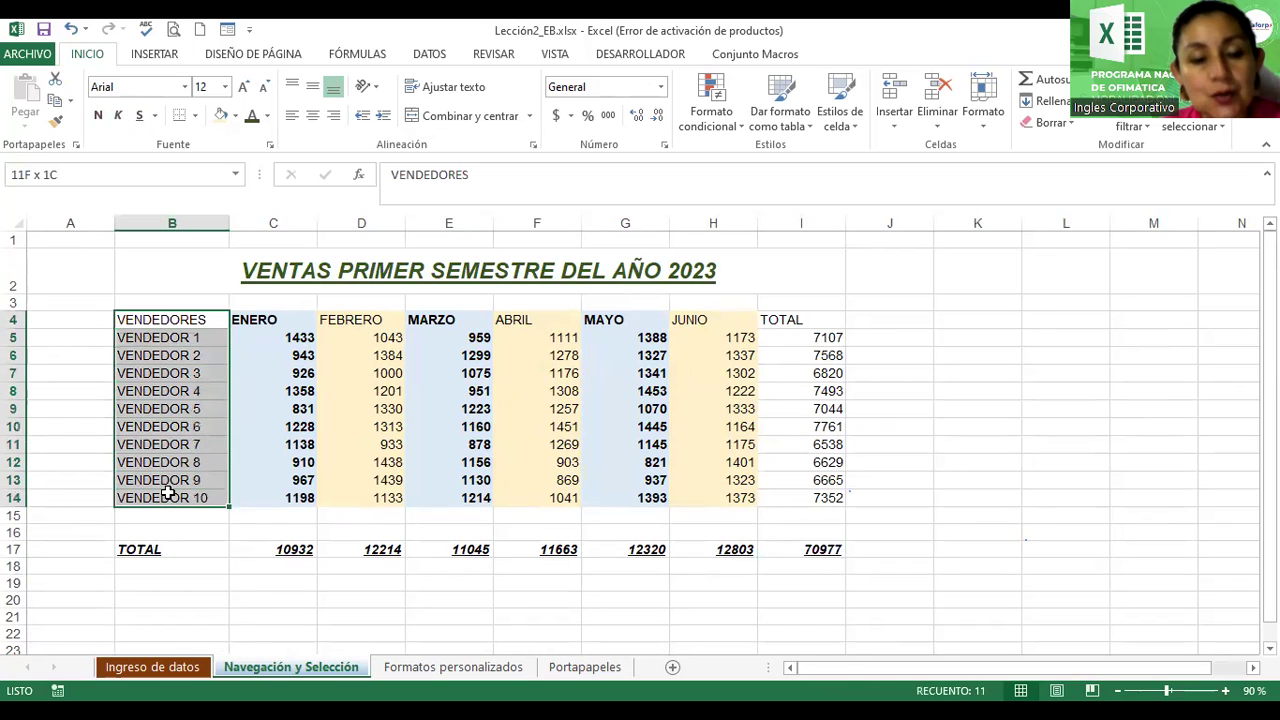
pyautogui.click(97, 116)
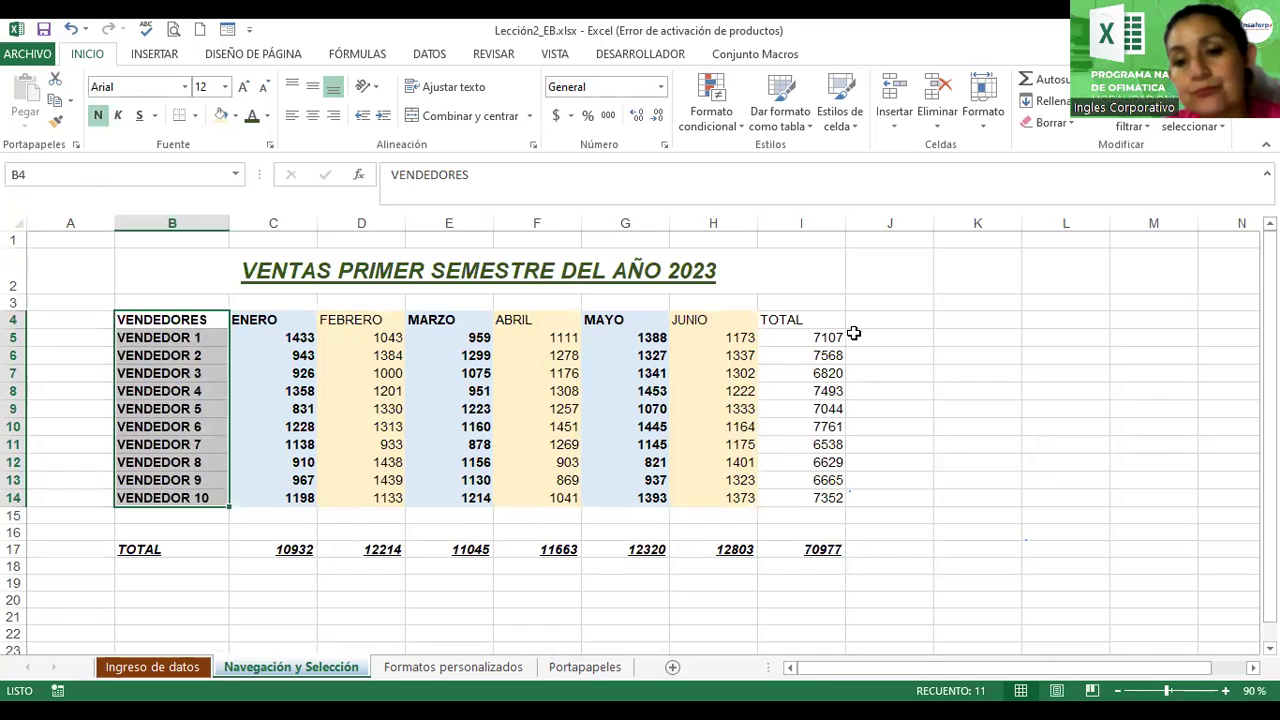
pyautogui.moveTo(790, 321); pyautogui.dragTo(822, 498)
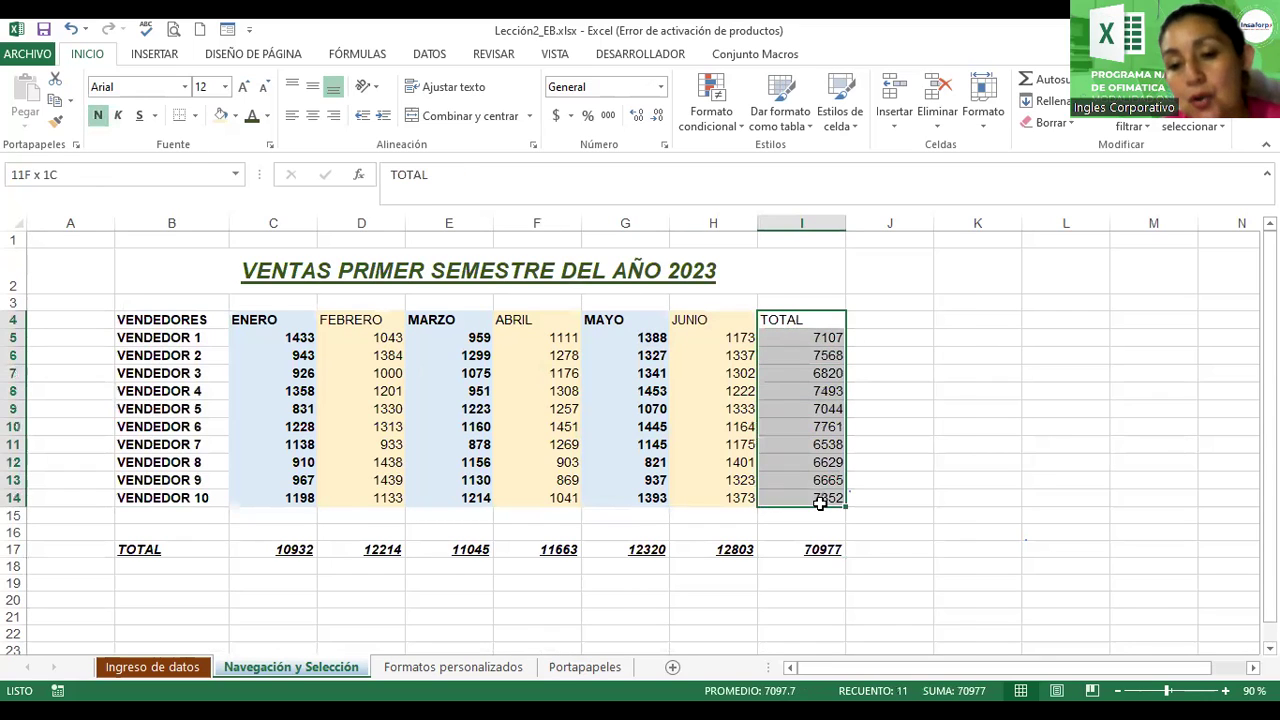
pyautogui.click(97, 116)
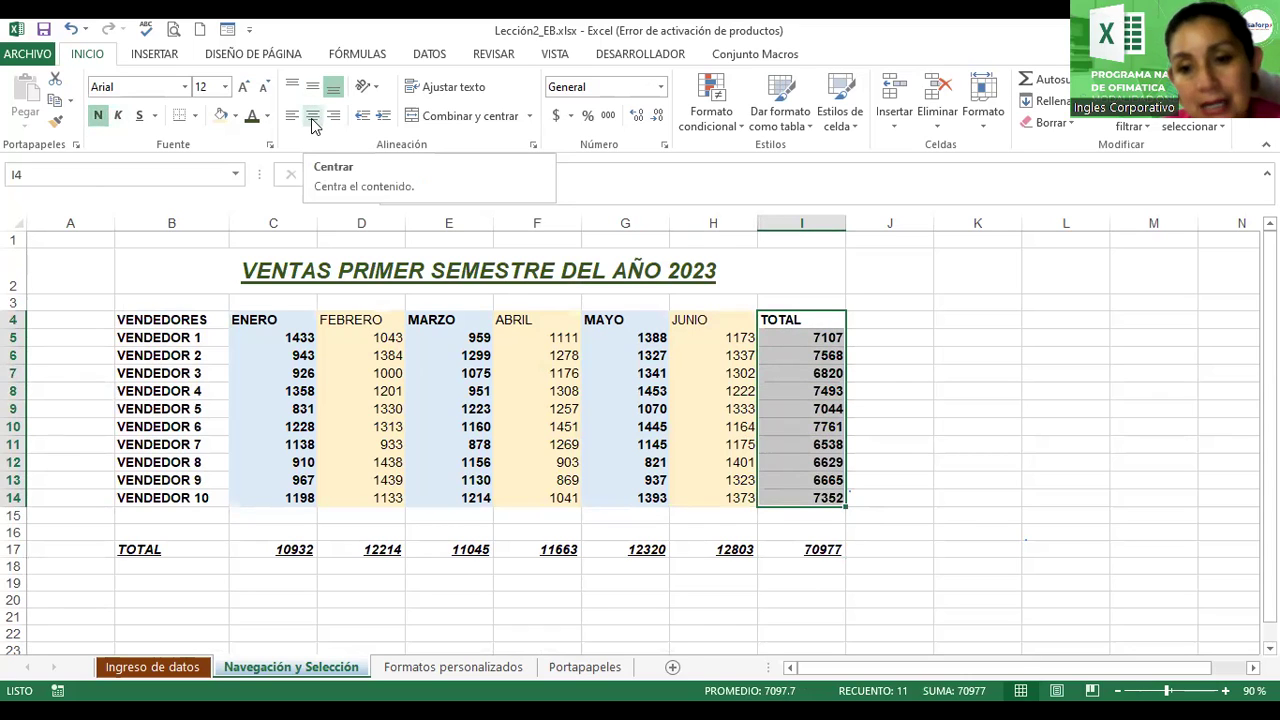
pyautogui.click(313, 118)
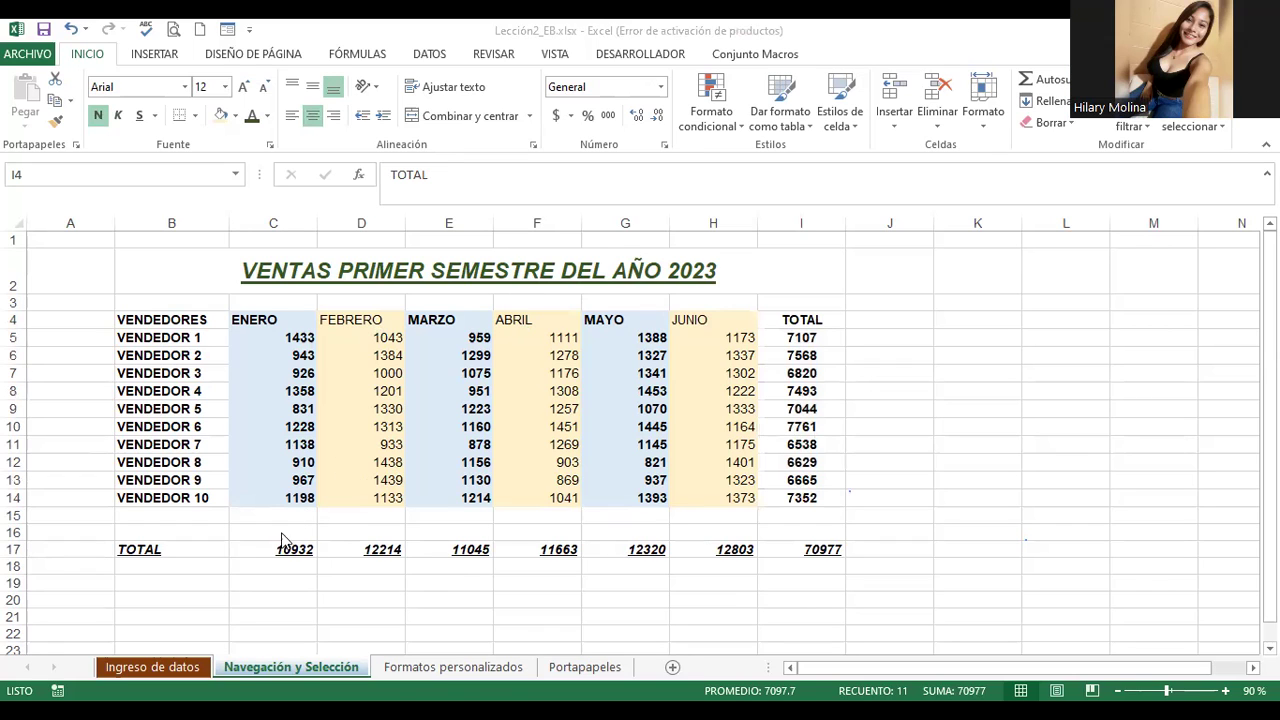
pyautogui.hotkey('ctrl', 'shift', 'Down')
pyautogui.click(185, 571)
pyautogui.click(183, 583)
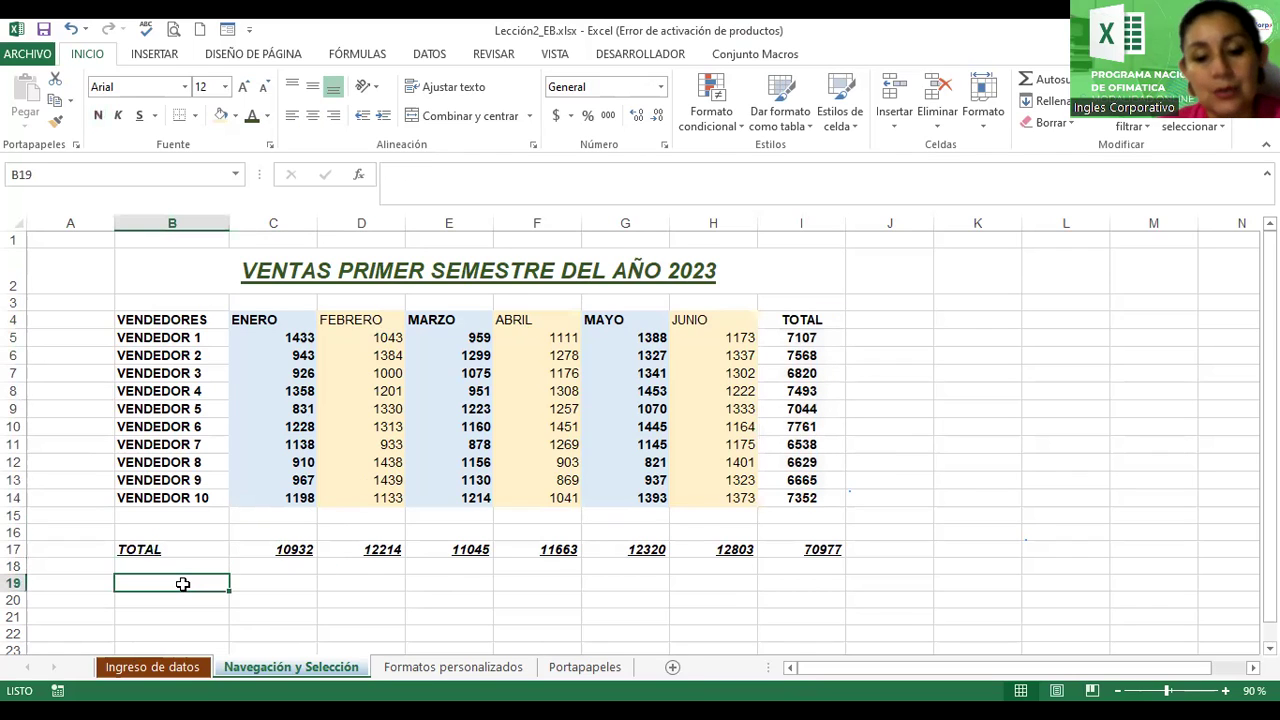
pyautogui.write('Elaborado:')
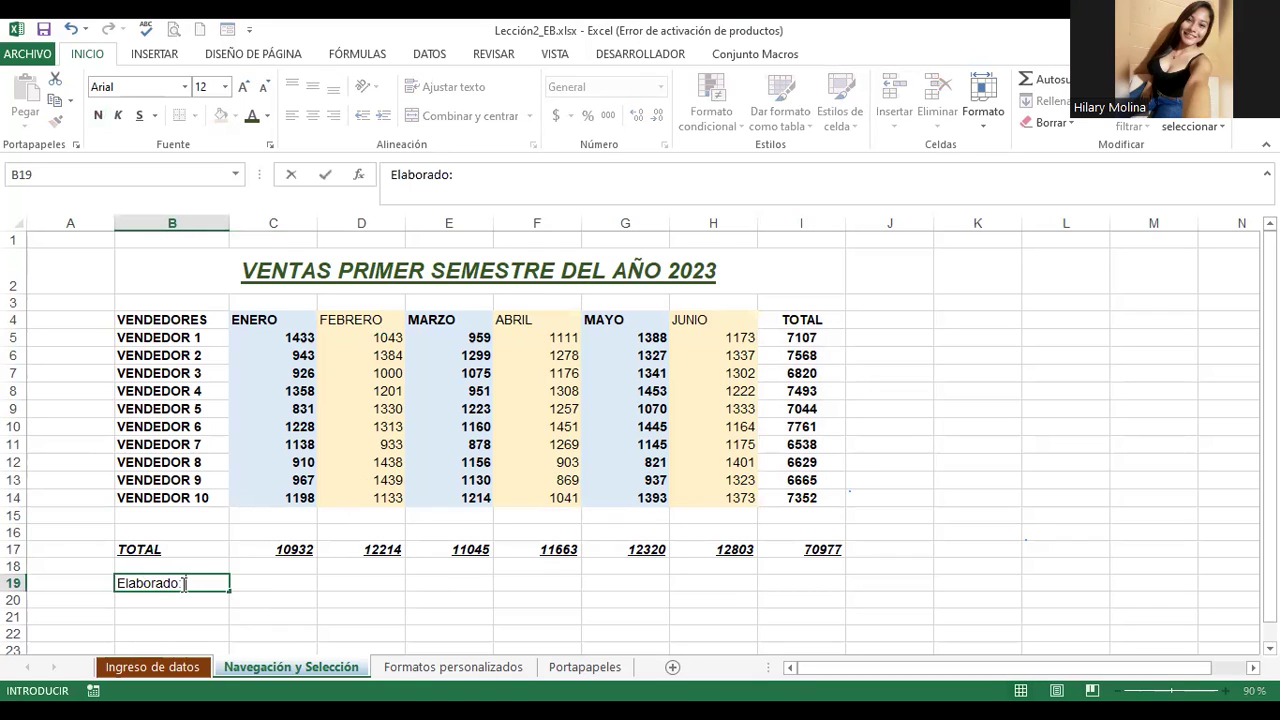
pyautogui.press('Return')
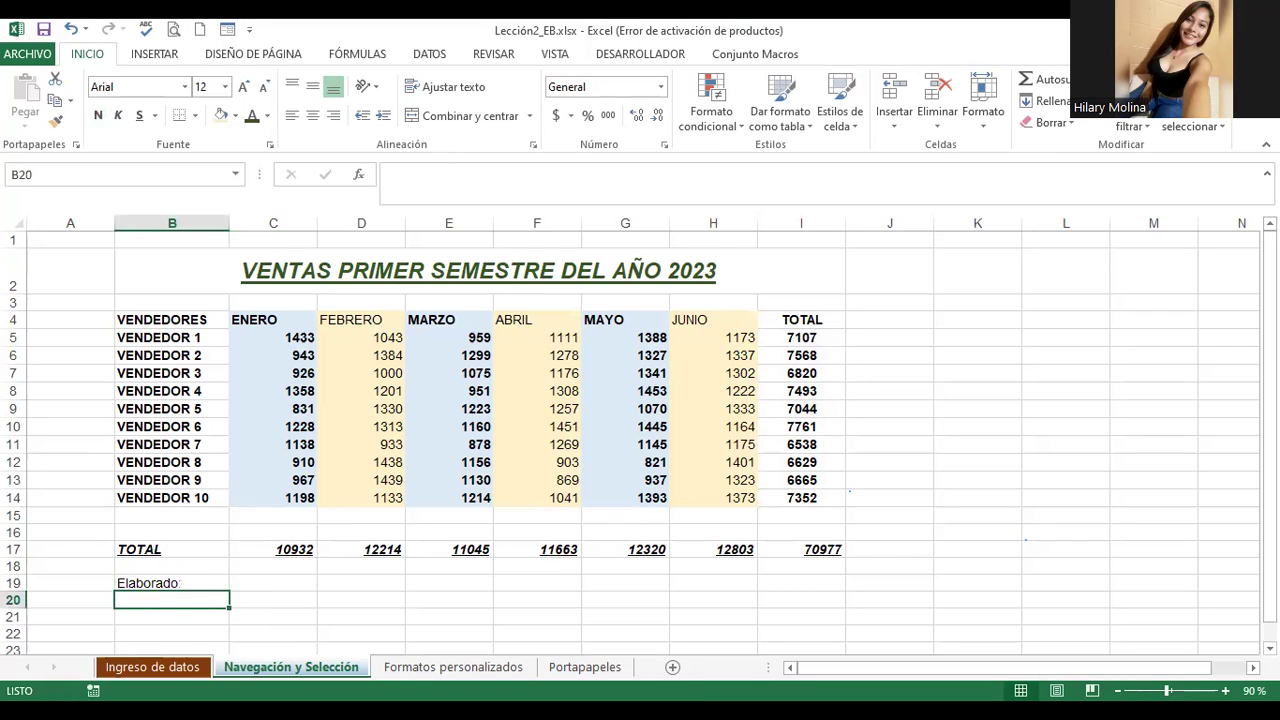
# Switch to the Formatos personalizados sheet, select C3 and zoom in to 120%.
pyautogui.click(436, 674)
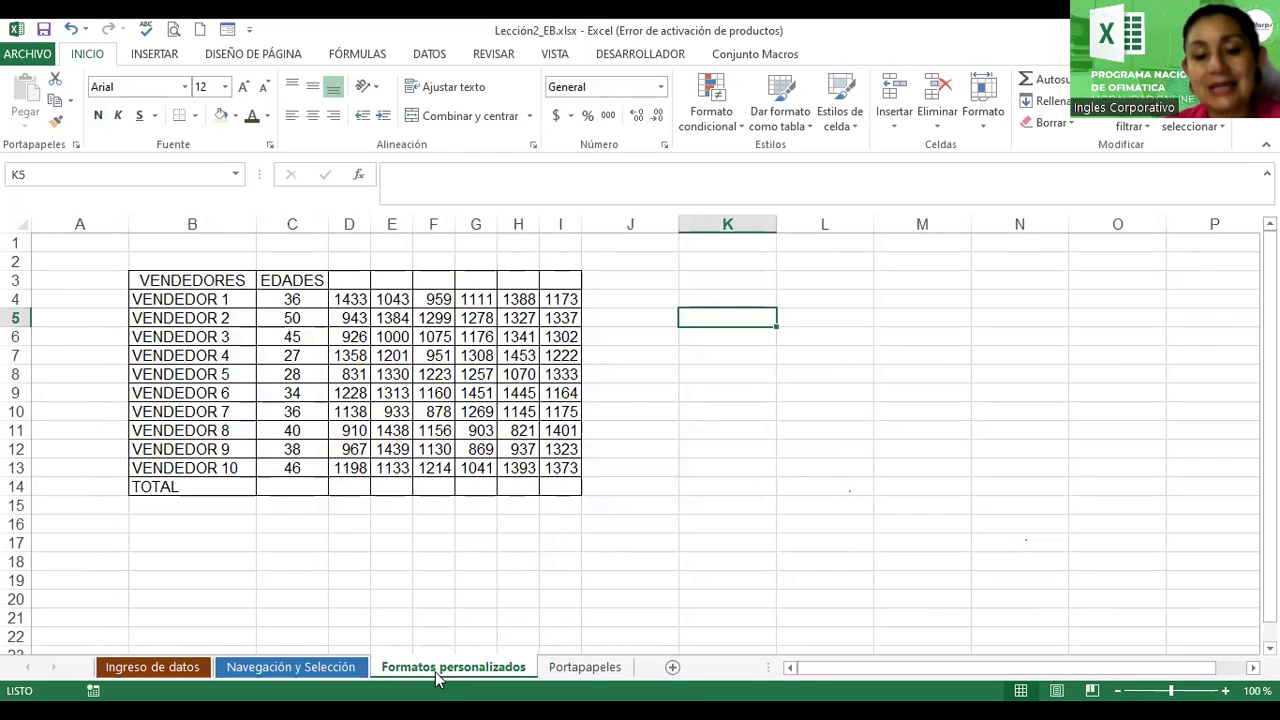
pyautogui.rightClick(436, 675)
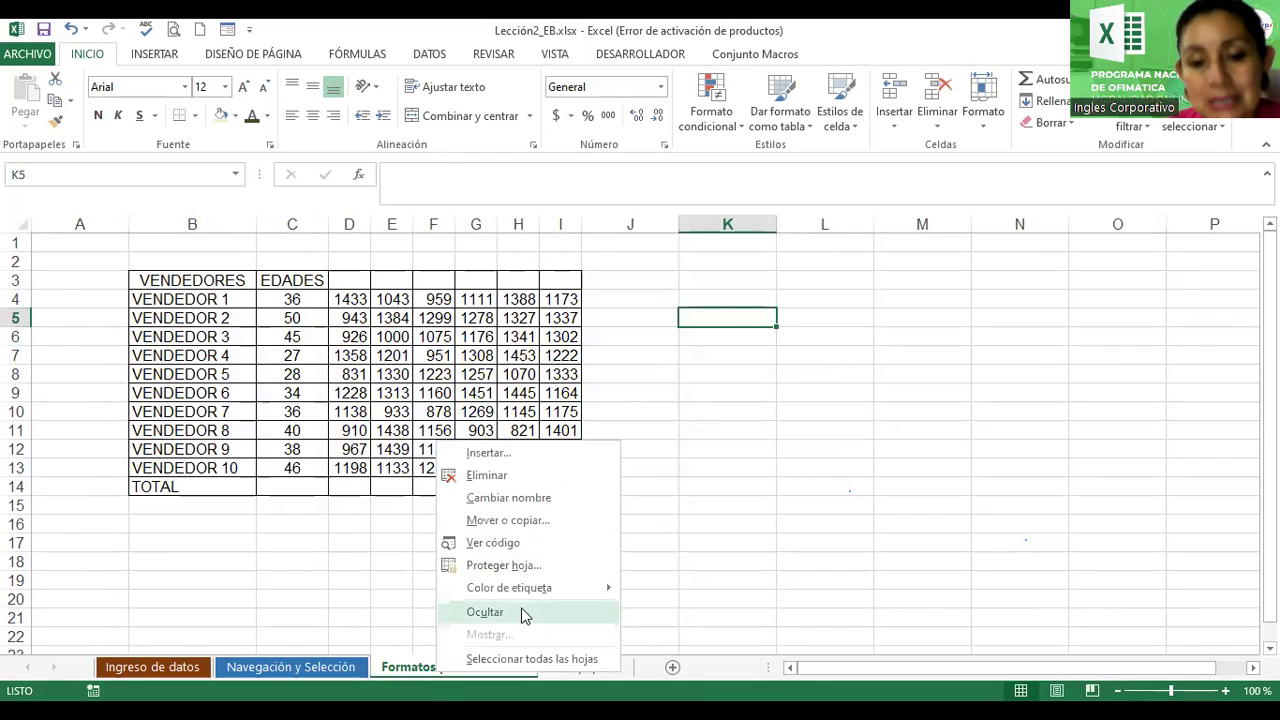
pyautogui.moveTo(527, 591)
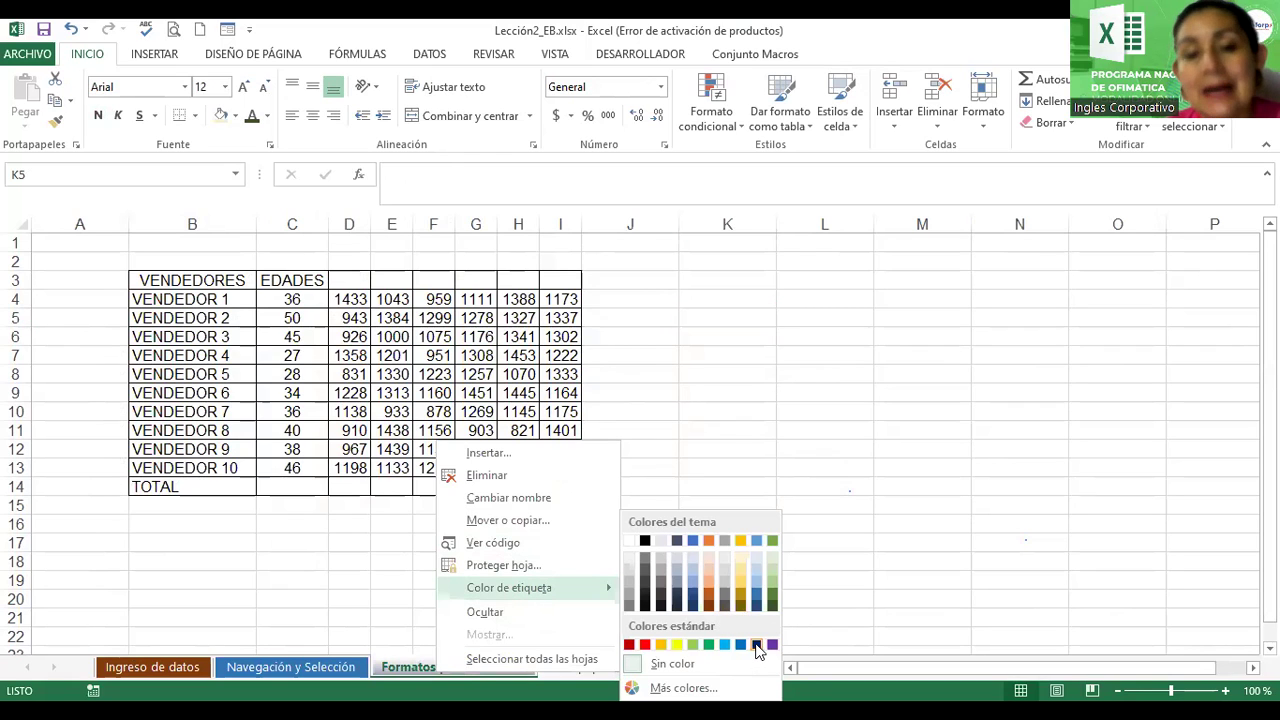
pyautogui.click(316, 285)
pyautogui.click(316, 285)
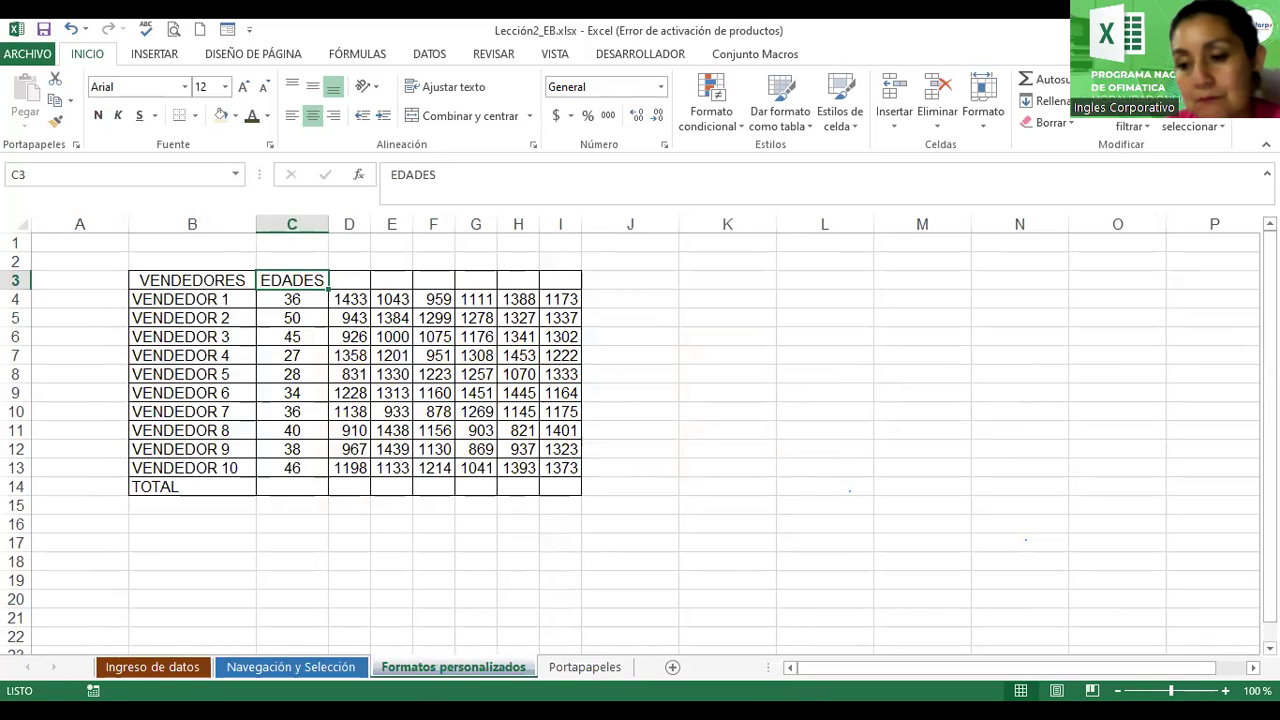
pyautogui.click(1225, 690)
pyautogui.click(1225, 690)
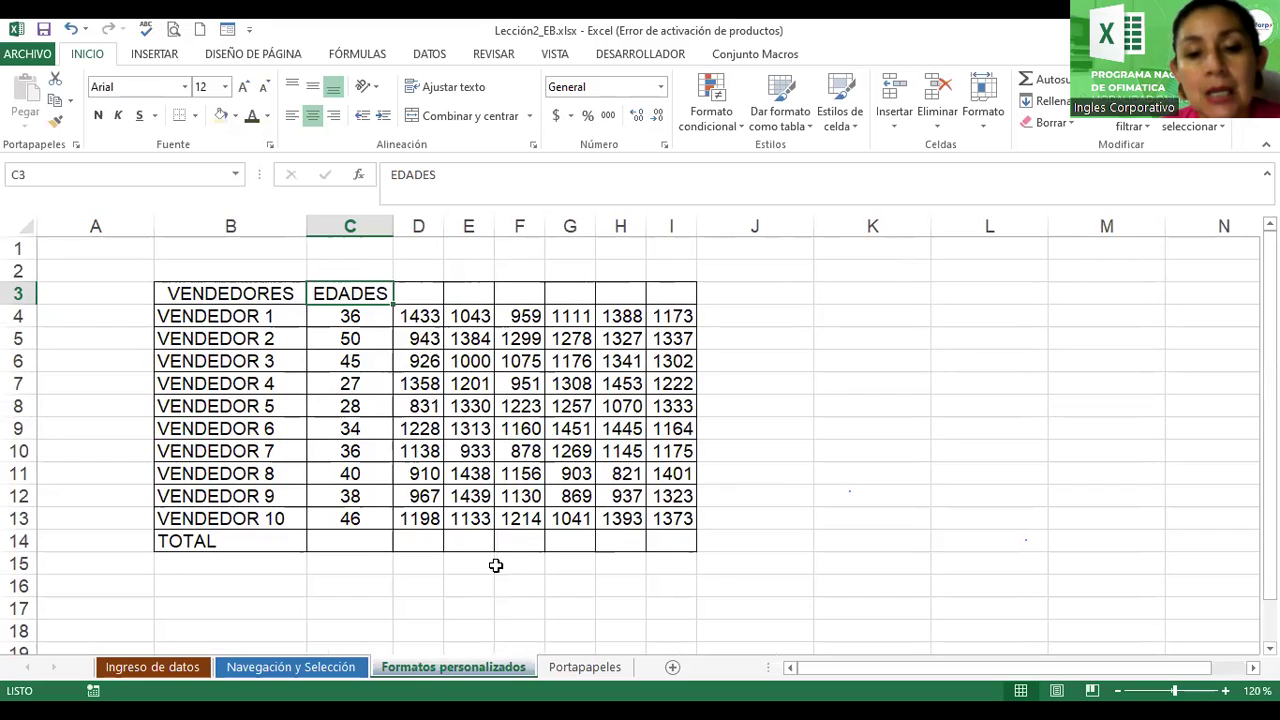
# Enter the header 'Venta 1' in cell D3.
pyautogui.click(420, 318)
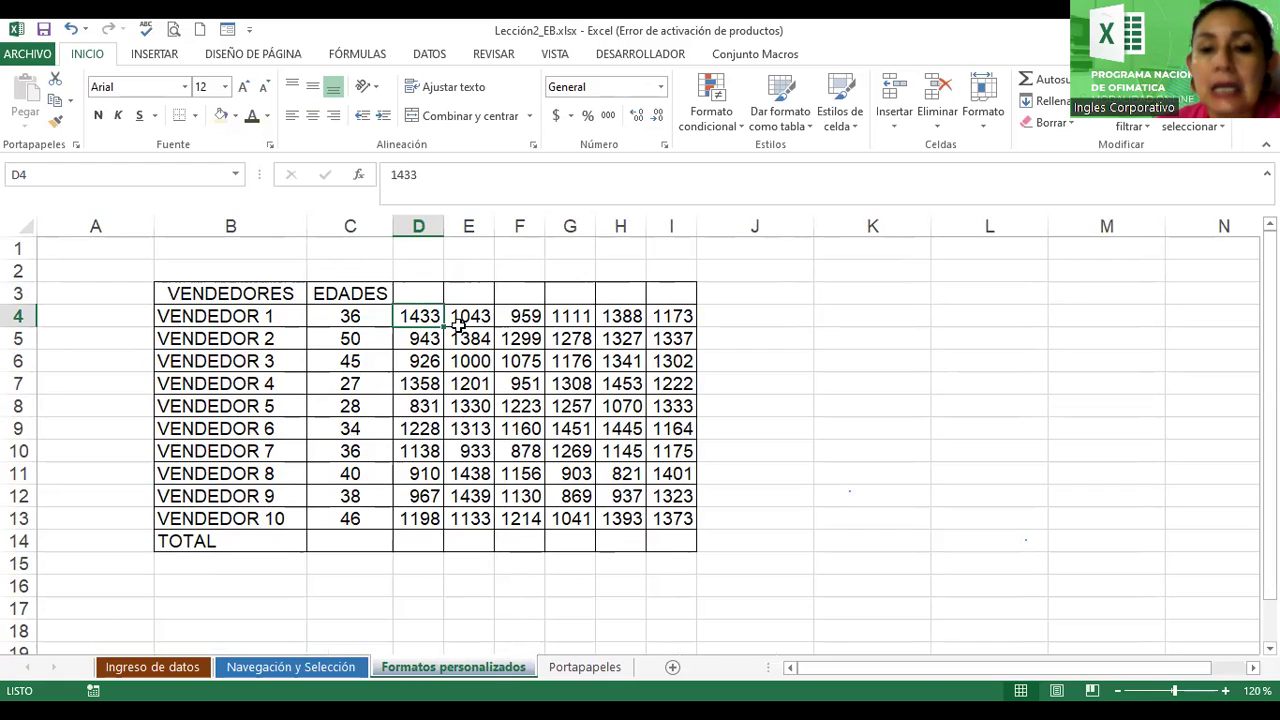
pyautogui.click(417, 290)
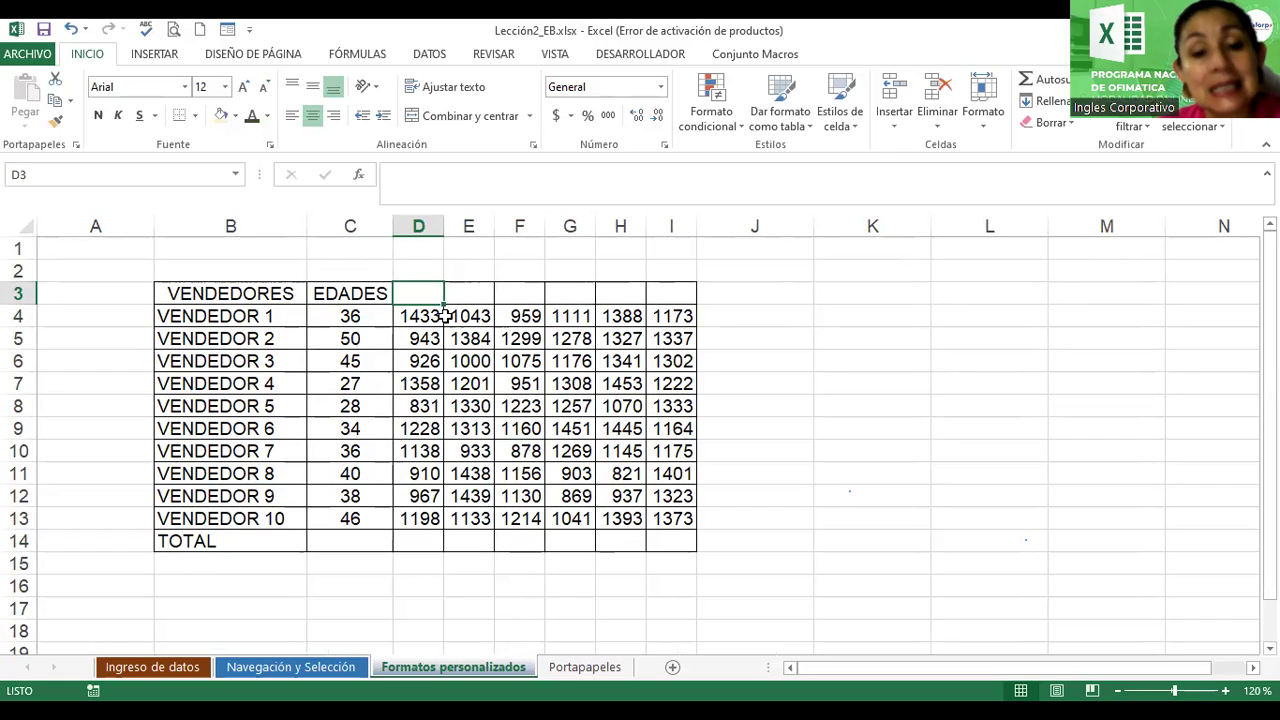
pyautogui.write('Venta')
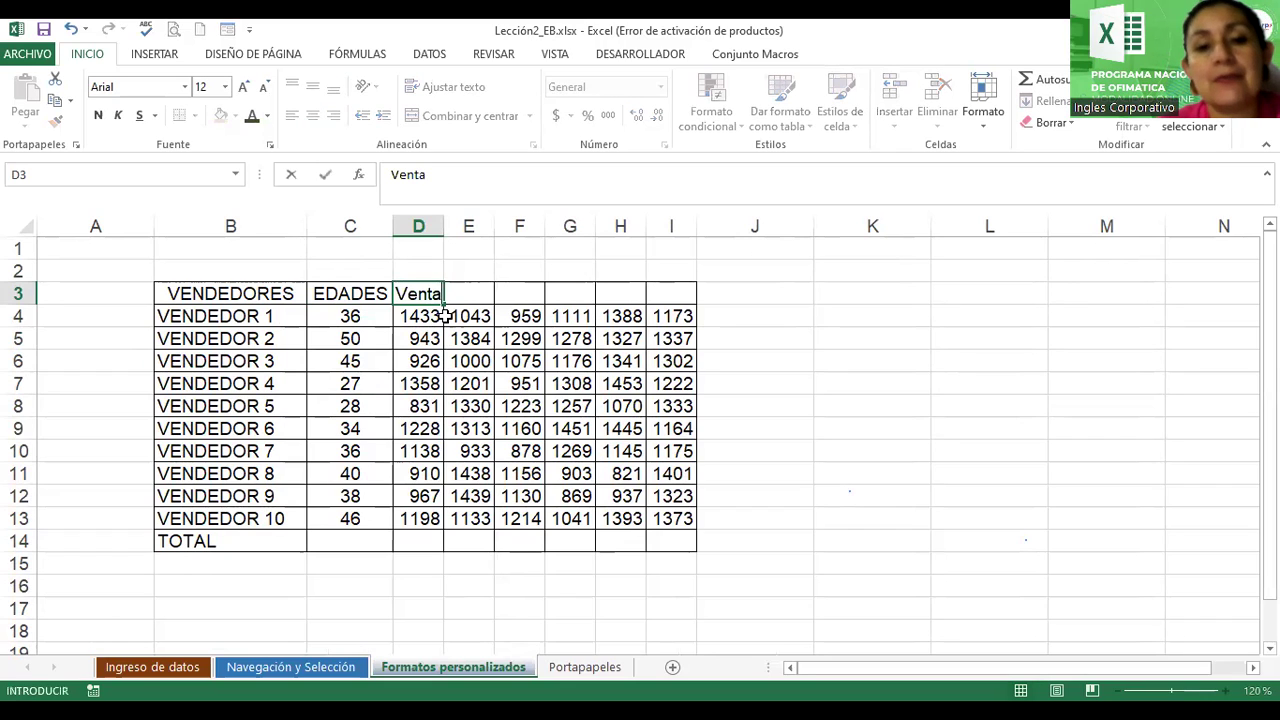
pyautogui.write(' 1')
pyautogui.press('Return')
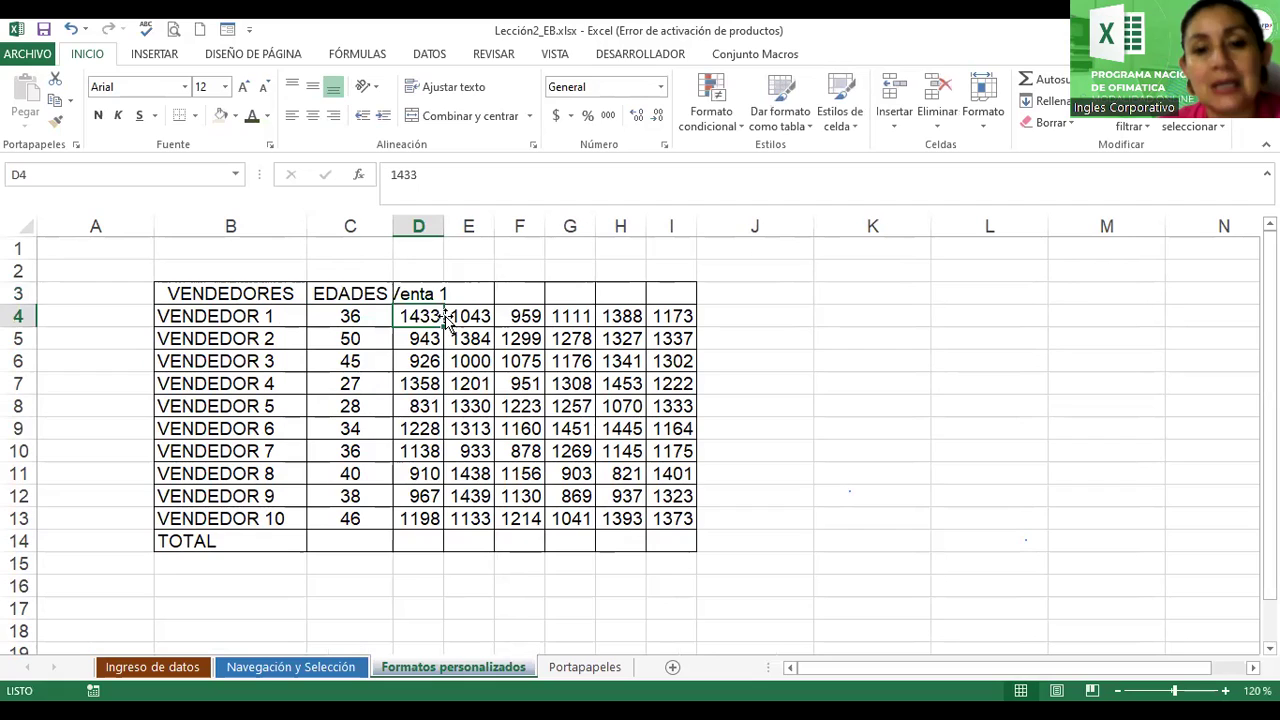
pyautogui.click(420, 294)
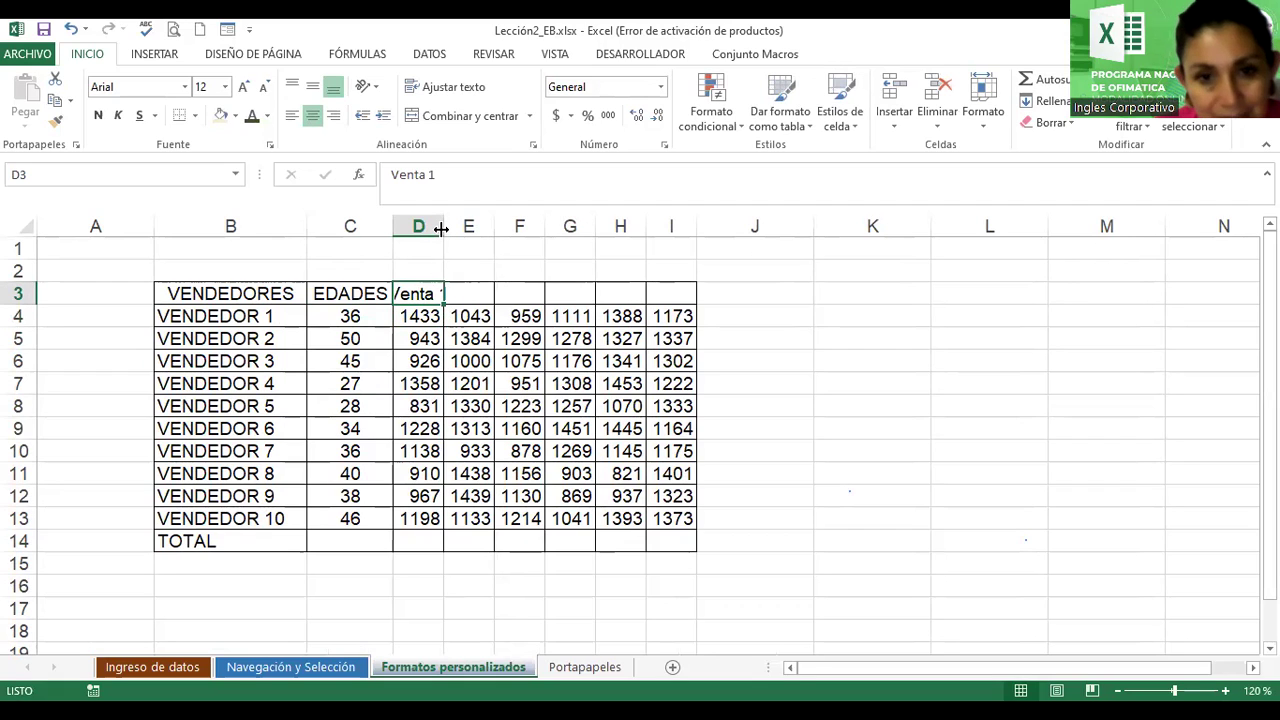
# Widen column D so 'Venta 1' fits fully.
pyautogui.moveTo(441, 229); pyautogui.dragTo(453, 229)
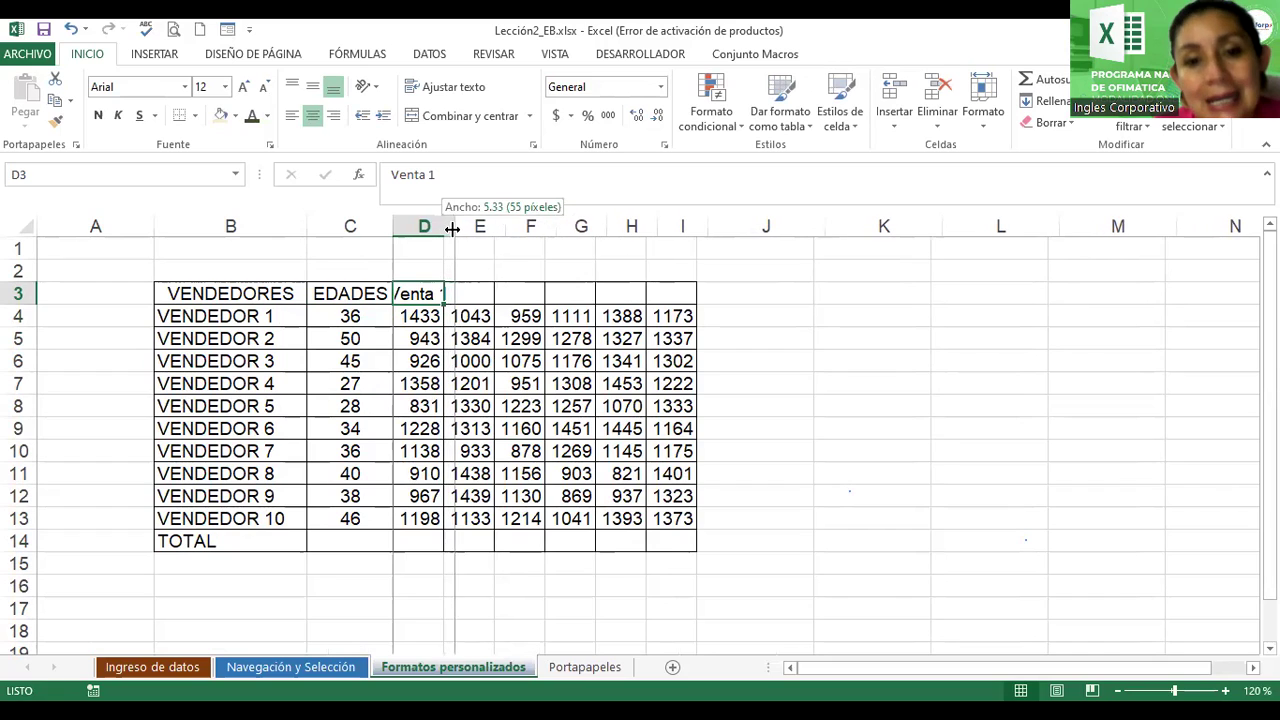
pyautogui.moveTo(452, 229); pyautogui.dragTo(461, 229)
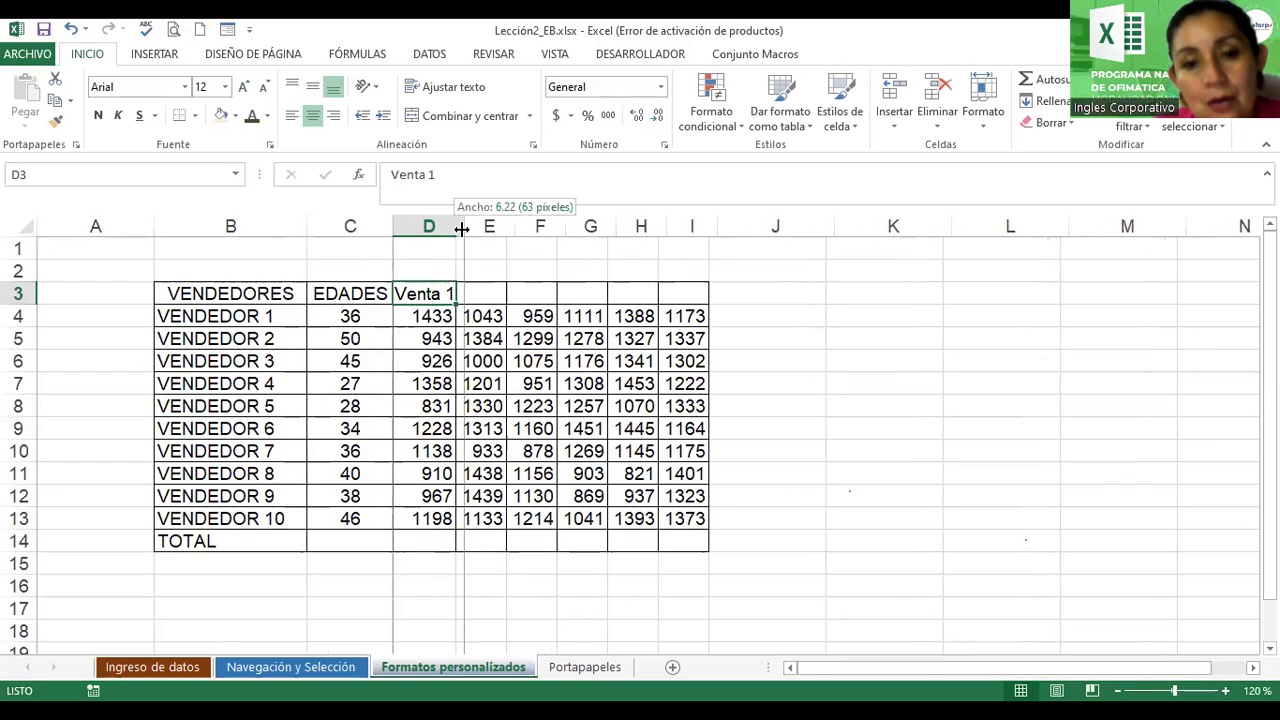
pyautogui.moveTo(465, 229); pyautogui.dragTo(474, 229)
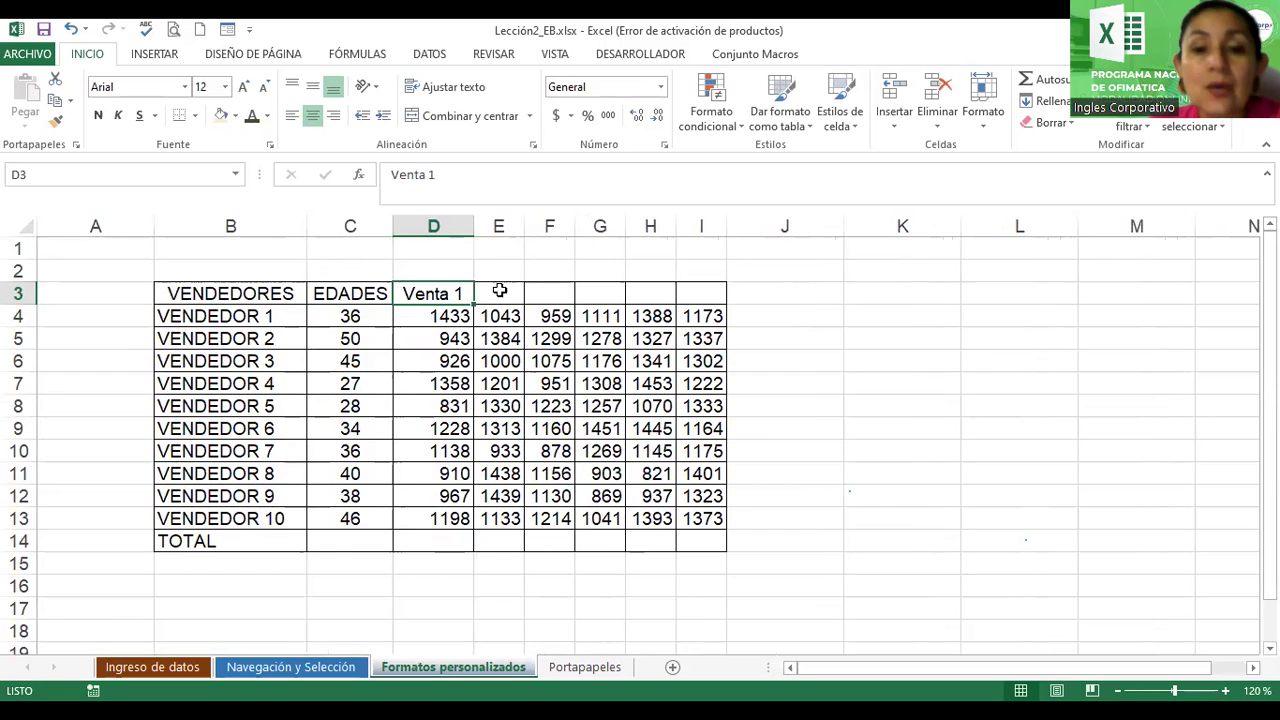
pyautogui.click(497, 291)
pyautogui.press('Right')
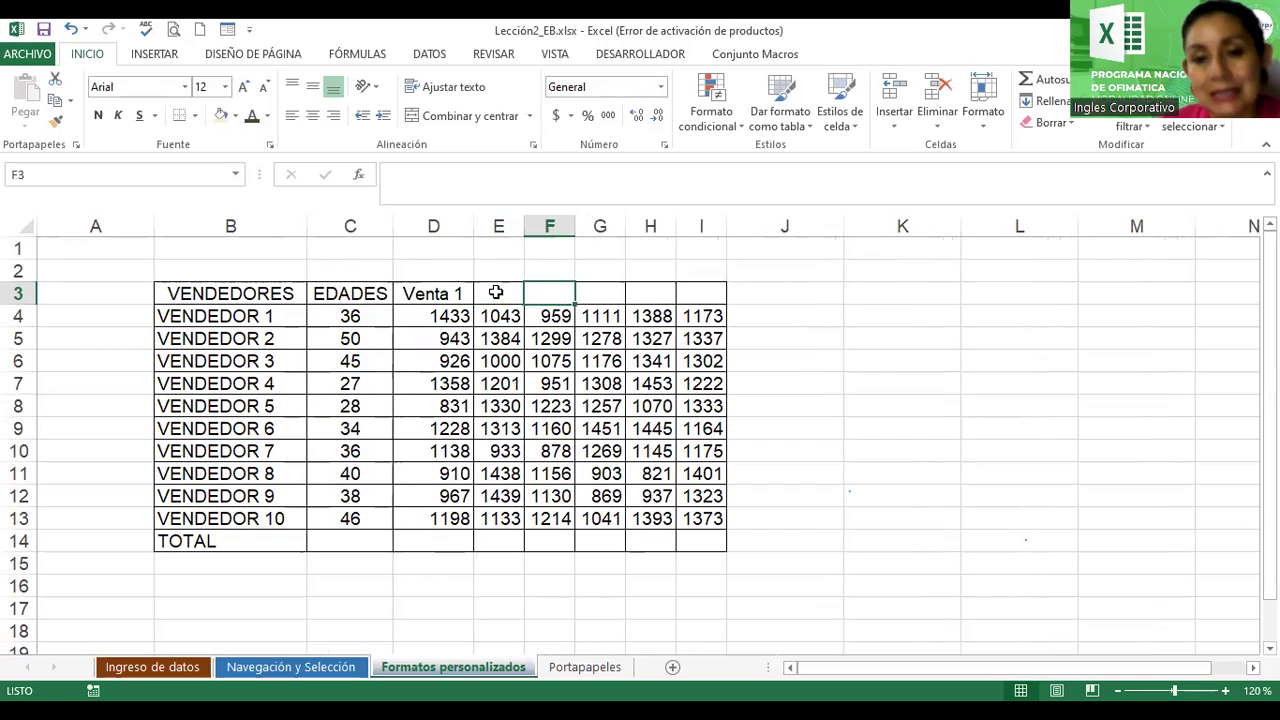
pyautogui.press('Right')
pyautogui.press('Right')
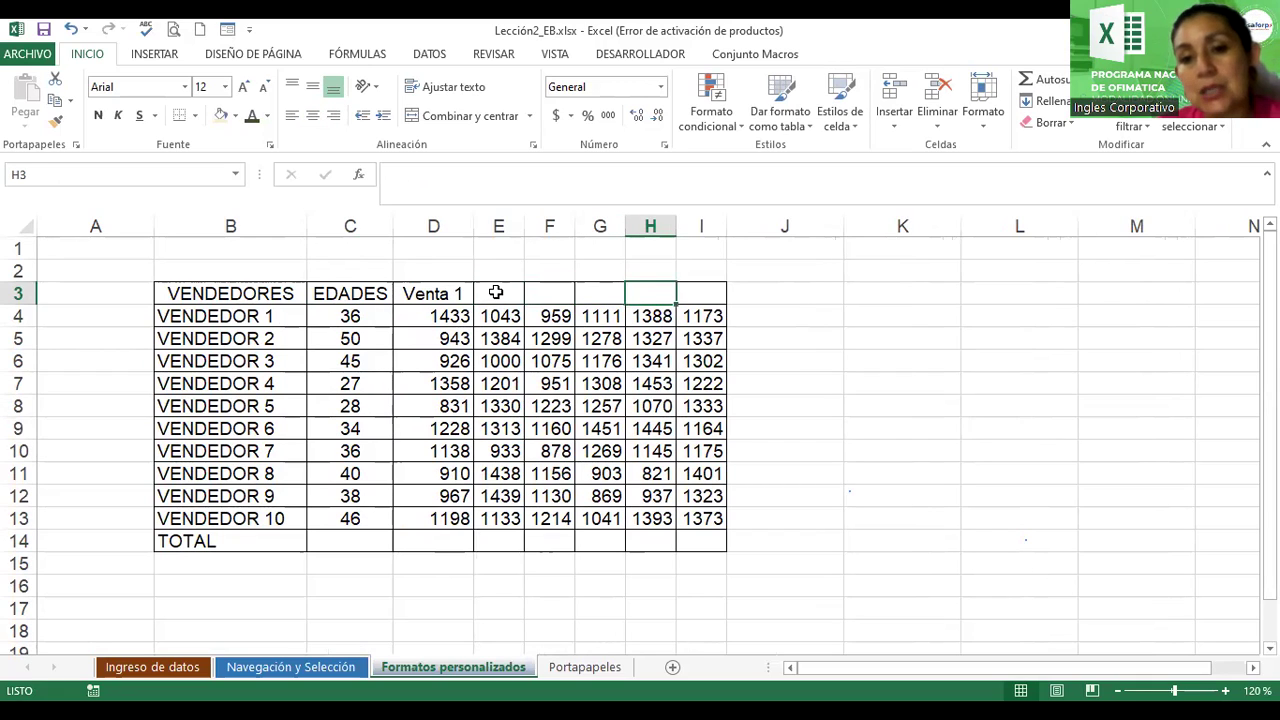
pyautogui.press('Right')
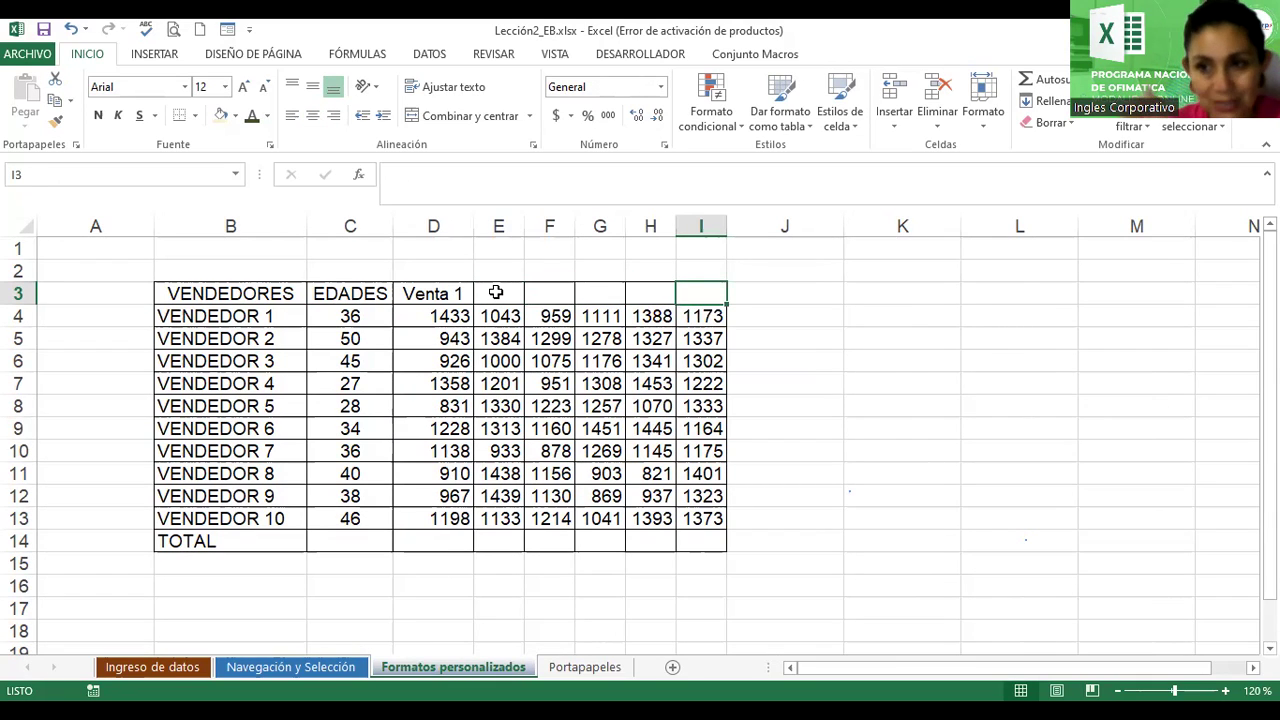
pyautogui.click(432, 294)
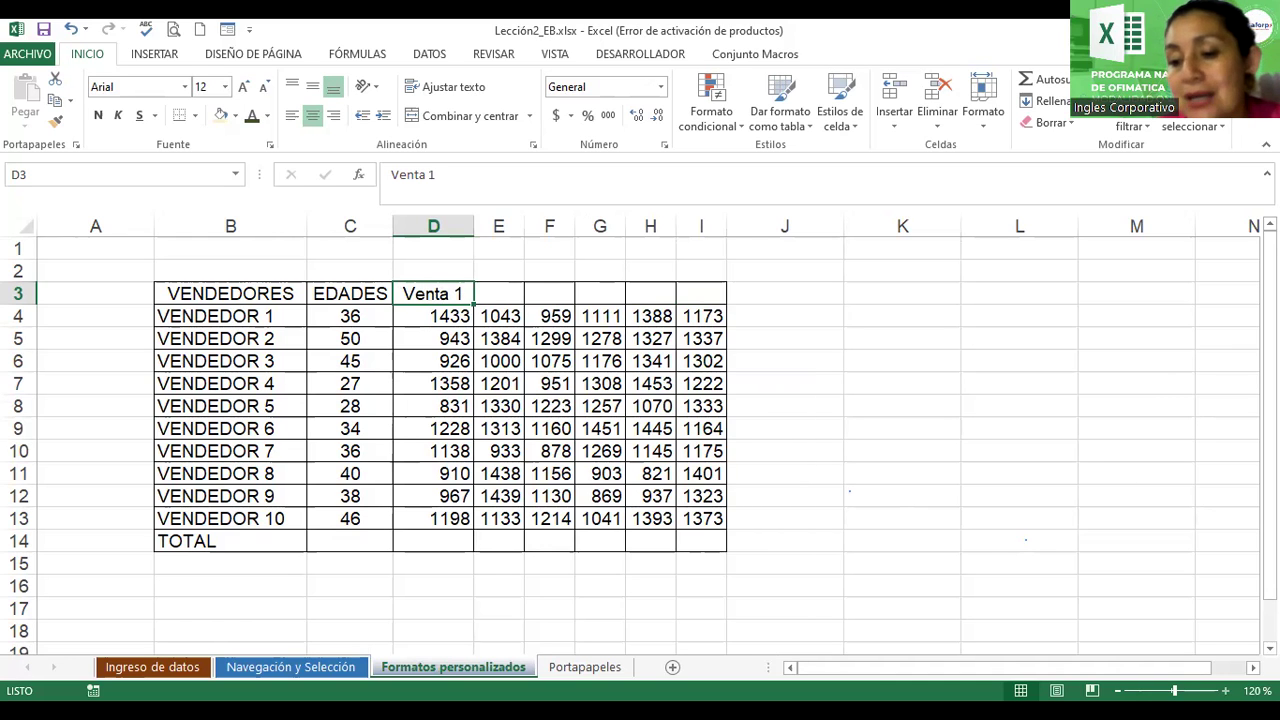
# Zoom to 150% and fine-tune the width of column D.
pyautogui.scroll(2, 771, 399)
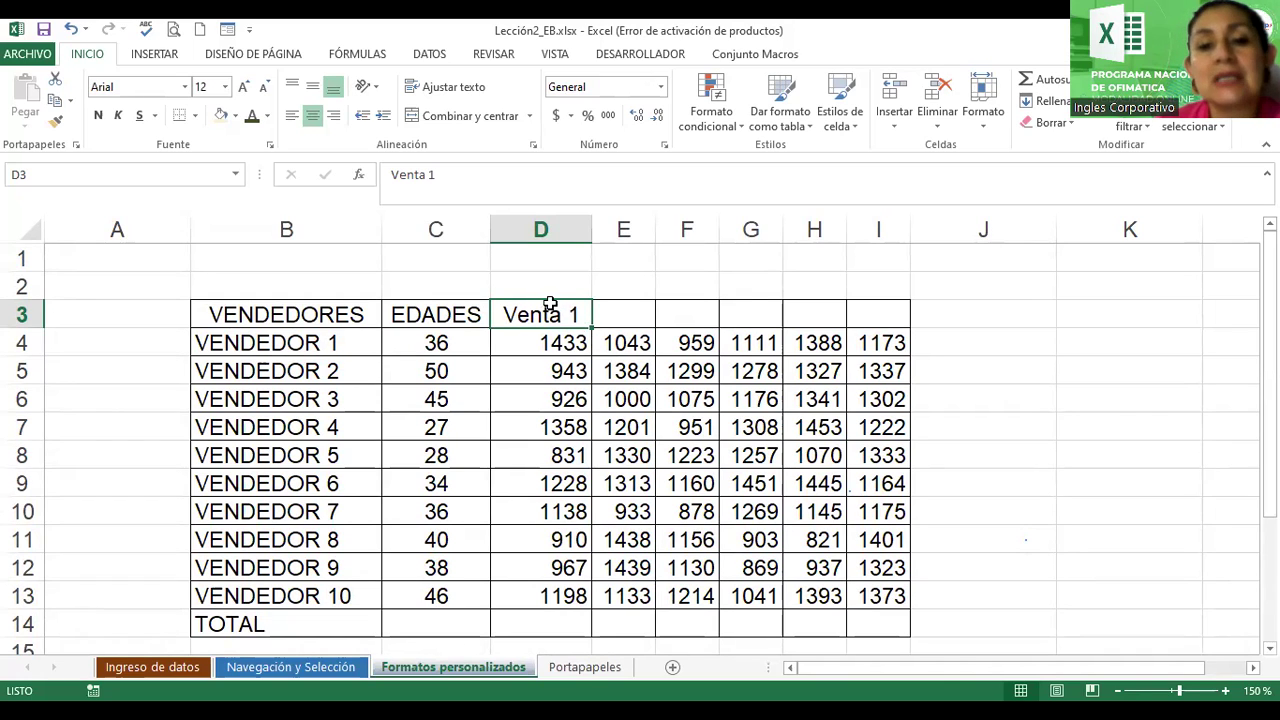
pyautogui.moveTo(537, 314); pyautogui.dragTo(555, 553)
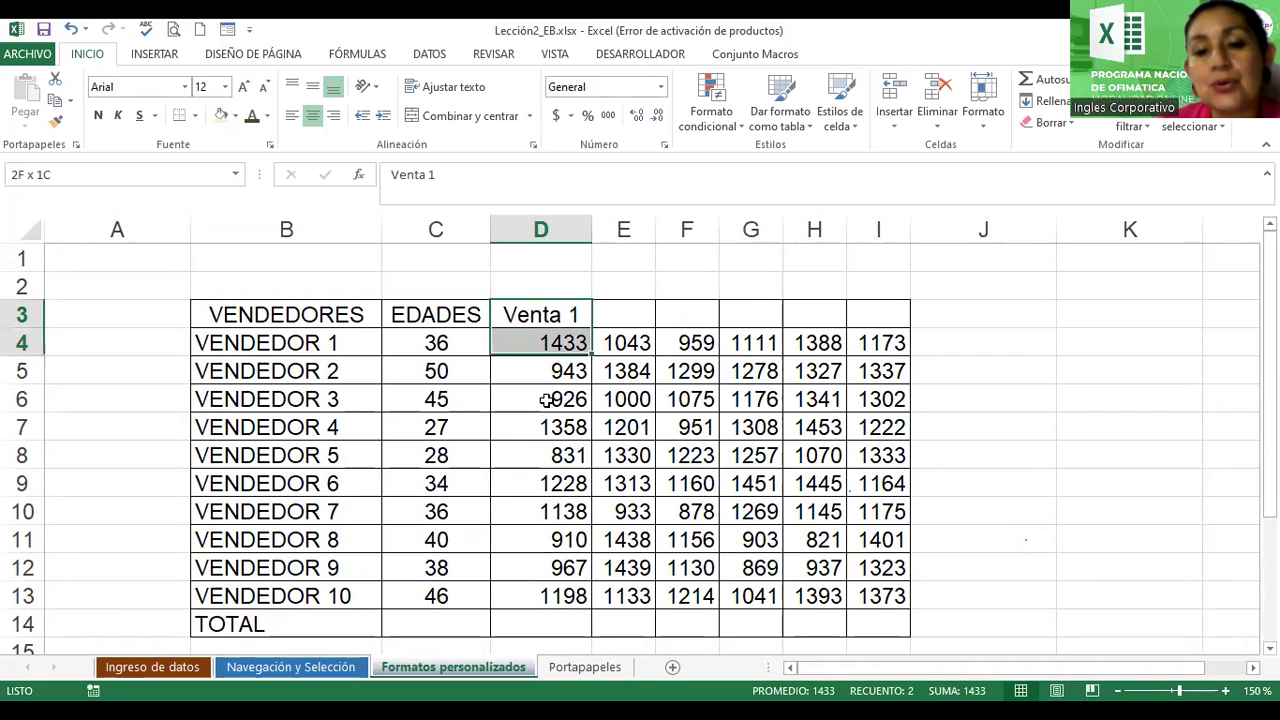
pyautogui.click(551, 457)
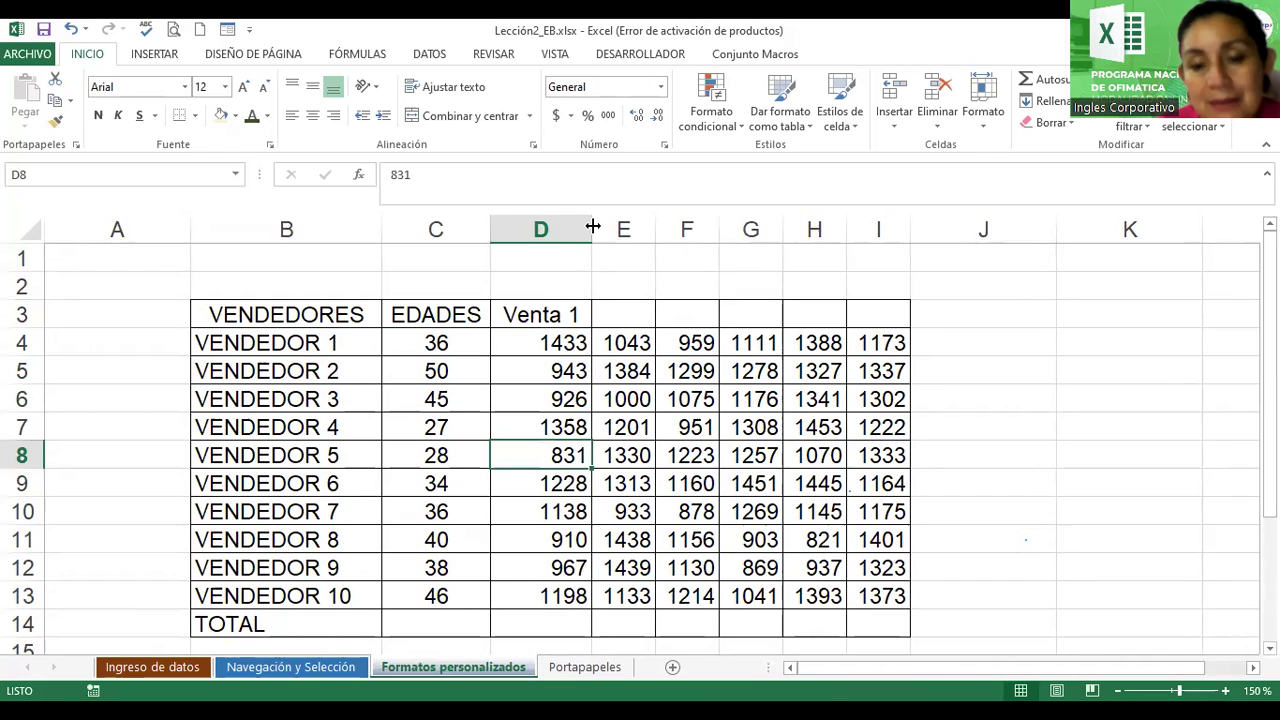
pyautogui.moveTo(592, 229); pyautogui.dragTo(606, 225)
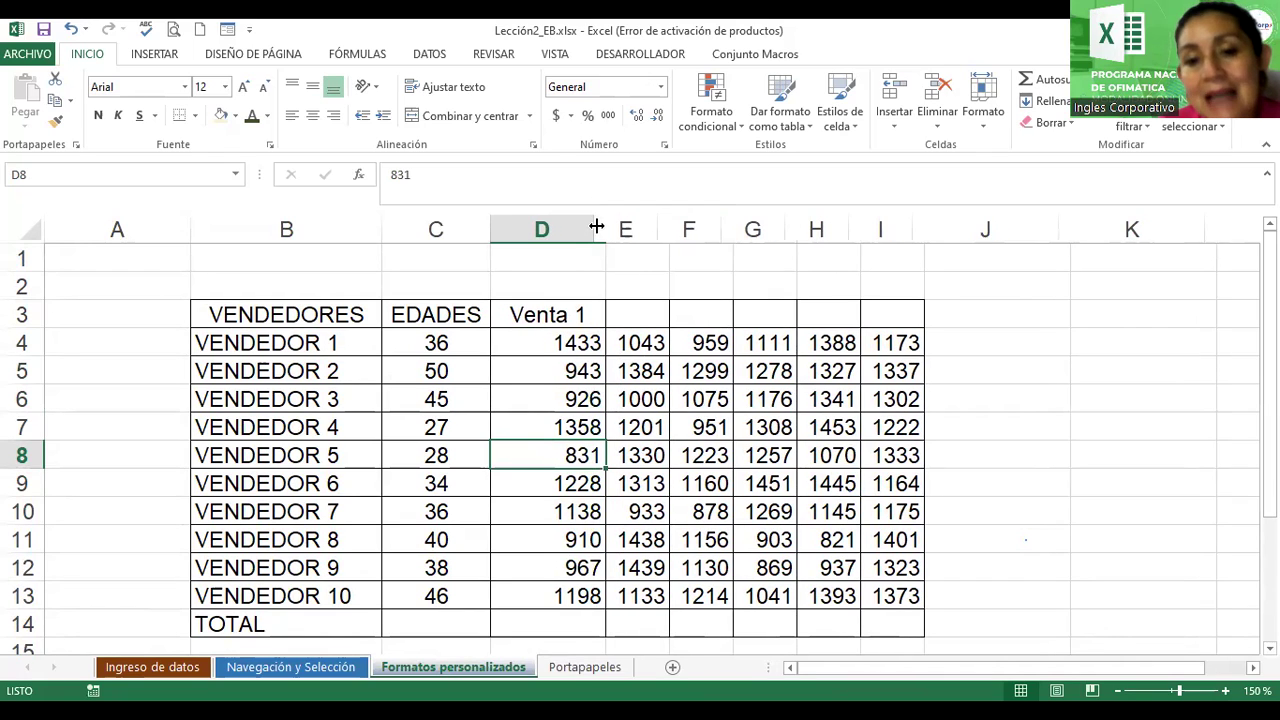
pyautogui.moveTo(607, 224); pyautogui.dragTo(604, 224)
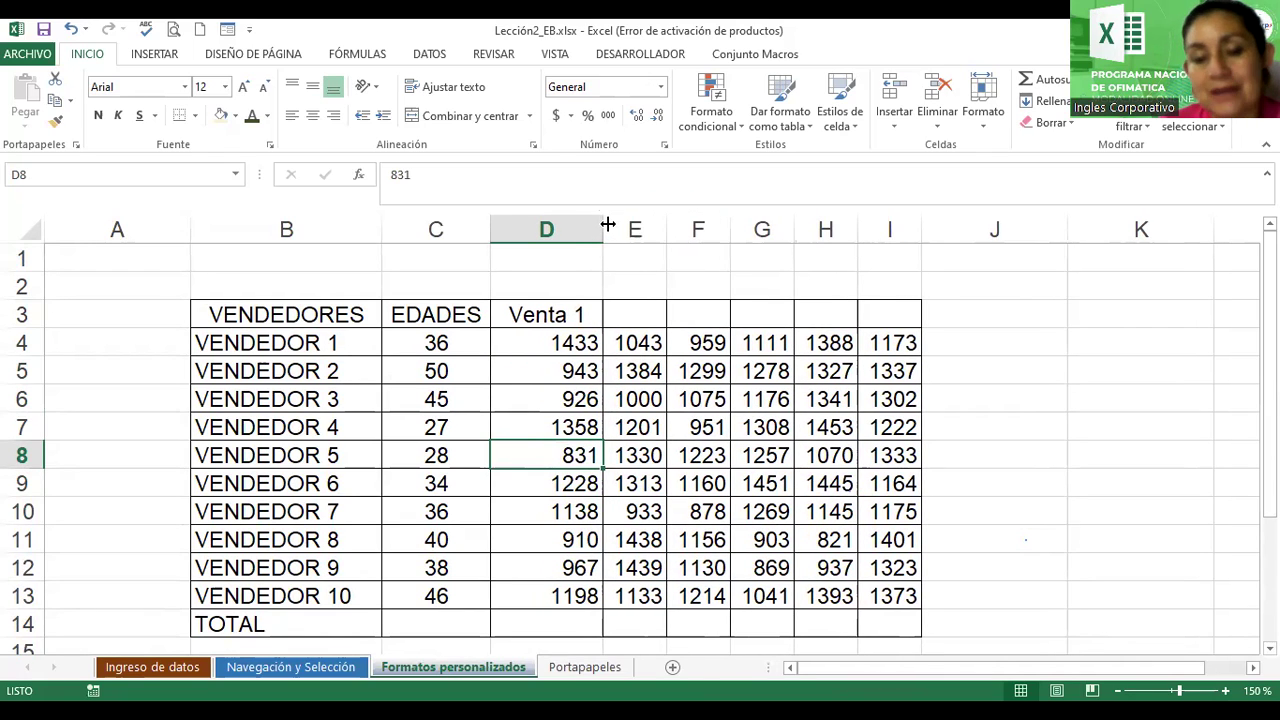
pyautogui.click(570, 313)
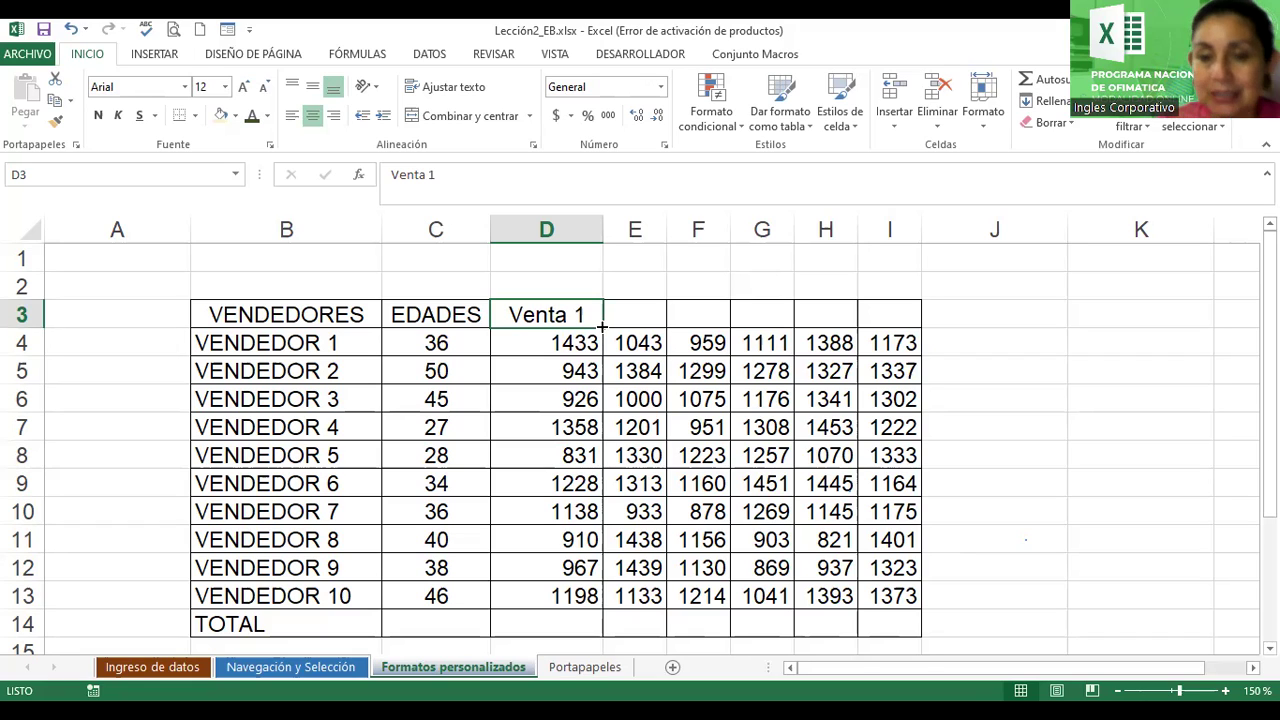
# Auto-fill the series Venta 2 through Venta 6 from D3 across E3:I3.
pyautogui.moveTo(602, 326); pyautogui.dragTo(890, 315)
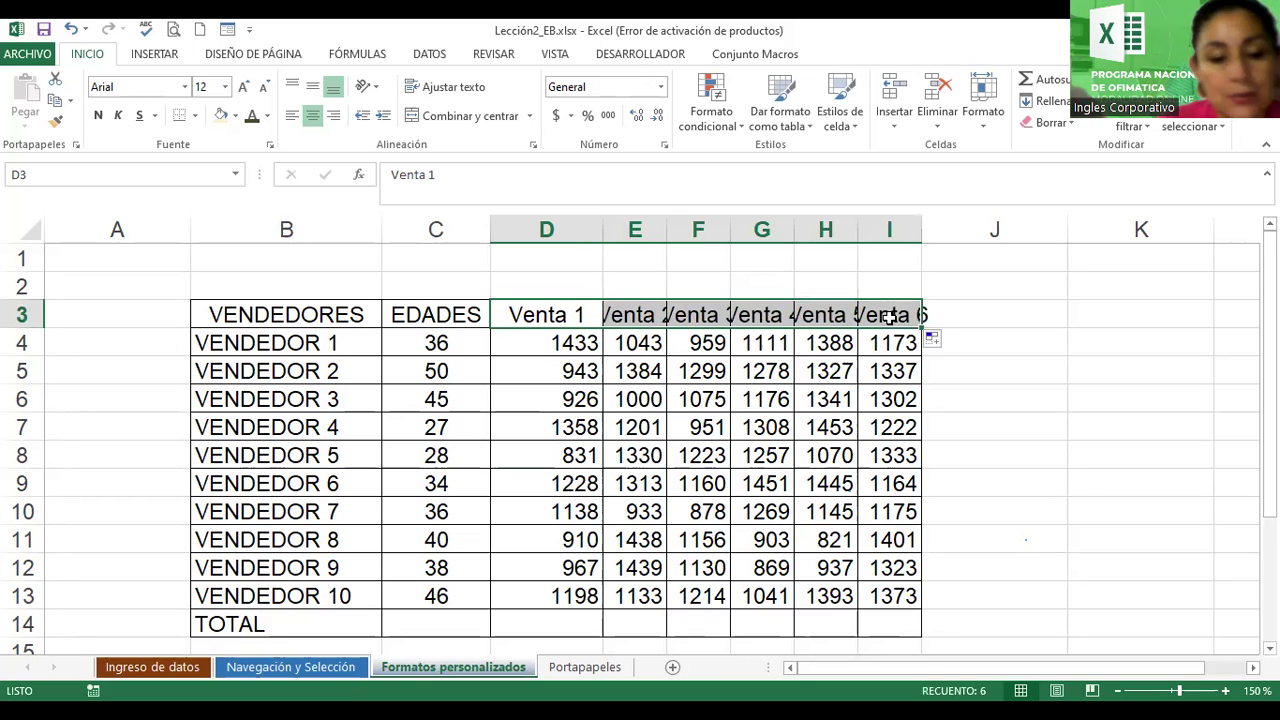
pyautogui.hotkey('ctrl', 'z')
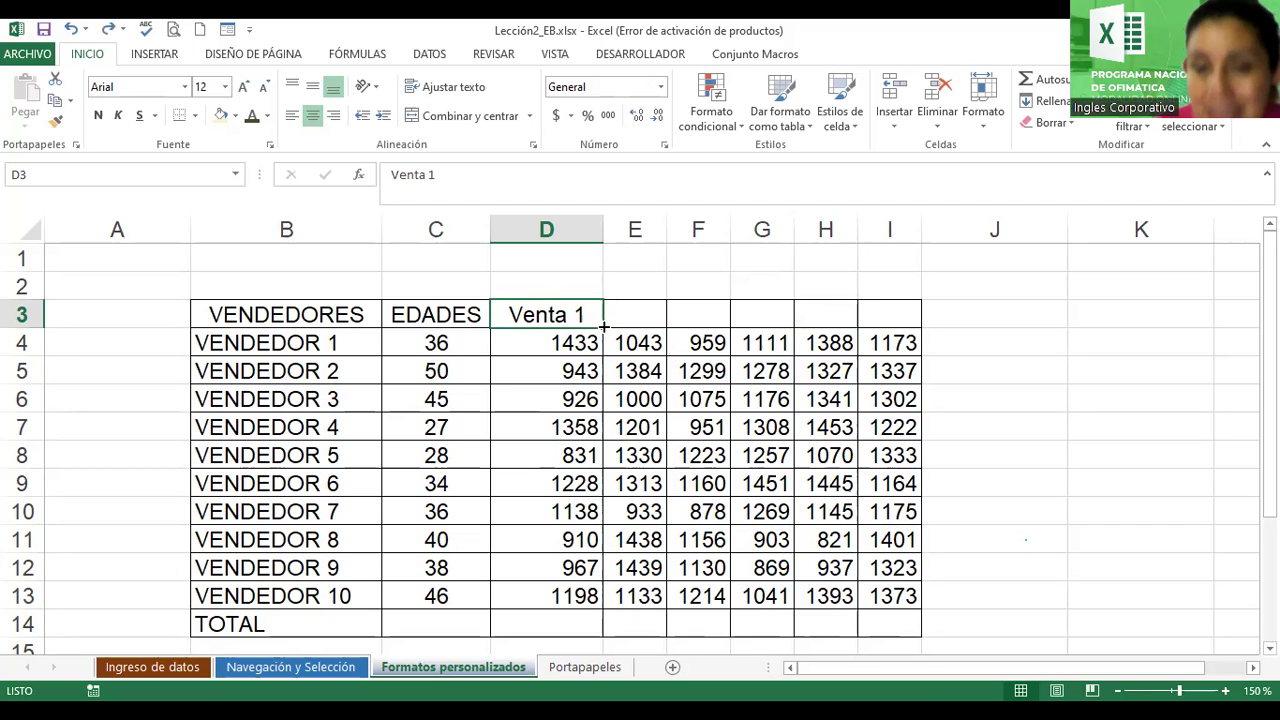
pyautogui.moveTo(604, 327); pyautogui.dragTo(716, 325)
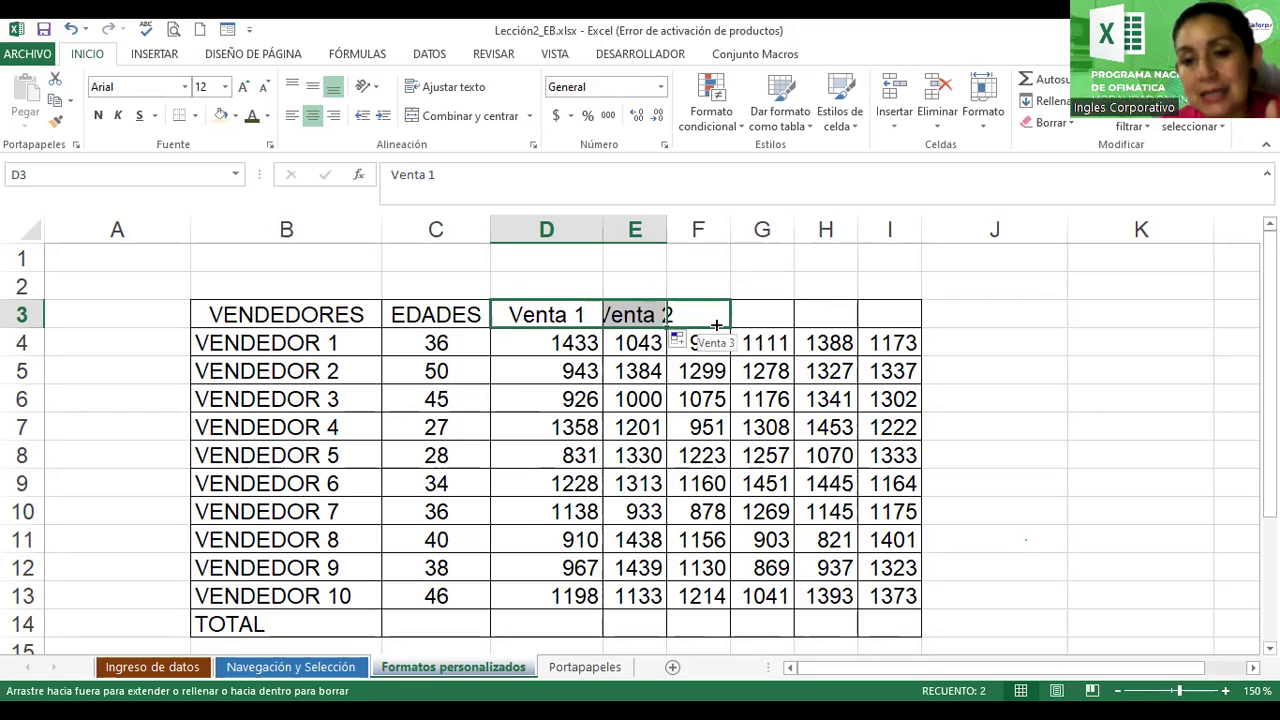
pyautogui.moveTo(716, 325); pyautogui.dragTo(899, 330)
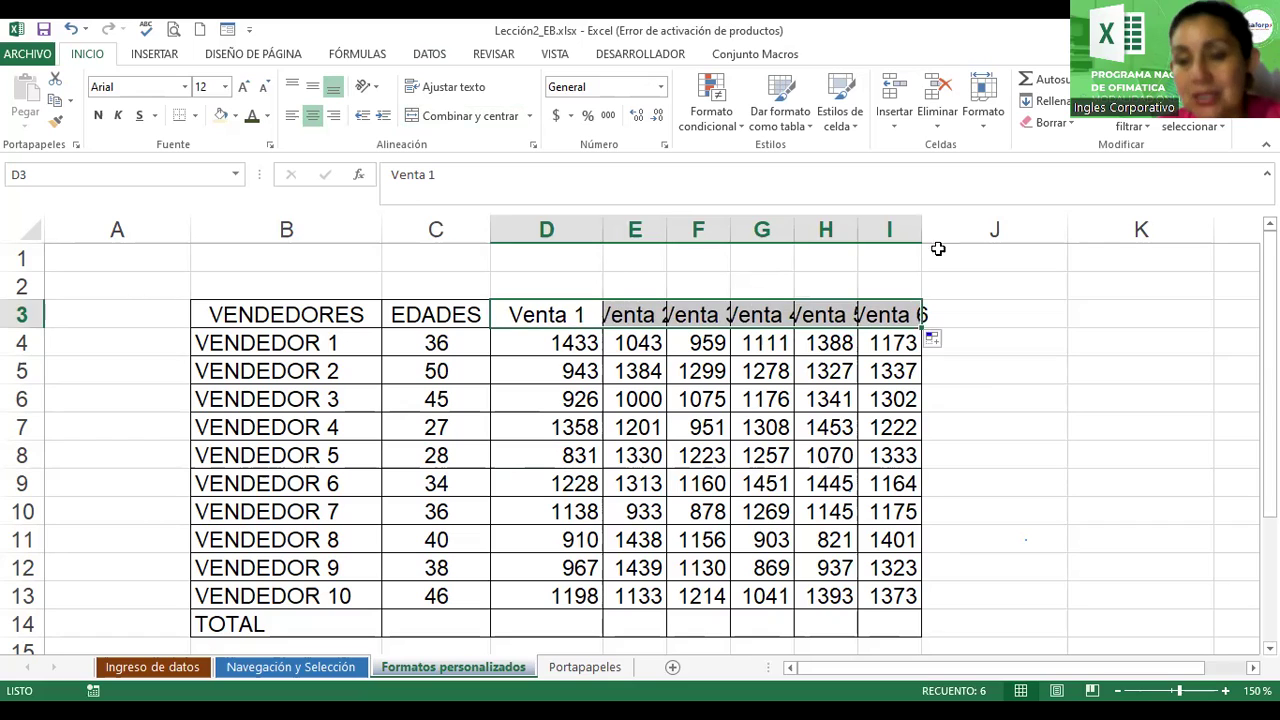
# Set columns D through I to width 20, then change it to 15.
pyautogui.click(986, 130)
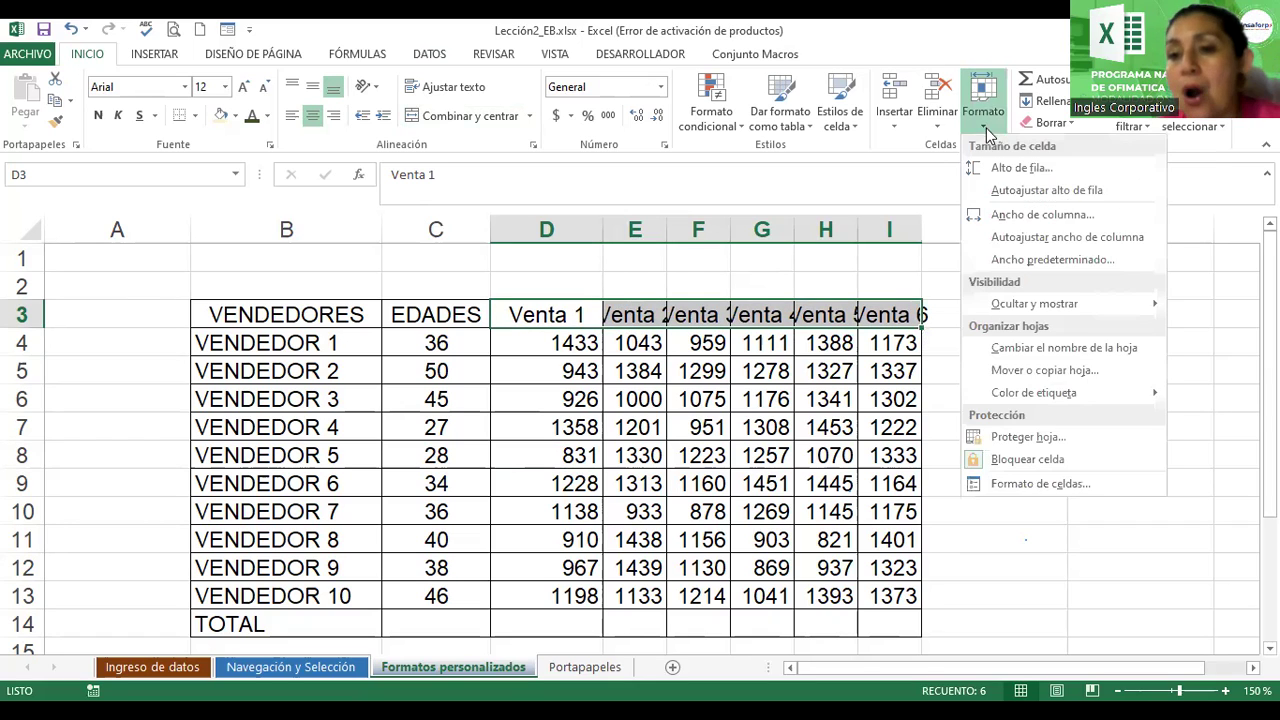
pyautogui.click(998, 215)
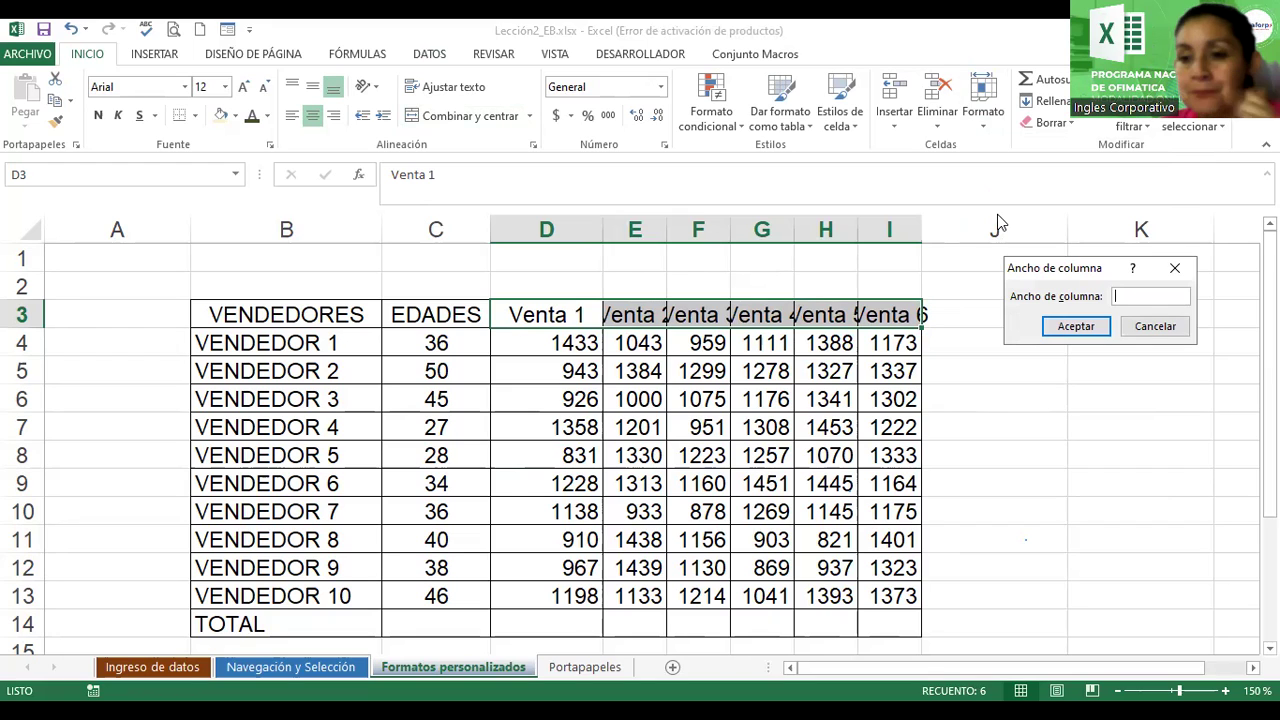
pyautogui.write('20')
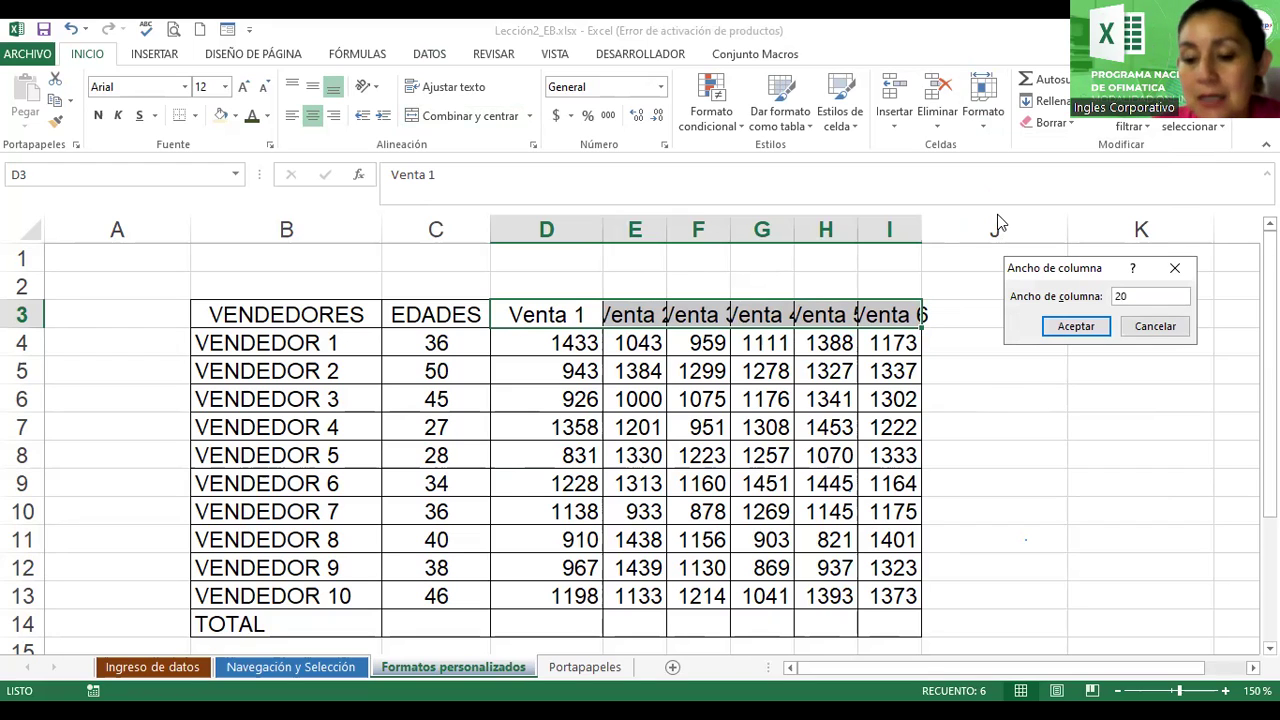
pyautogui.press('Return')
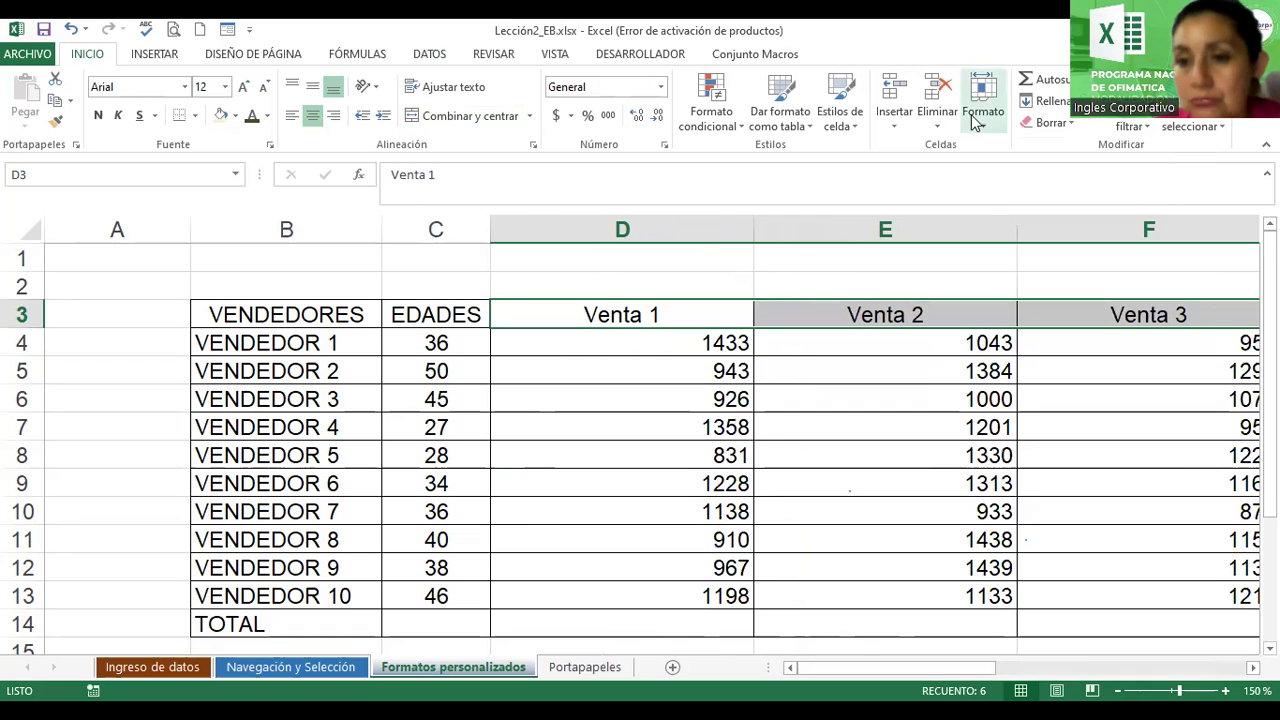
pyautogui.click(982, 118)
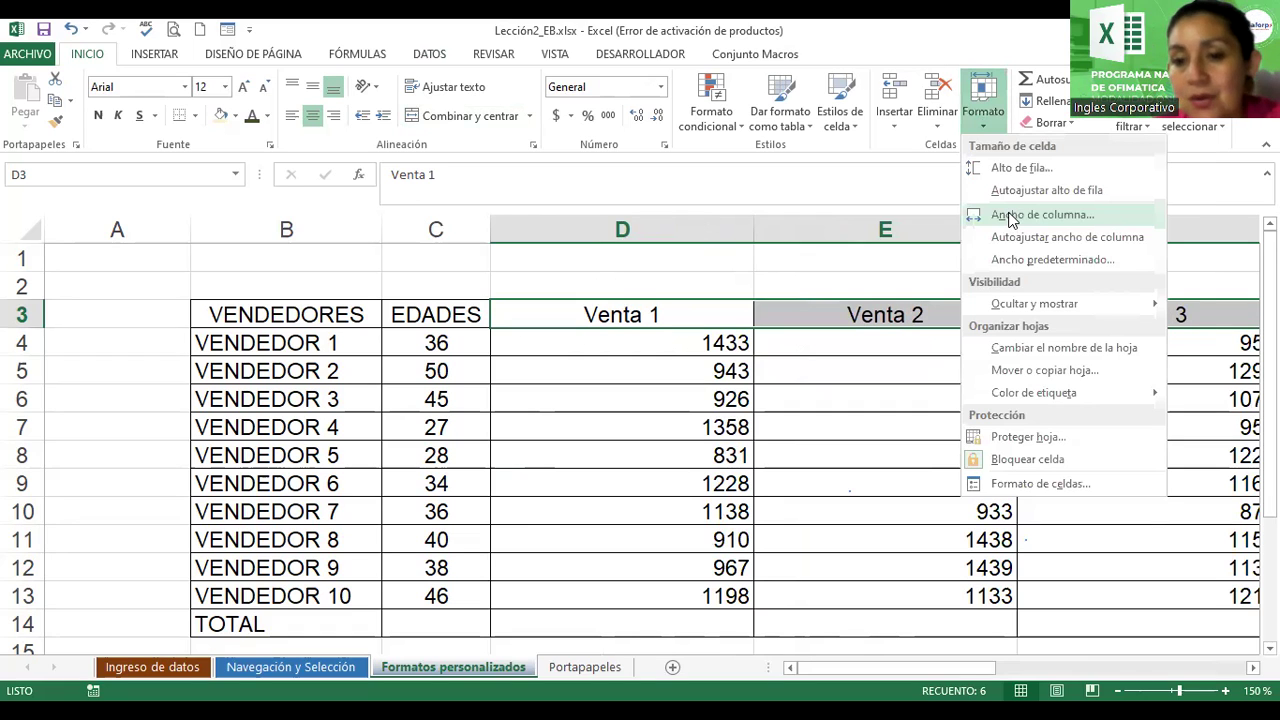
pyautogui.click(1011, 217)
pyautogui.write('1')
pyautogui.press('BackSpace')
pyautogui.write('15')
pyautogui.press('Return')
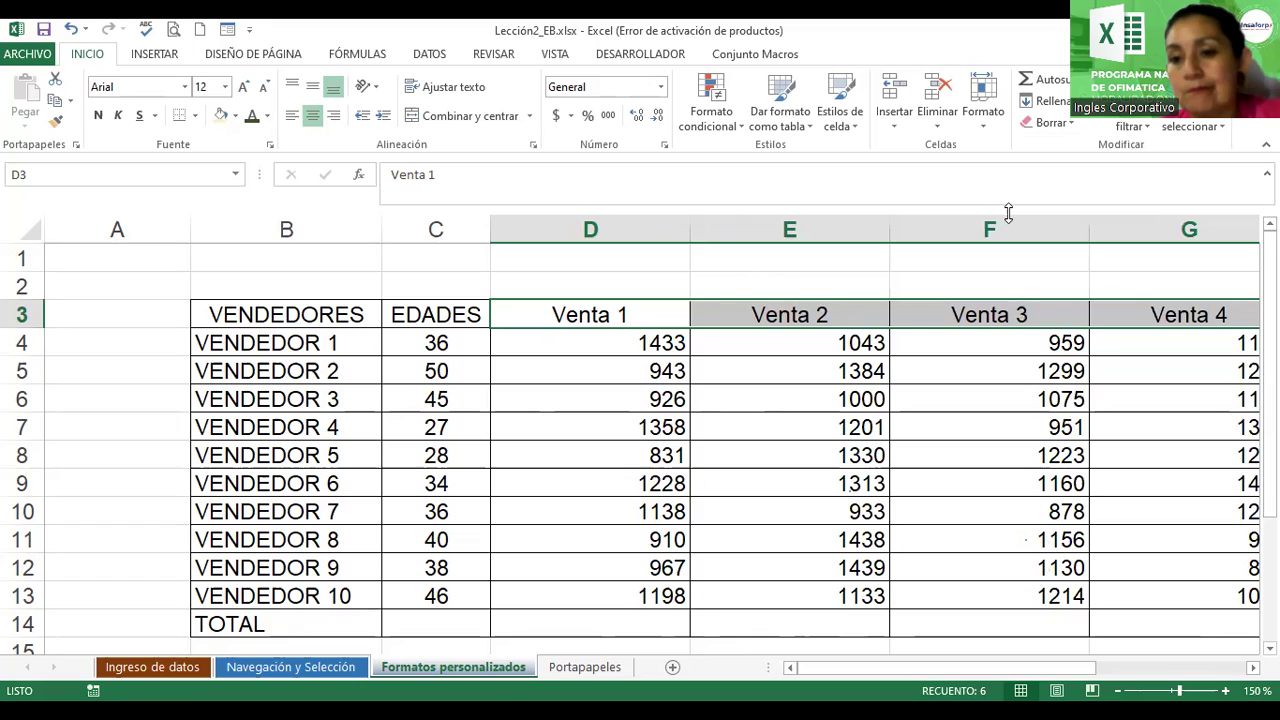
# Set columns D through I to a narrow width of 8.
pyautogui.click(983, 115)
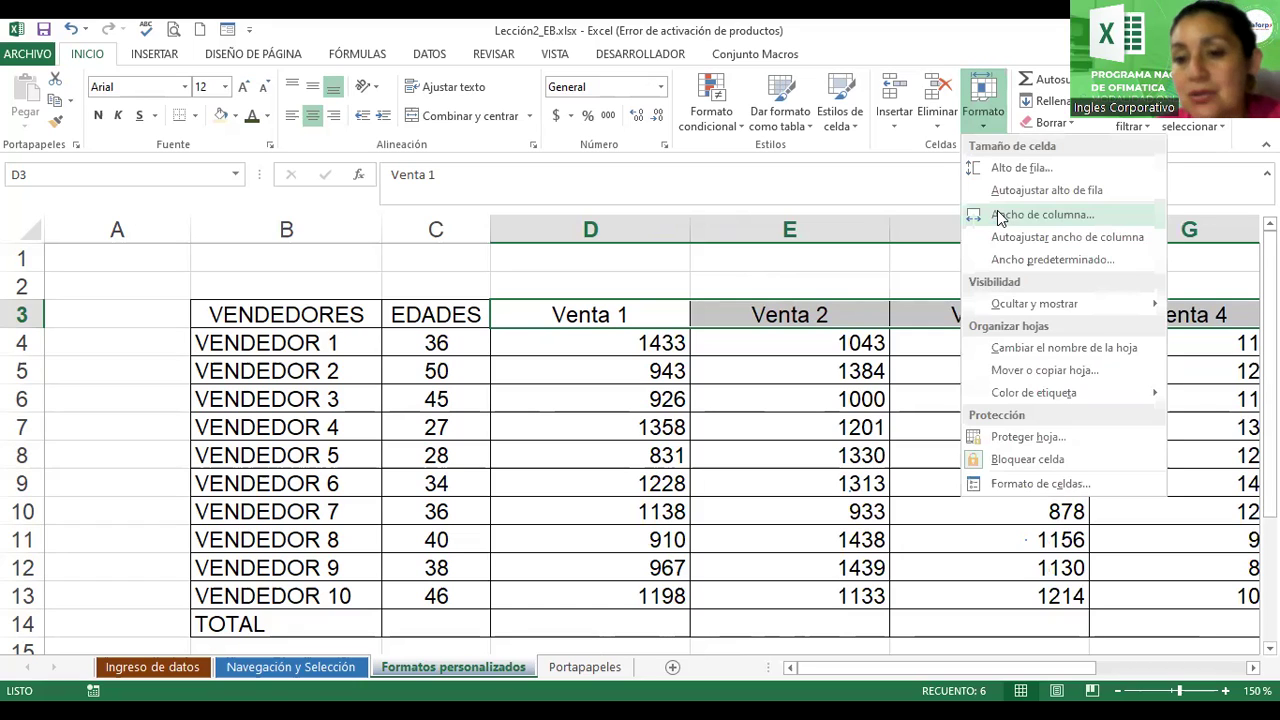
pyautogui.click(1000, 216)
pyautogui.write('8')
pyautogui.press('Return')
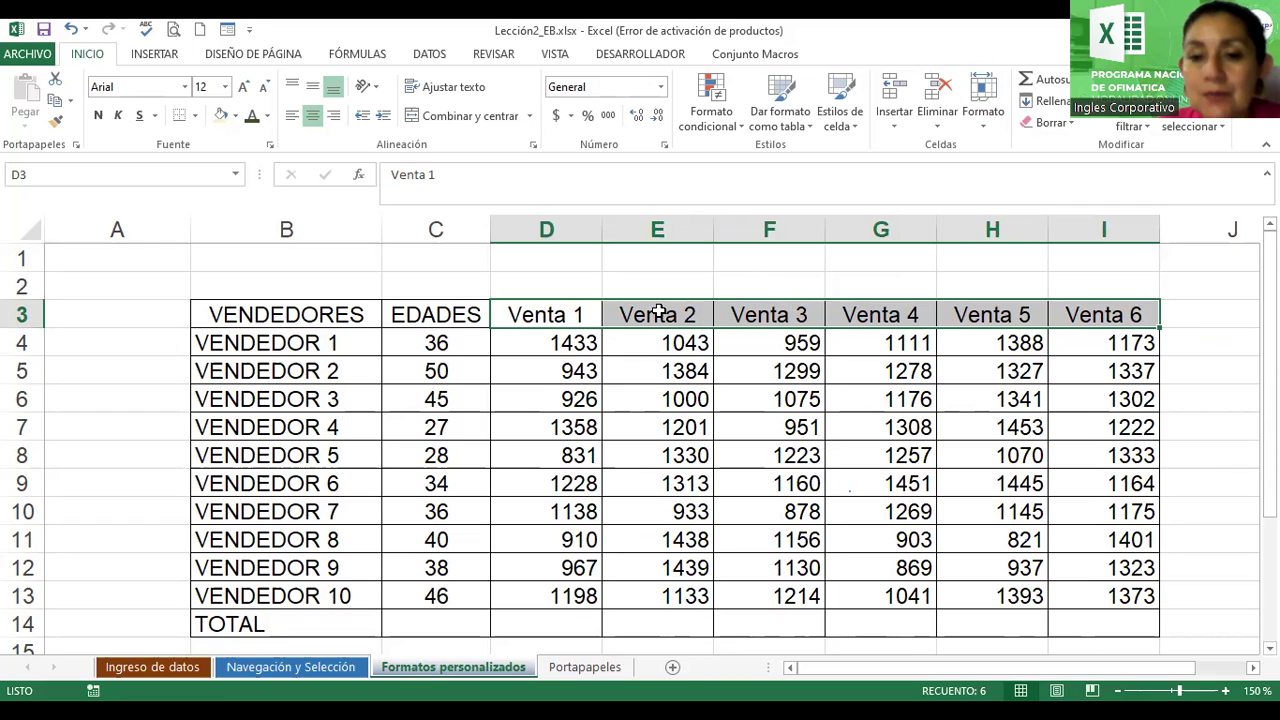
# Select the D3:I3 Venta headers, keep column width 8, and make them bold.
pyautogui.click(540, 314)
pyautogui.moveTo(540, 314); pyautogui.dragTo(1060, 312)
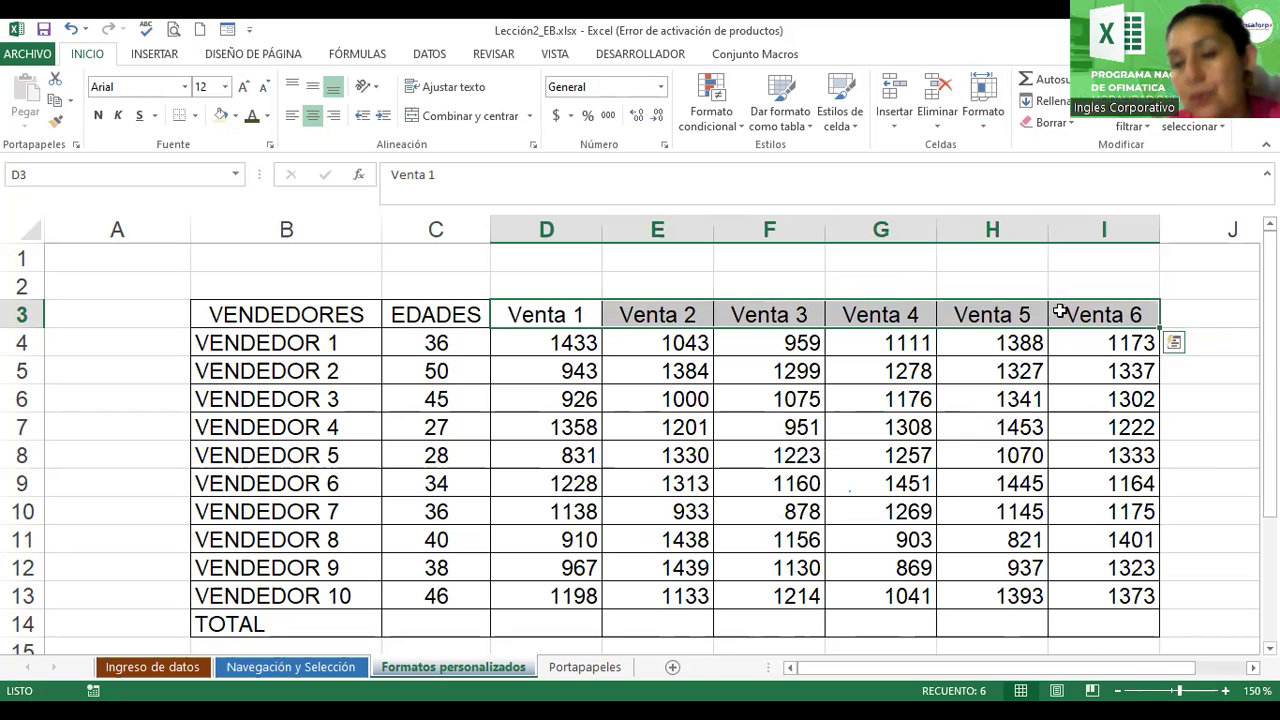
pyautogui.click(983, 125)
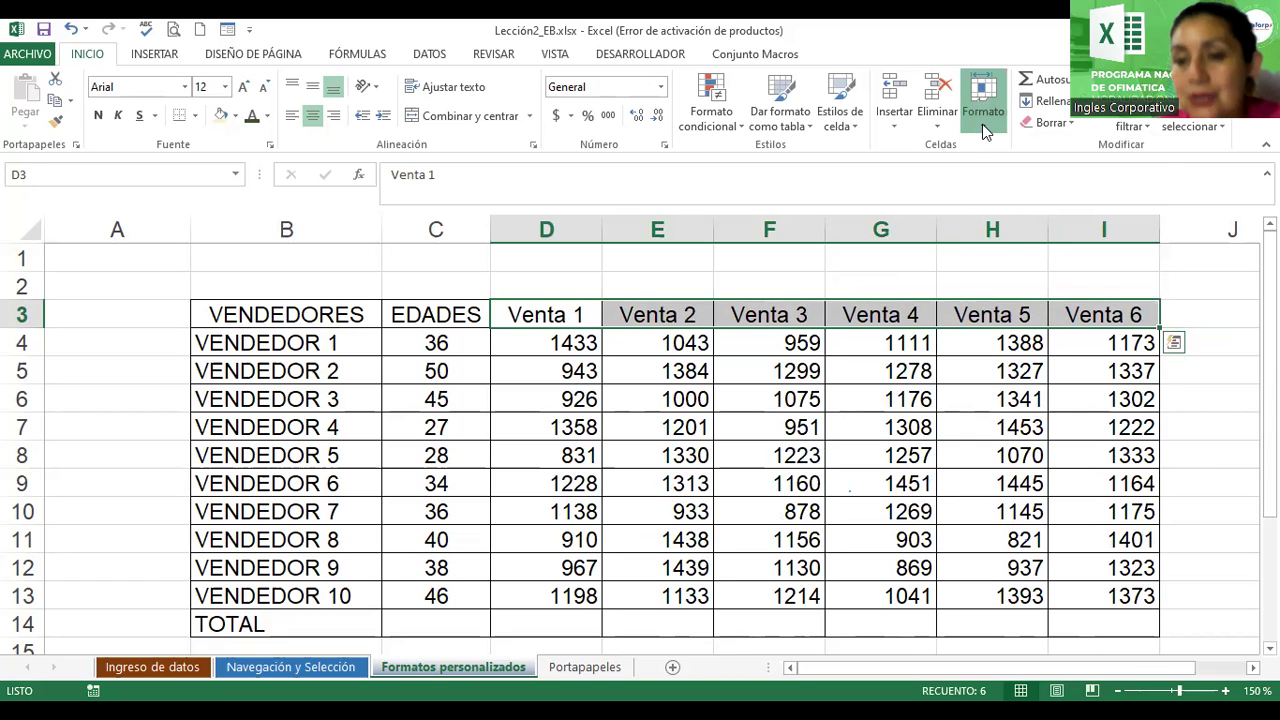
pyautogui.click(995, 216)
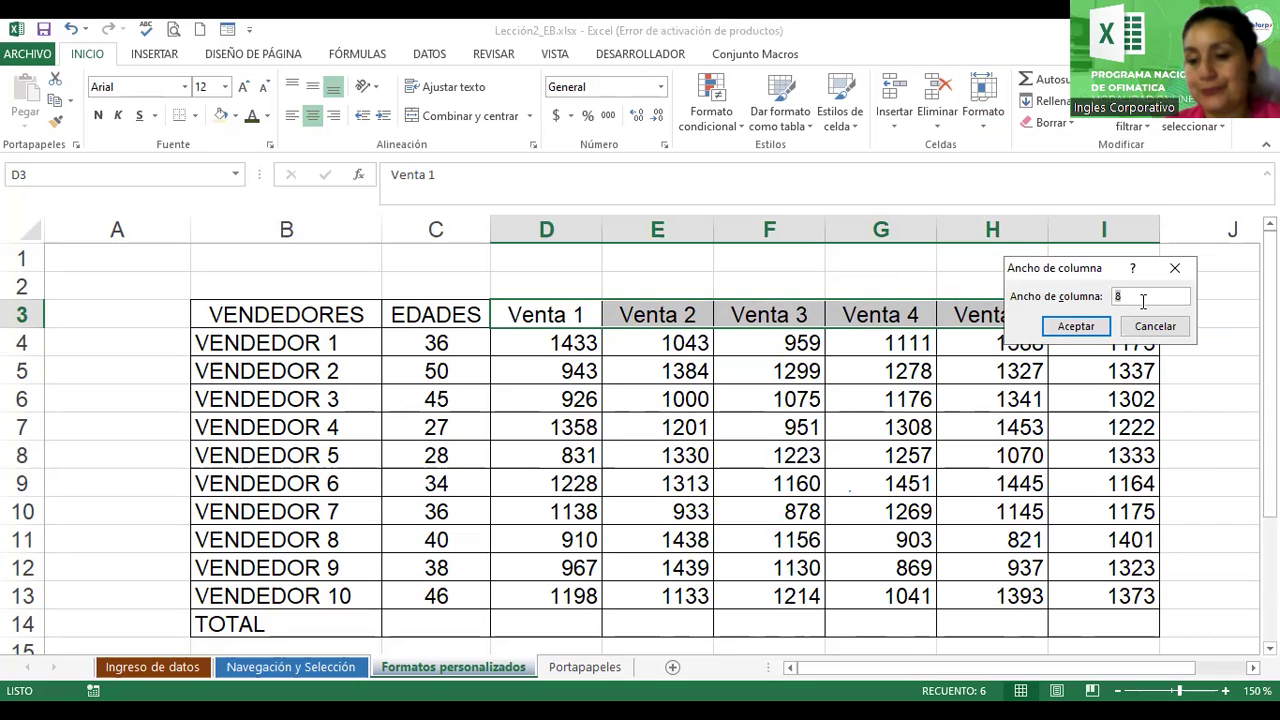
pyautogui.click(1143, 300)
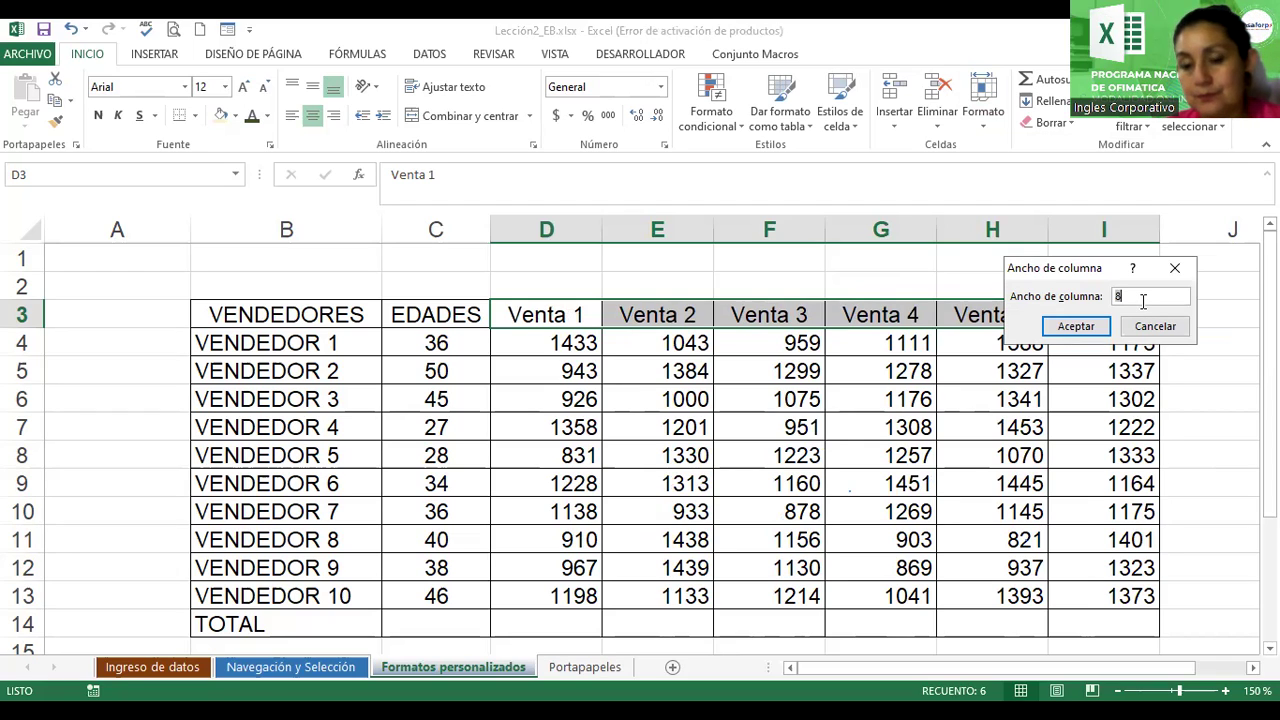
pyautogui.click(1077, 328)
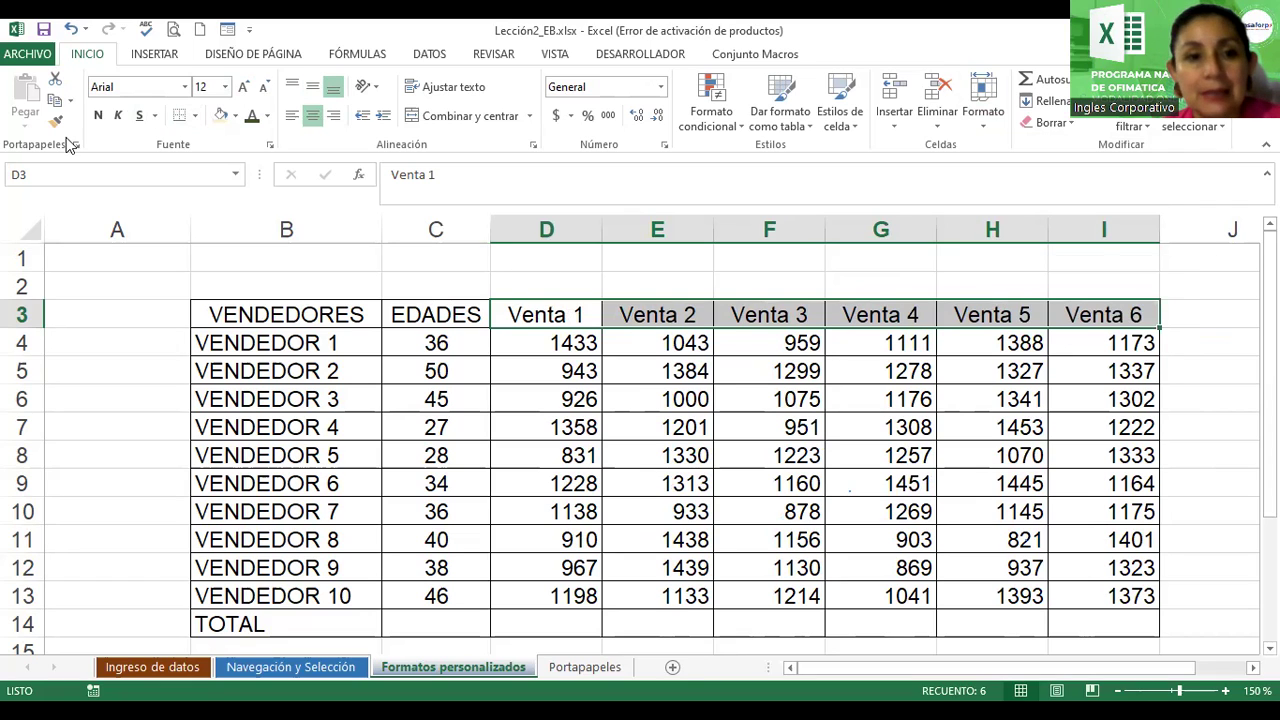
pyautogui.click(98, 115)
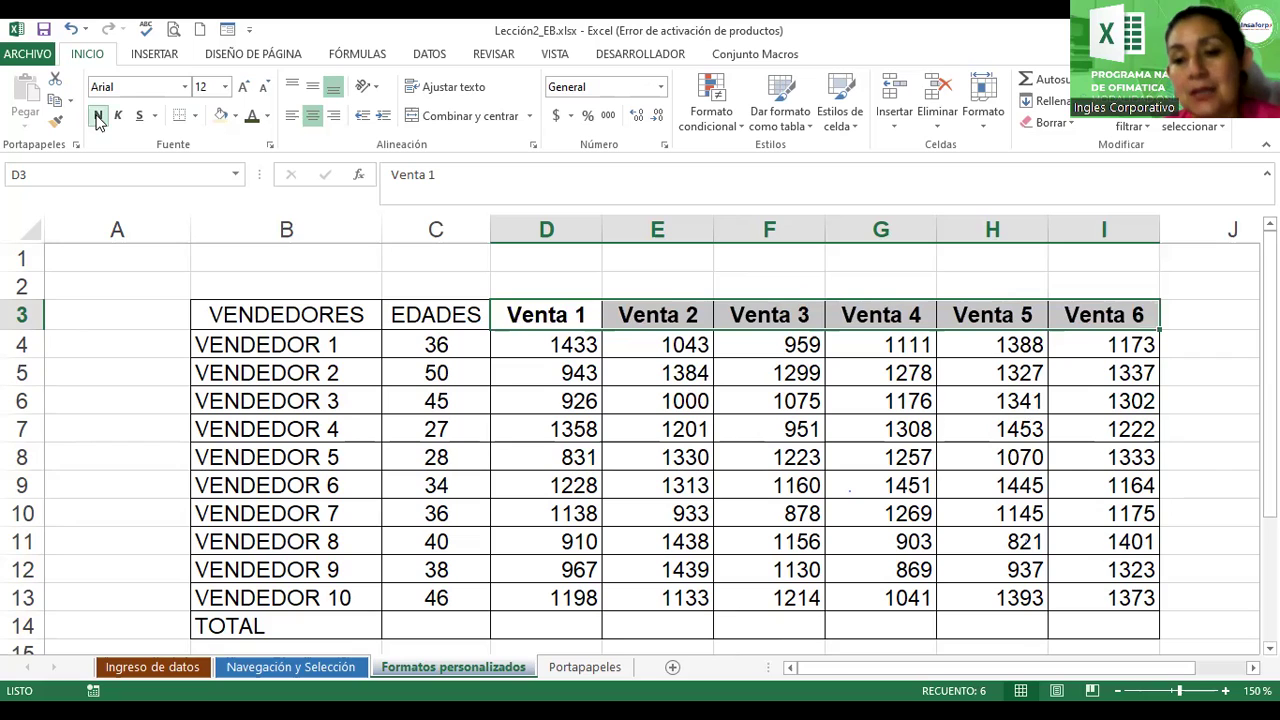
pyautogui.click(604, 372)
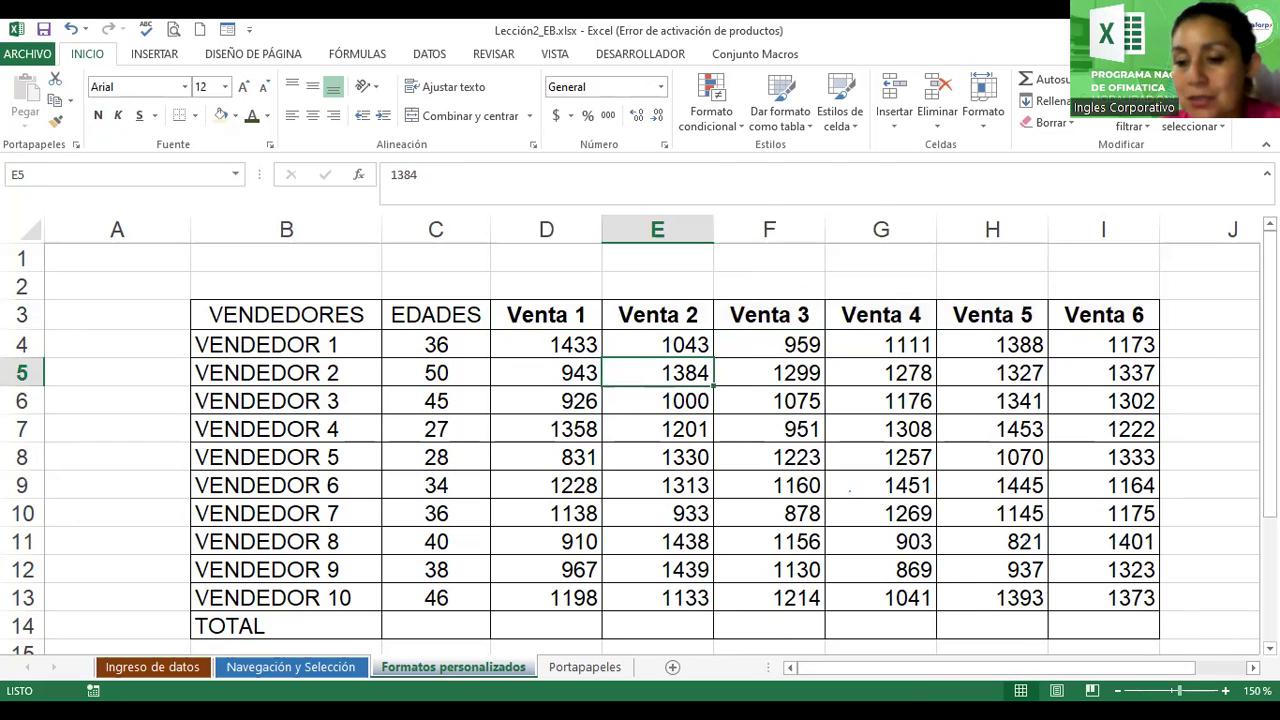
pyautogui.scroll(-2, 828, 580)
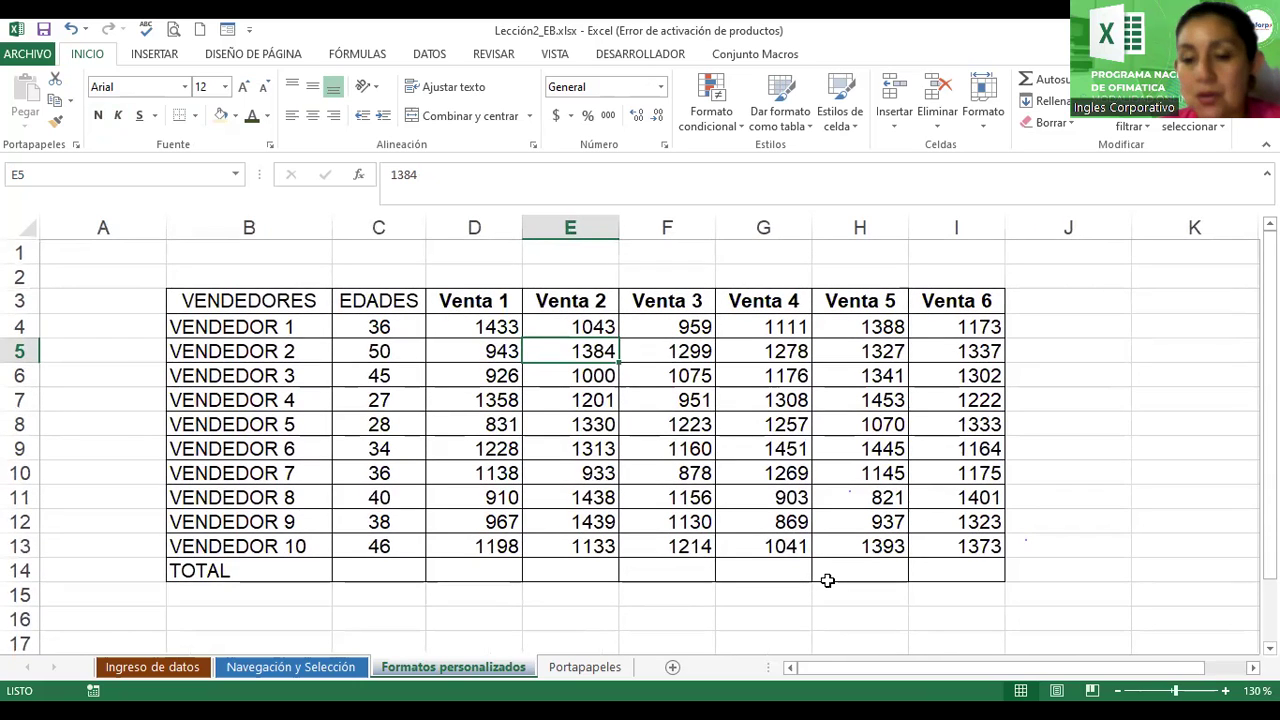
pyautogui.click(460, 331)
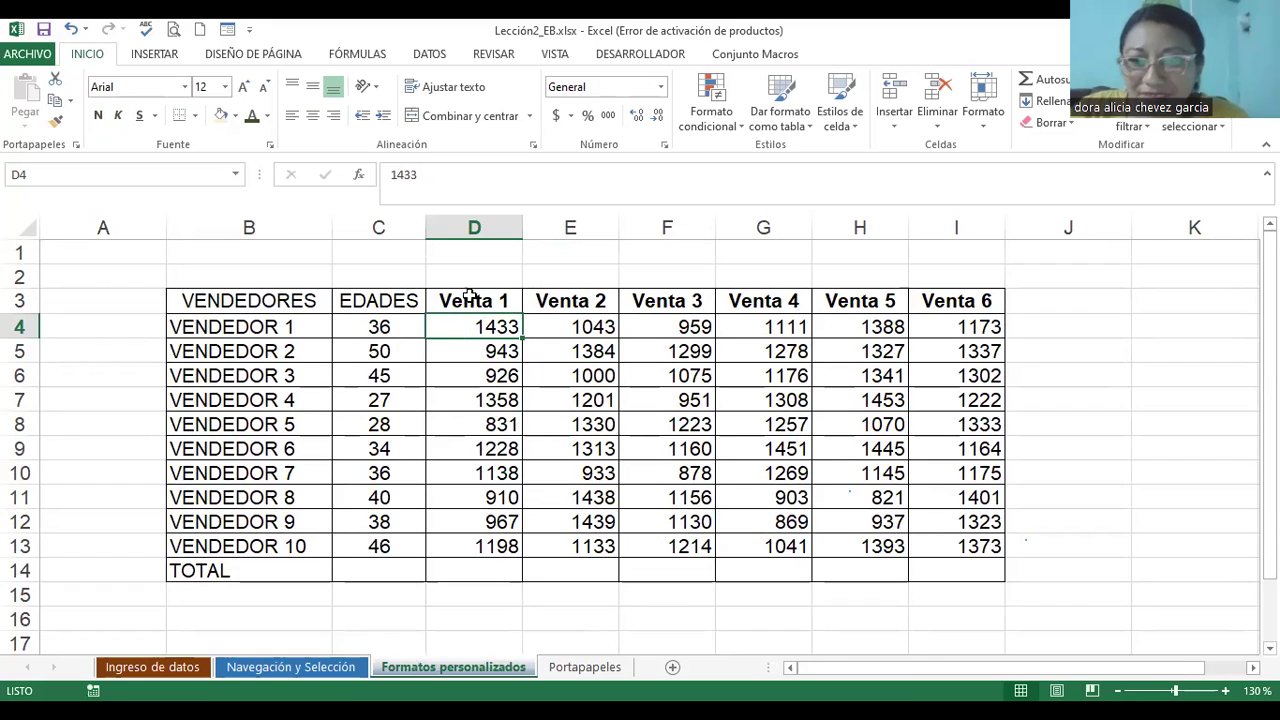
pyautogui.click(470, 300)
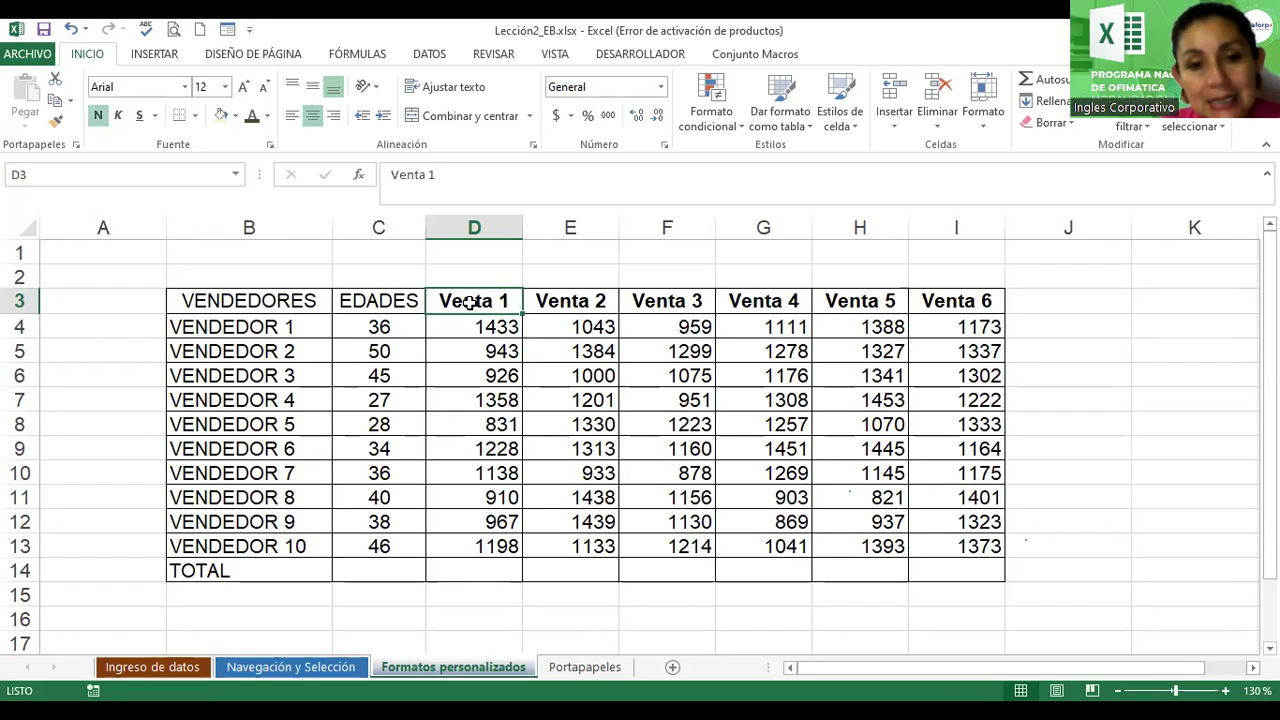
pyautogui.moveTo(470, 302); pyautogui.dragTo(940, 300)
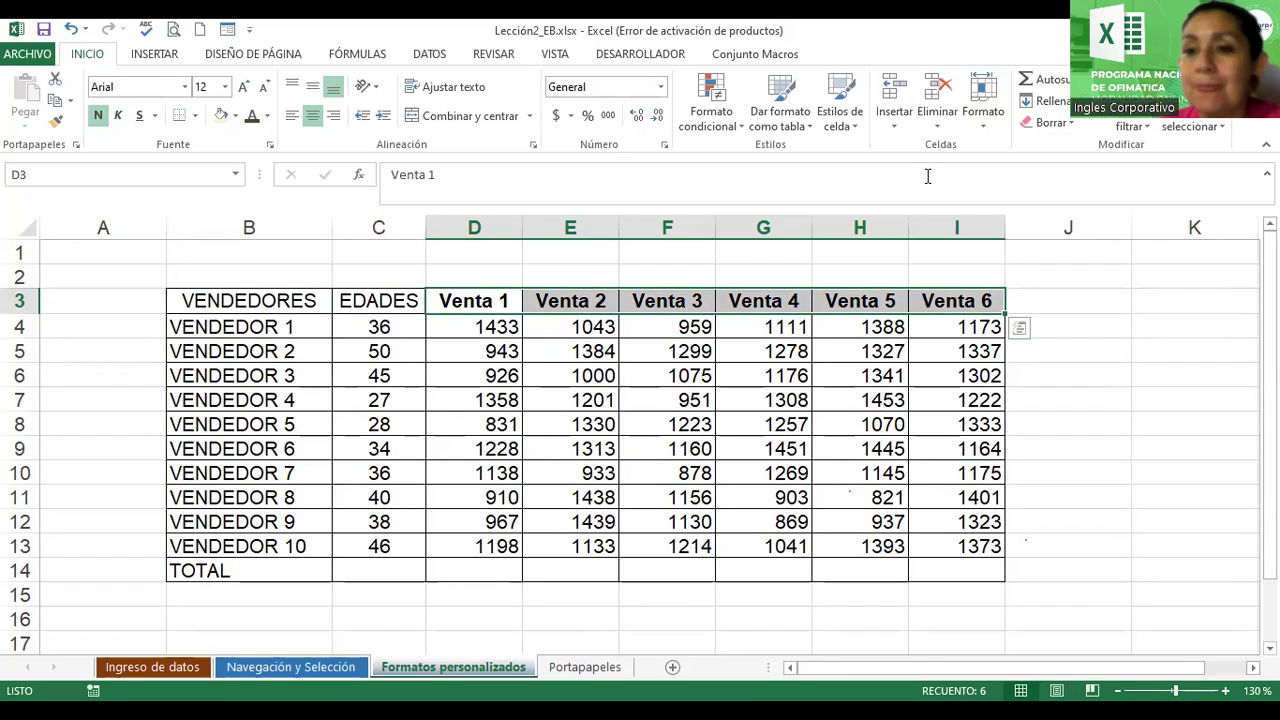
pyautogui.click(981, 120)
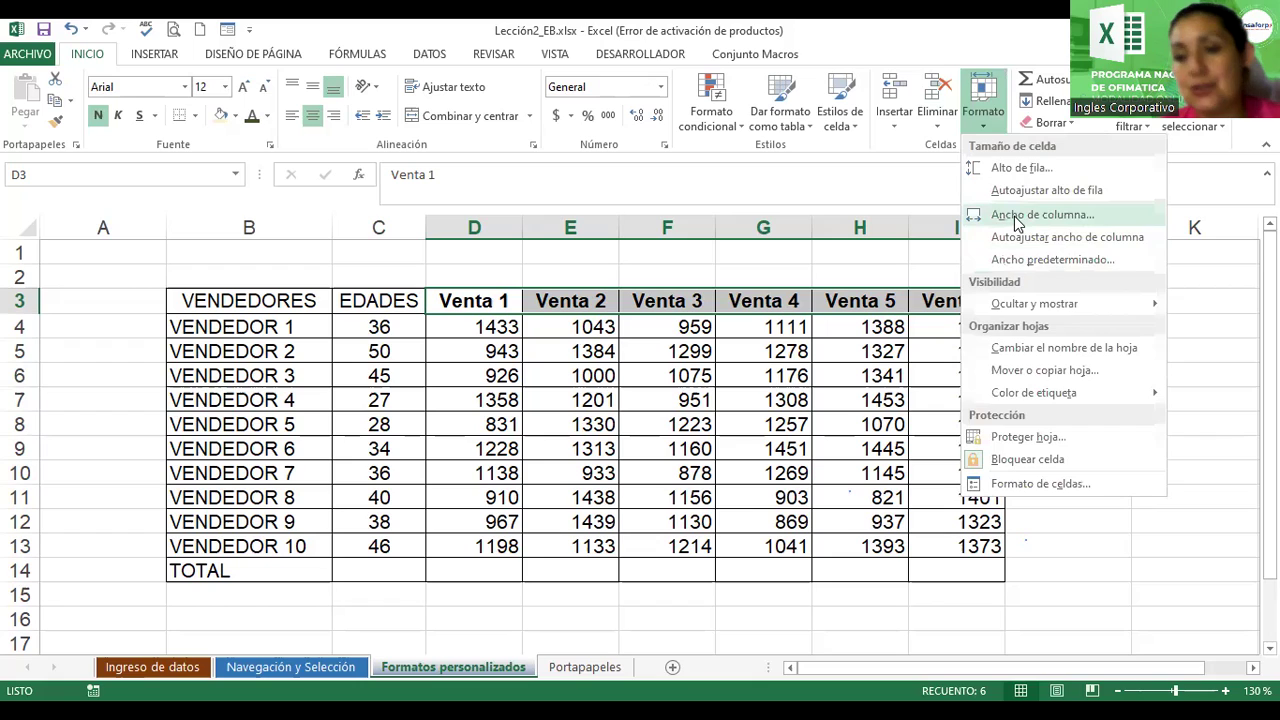
pyautogui.click(1017, 216)
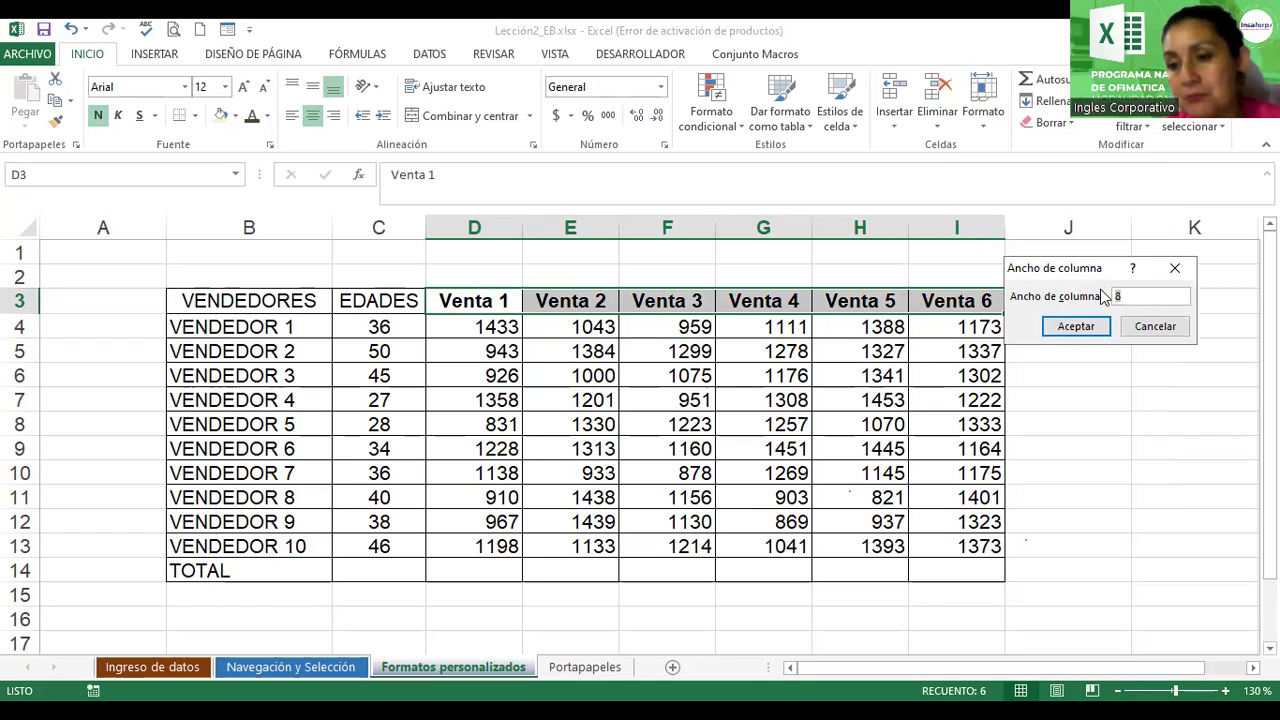
pyautogui.moveTo(1103, 296); pyautogui.dragTo(1106, 298)
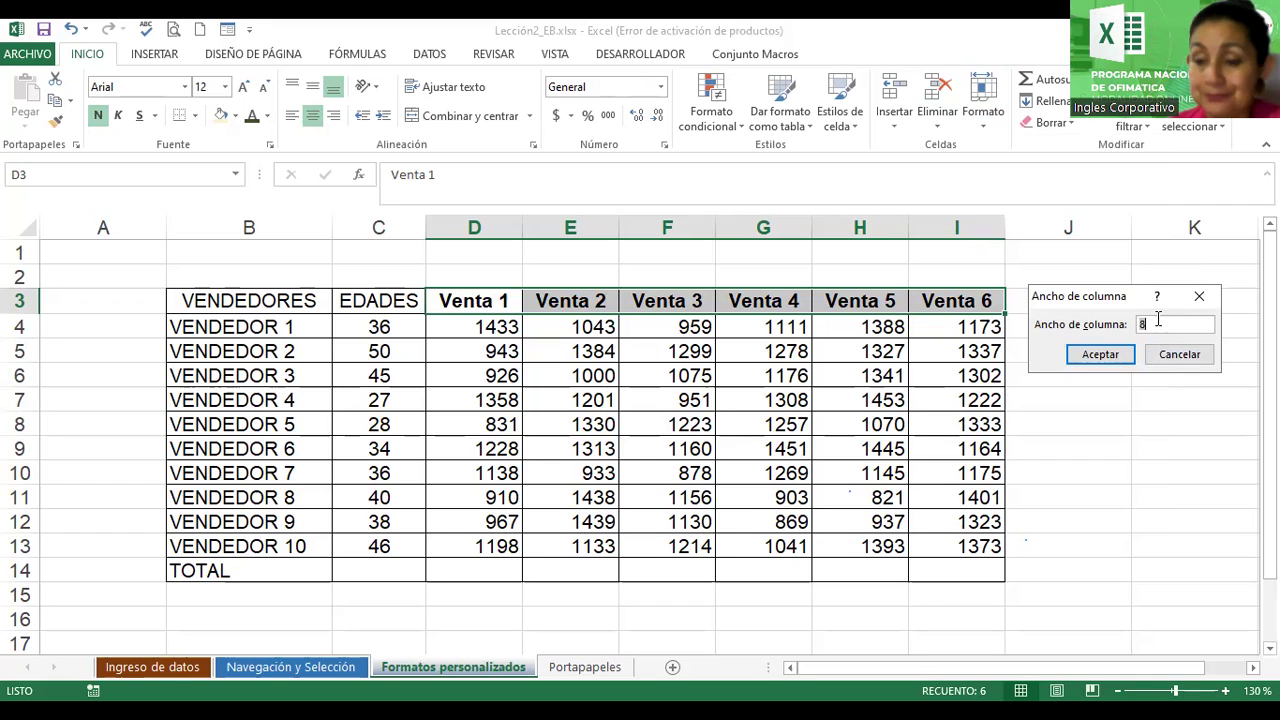
pyautogui.click(562, 449)
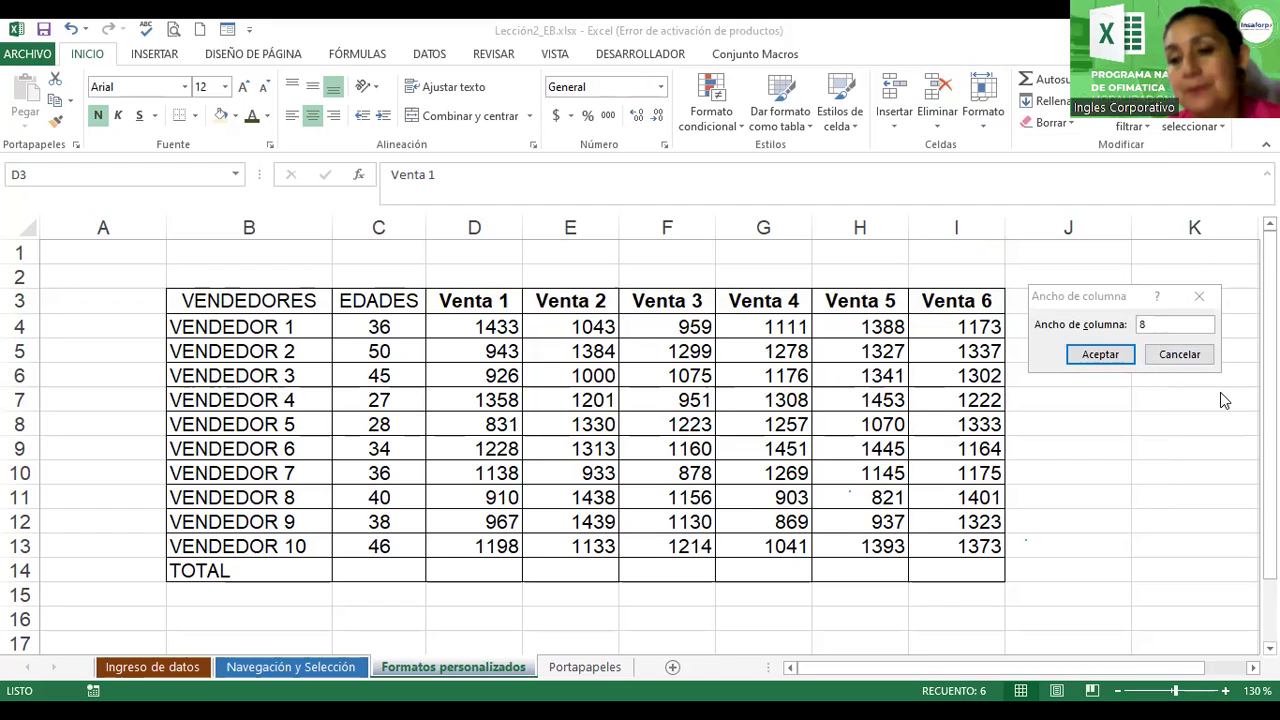
pyautogui.press('Return')
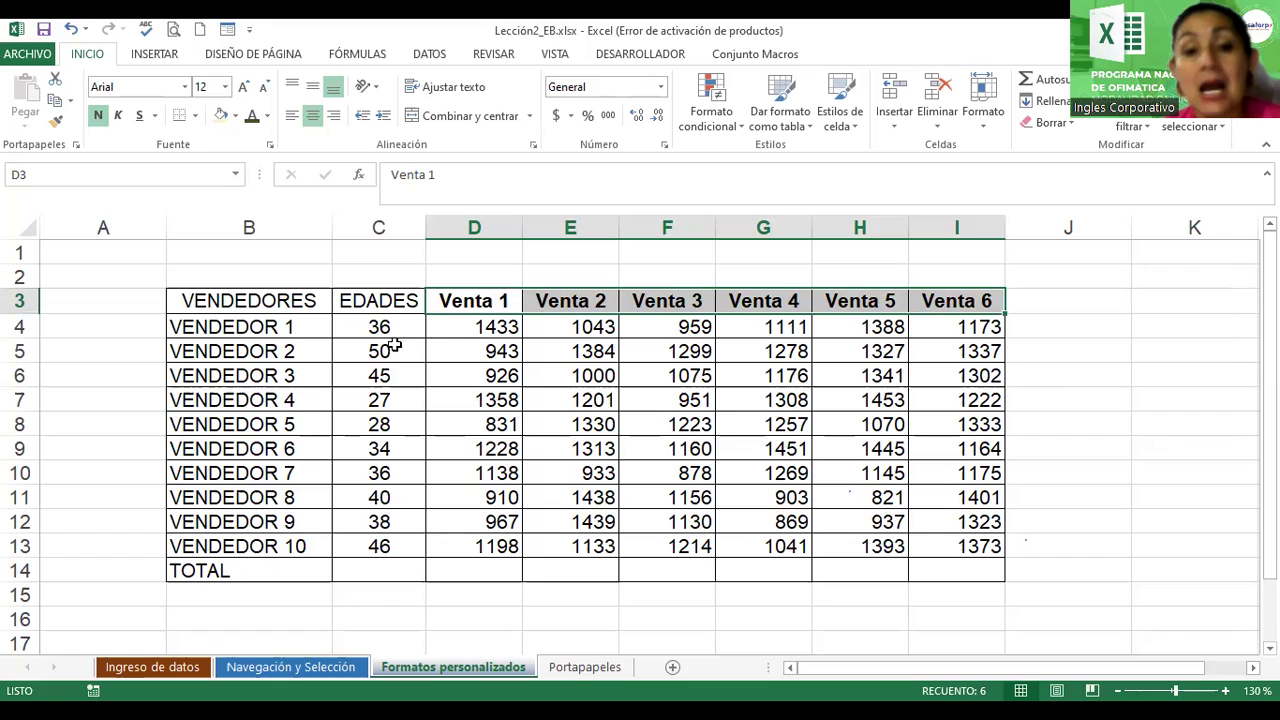
# Apply the $ Español (El Salvador) accounting format to the sales figures D4:I13.
pyautogui.click(450, 348)
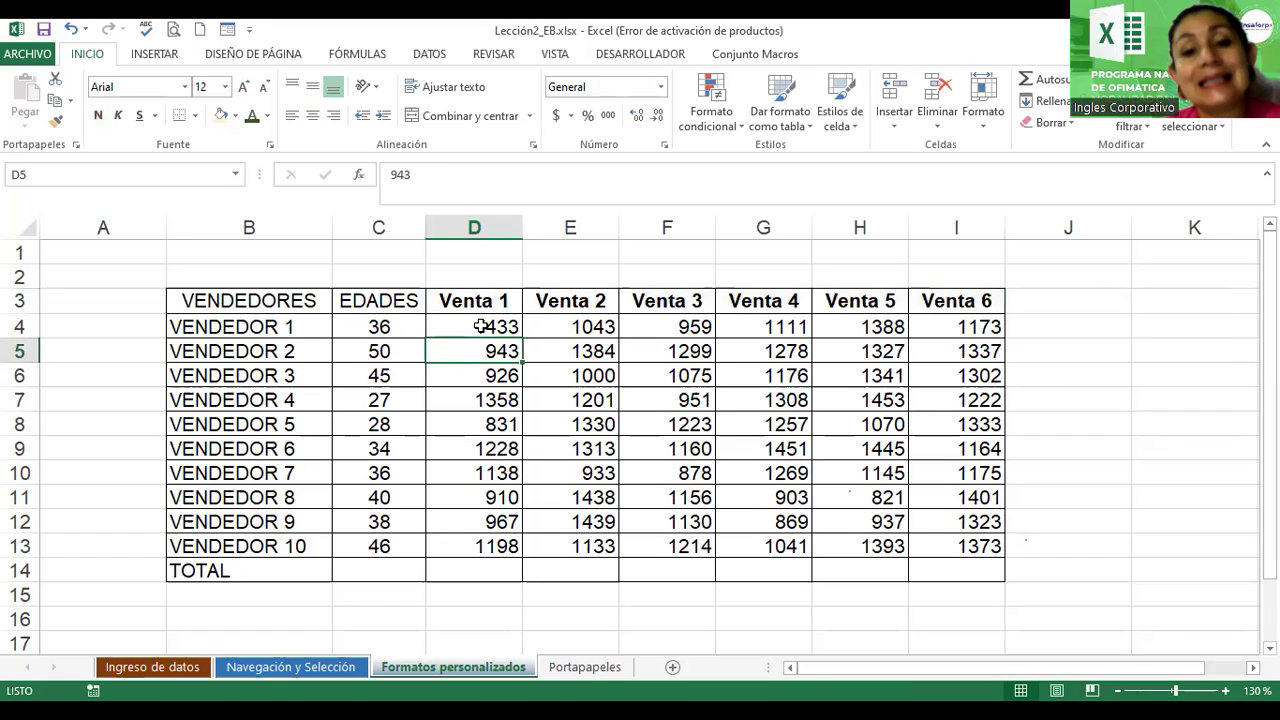
pyautogui.moveTo(480, 326)
pyautogui.mouseDown()
pyautogui.moveTo(763, 433)
pyautogui.moveTo(795, 485)
pyautogui.mouseUp()
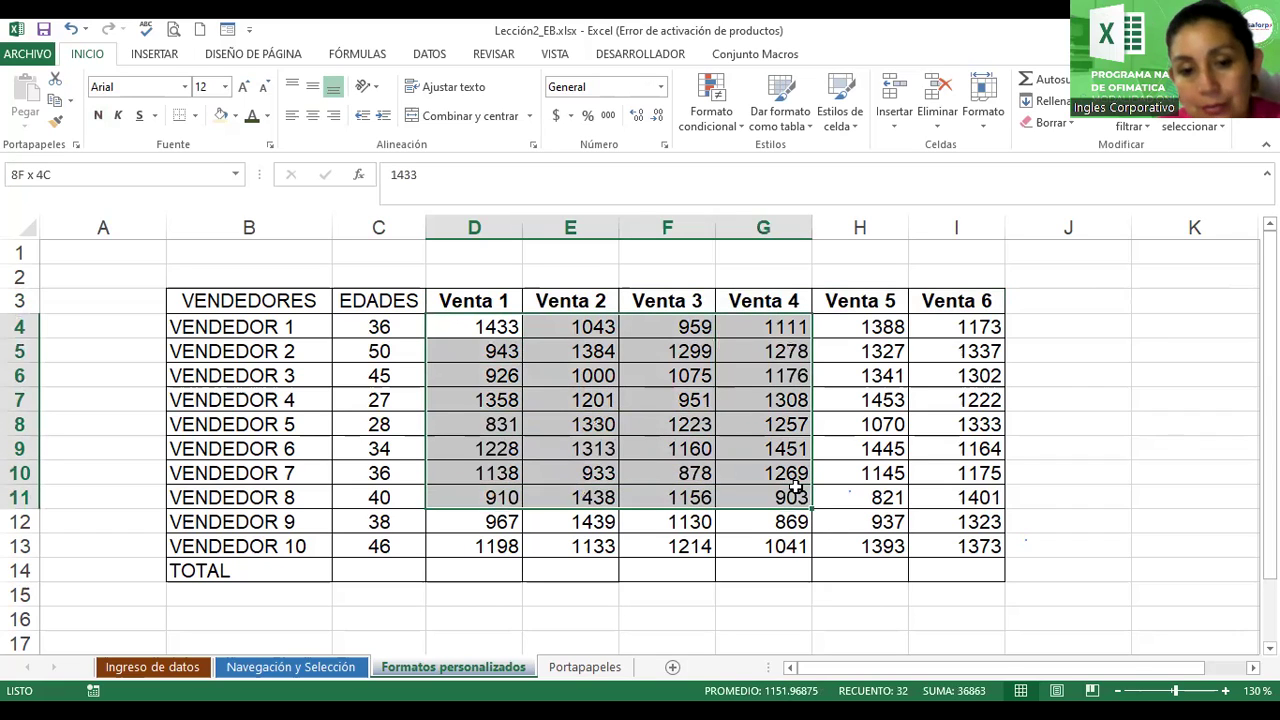
pyautogui.hotkey('shift', 'Down')
pyautogui.hotkey('shift', 'Up')
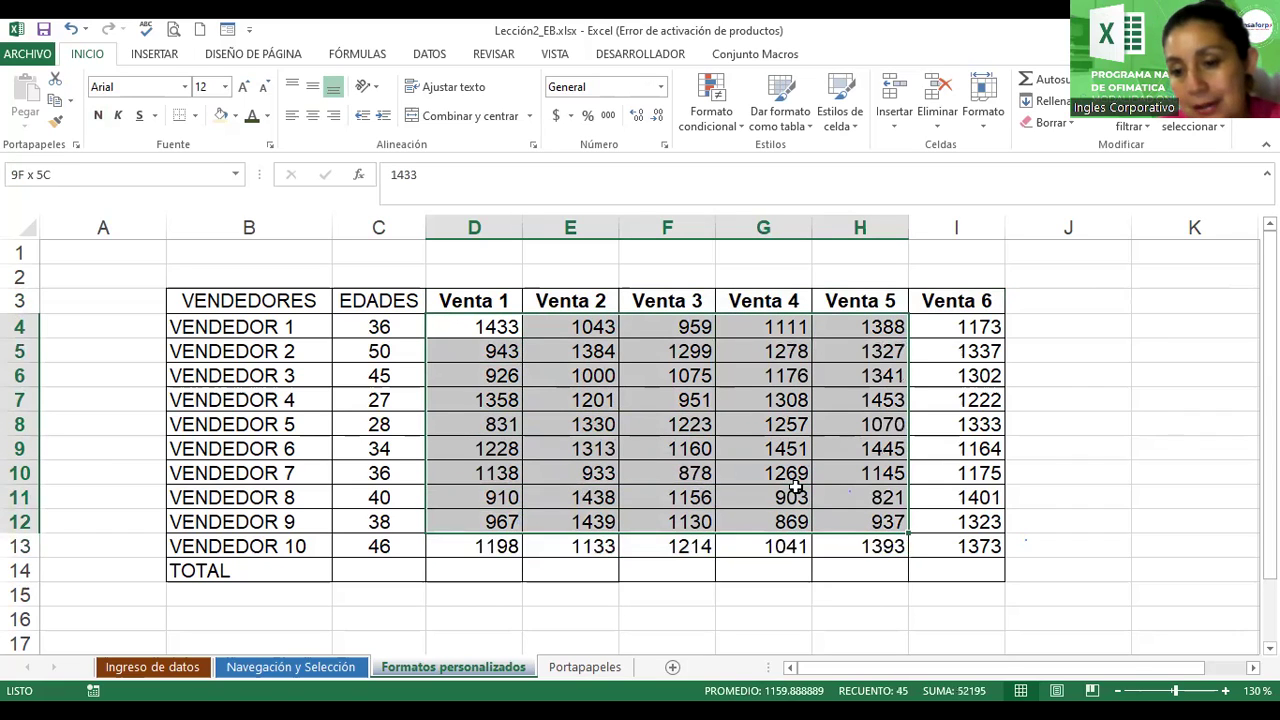
pyautogui.hotkey('shift', 'Right')
pyautogui.hotkey('shift', 'Down')
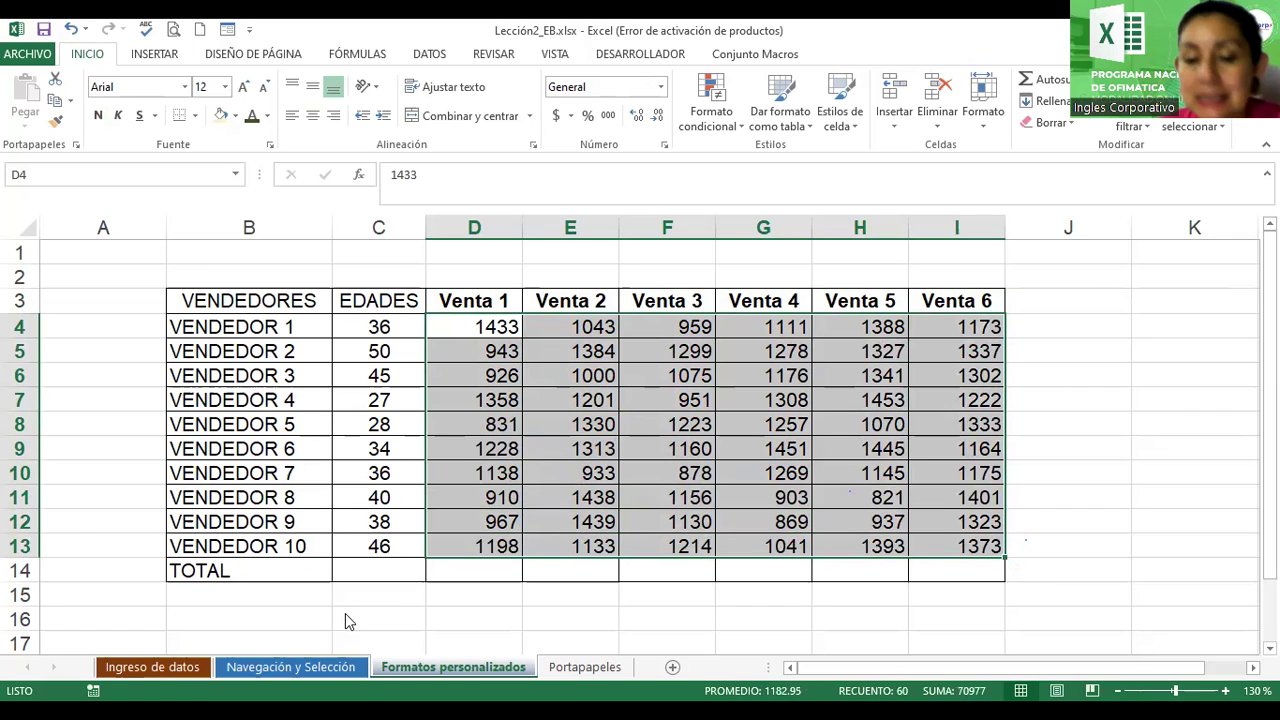
pyautogui.click(571, 117)
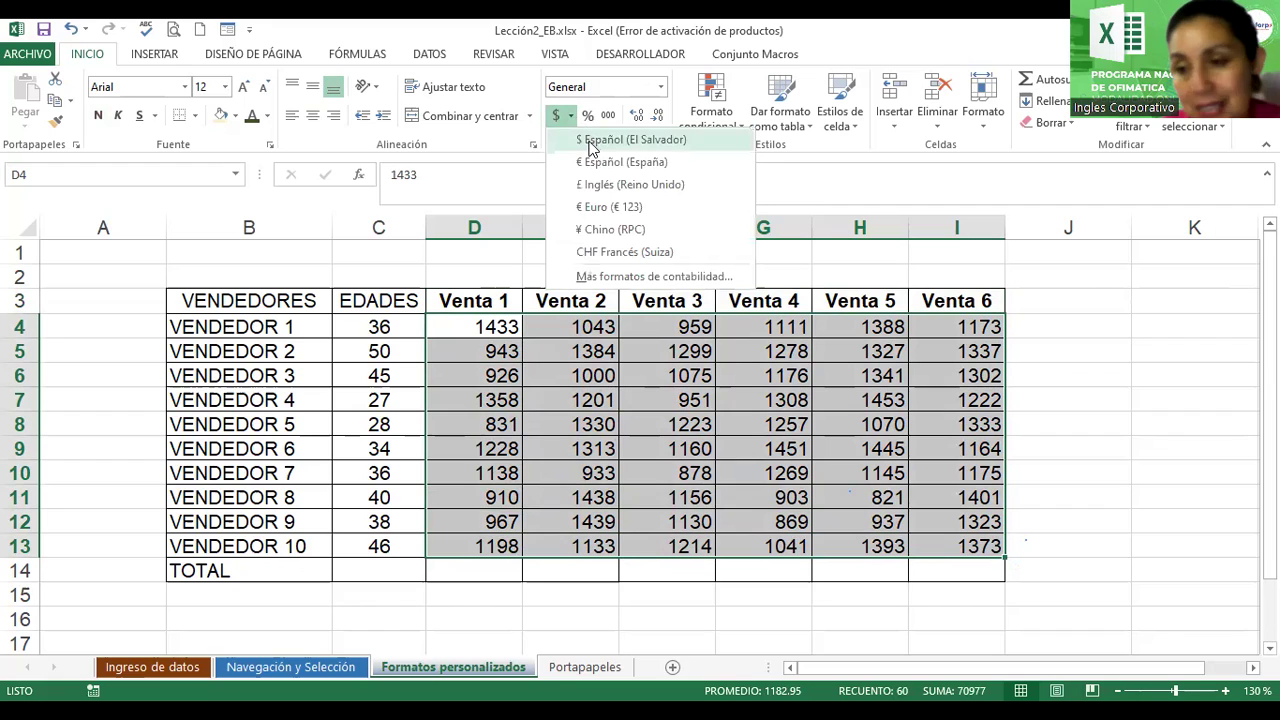
pyautogui.click(590, 145)
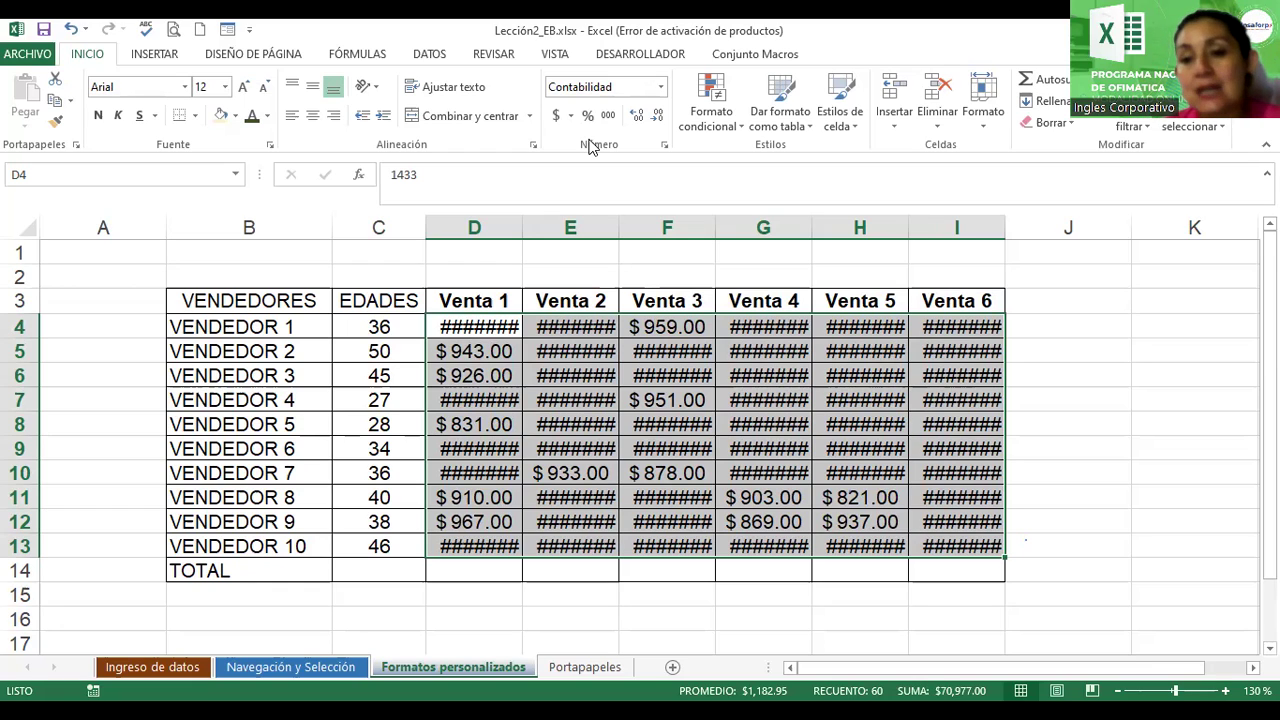
# Set columns D through I to width 10 so amounts like $ 1,433.00 show.
pyautogui.click(985, 133)
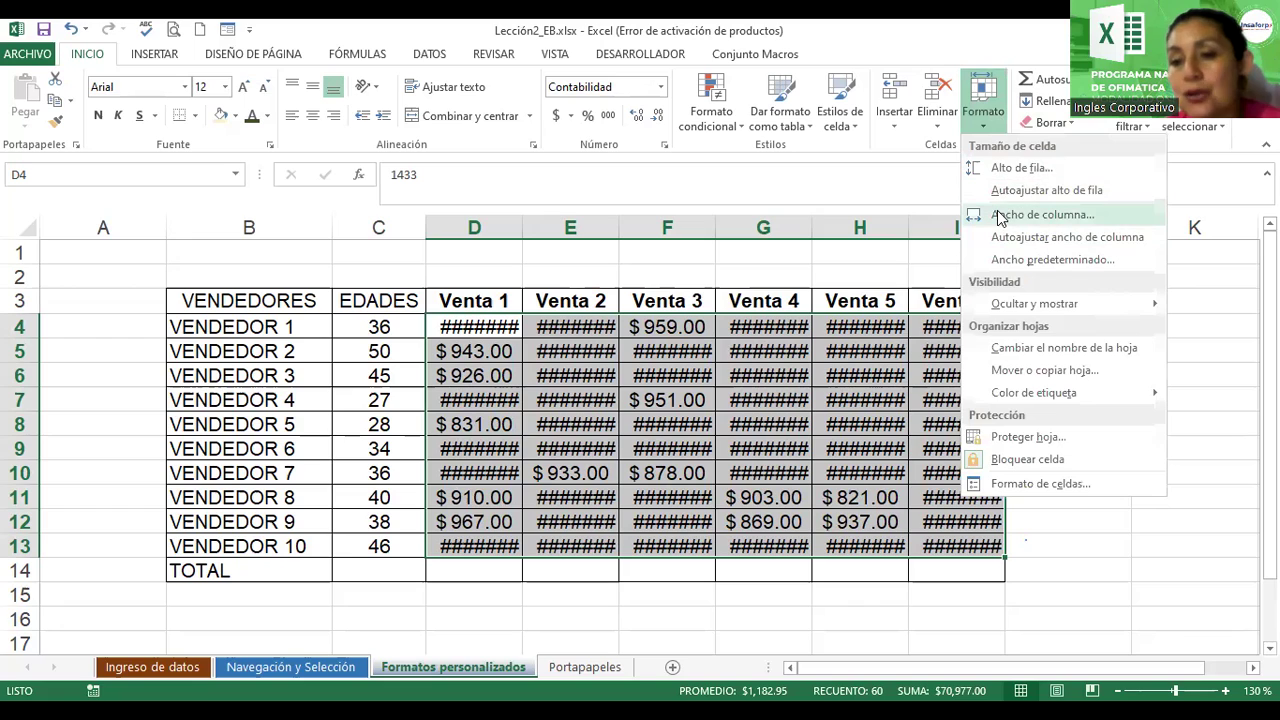
pyautogui.click(1040, 215)
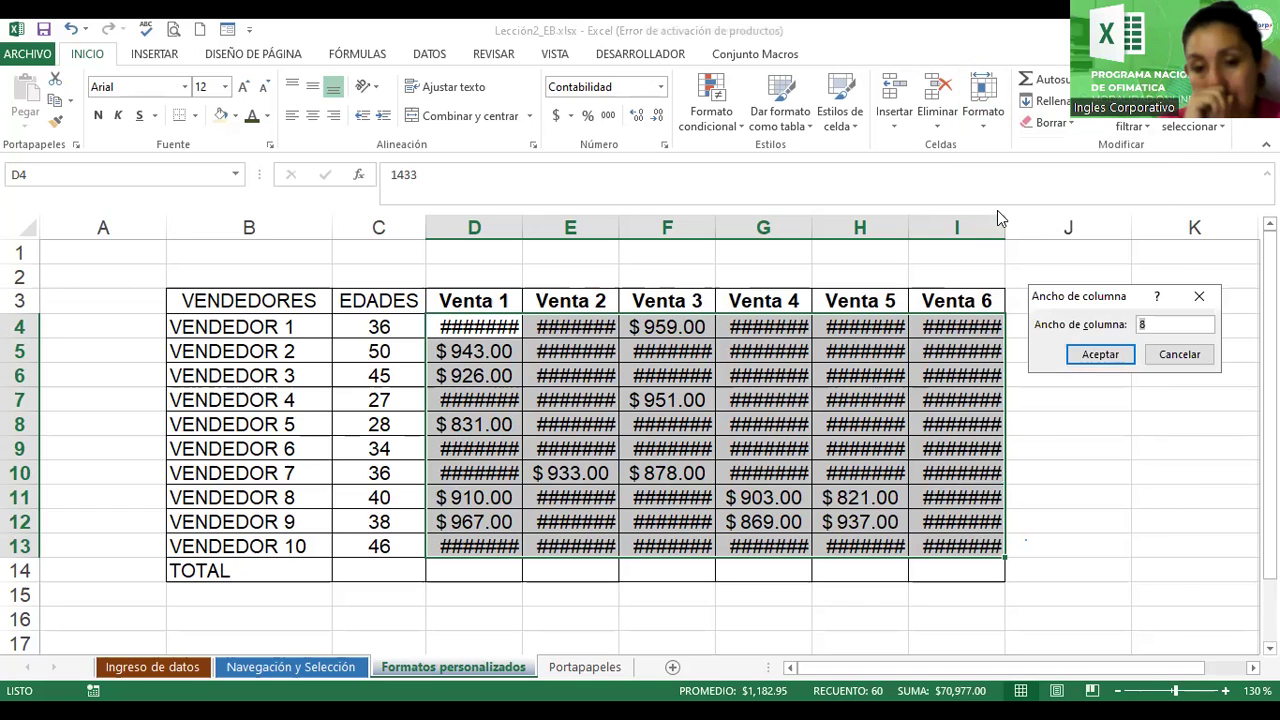
pyautogui.write('10')
pyautogui.click(1114, 356)
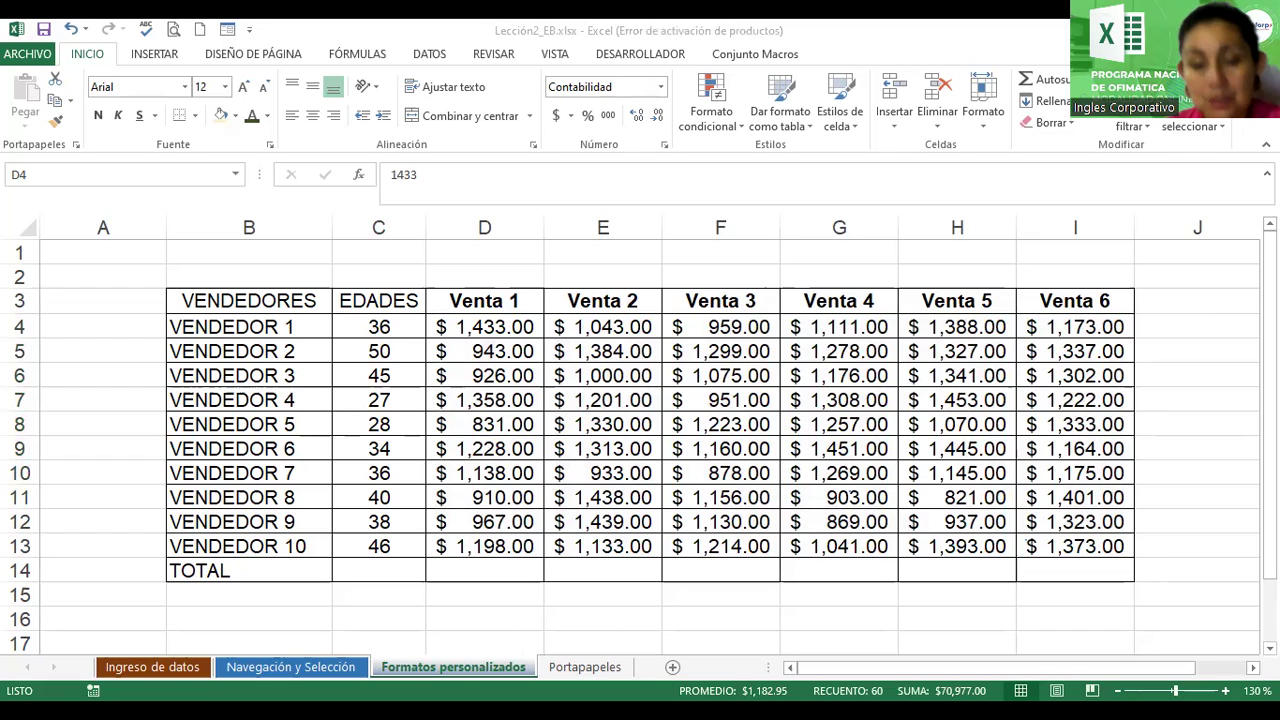
# Type the title 'Control de Ventas Anuales' in B1, then select B1:I1.
pyautogui.click(212, 276)
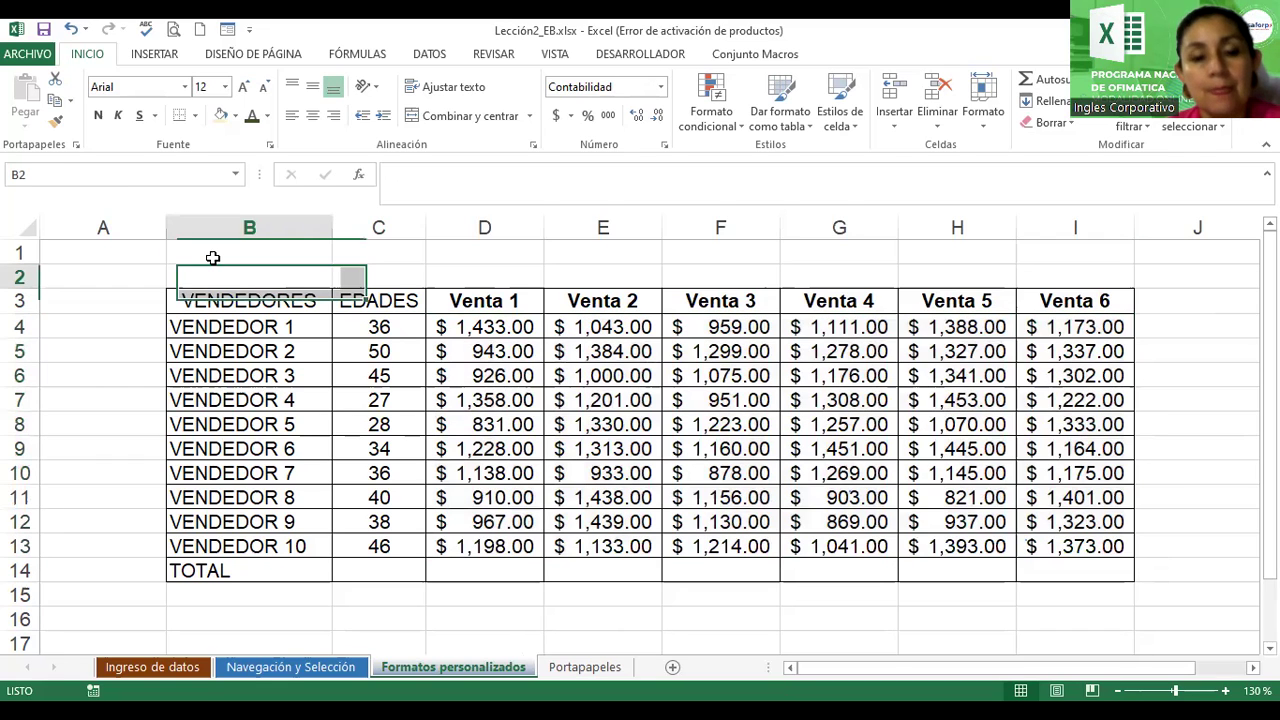
pyautogui.click(212, 256)
pyautogui.write('Control de Ventas An')
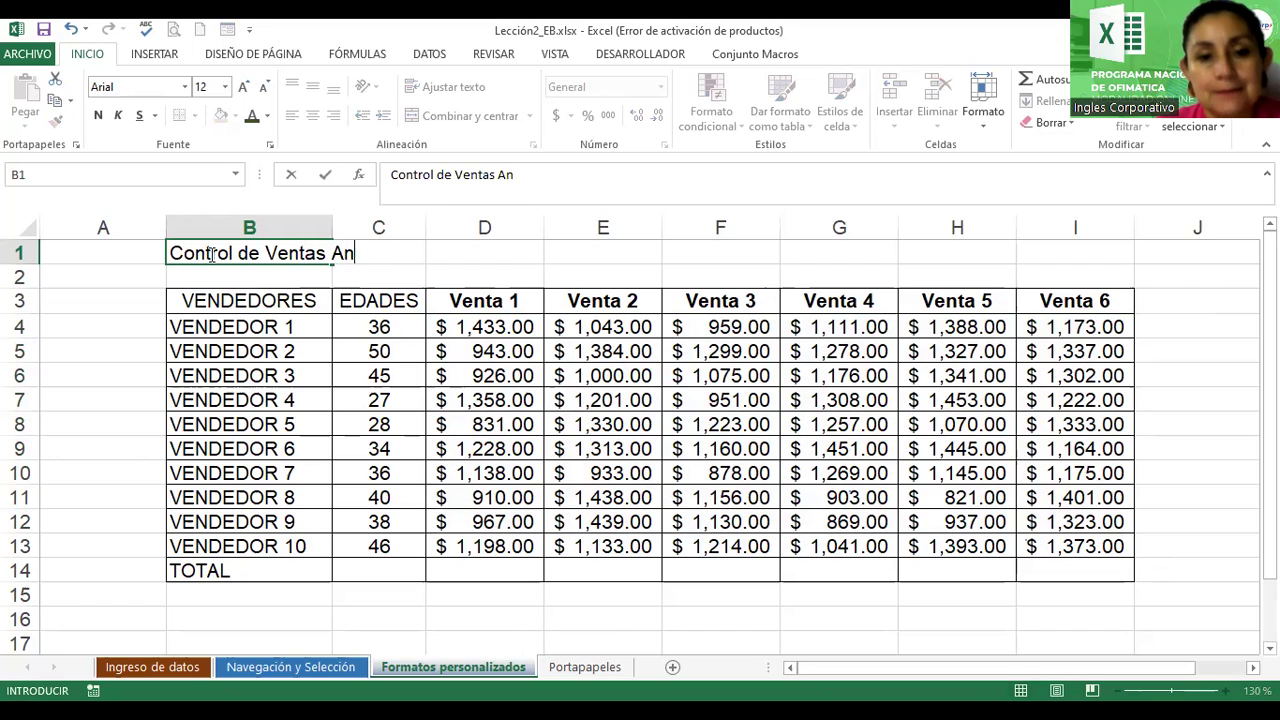
pyautogui.write('nua')
pyautogui.press('BackSpace')
pyautogui.press('BackSpace')
pyautogui.press('BackSpace')
pyautogui.press('BackSpace')
pyautogui.write('uales')
pyautogui.press('Return')
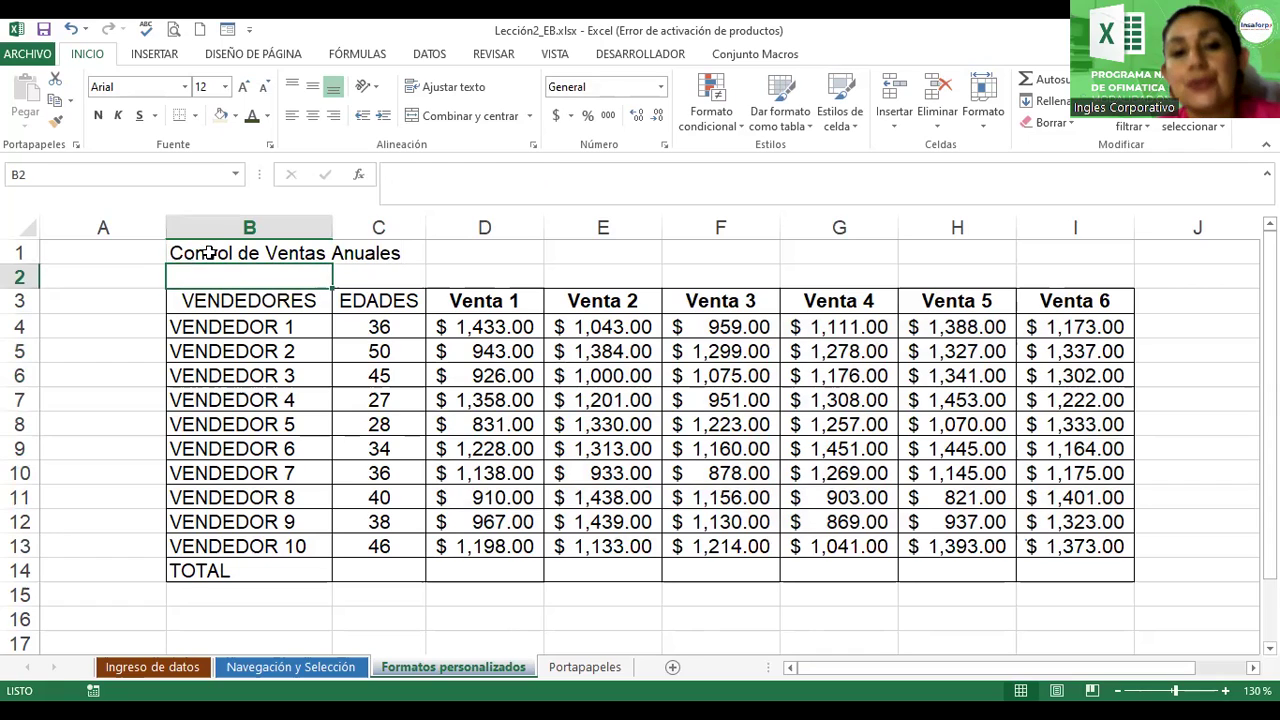
pyautogui.click(208, 253)
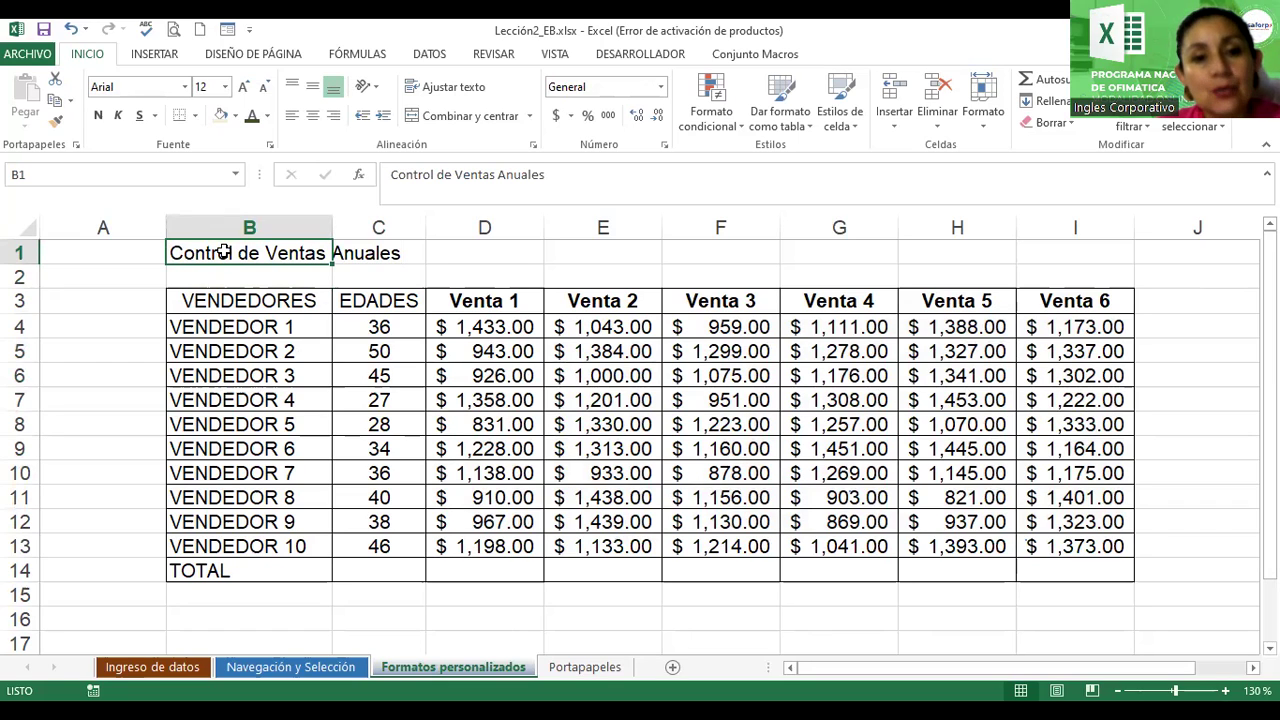
pyautogui.moveTo(223, 252); pyautogui.dragTo(1028, 243)
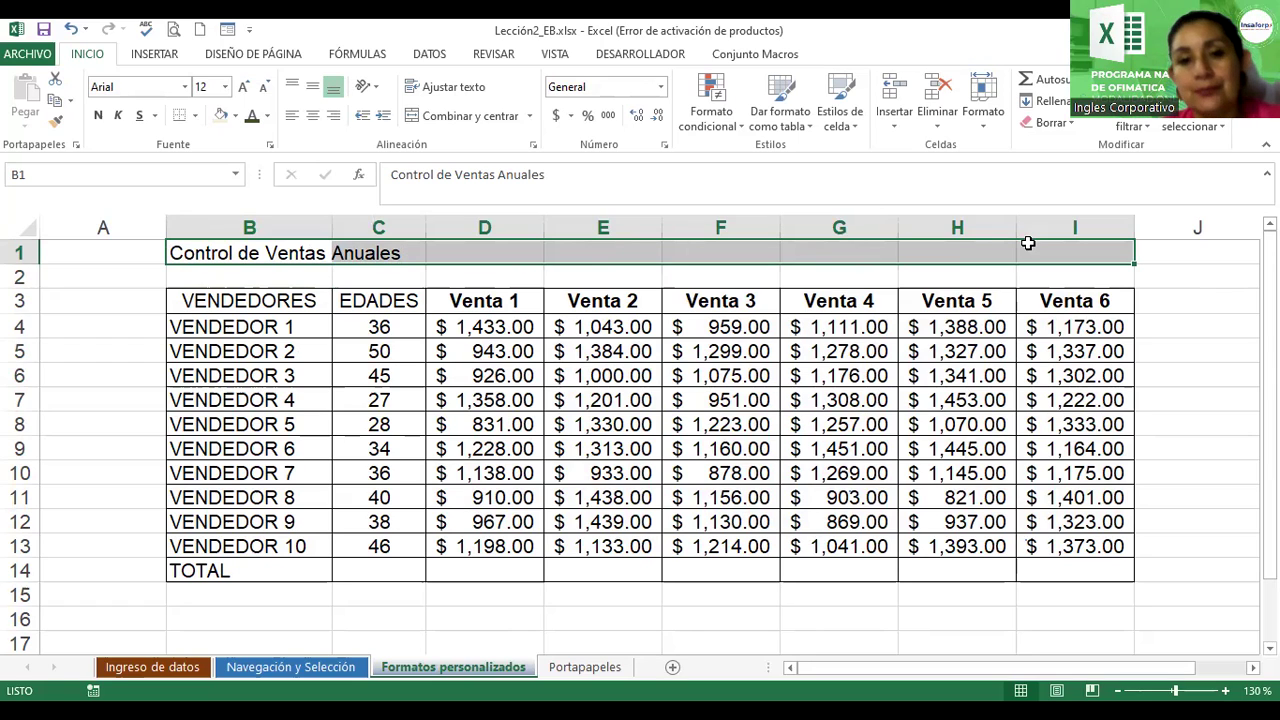
# Merge and centre the title across B1:I1, heighten row 1, and enlarge it to 20 pt.
pyautogui.click(438, 120)
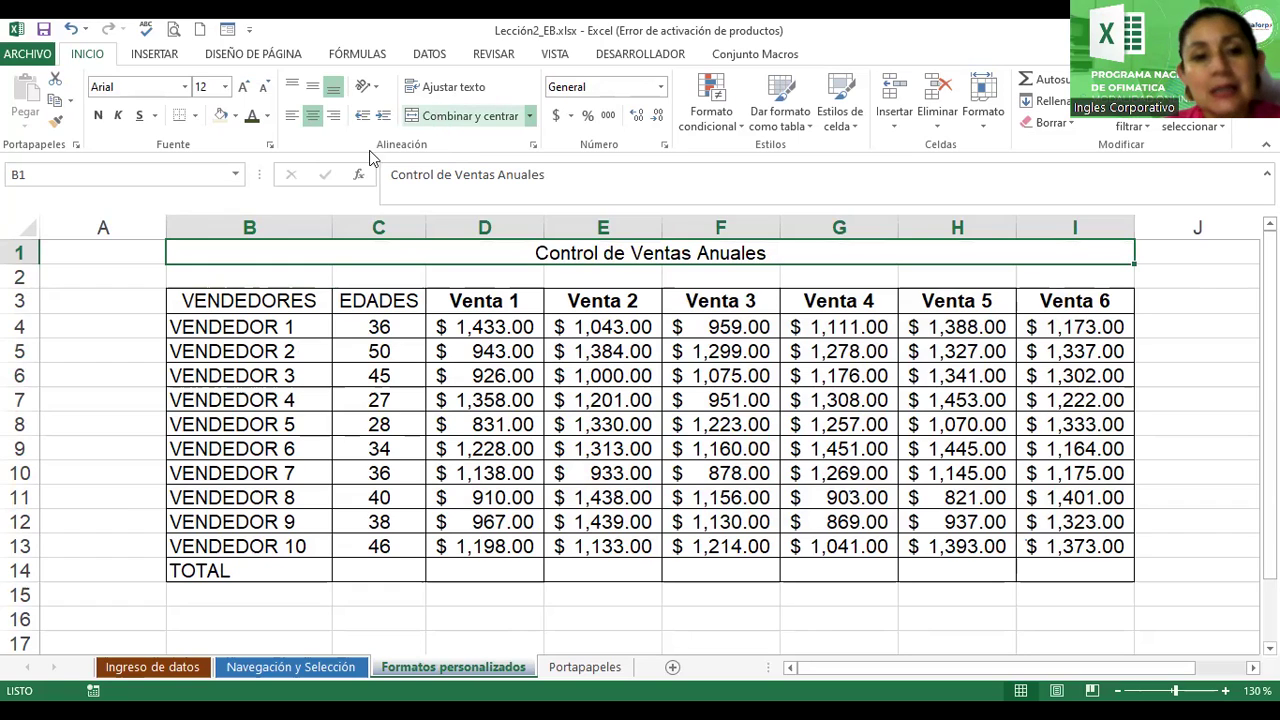
pyautogui.moveTo(20, 260); pyautogui.dragTo(28, 292)
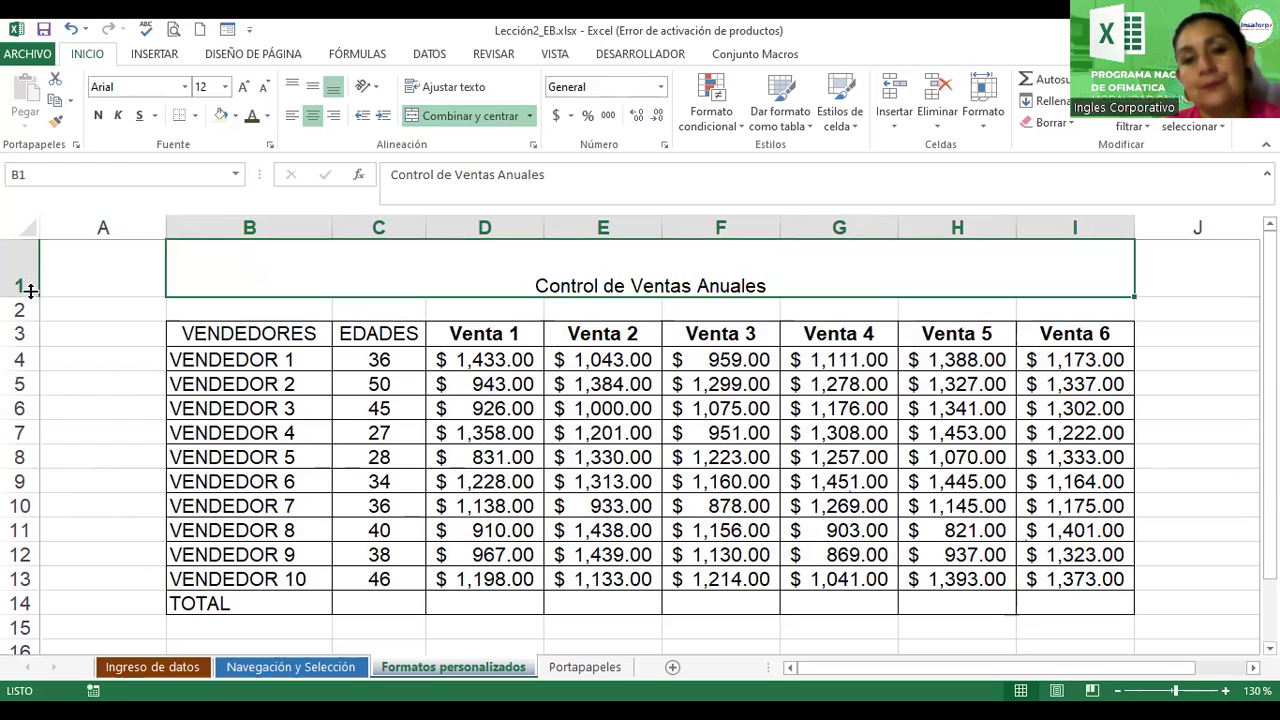
pyautogui.click(241, 88)
pyautogui.click(241, 88)
pyautogui.click(241, 88)
pyautogui.click(241, 88)
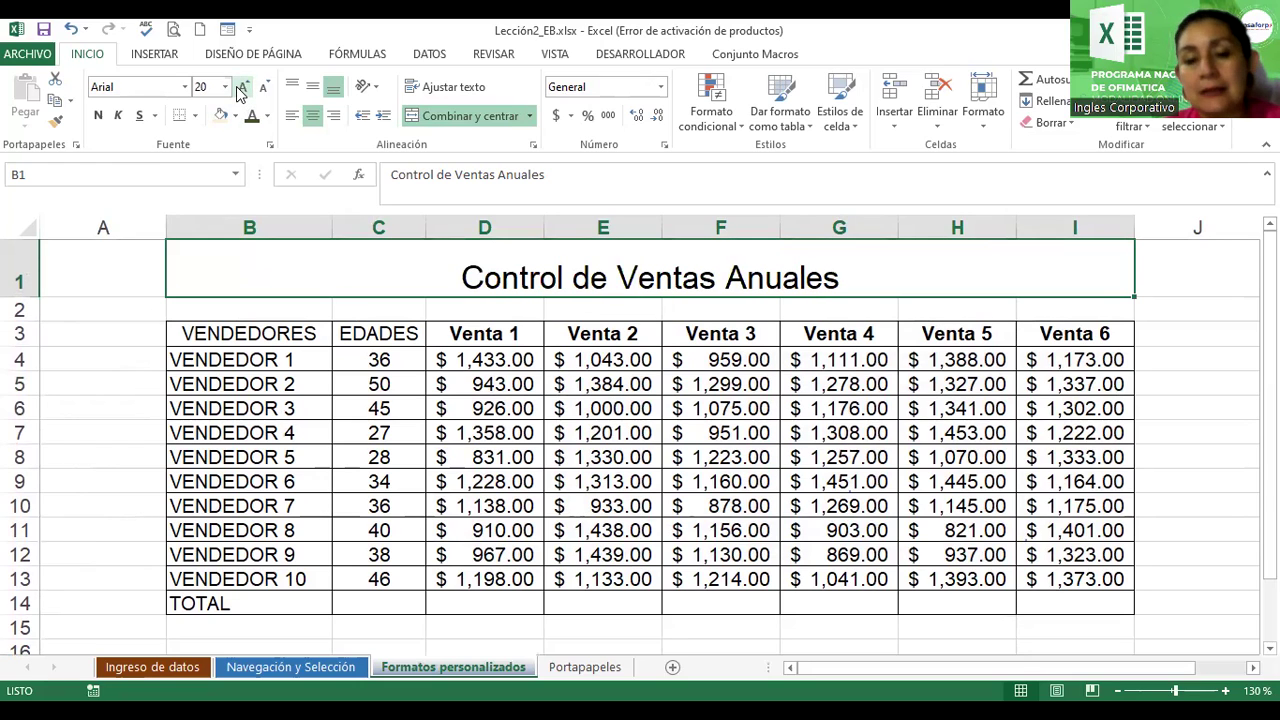
# Centre the title vertically and shade its banner light orange.
pyautogui.click(313, 90)
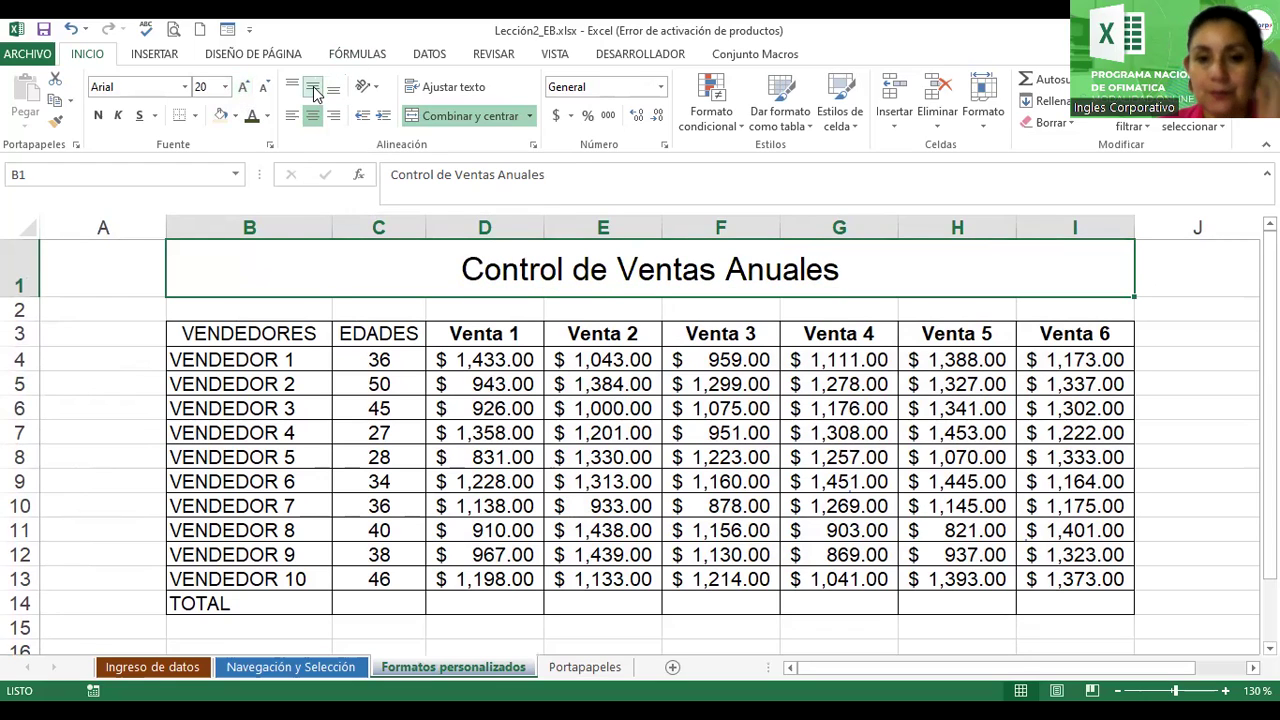
pyautogui.click(221, 116)
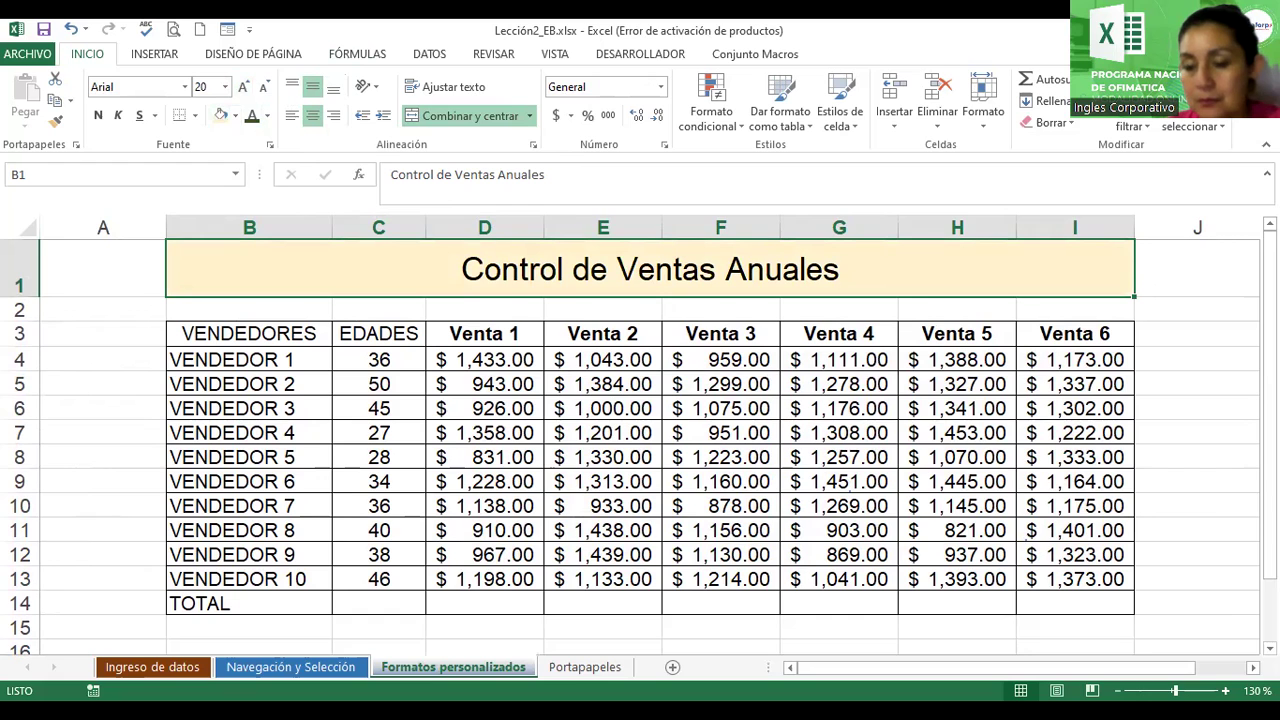
pyautogui.scroll(-2, 1025, 540)
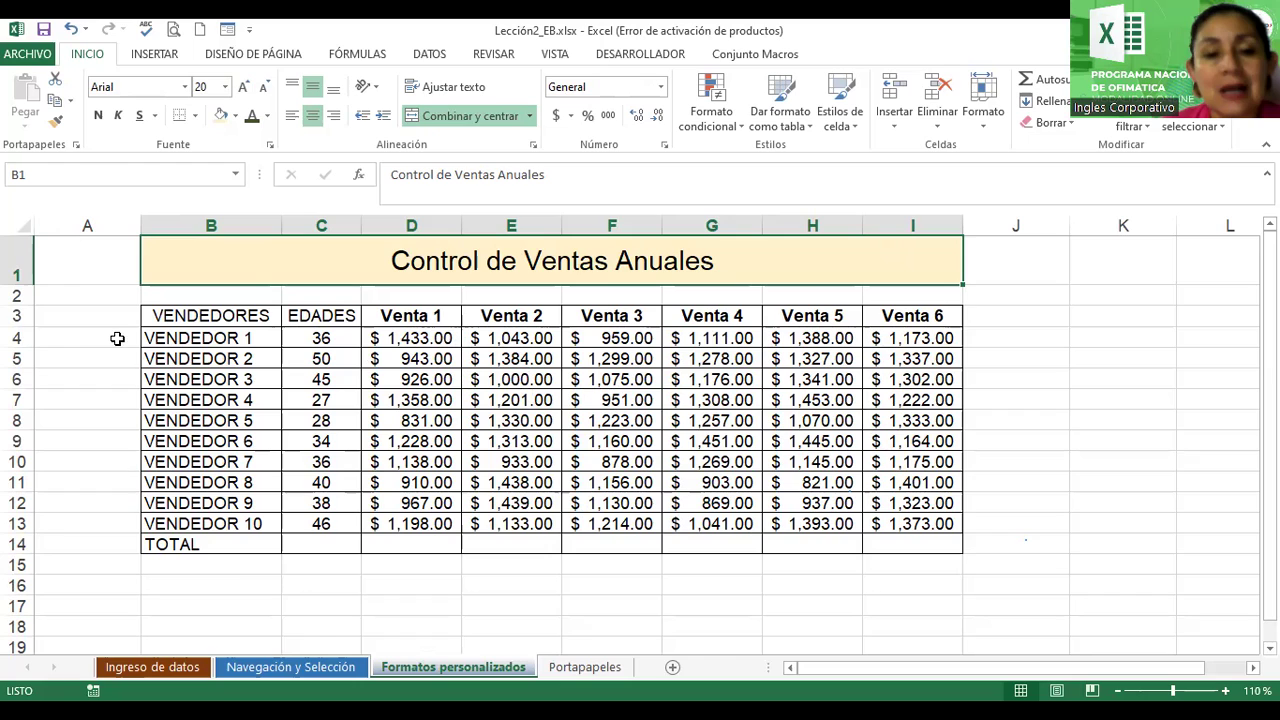
# Colour the header row B3:I3, VENDEDORES through Venta 6, dark blue.
pyautogui.click(190, 313)
pyautogui.moveTo(190, 313); pyautogui.dragTo(905, 316)
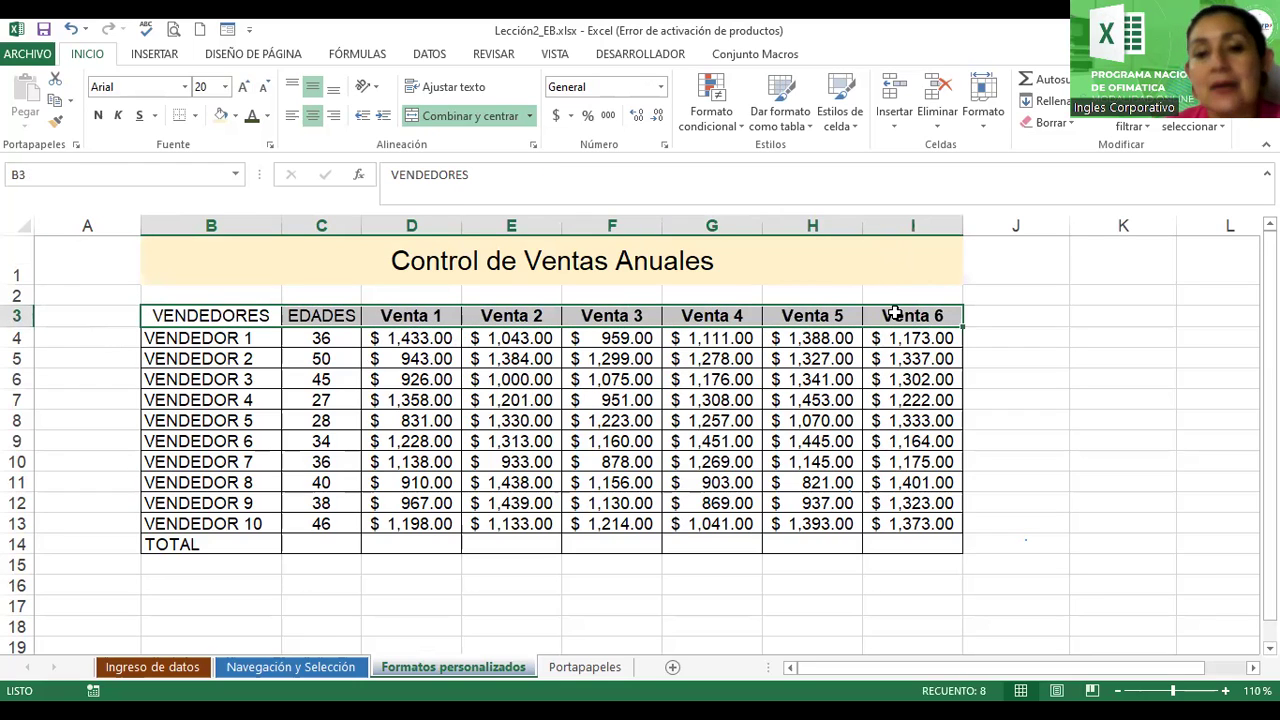
pyautogui.click(268, 118)
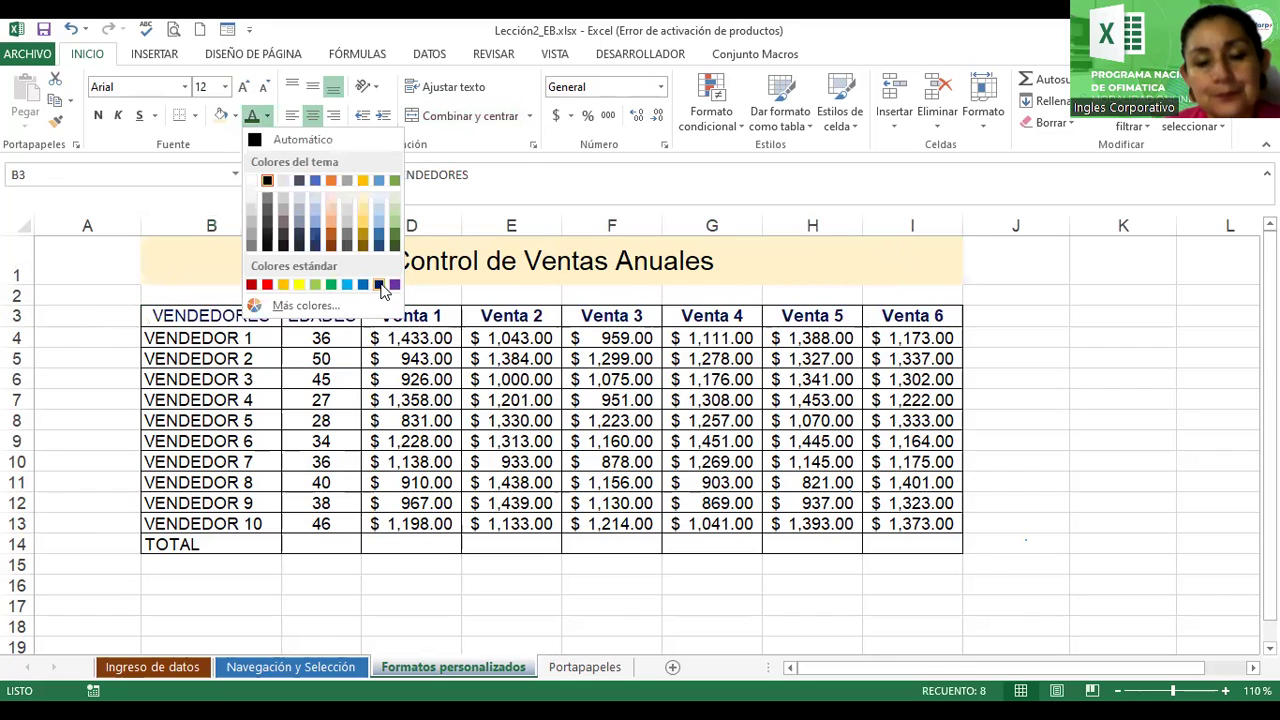
pyautogui.click(383, 286)
pyautogui.click(514, 382)
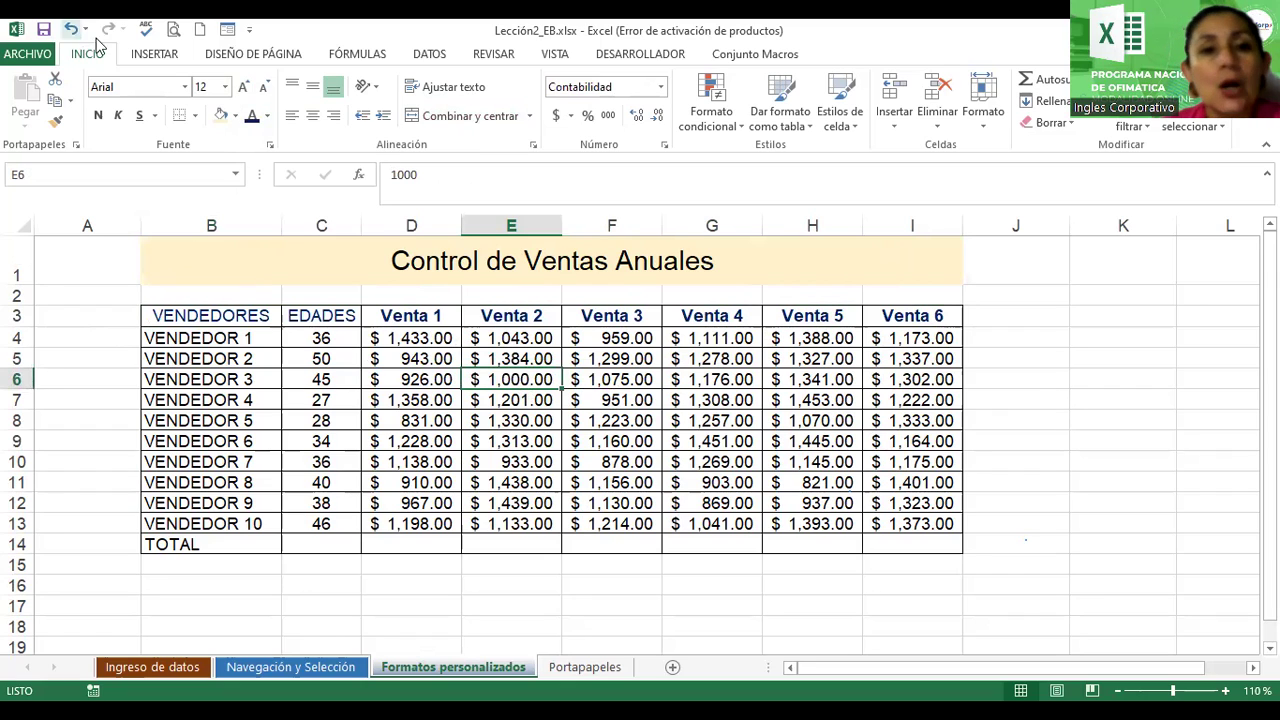
pyautogui.click(140, 56)
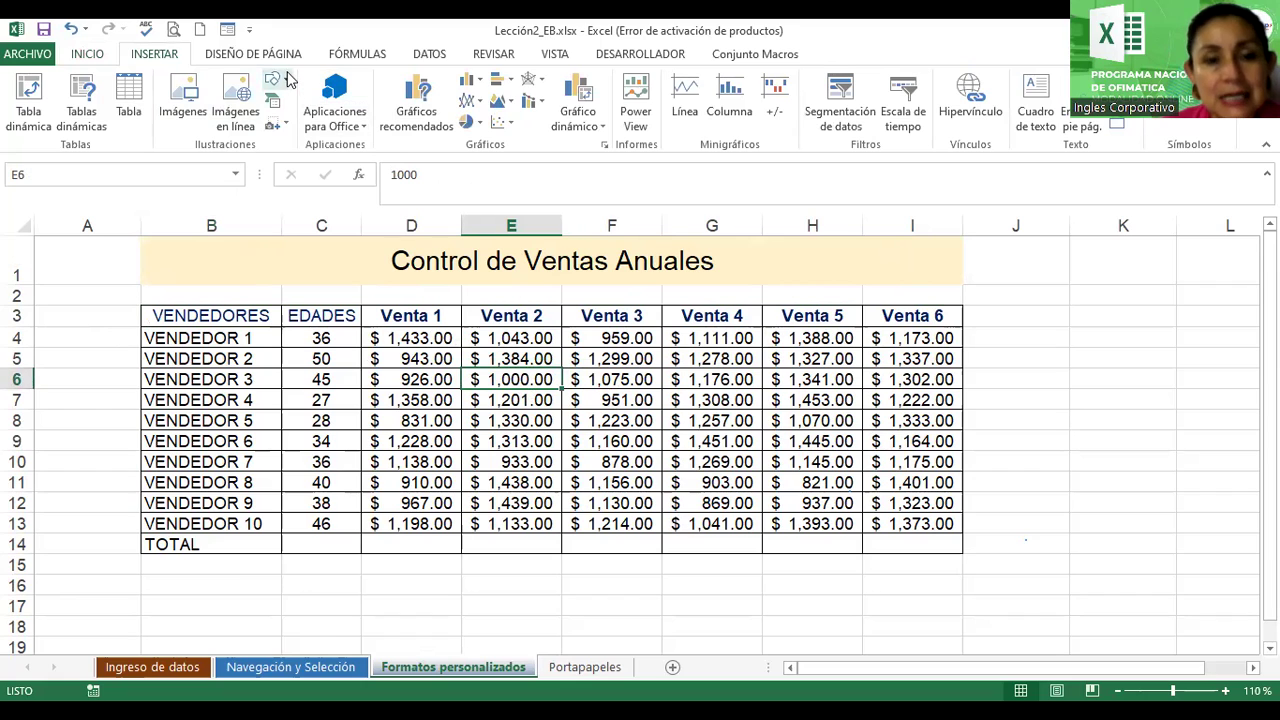
# Draw a left-up bent block arrow in column J, stretched from row 3 to row 13.
pyautogui.click(285, 80)
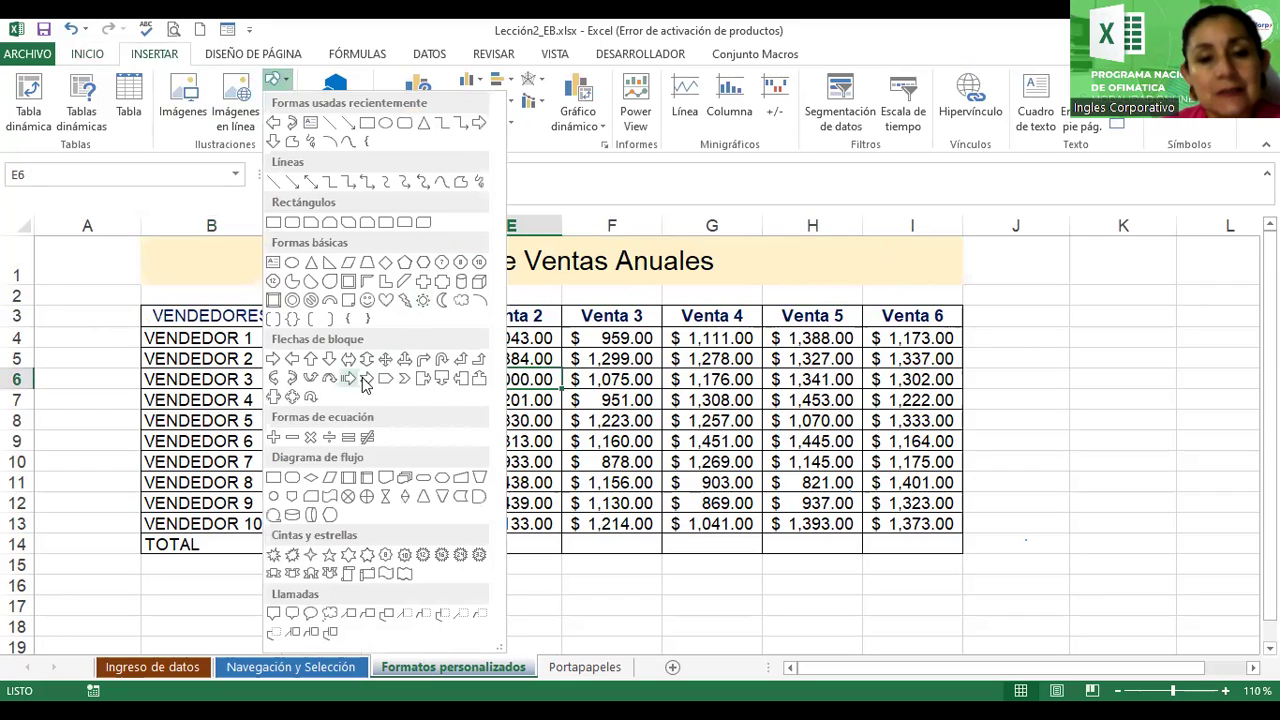
pyautogui.click(460, 358)
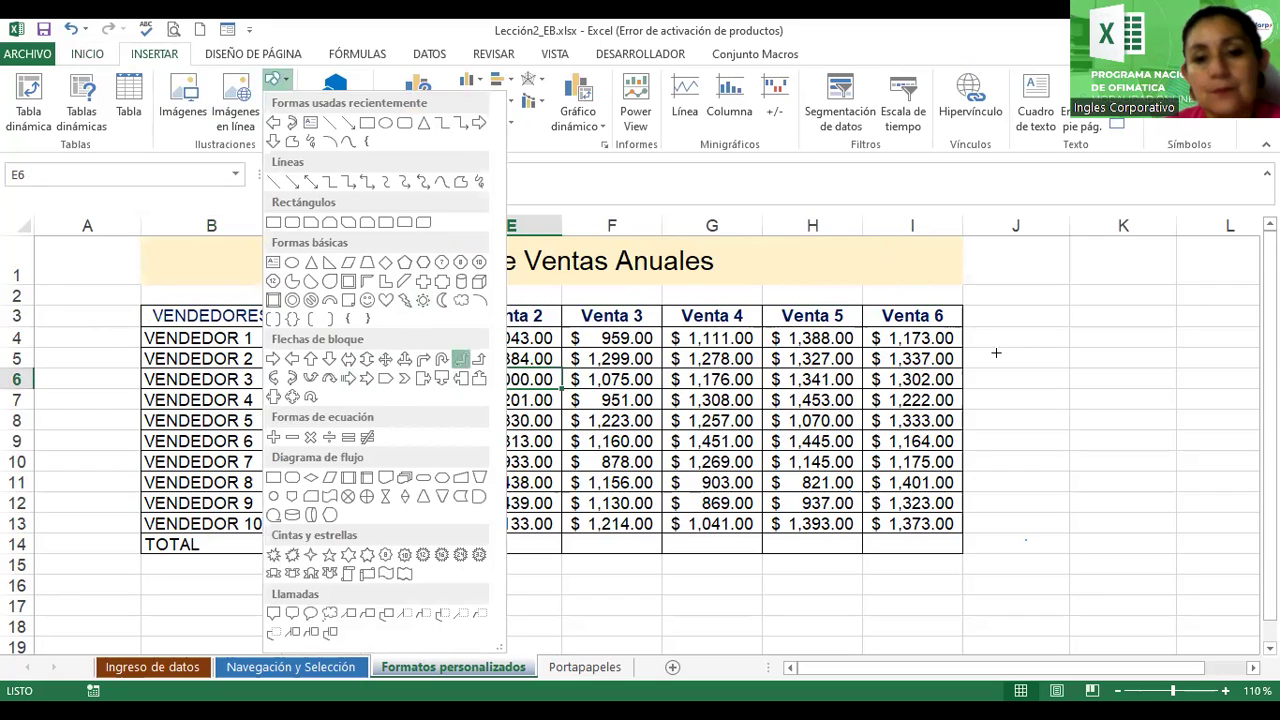
pyautogui.moveTo(1047, 318)
pyautogui.mouseDown()
pyautogui.moveTo(1019, 517)
pyautogui.moveTo(978, 537)
pyautogui.mouseUp()
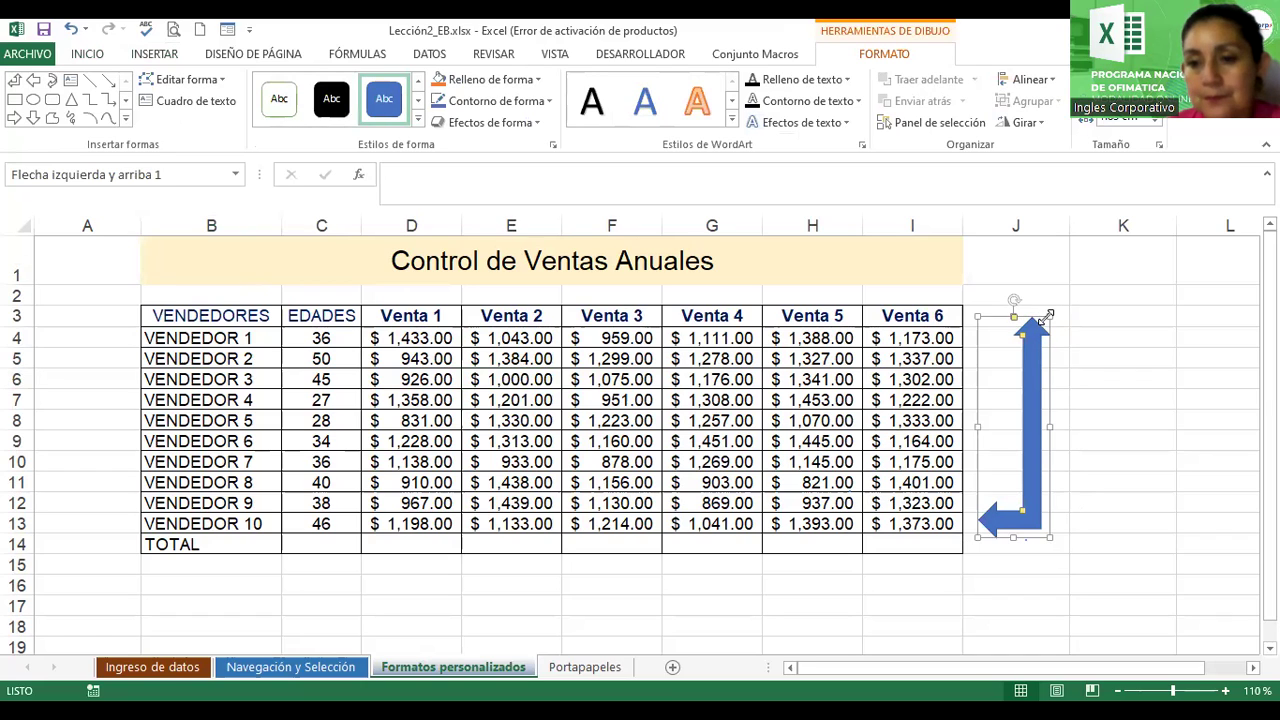
pyautogui.moveTo(1048, 318); pyautogui.dragTo(1047, 310)
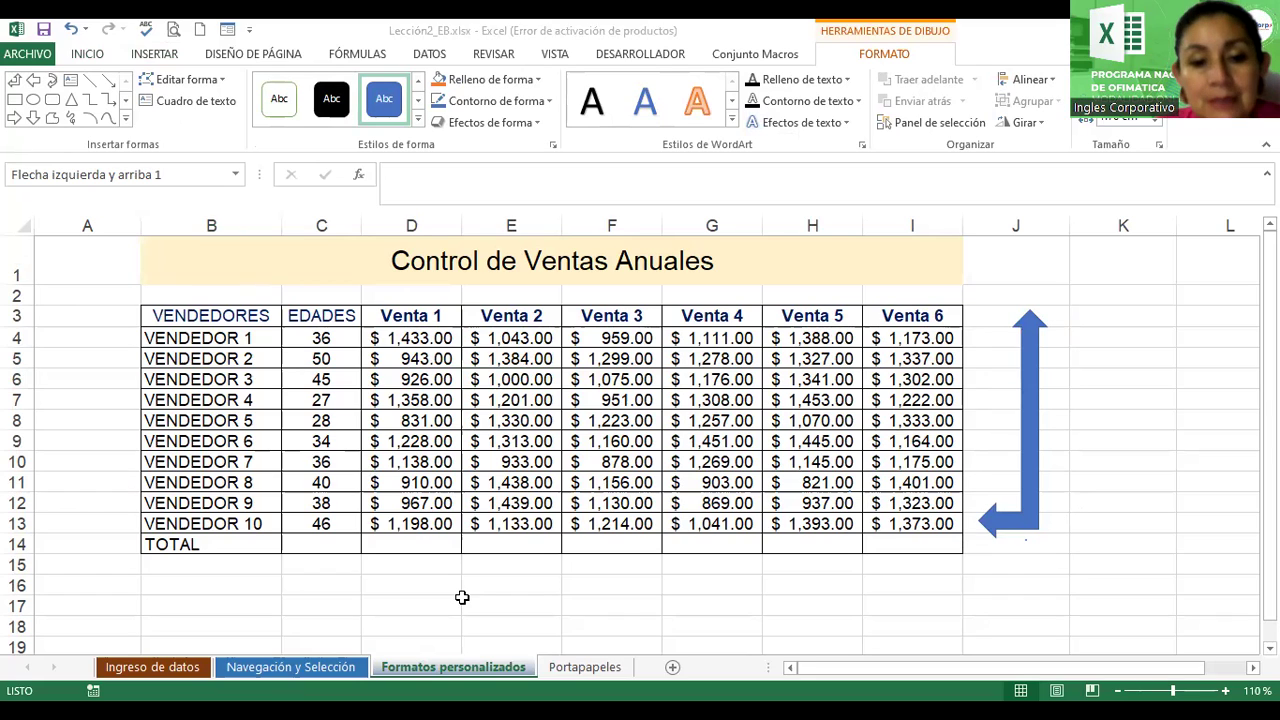
# Give the bent arrow a light yellow shape style and widen it slightly to the right.
pyautogui.click(1027, 457)
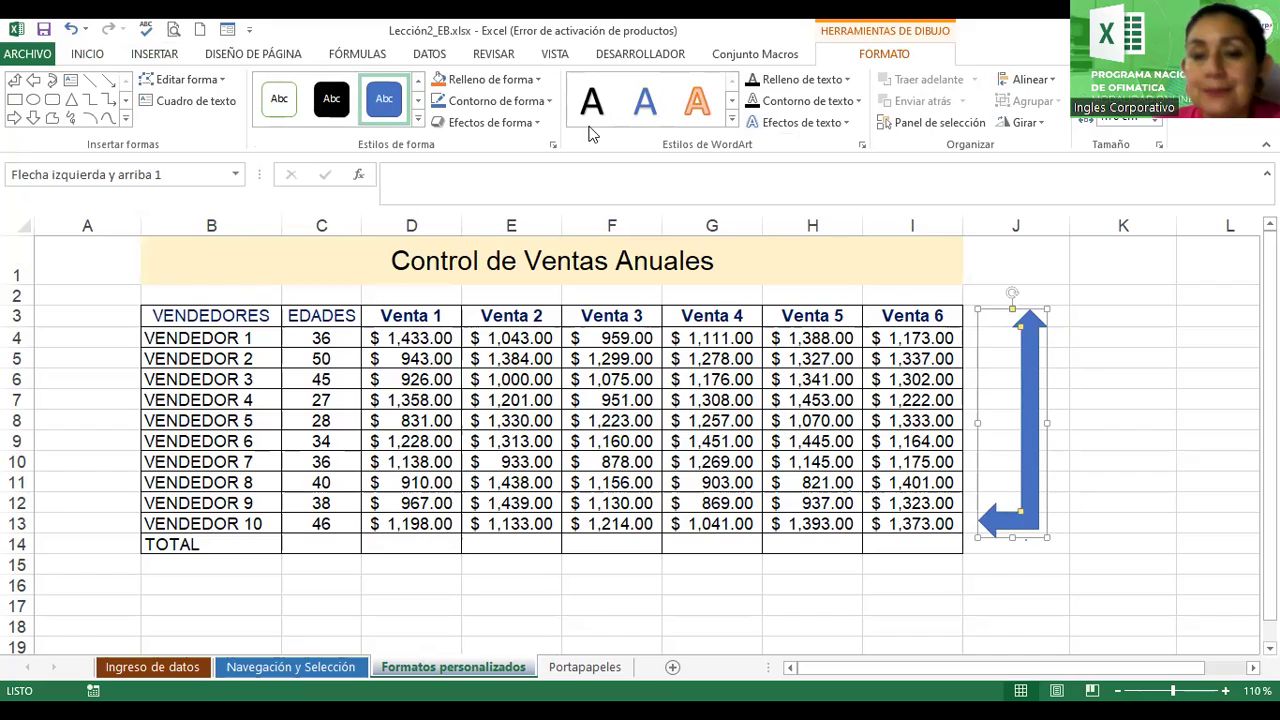
pyautogui.click(418, 122)
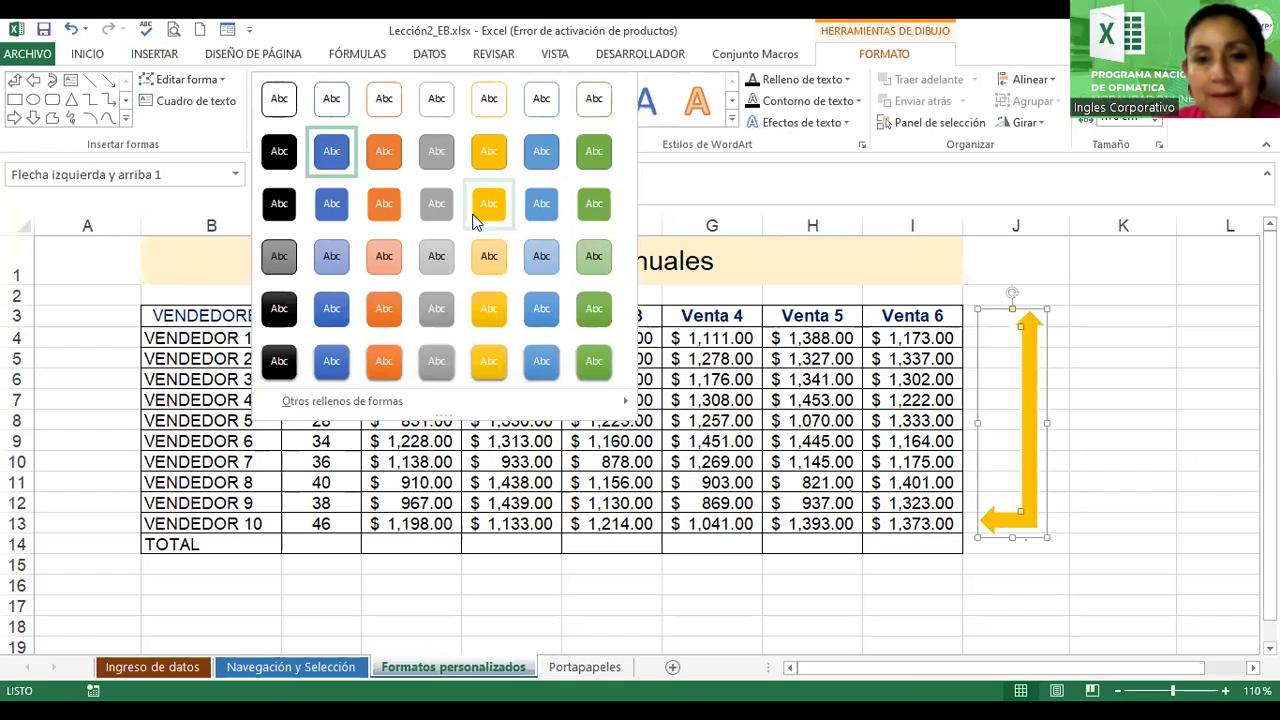
pyautogui.click(488, 262)
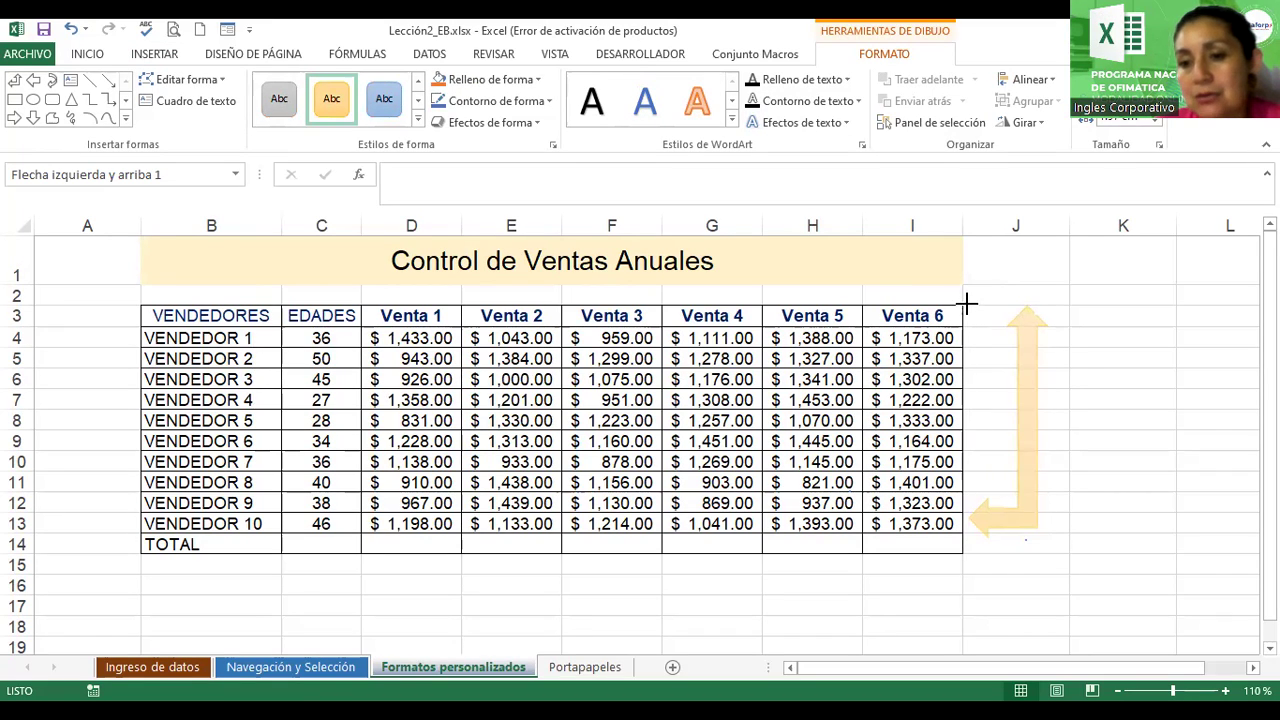
pyautogui.moveTo(1043, 420); pyautogui.dragTo(1055, 420)
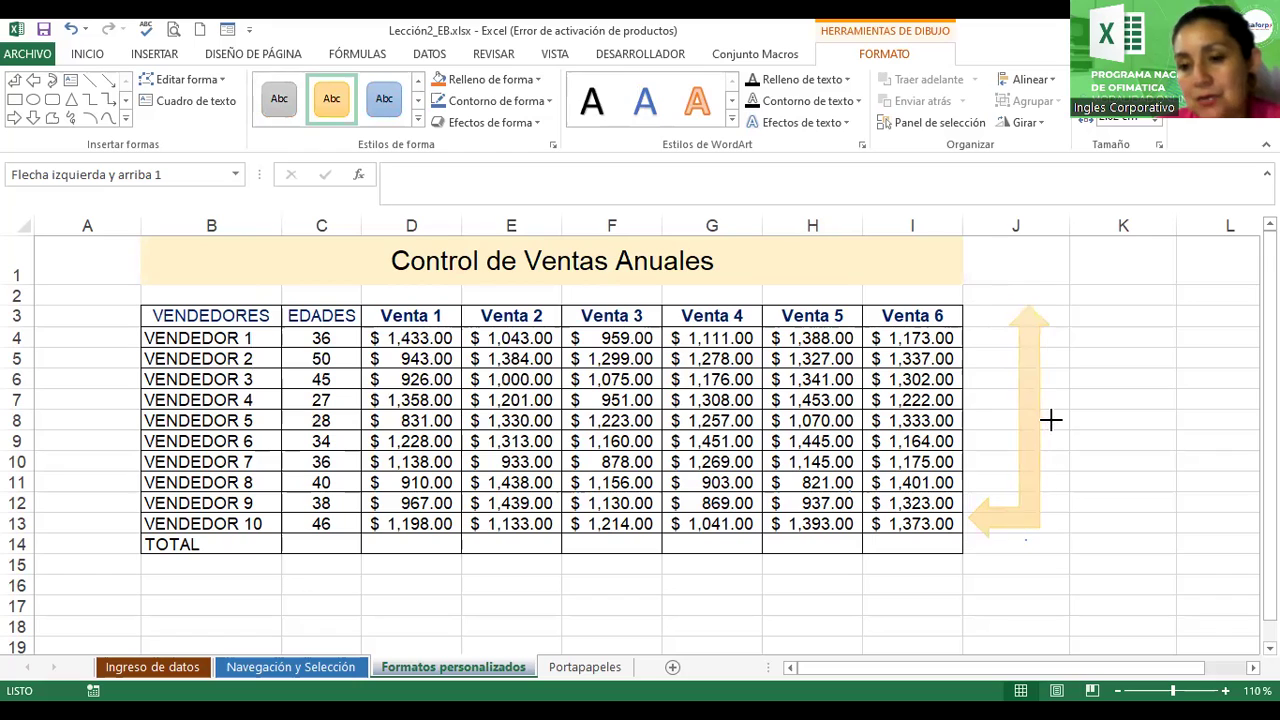
pyautogui.click(1178, 376)
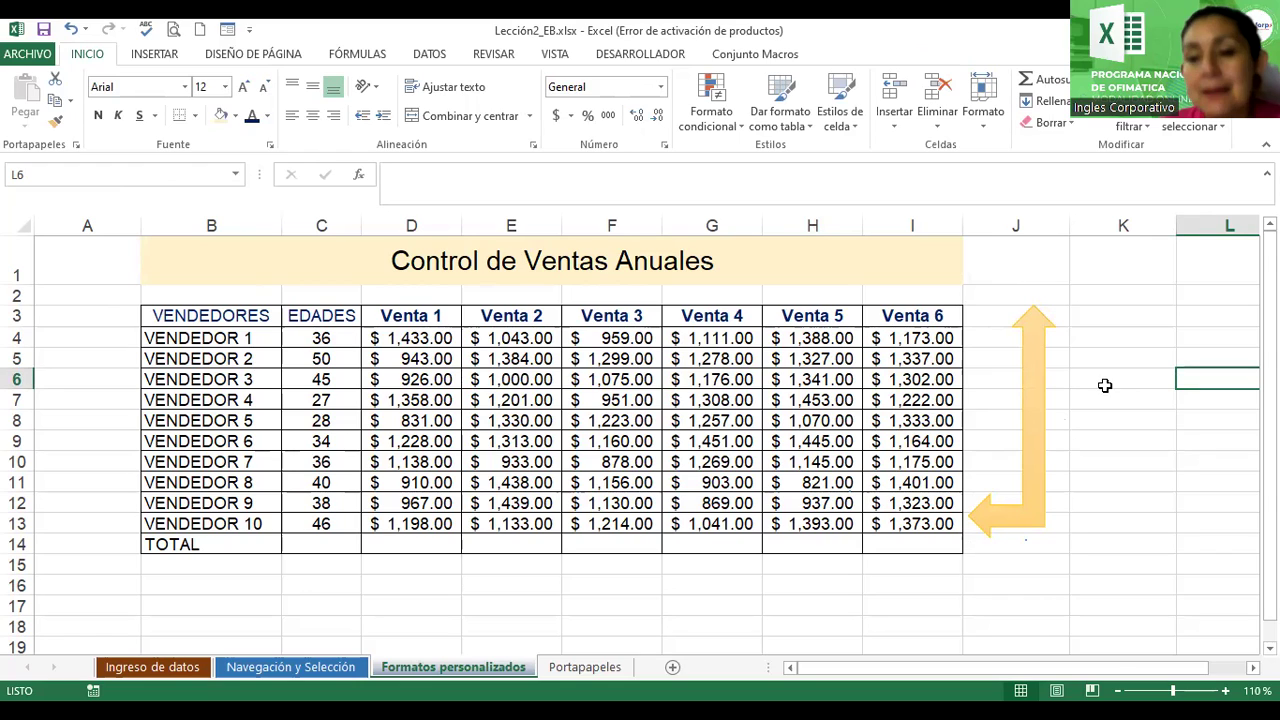
pyautogui.click(1040, 395)
pyautogui.click(1101, 400)
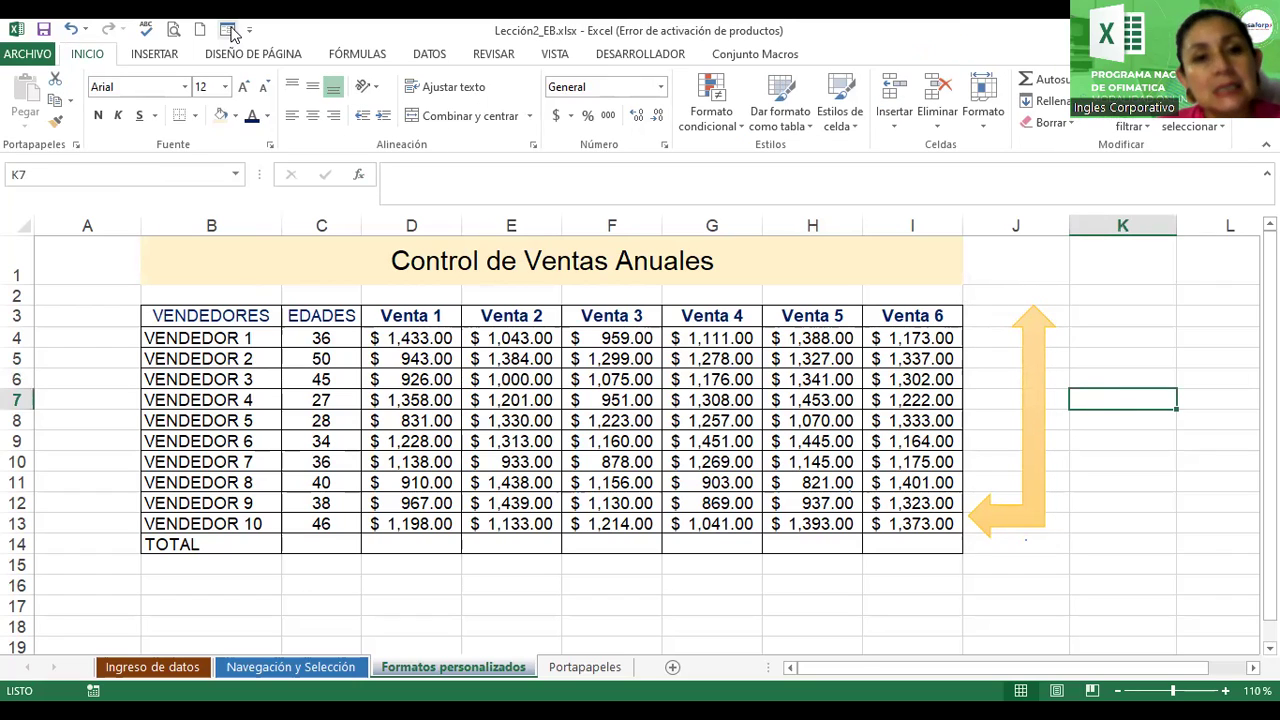
pyautogui.click(148, 60)
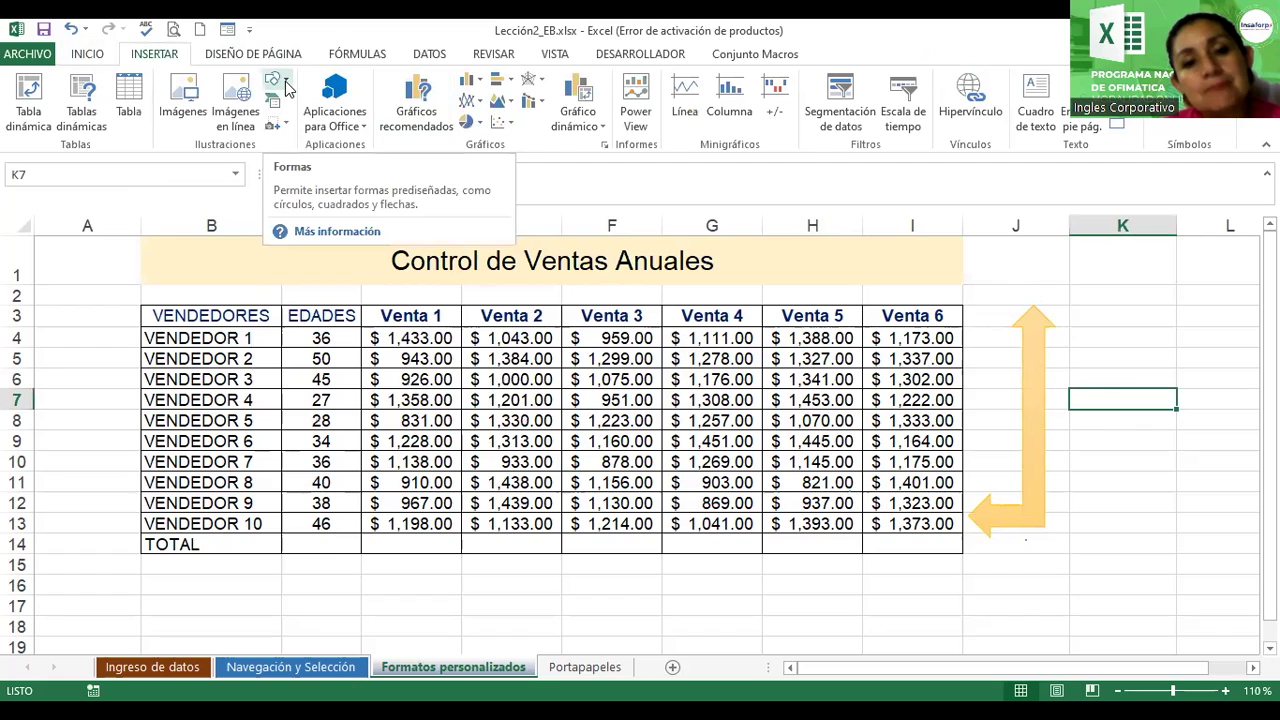
pyautogui.click(285, 82)
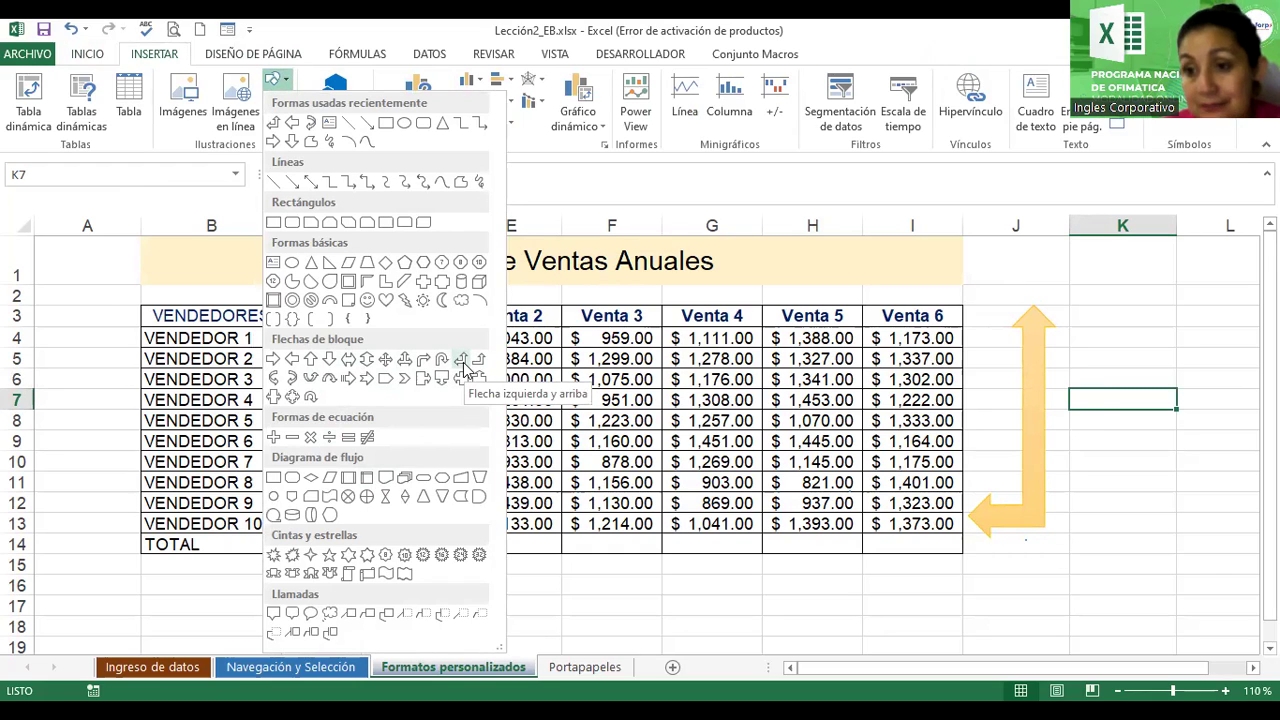
pyautogui.click(1040, 440)
pyautogui.click(1034, 434)
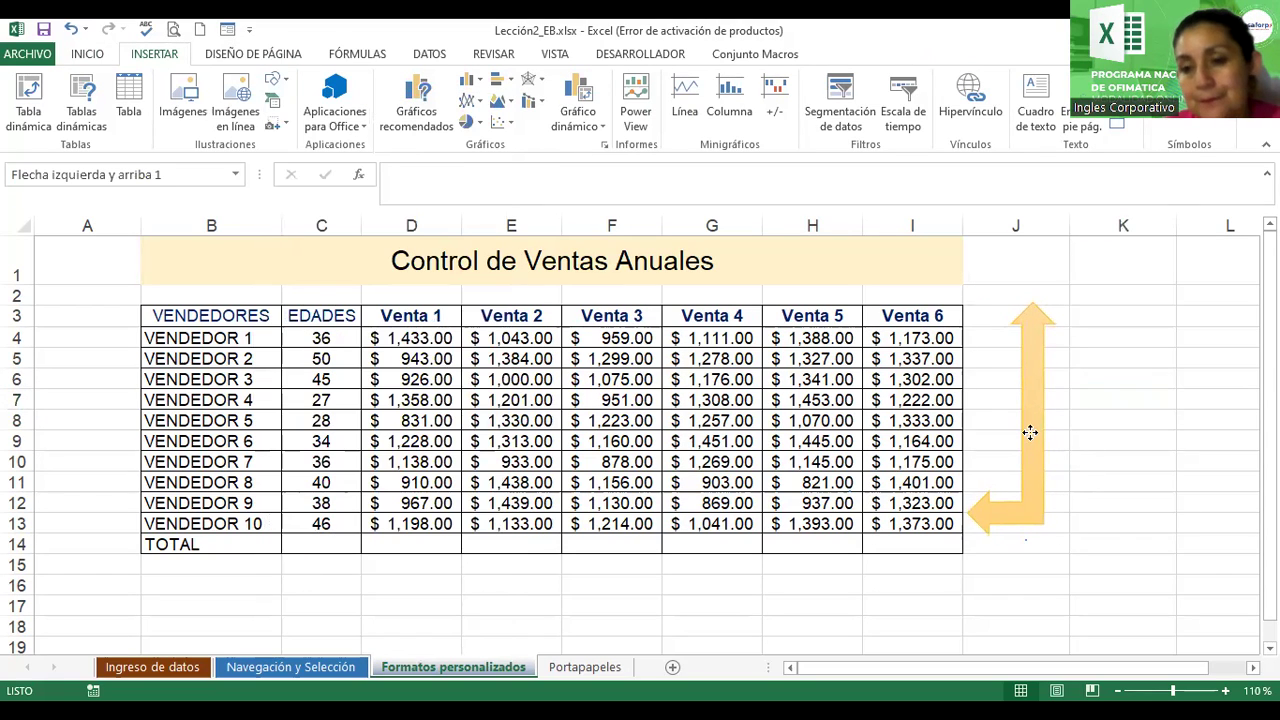
pyautogui.click(1168, 453)
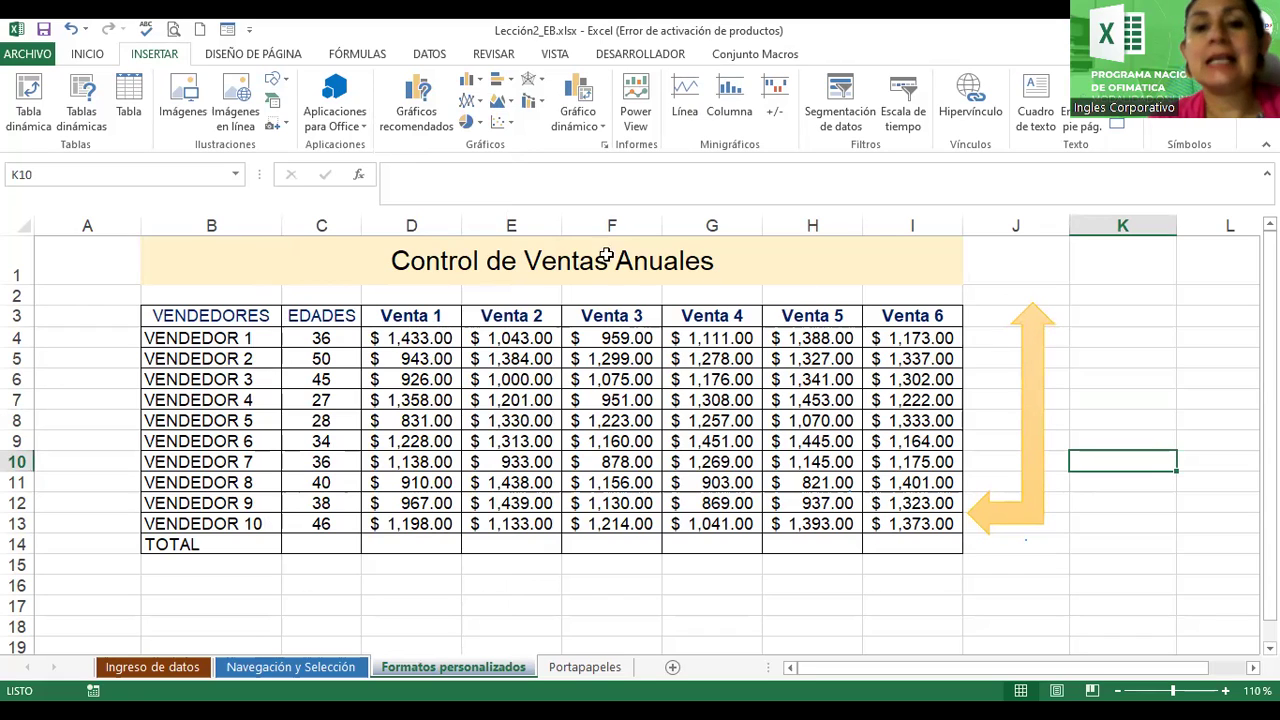
# Set the Control de Ventas Anuales title in B1 to the Broadway font.
pyautogui.click(538, 260)
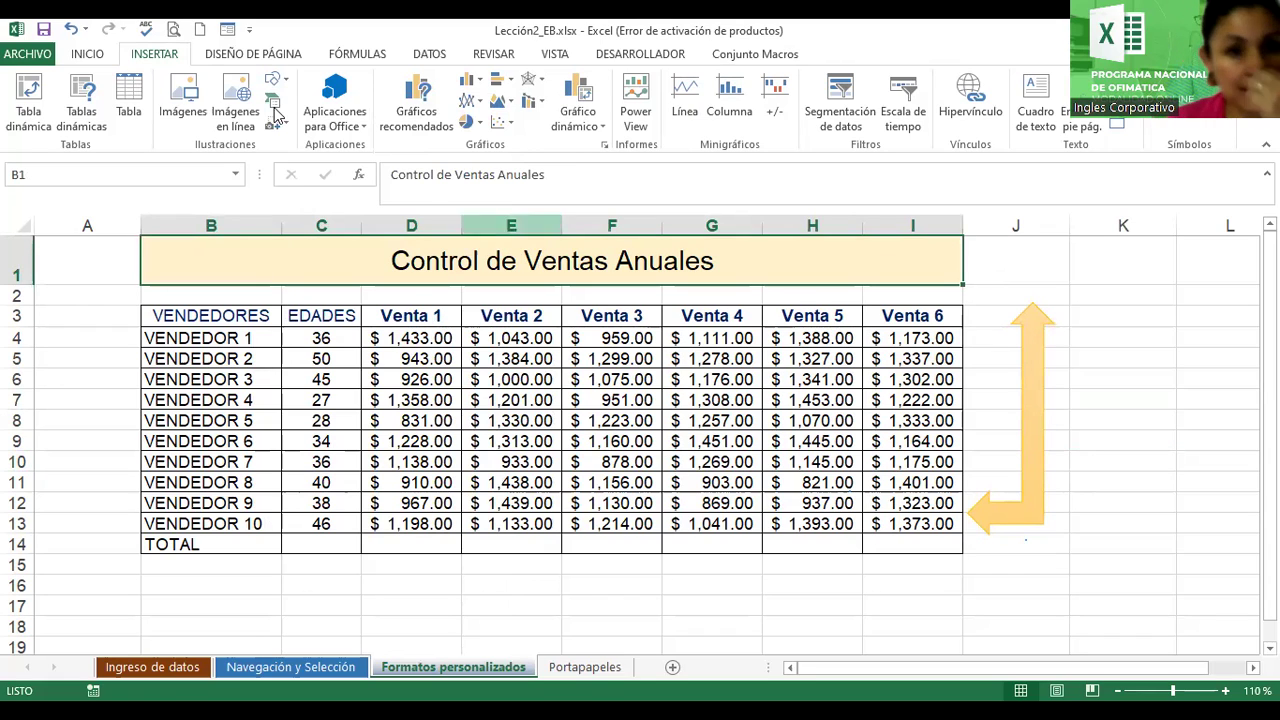
pyautogui.click(87, 54)
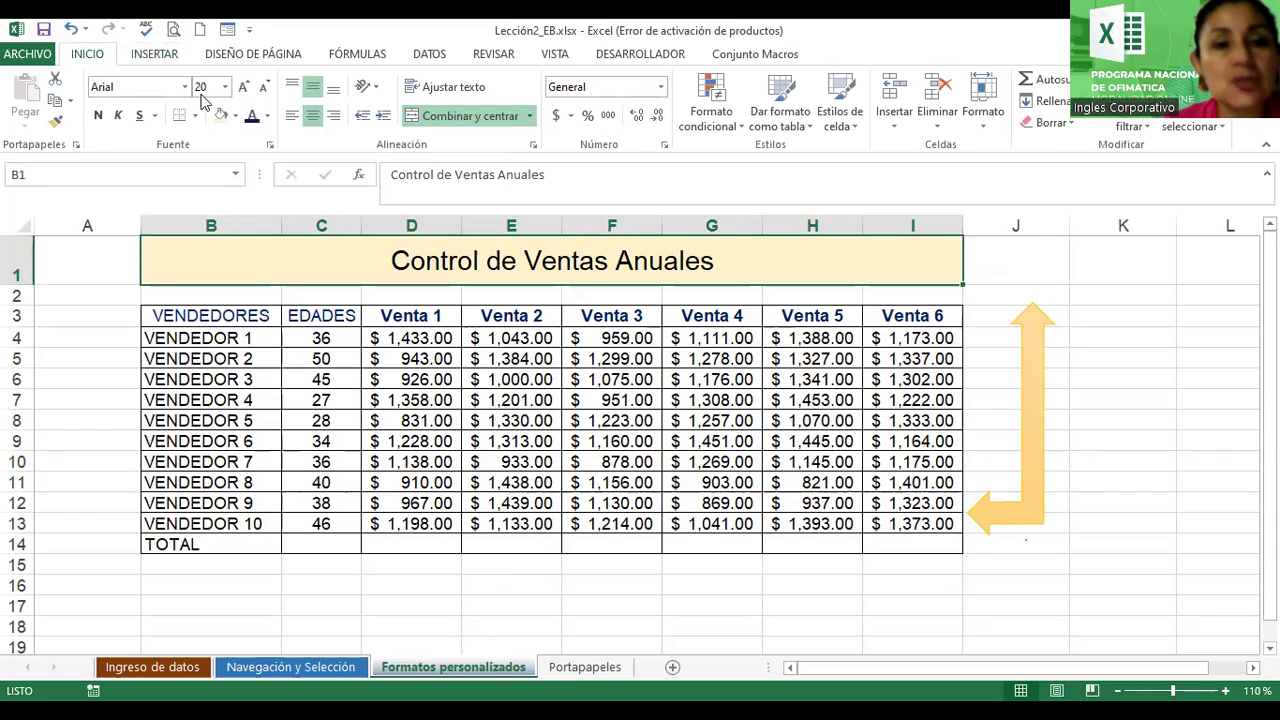
pyautogui.click(186, 87)
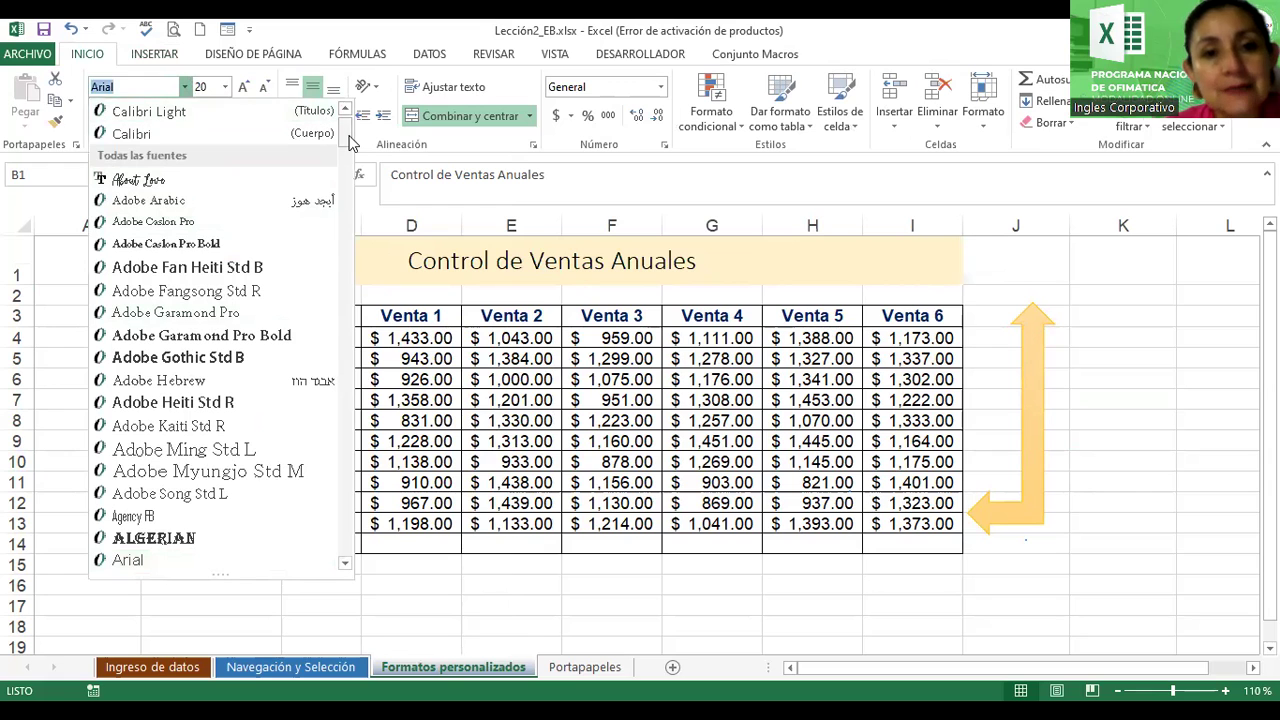
pyautogui.moveTo(349, 148); pyautogui.dragTo(352, 214)
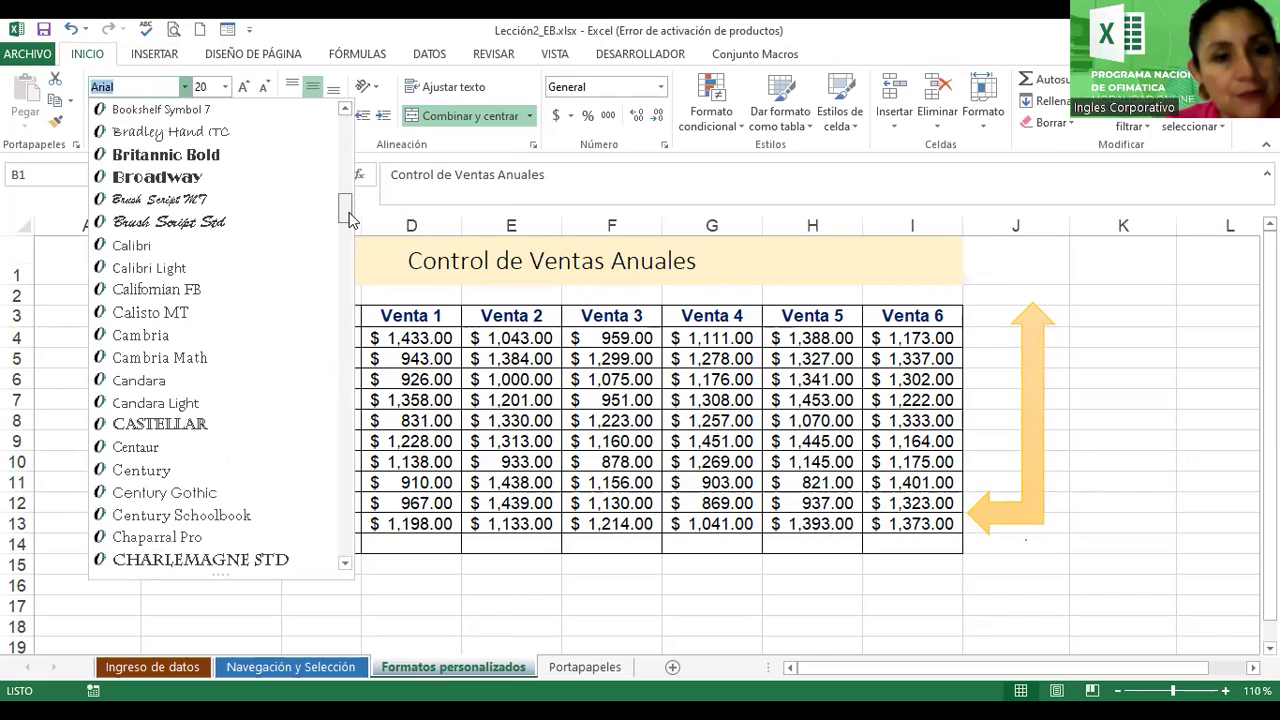
pyautogui.click(224, 181)
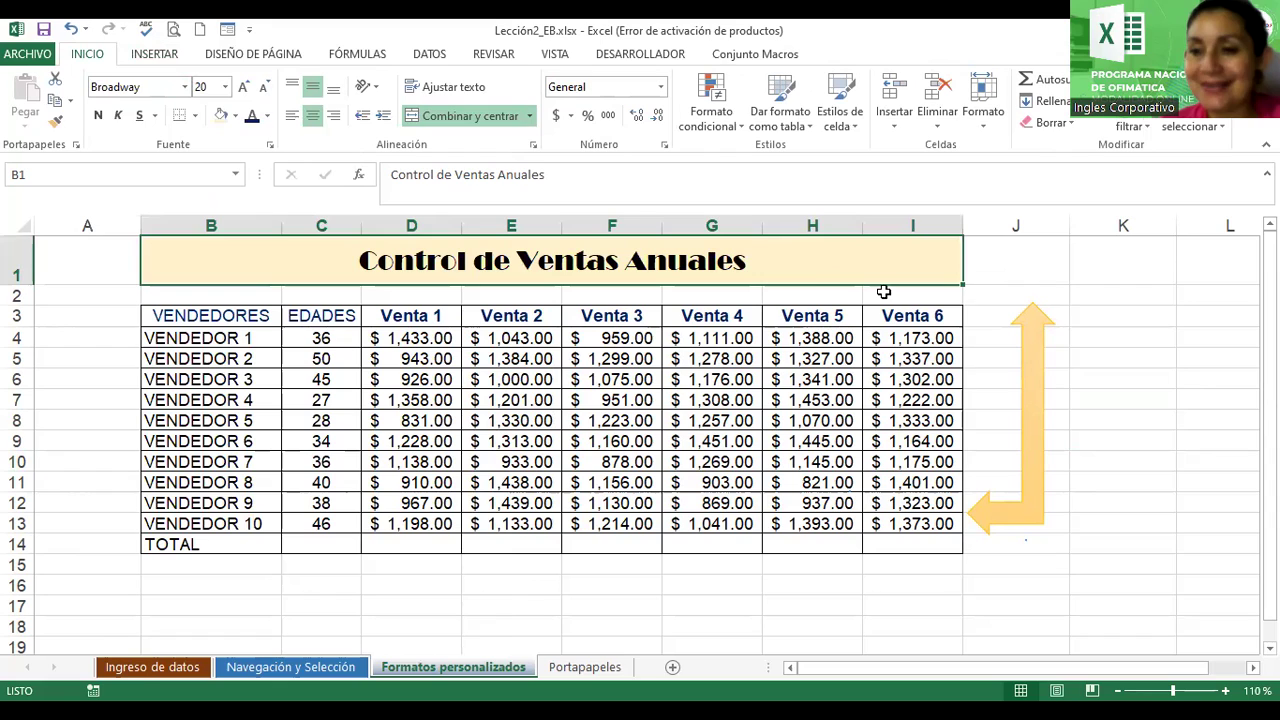
# Colour the title dark blue and enlarge it step by step to 26 points.
pyautogui.click(268, 116)
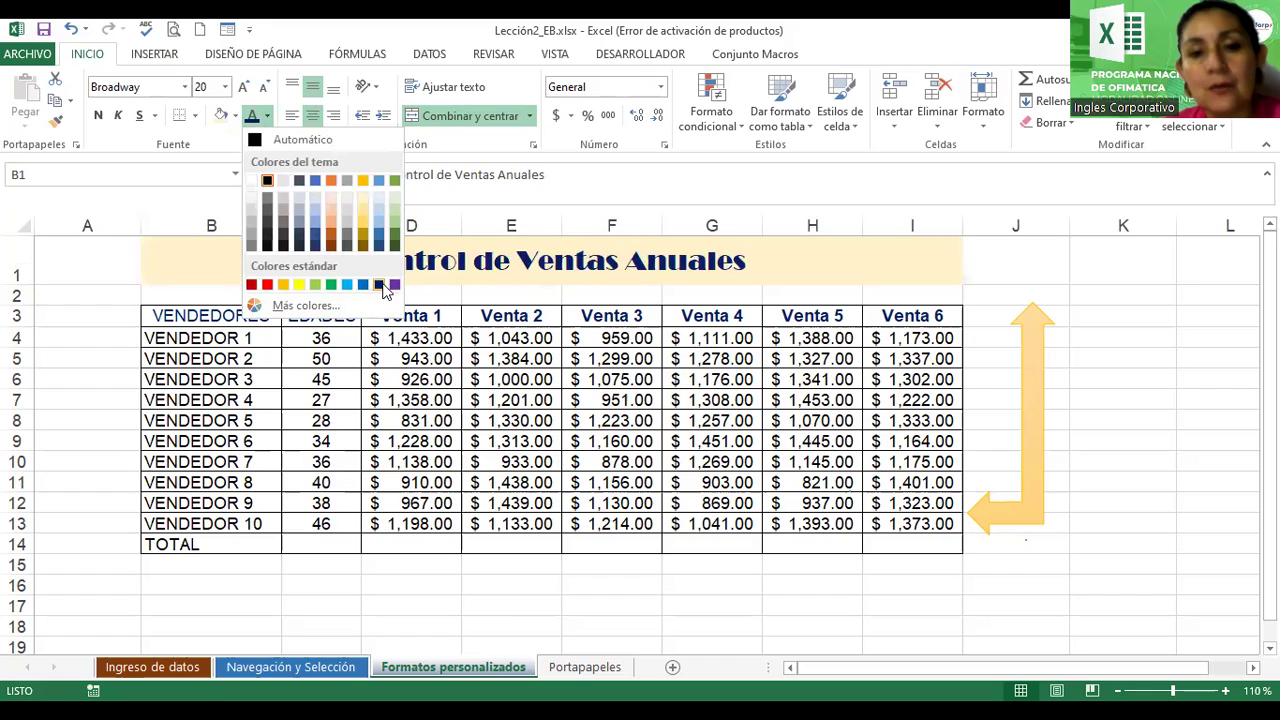
pyautogui.click(379, 285)
pyautogui.click(243, 87)
pyautogui.click(243, 87)
pyautogui.click(243, 87)
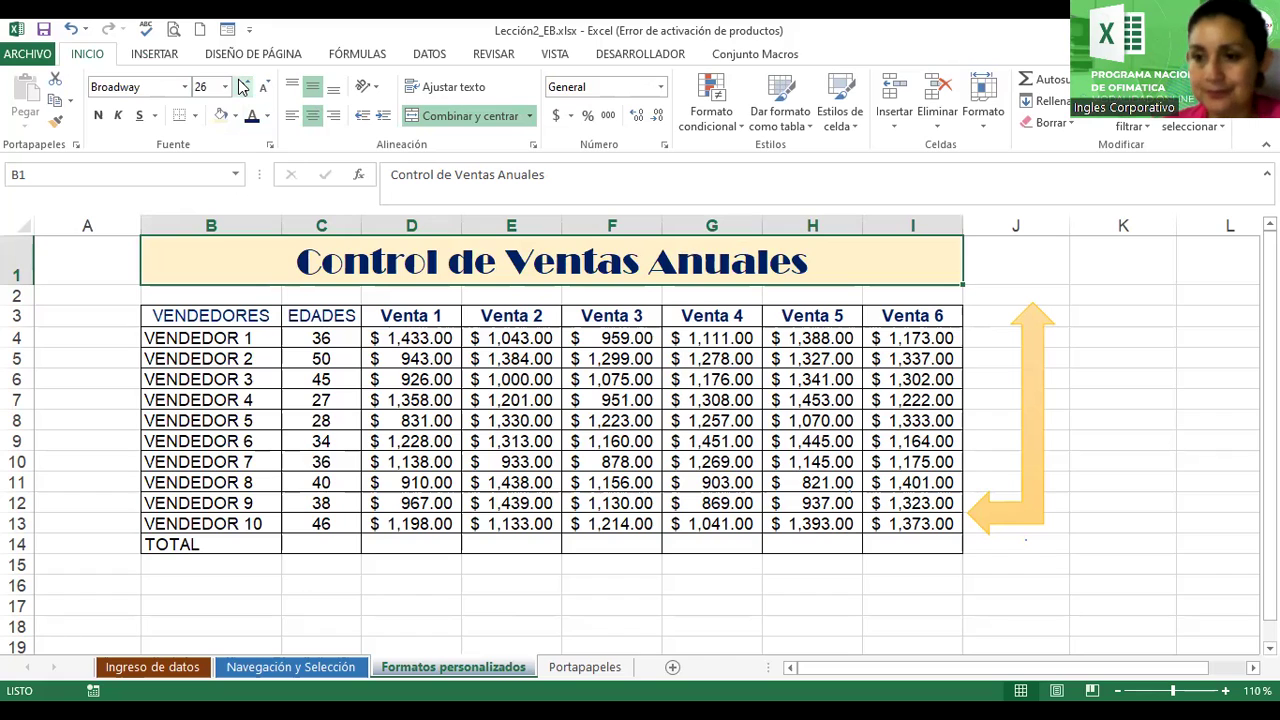
pyautogui.click(342, 582)
# Enter 'Elaborado por:' with the author's name in C16, then zoom to 90%.
pyautogui.write('Elaborado ')
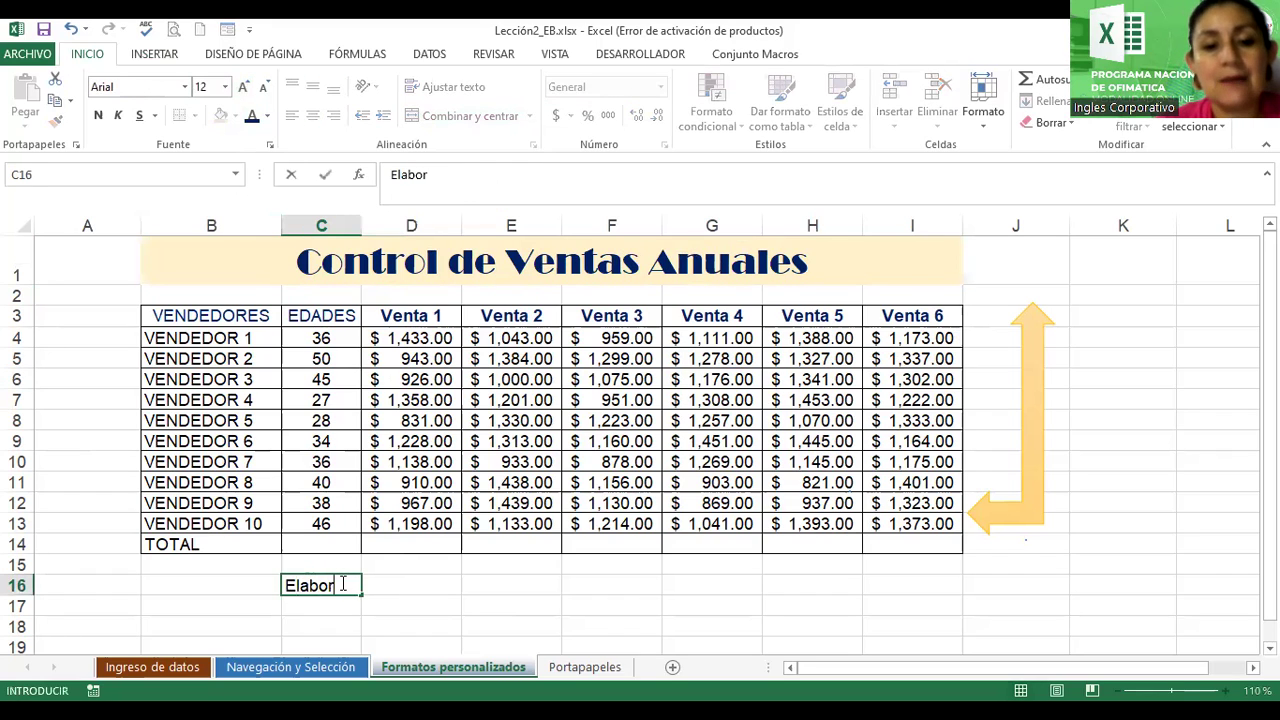
pyautogui.write('por: Denisse')
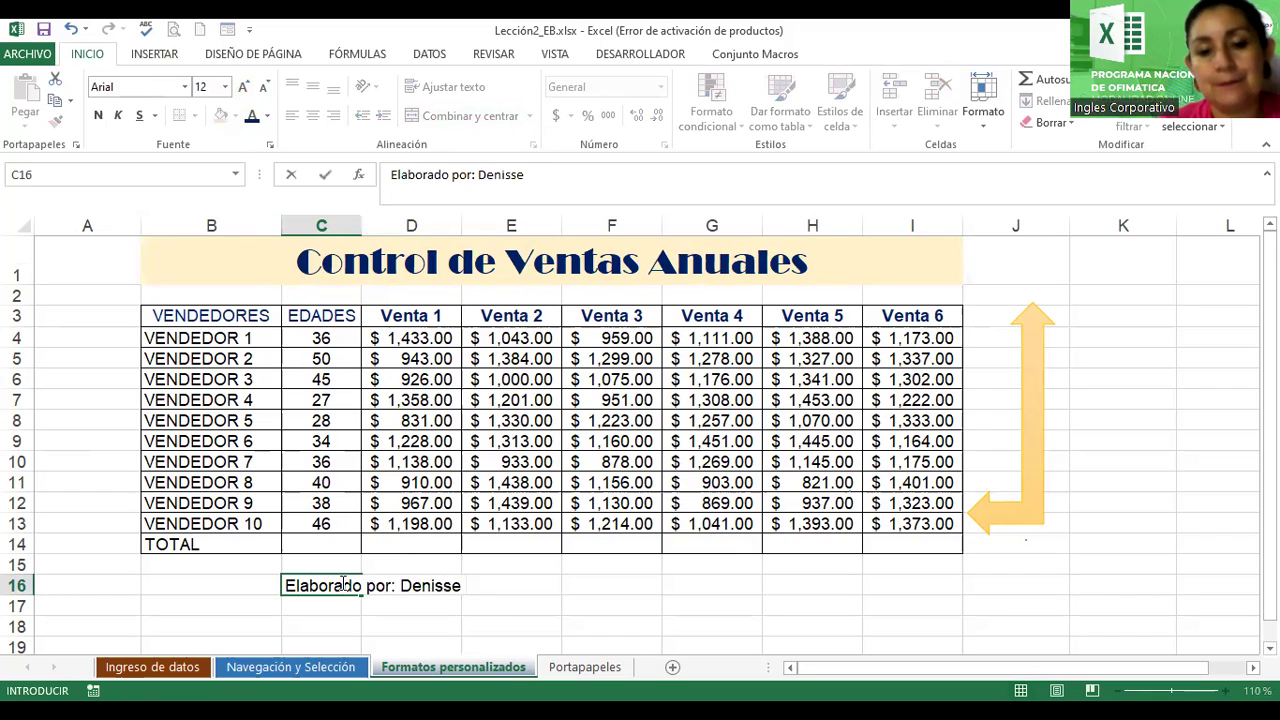
pyautogui.press('Return')
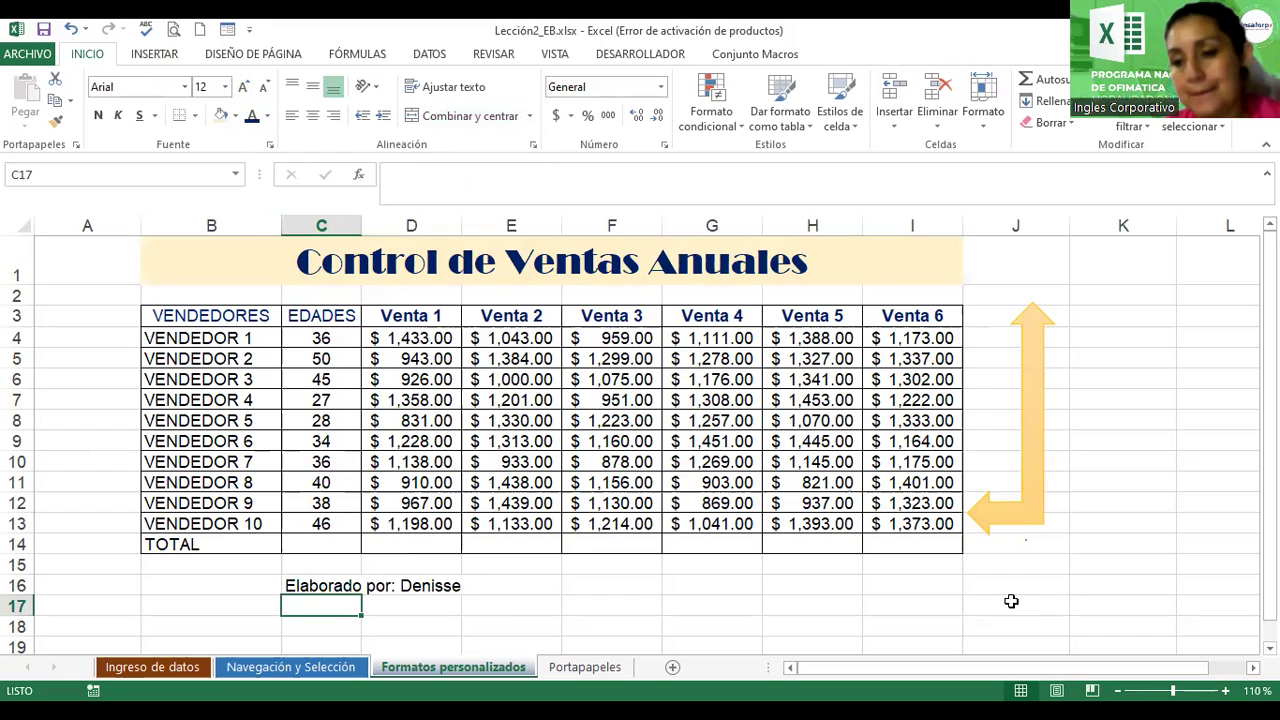
pyautogui.click(1117, 690)
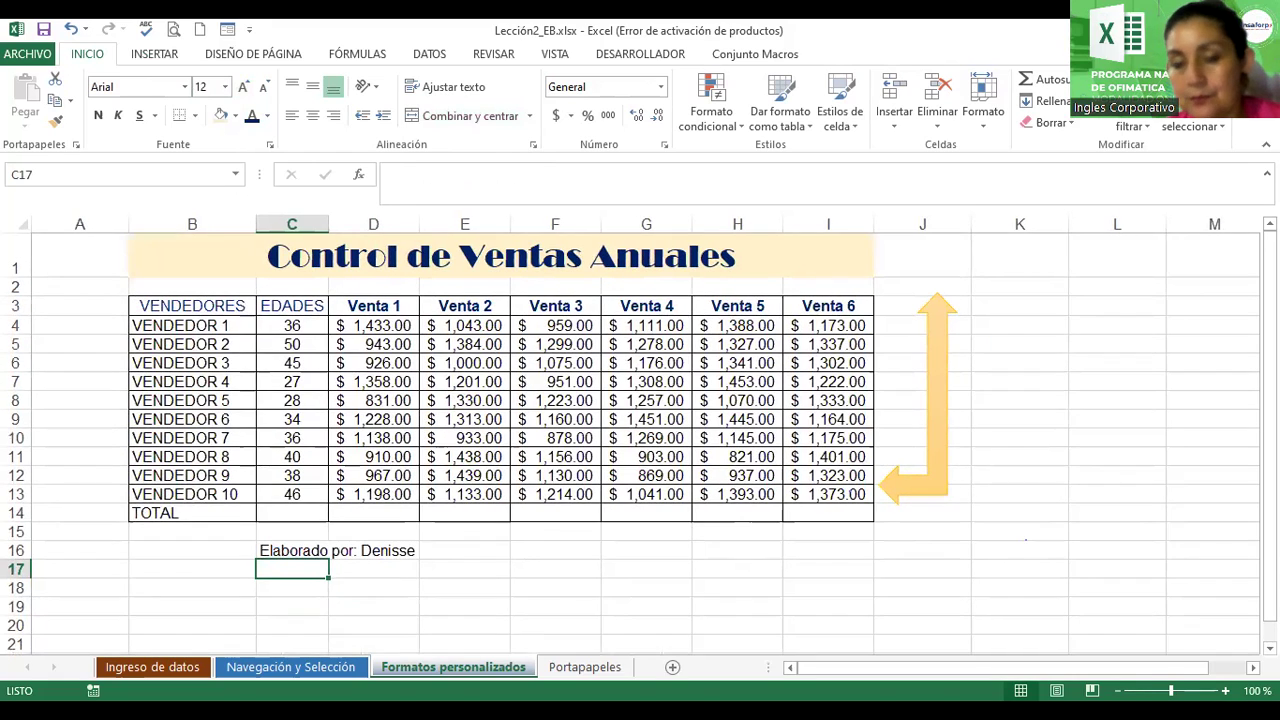
pyautogui.click(1117, 690)
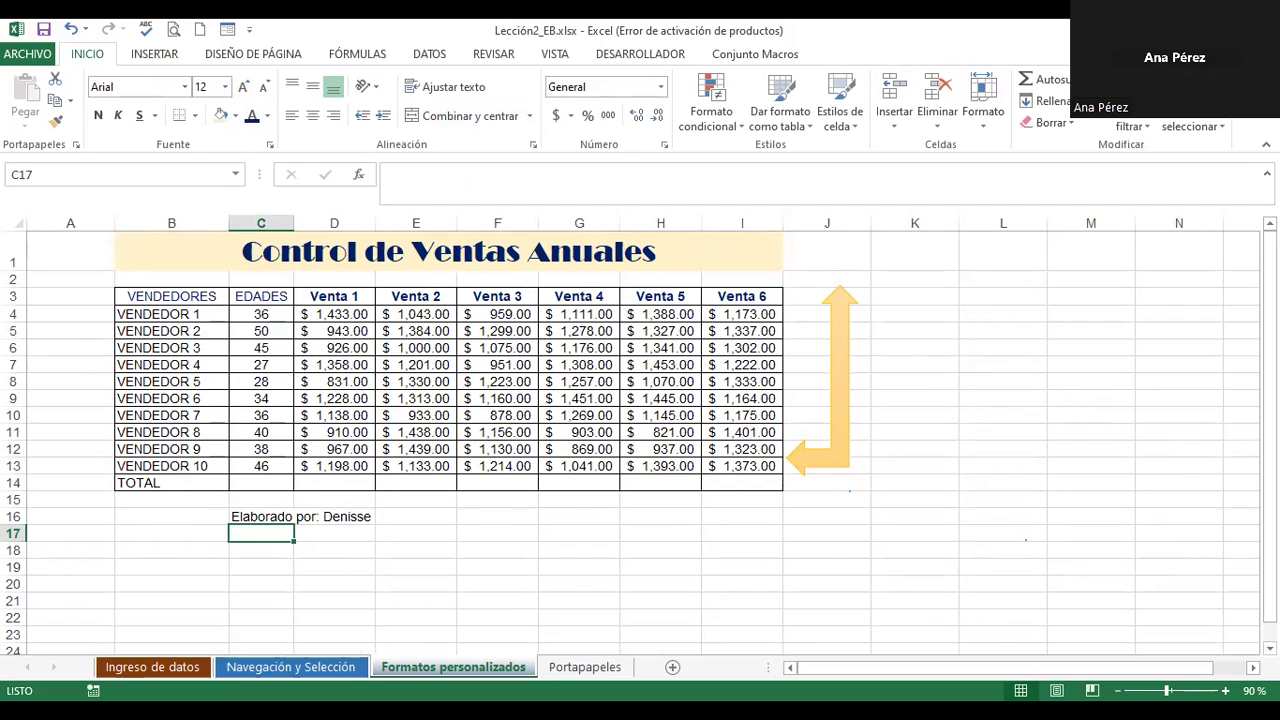
# Select the merged title cell again at the top of the sheet.
pyautogui.moveTo(572, 242); pyautogui.dragTo(569, 246)
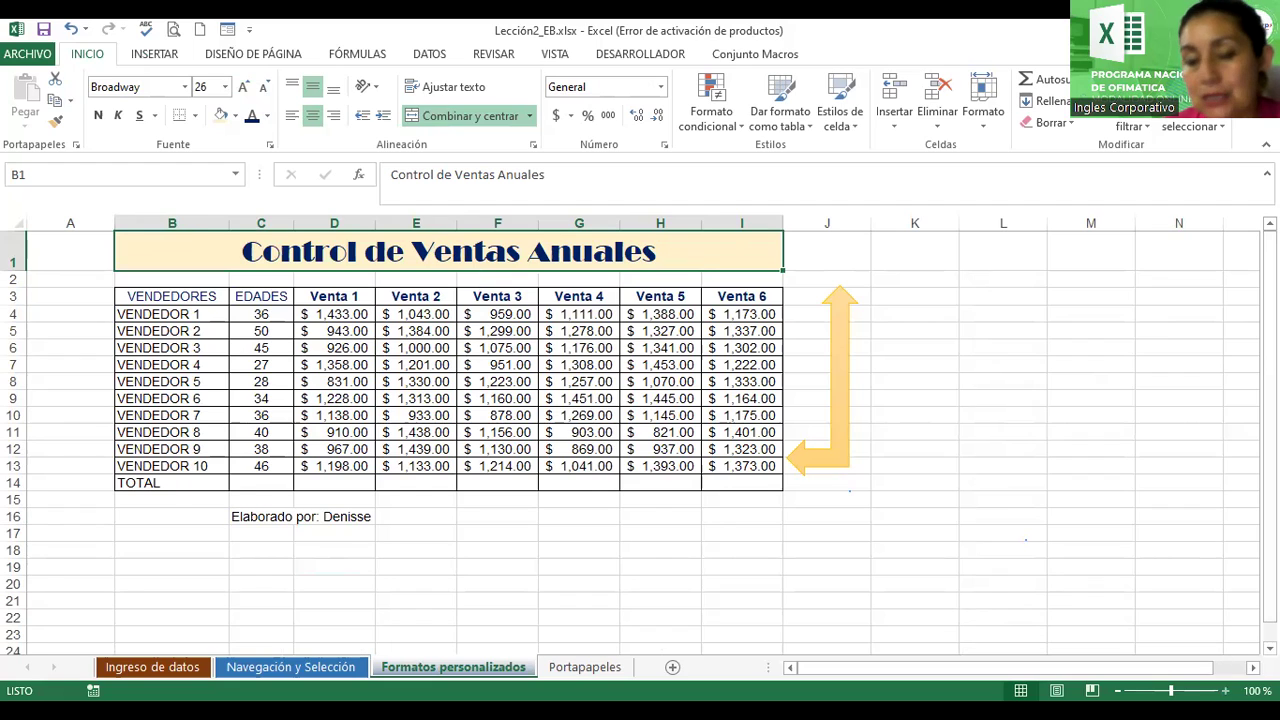
pyautogui.scroll(2, 913, 406)
pyautogui.scroll(1, 640, 434)
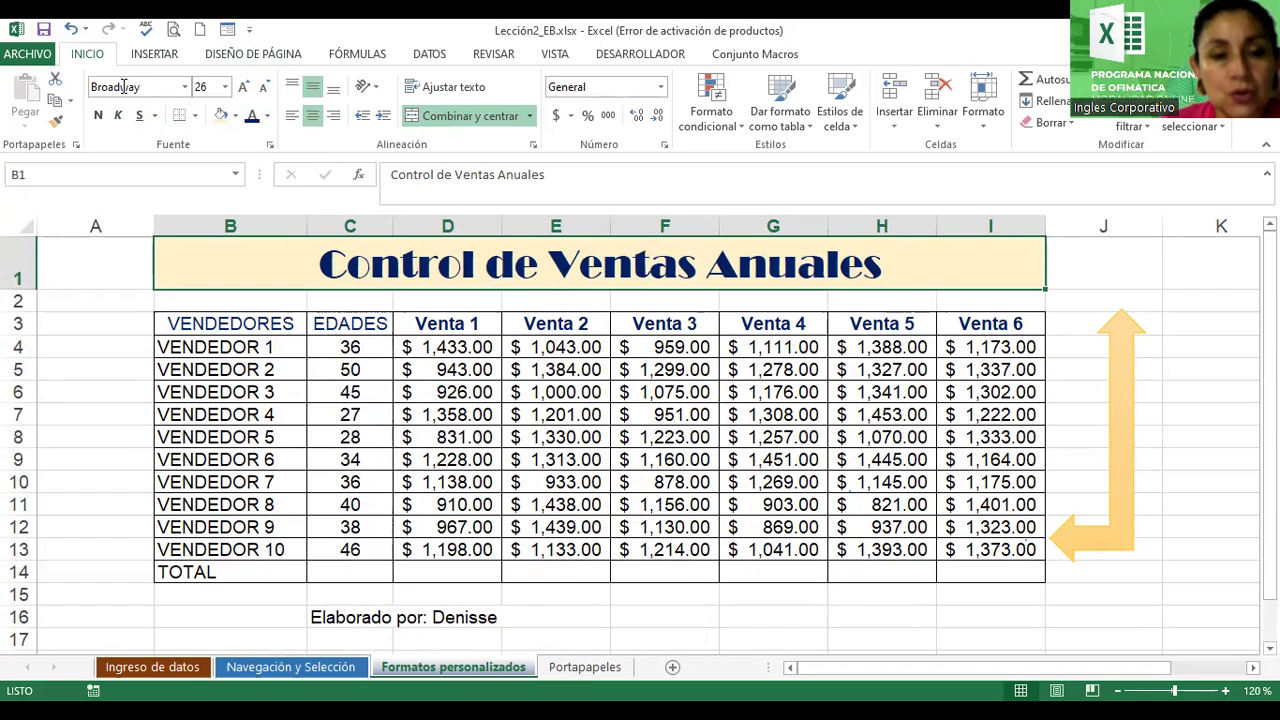
# Change the title font from Broadway to Bernard MT Condensed and return to 100% zoom.
pyautogui.click(186, 88)
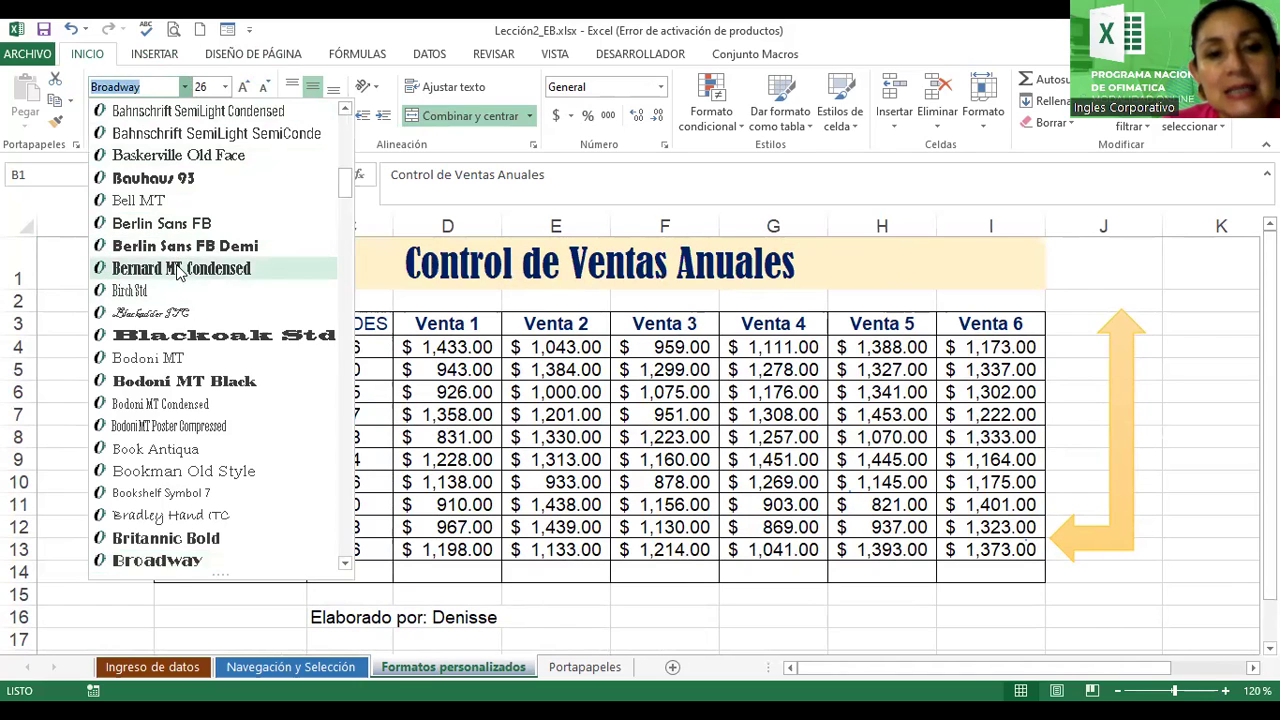
pyautogui.click(176, 268)
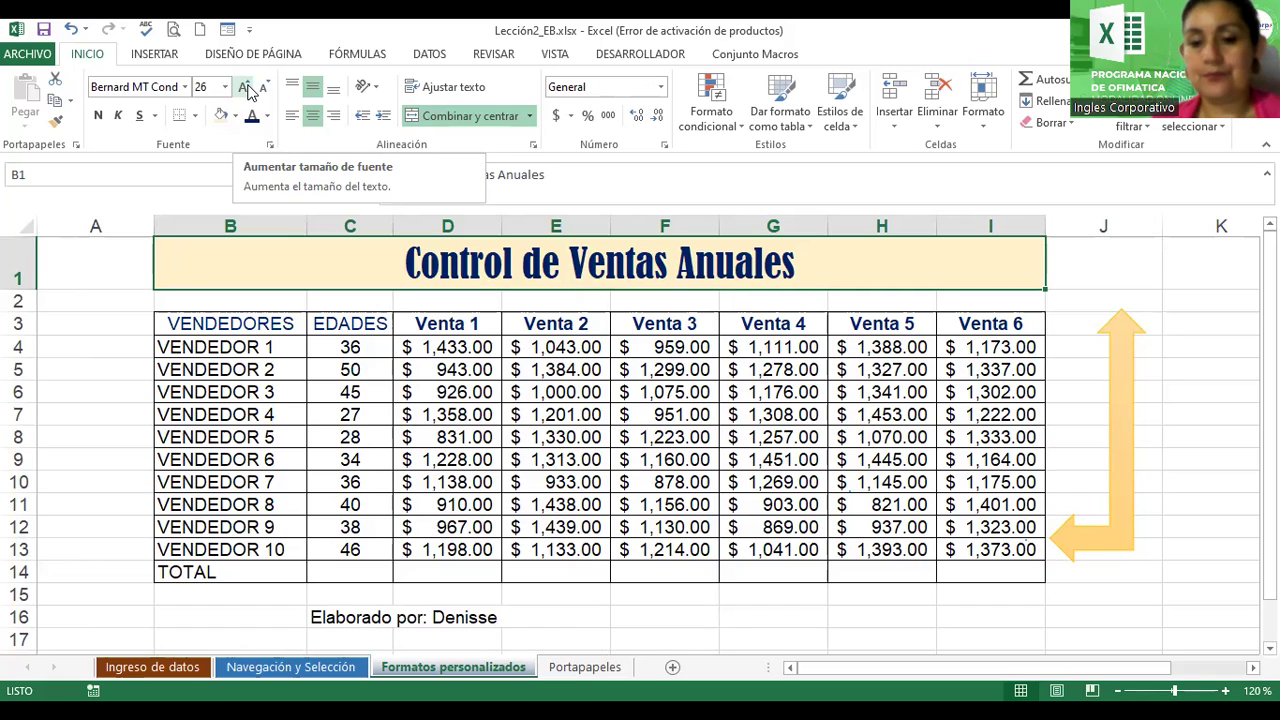
pyautogui.moveTo(1270, 400); pyautogui.dragTo(1270, 392)
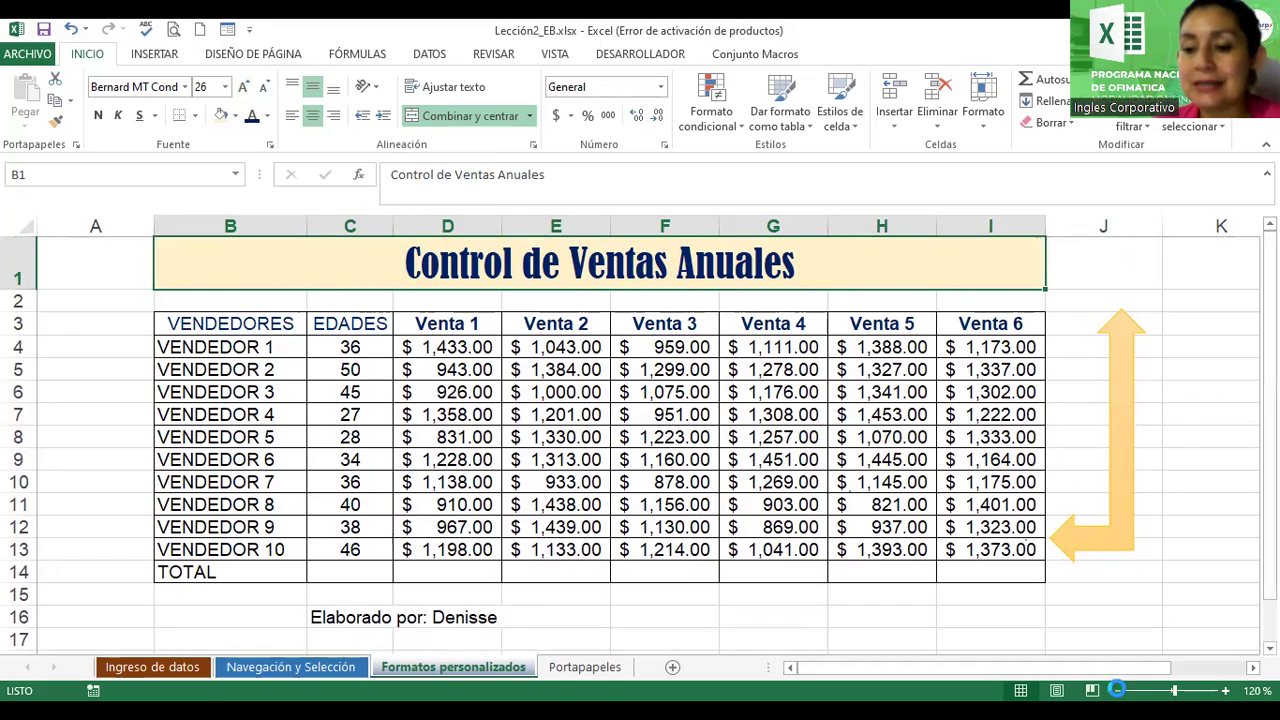
pyautogui.click(1117, 690)
# Copy the header row B3:I3, VENDEDORES through Venta 6.
pyautogui.click(1117, 690)
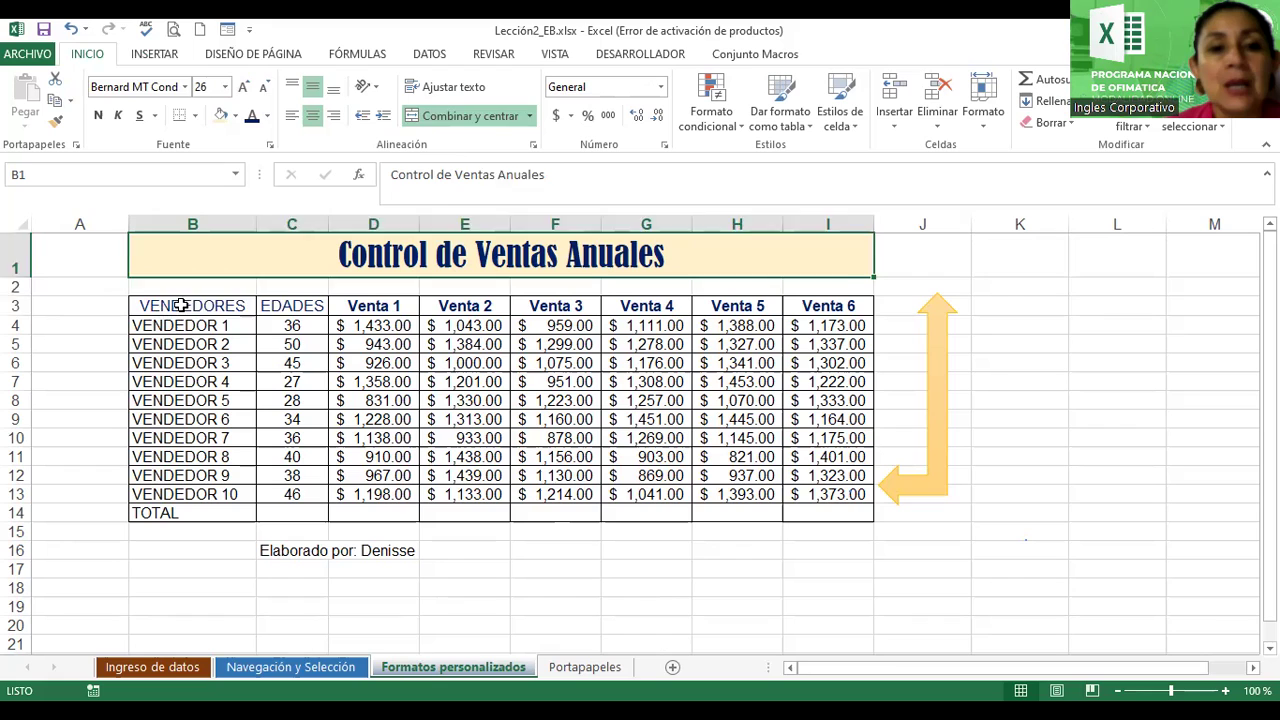
pyautogui.moveTo(181, 305); pyautogui.dragTo(479, 311)
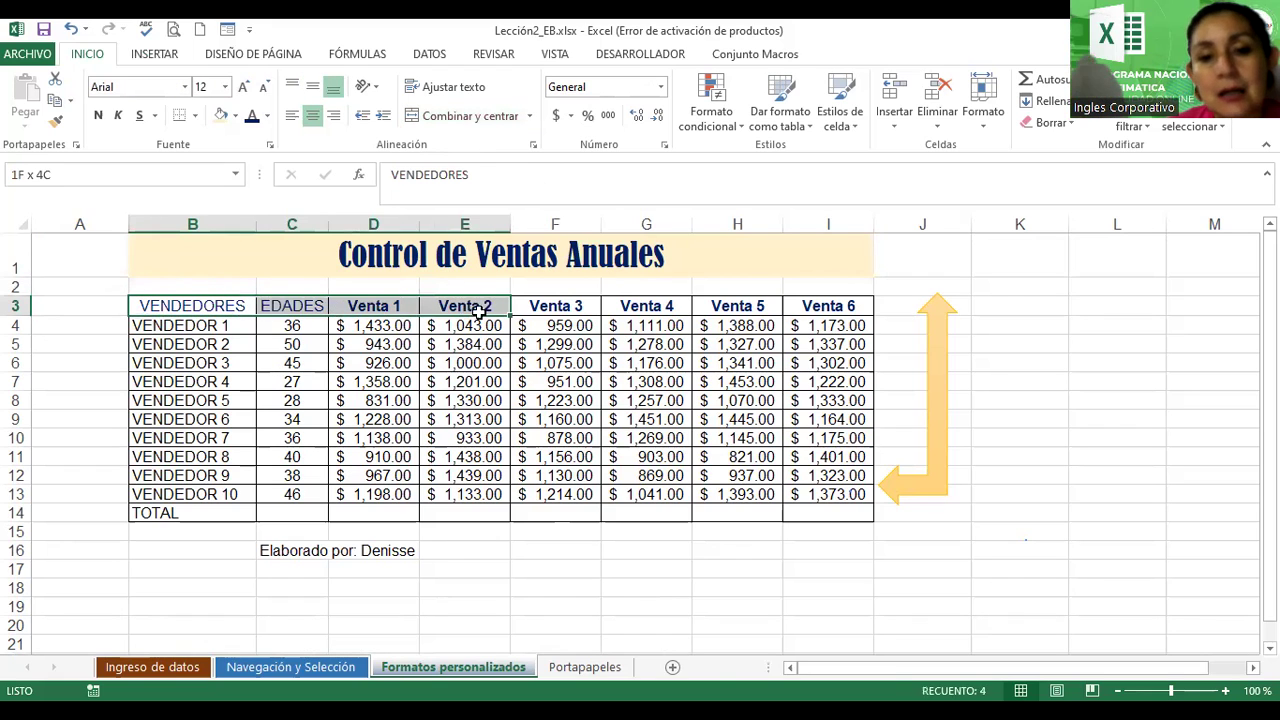
pyautogui.moveTo(479, 311); pyautogui.dragTo(805, 305)
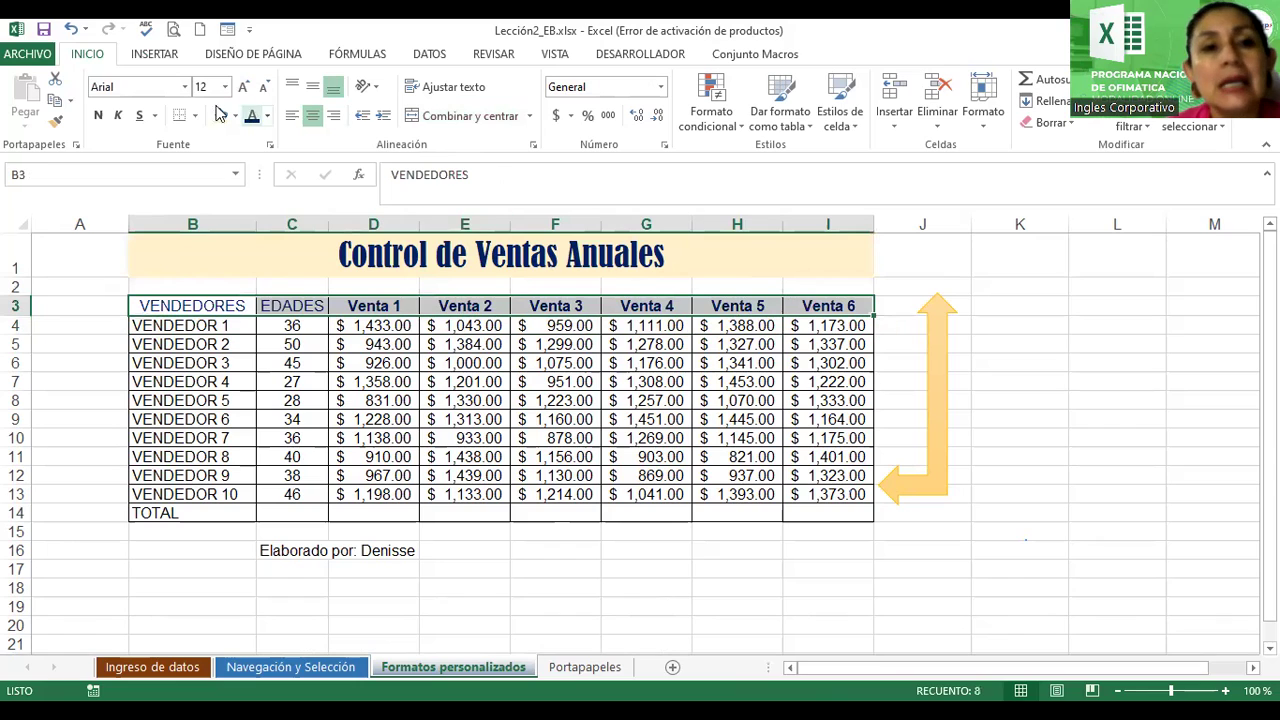
pyautogui.click(55, 100)
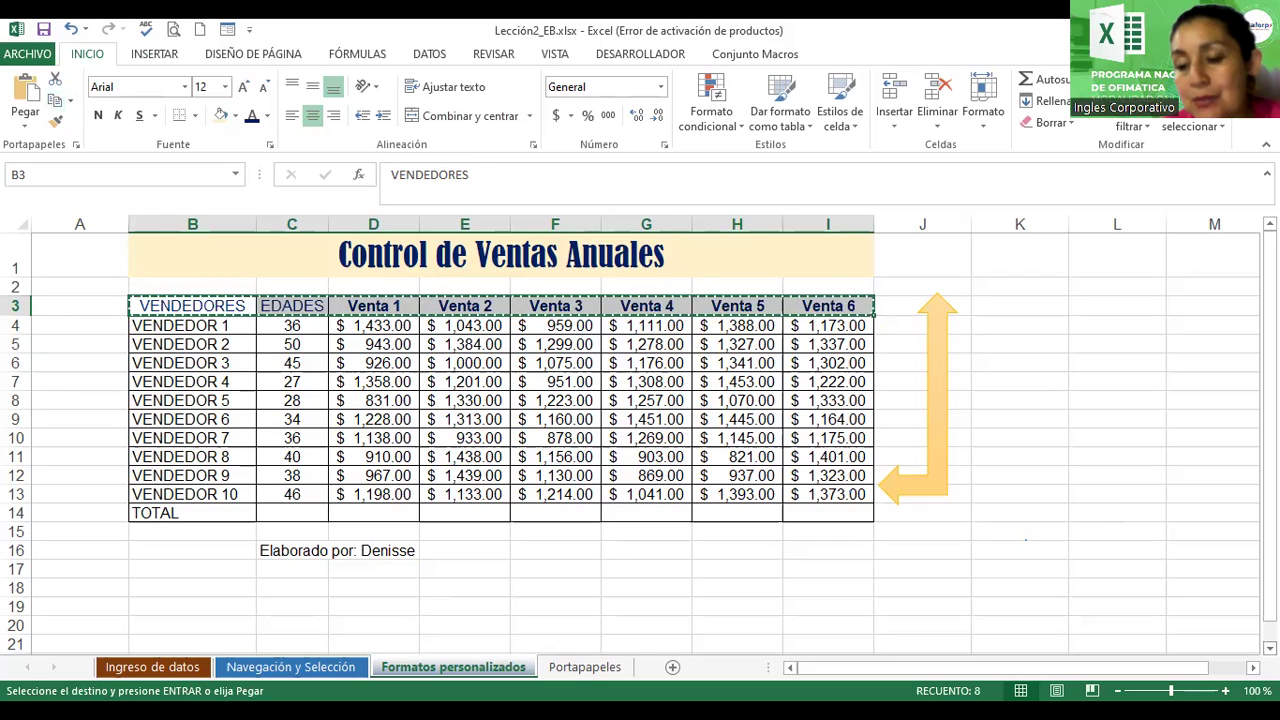
# Paste the headers at B18, then select the vendor names in B4:B13.
pyautogui.scroll(-2, 467, 498)
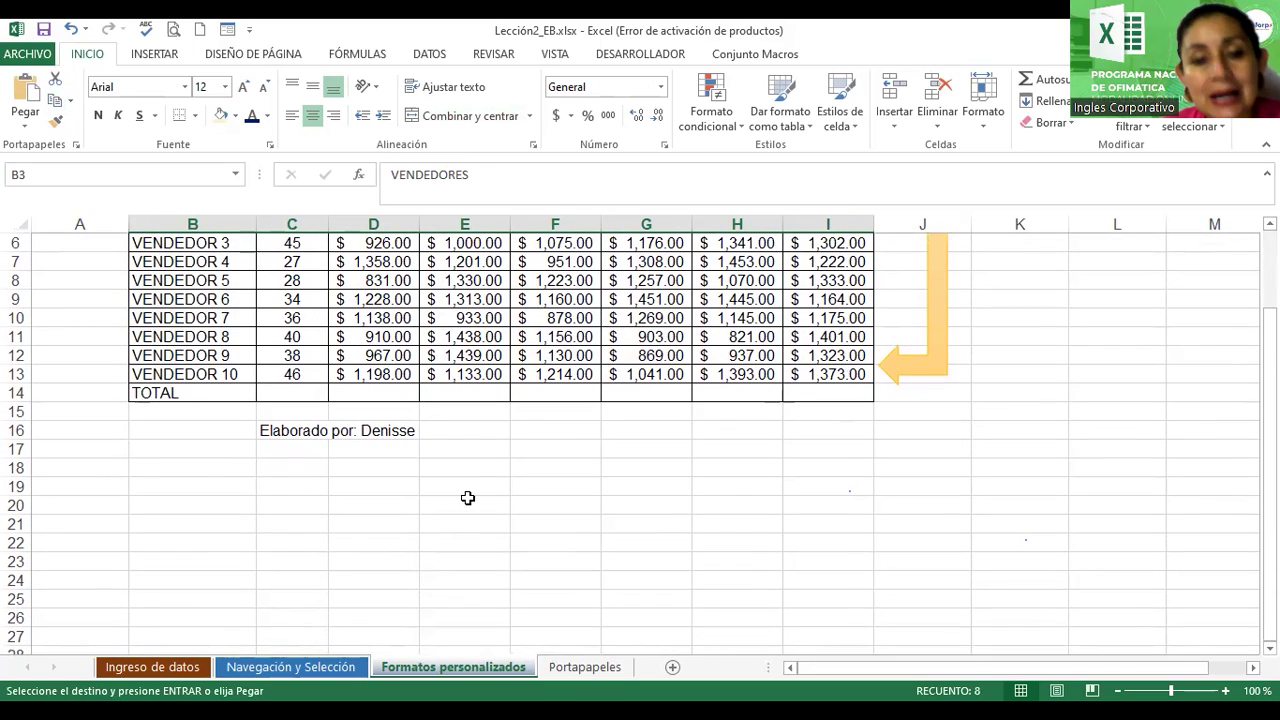
pyautogui.click(173, 464)
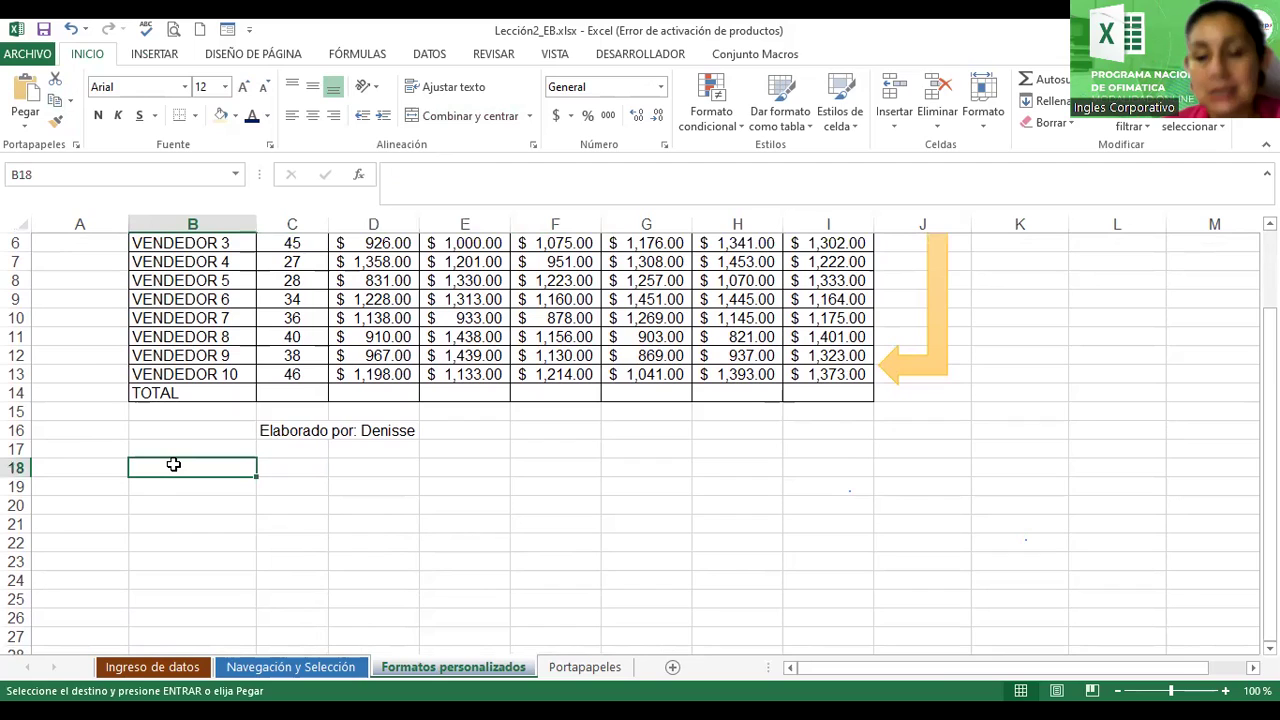
pyautogui.press('Return')
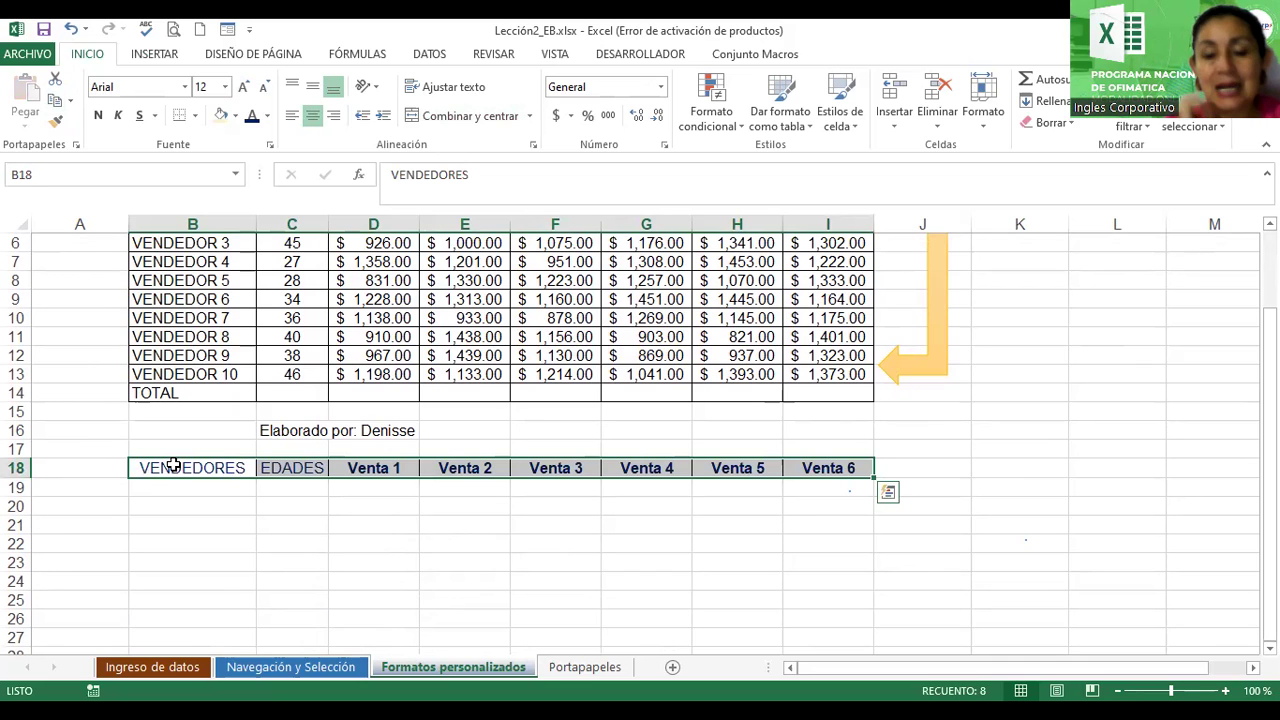
pyautogui.moveTo(1269, 470); pyautogui.dragTo(1269, 400)
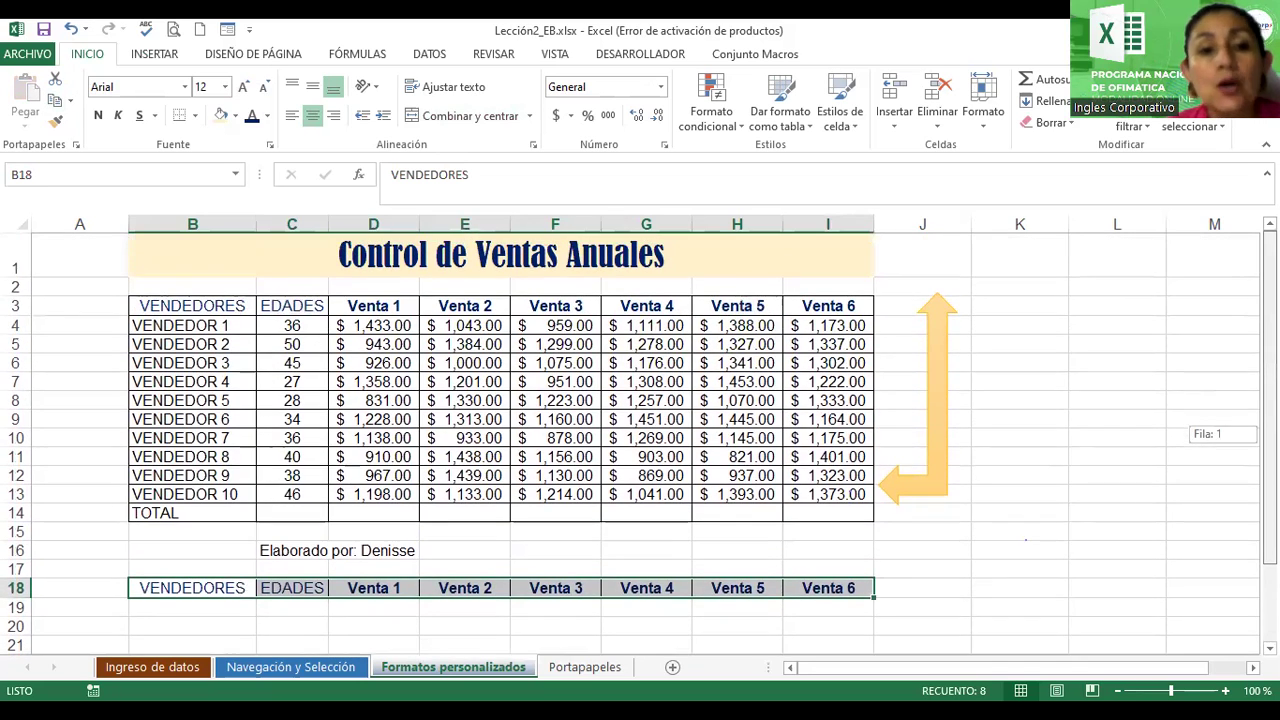
pyautogui.moveTo(214, 330); pyautogui.dragTo(222, 494)
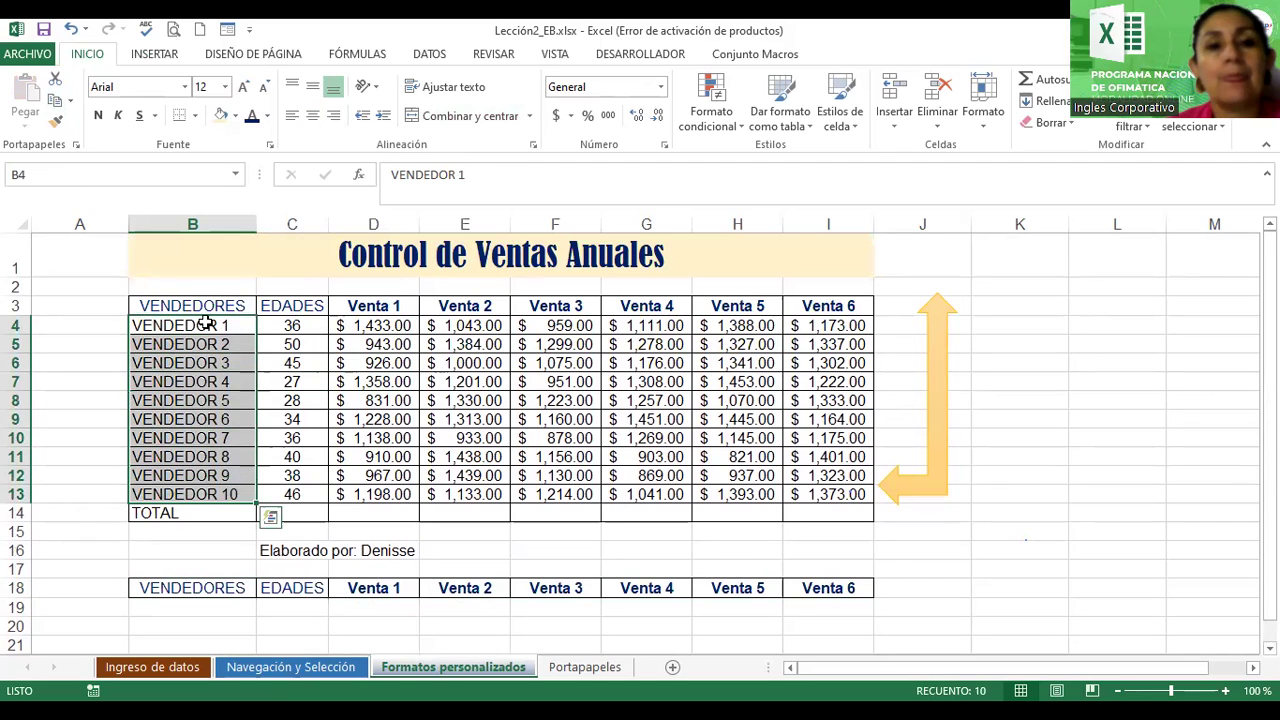
# Copy the vendor names and paste them into B19:B28 via the Pegar options.
pyautogui.click(56, 106)
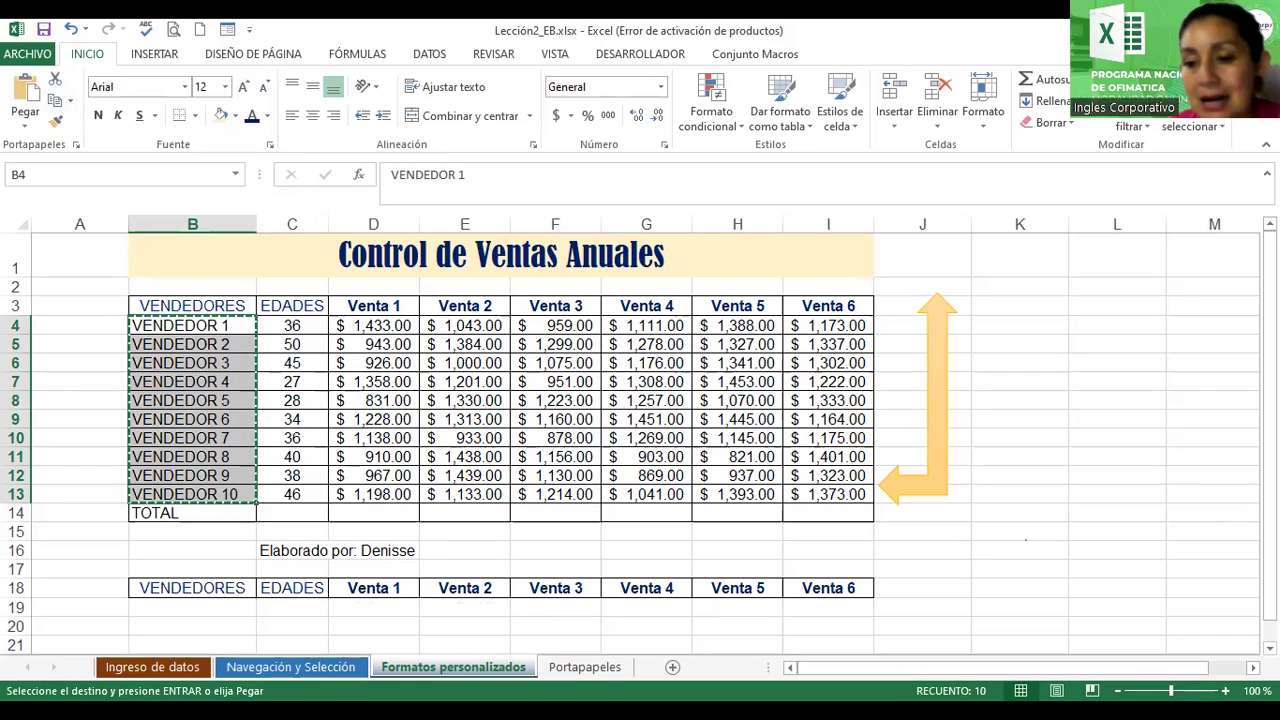
pyautogui.scroll(-1, 351, 580)
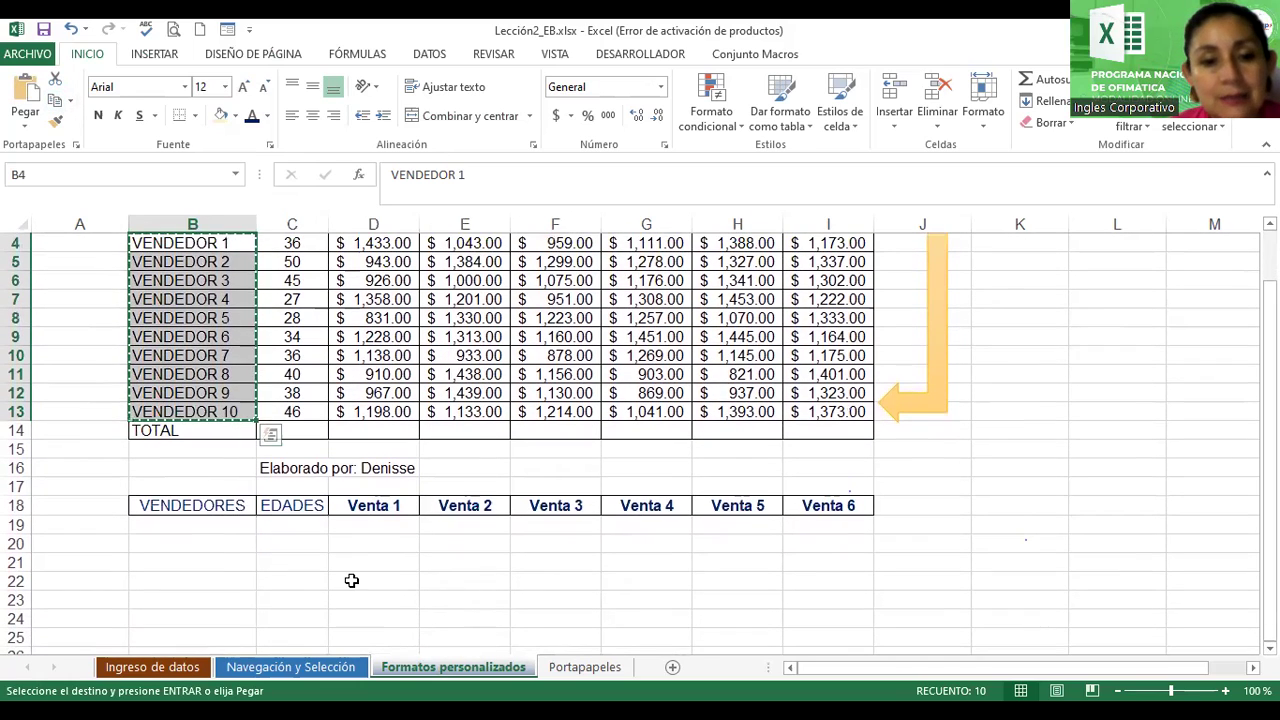
pyautogui.click(198, 524)
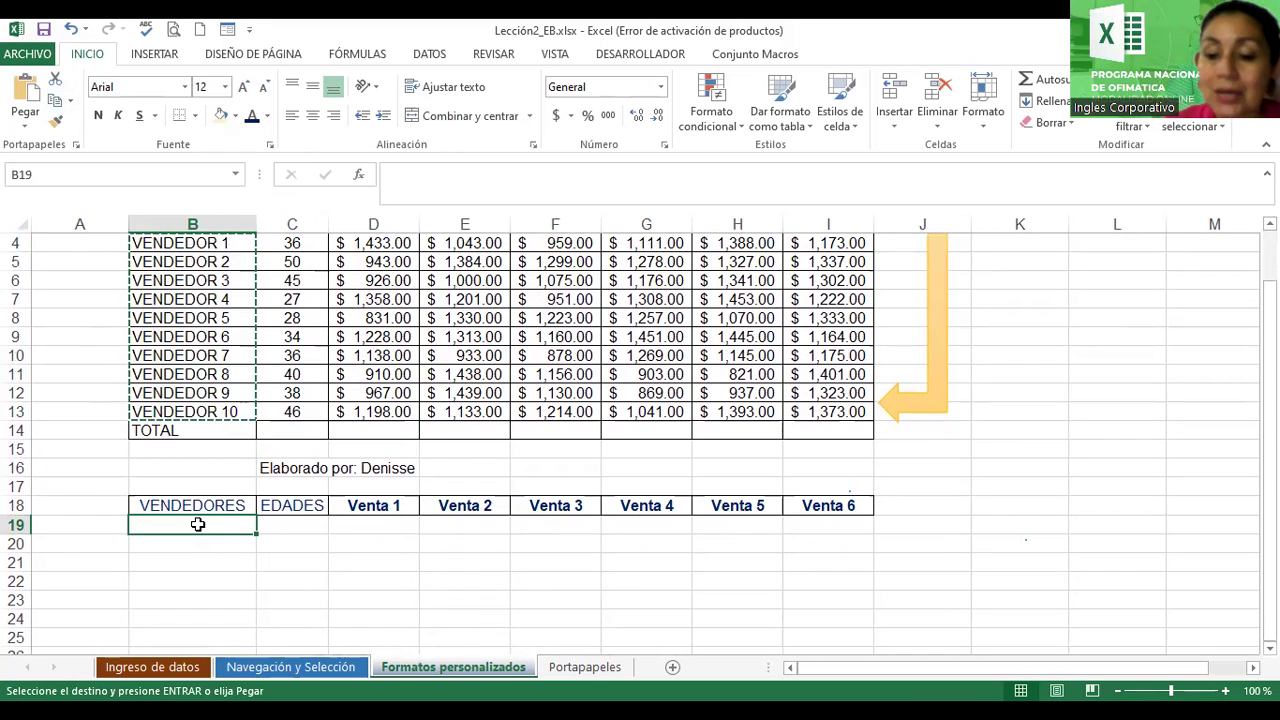
pyautogui.click(27, 113)
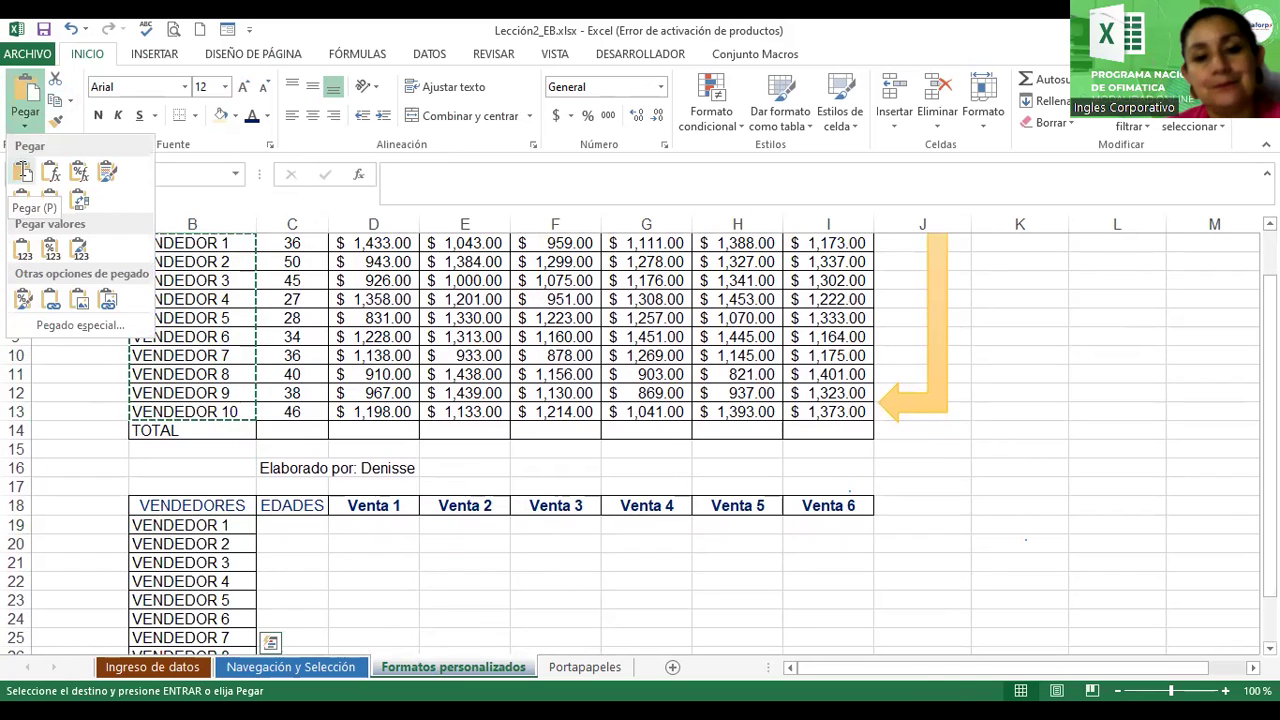
pyautogui.click(24, 174)
pyautogui.click(490, 508)
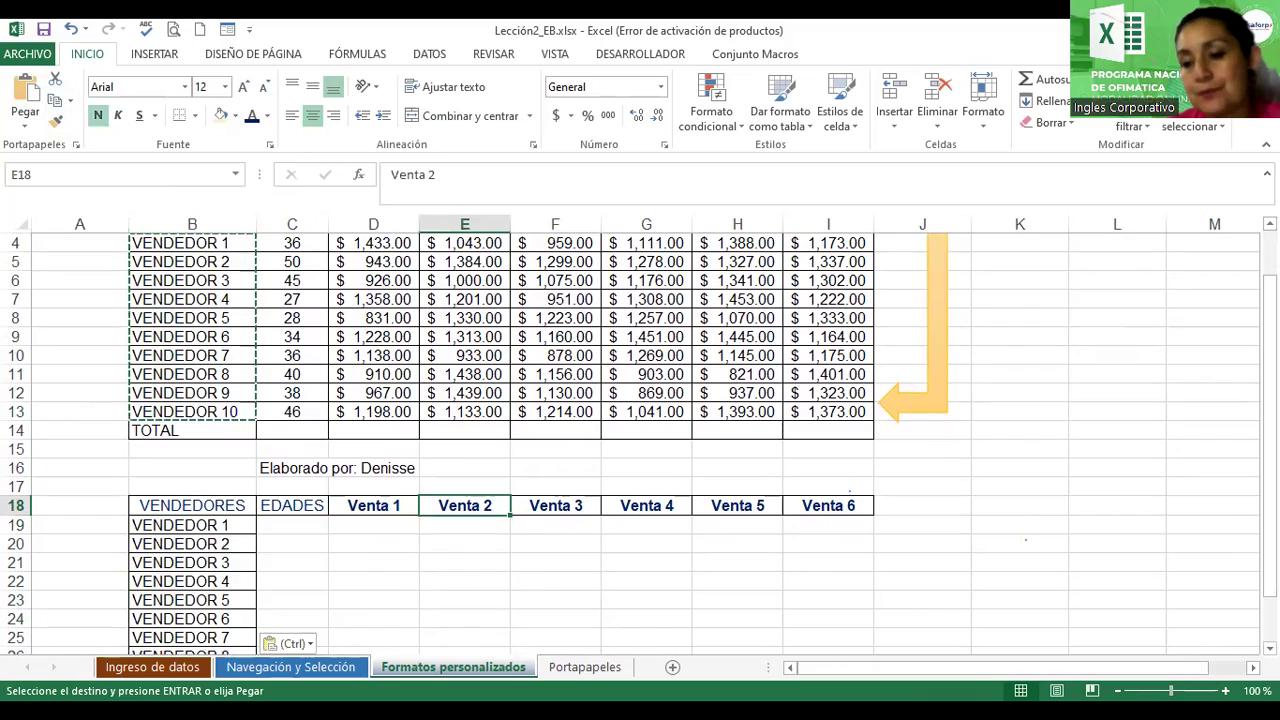
# Zoom the sheet out to 70%.
pyautogui.click(1117, 691)
pyautogui.click(1117, 691)
pyautogui.click(1117, 691)
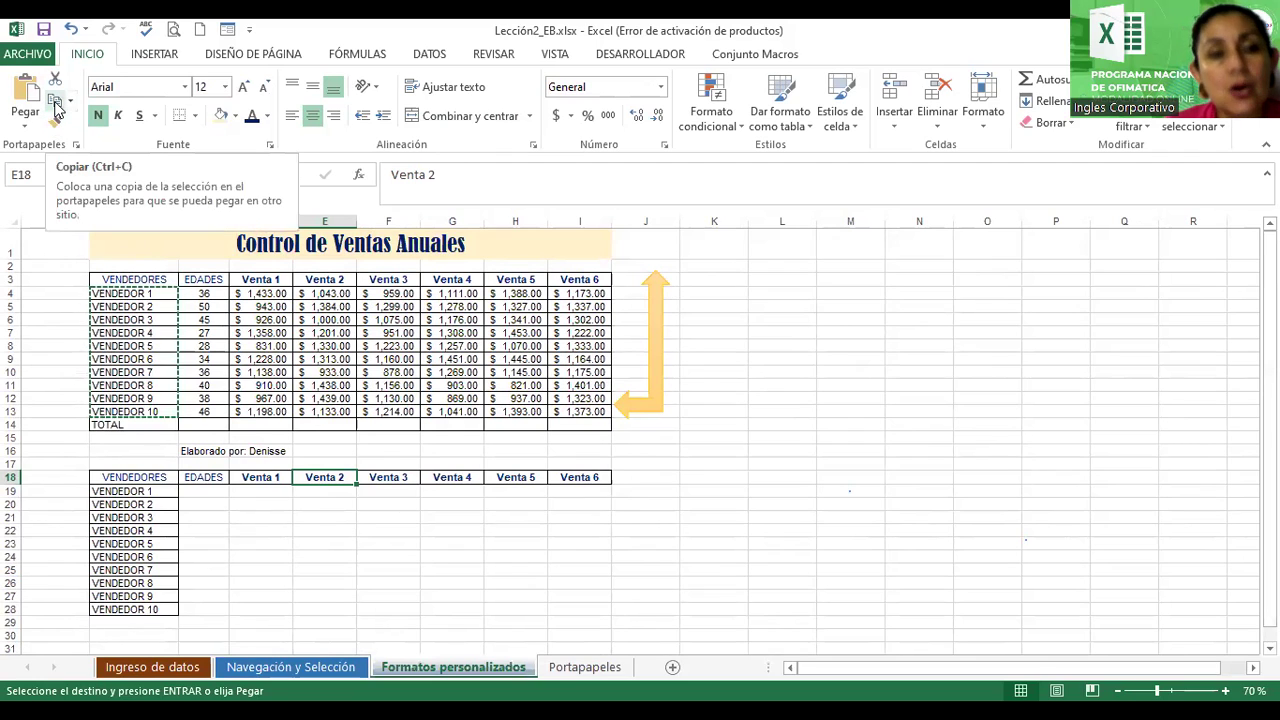
# Paste the copied formatting onto B19:B28, then switch to the Ingreso de datos sheet.
pyautogui.click(127, 491)
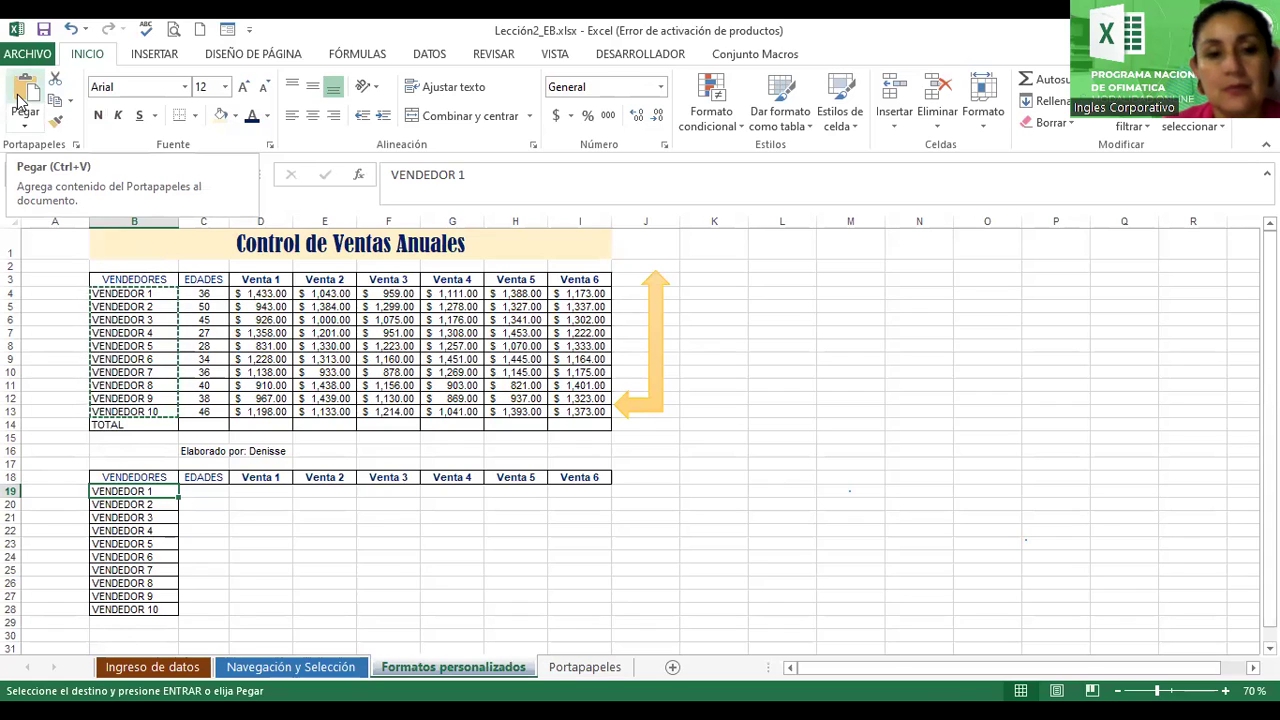
pyautogui.click(20, 100)
pyautogui.click(314, 503)
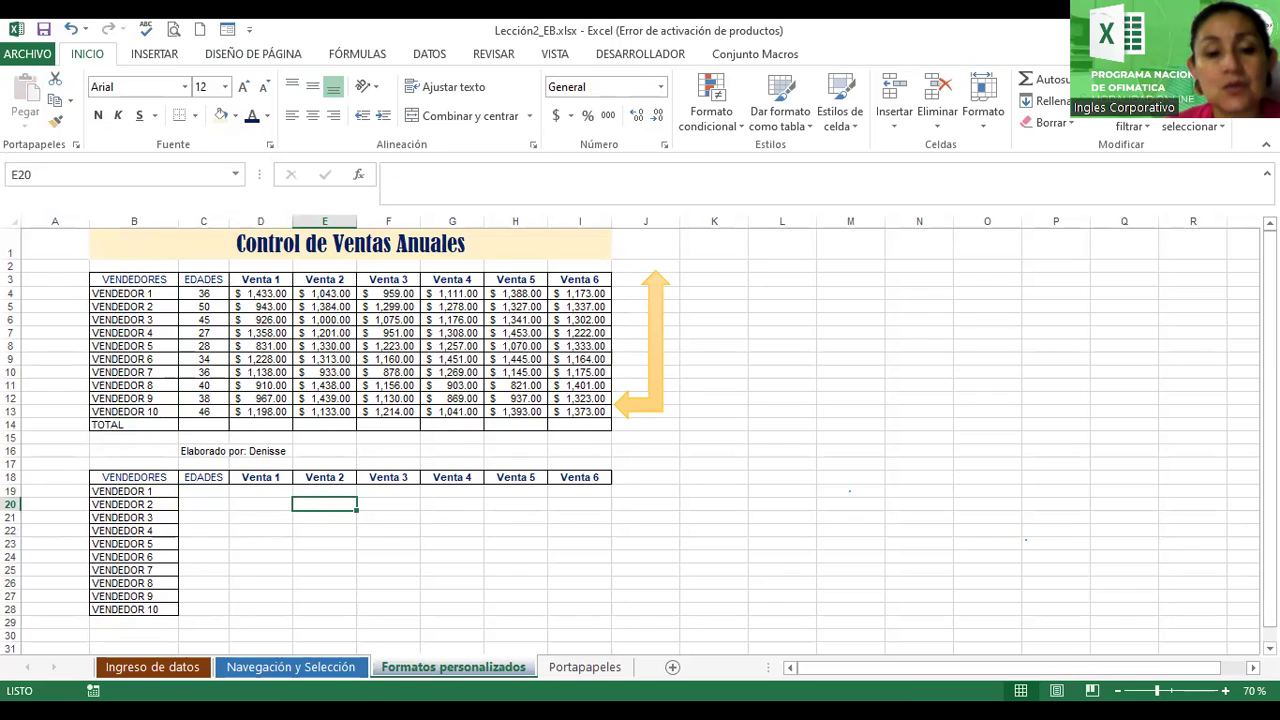
pyautogui.click(142, 669)
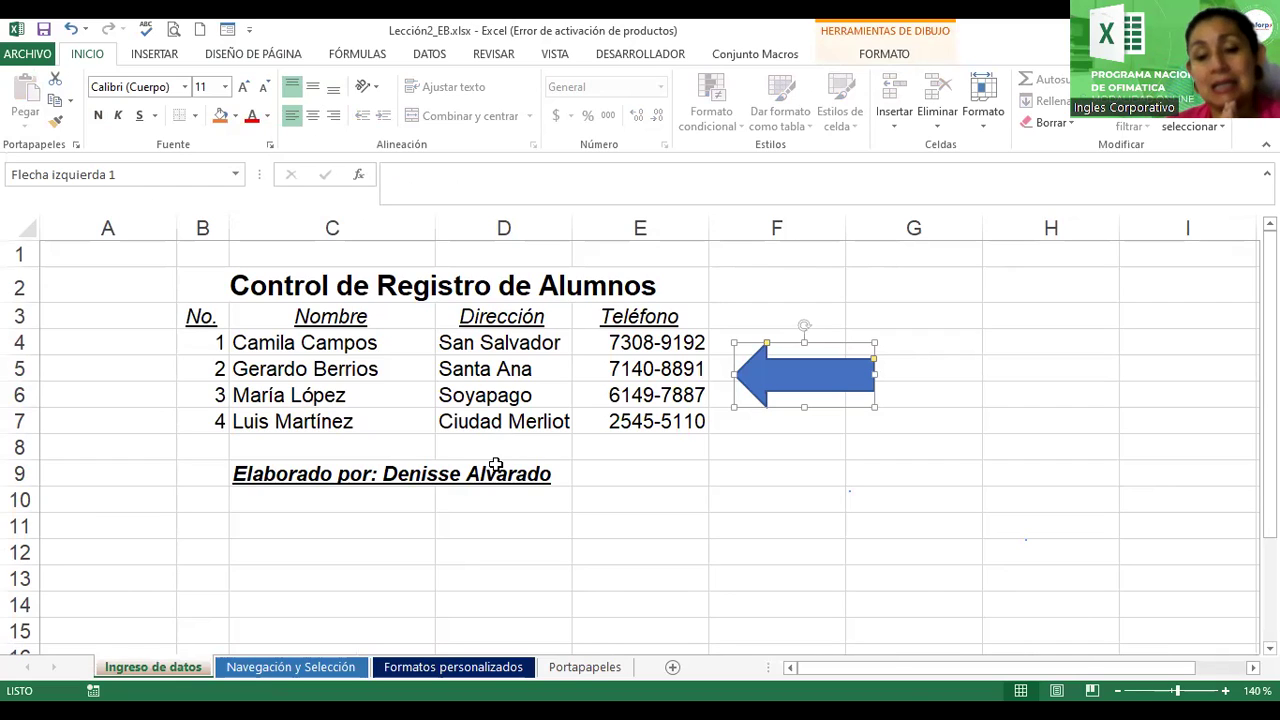
# On Navegación y Selección, select vendor names B4:B14 and TOTAL cell B17, then return to Formatos personalizados.
pyautogui.click(253, 680)
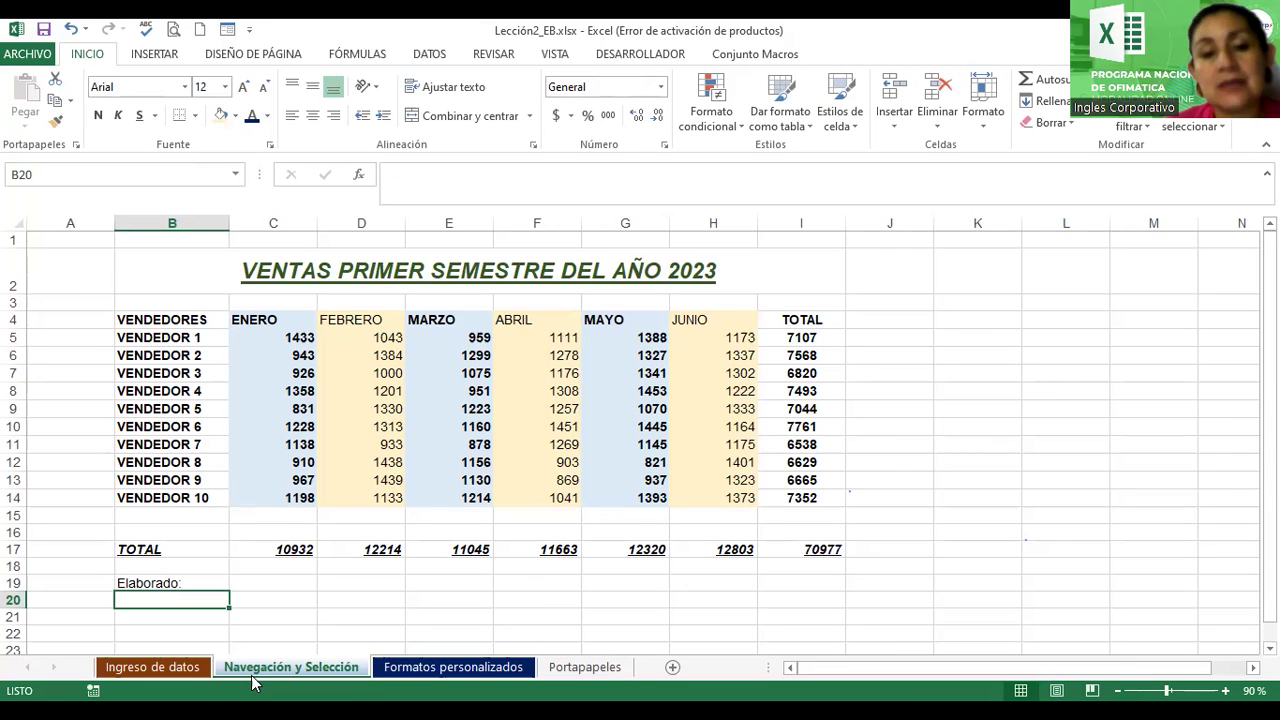
pyautogui.click(276, 469)
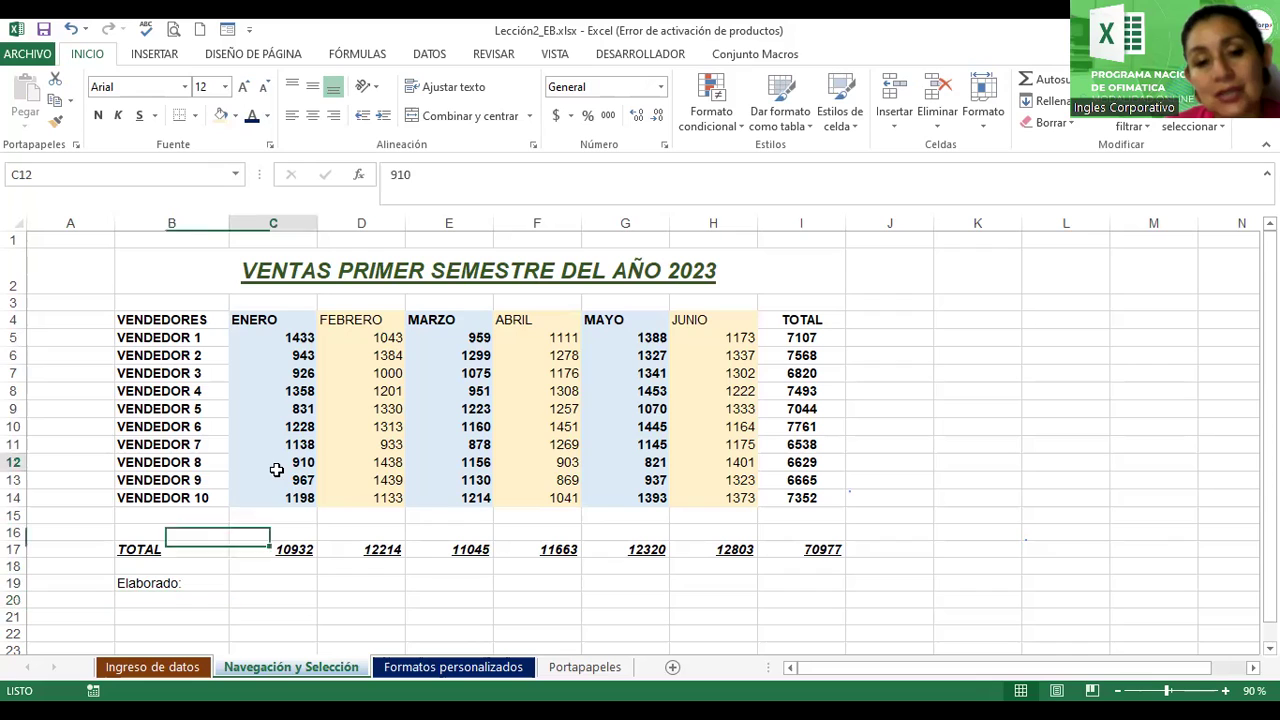
pyautogui.moveTo(212, 320); pyautogui.dragTo(204, 506)
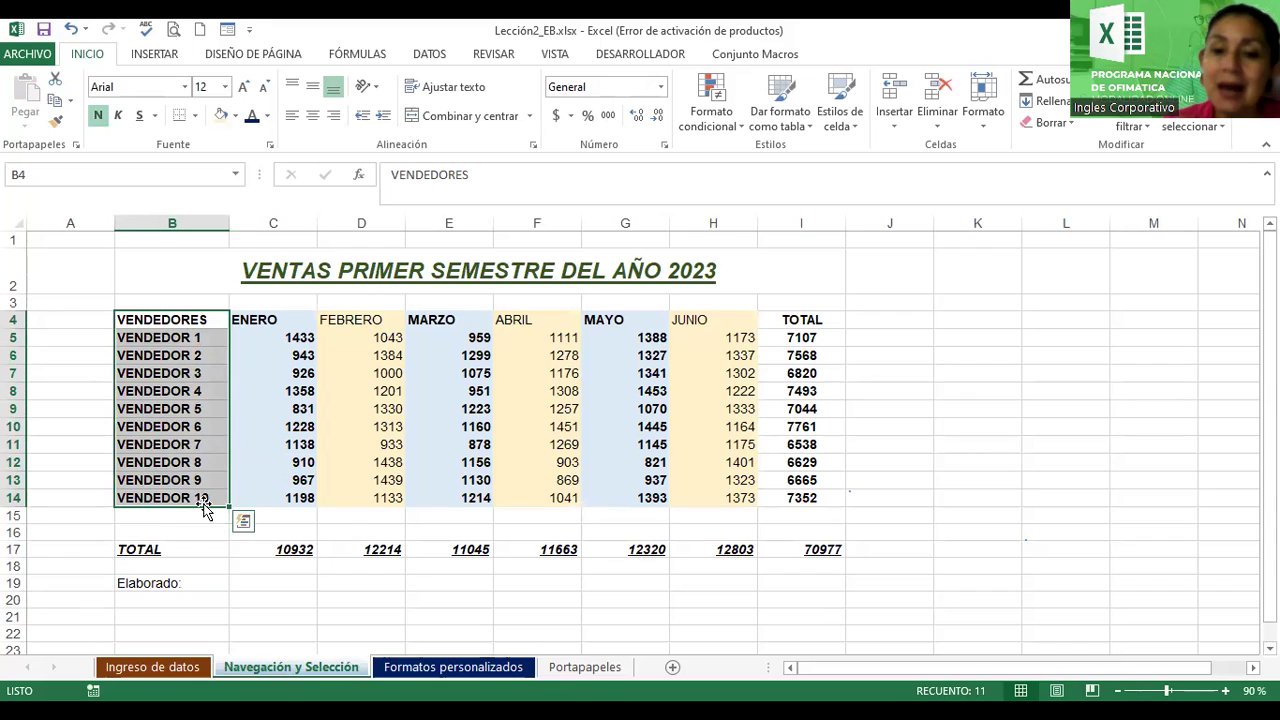
pyautogui.click(196, 545)
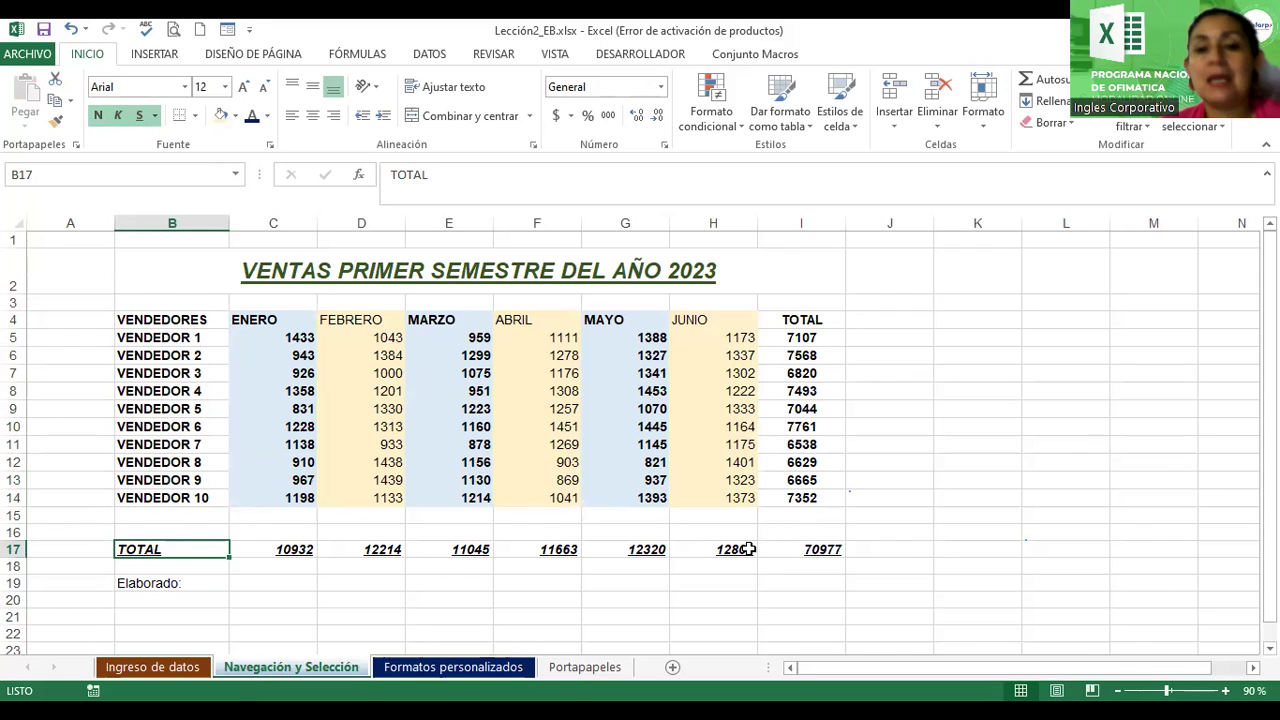
pyautogui.hotkey('ctrl', 'pagedown')
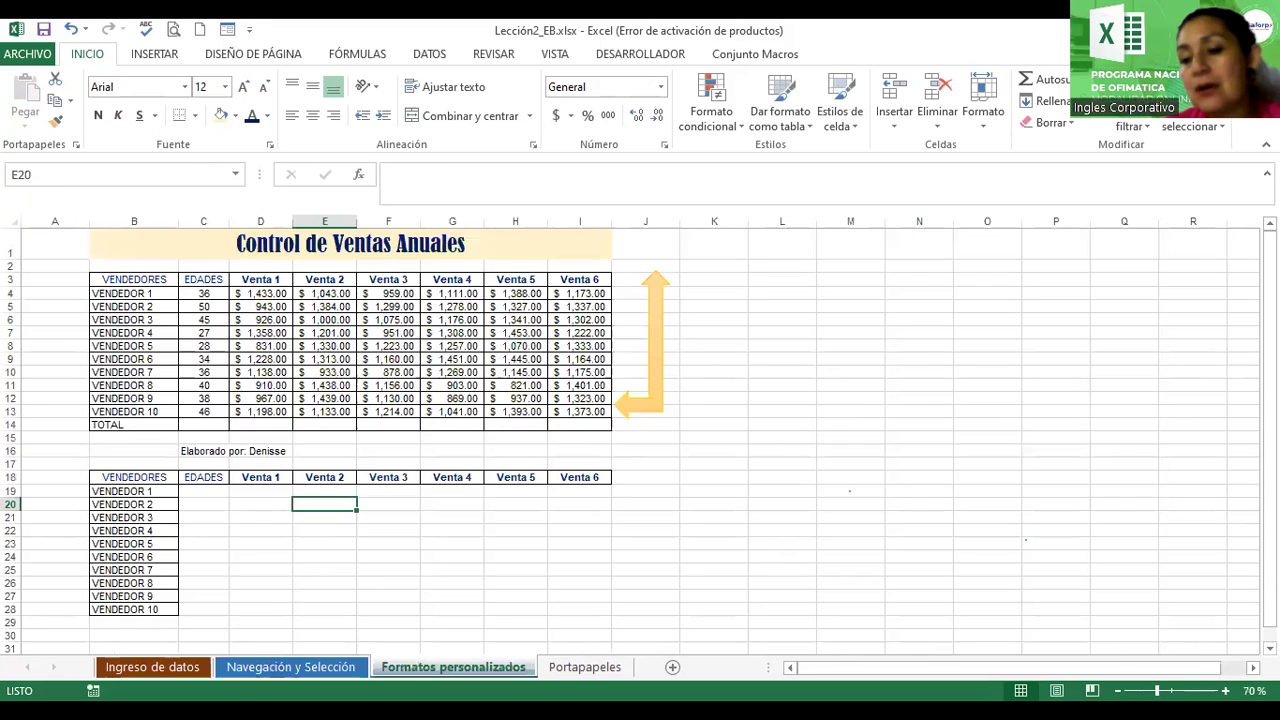
# Check the Control de Ventas Anuales title, then move to the Navegación y Selección sheet.
pyautogui.scroll(1, 640, 430)
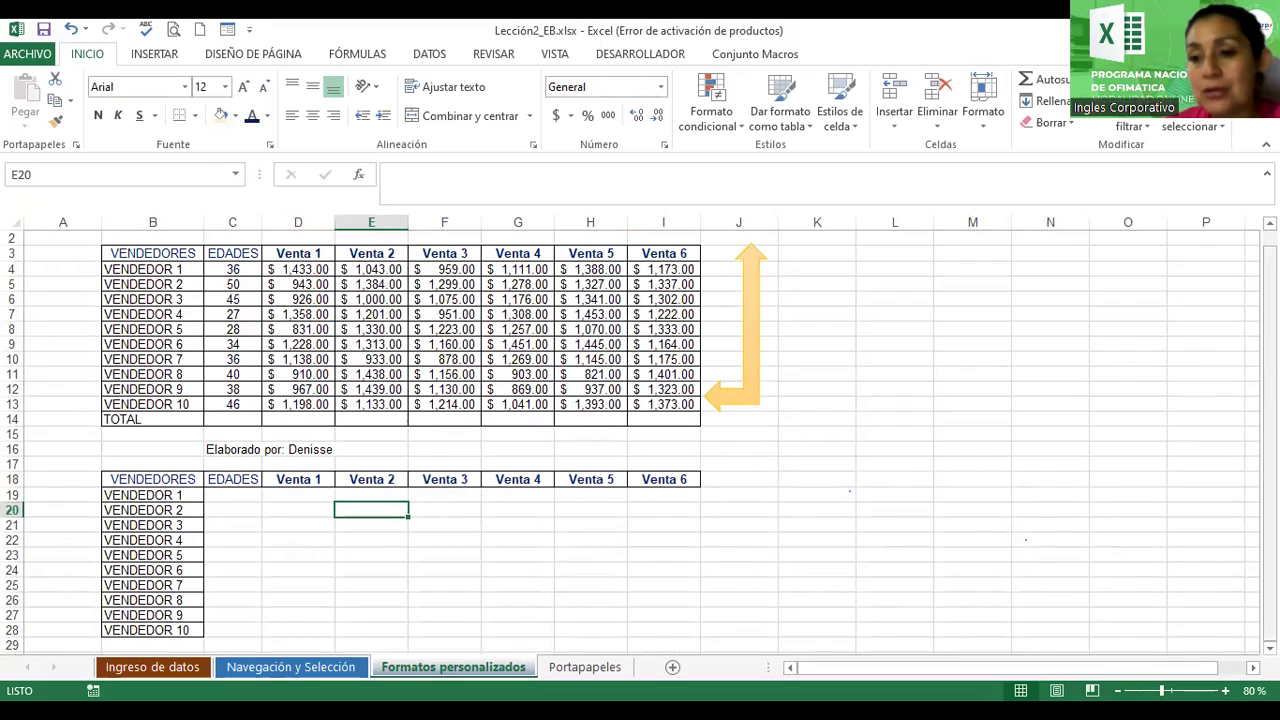
pyautogui.scroll(1, 494, 263)
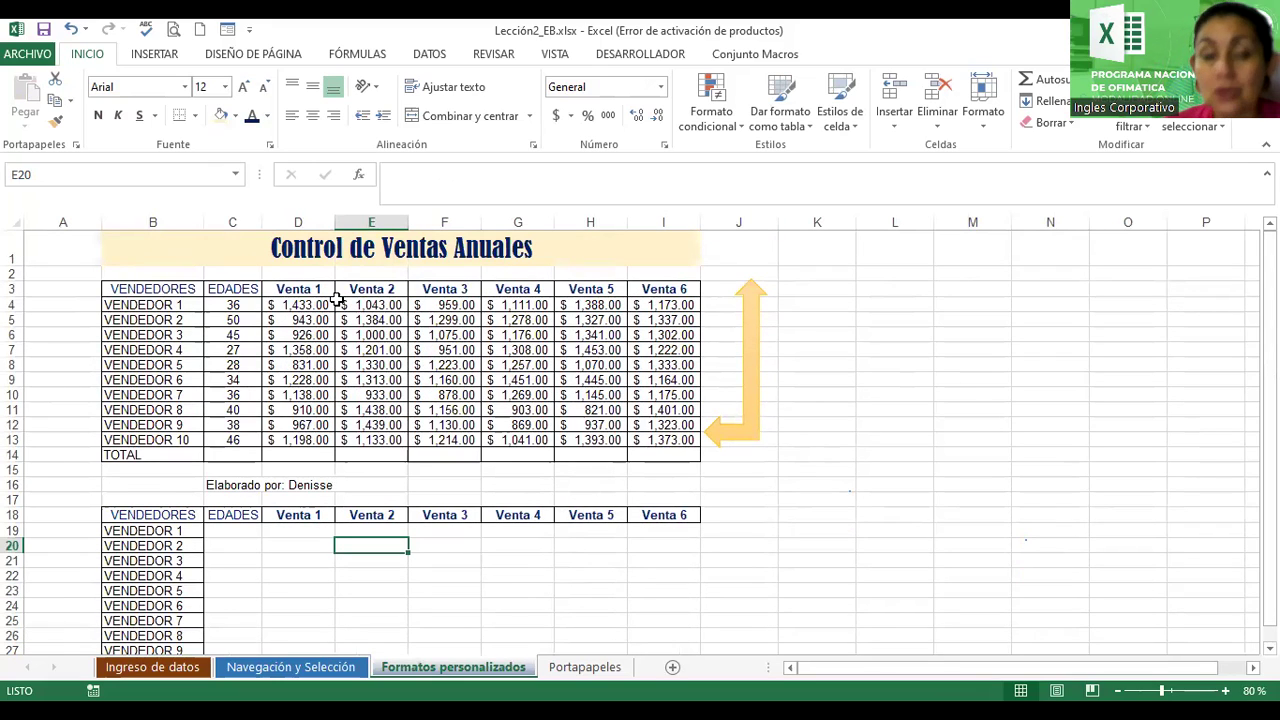
pyautogui.click(296, 246)
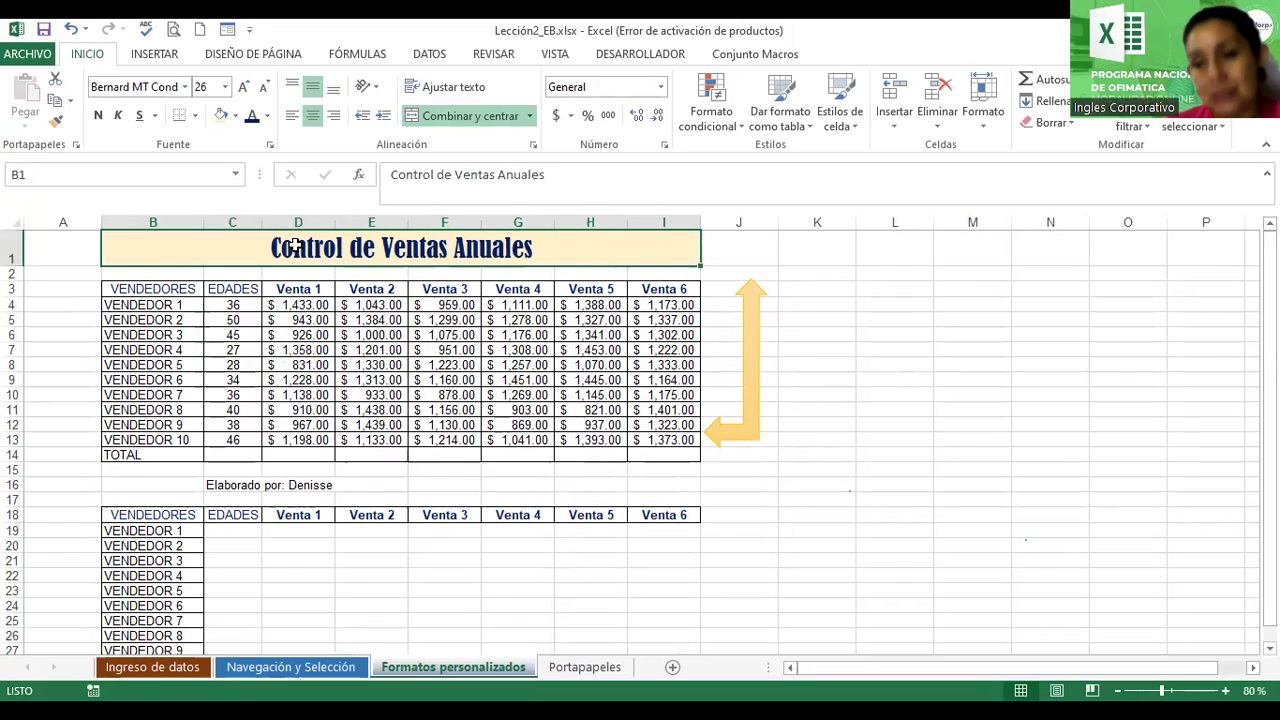
pyautogui.click(614, 568)
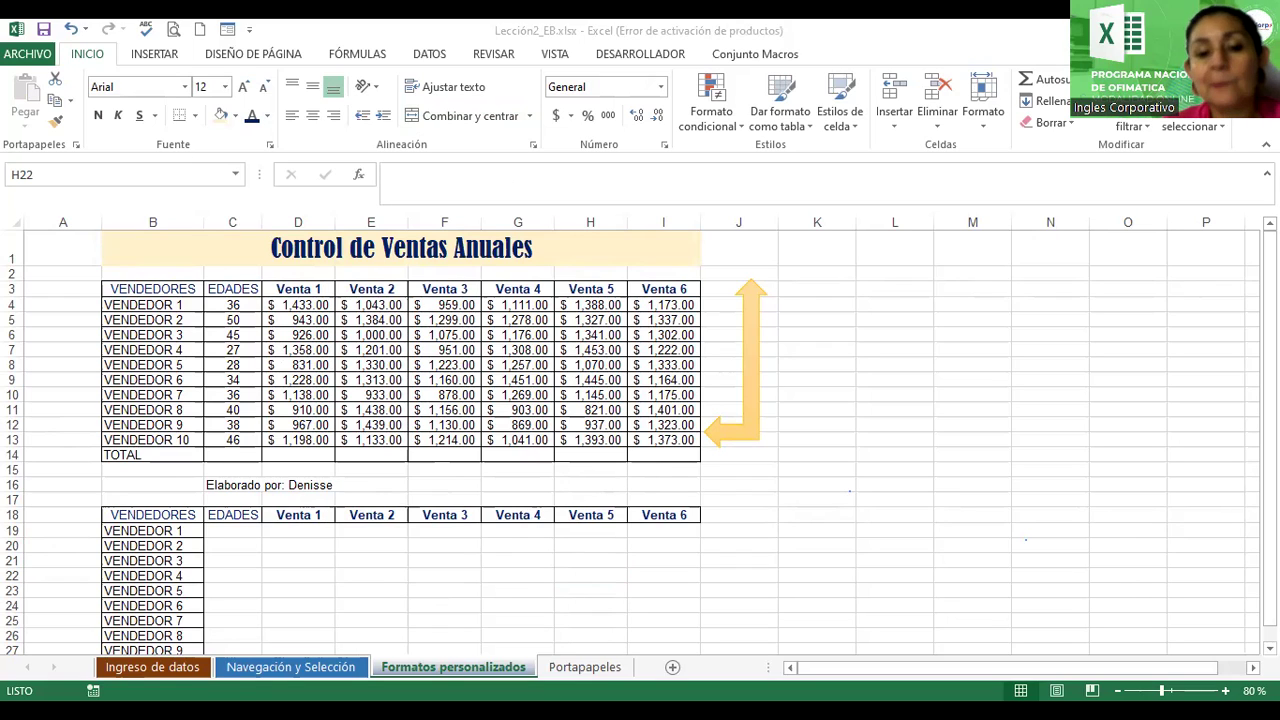
pyautogui.click(250, 676)
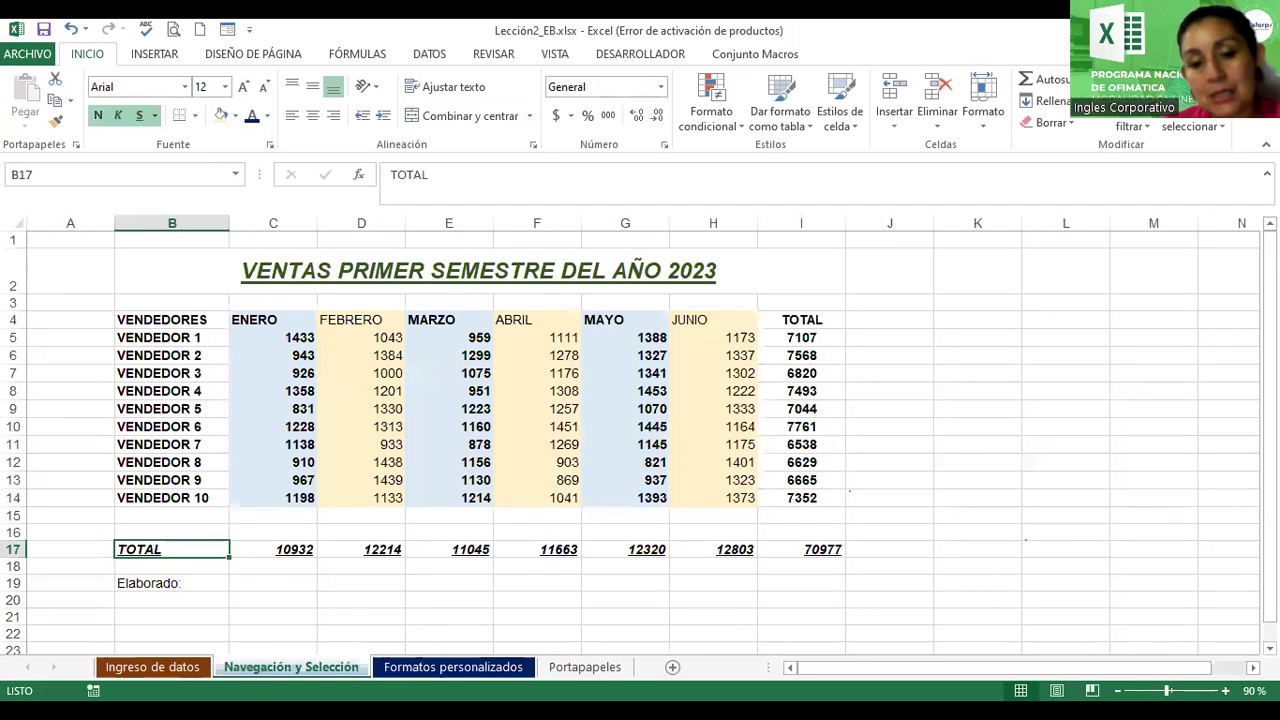
# Select C19, look through the Ingreso de datos and Navegación y Selección sheets, then return to Formatos personalizados.
pyautogui.click(175, 677)
pyautogui.click(294, 674)
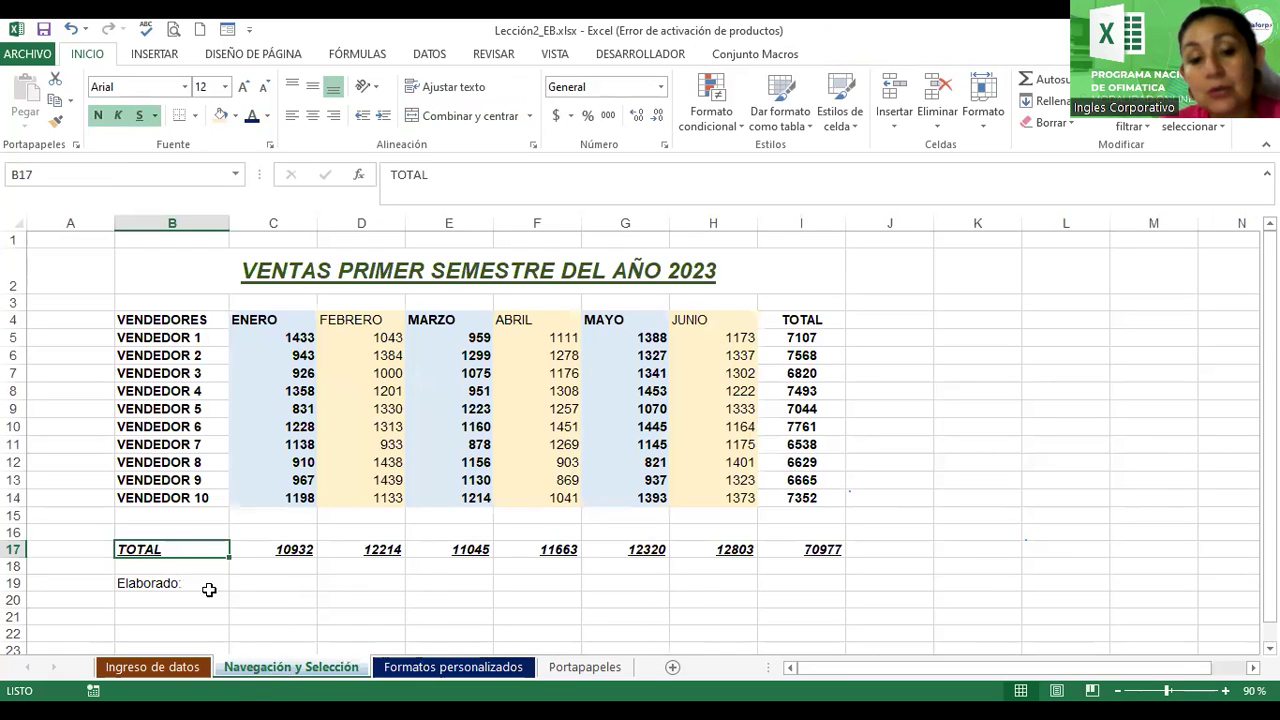
pyautogui.click(286, 590)
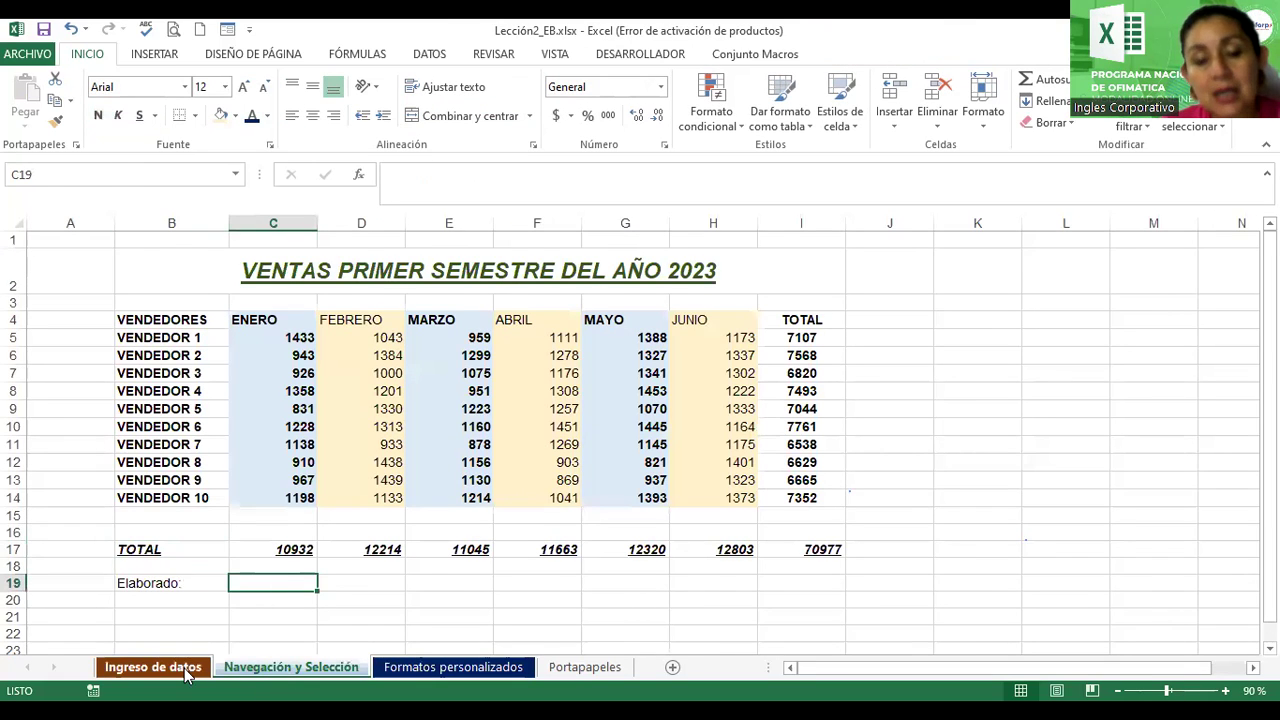
pyautogui.click(187, 677)
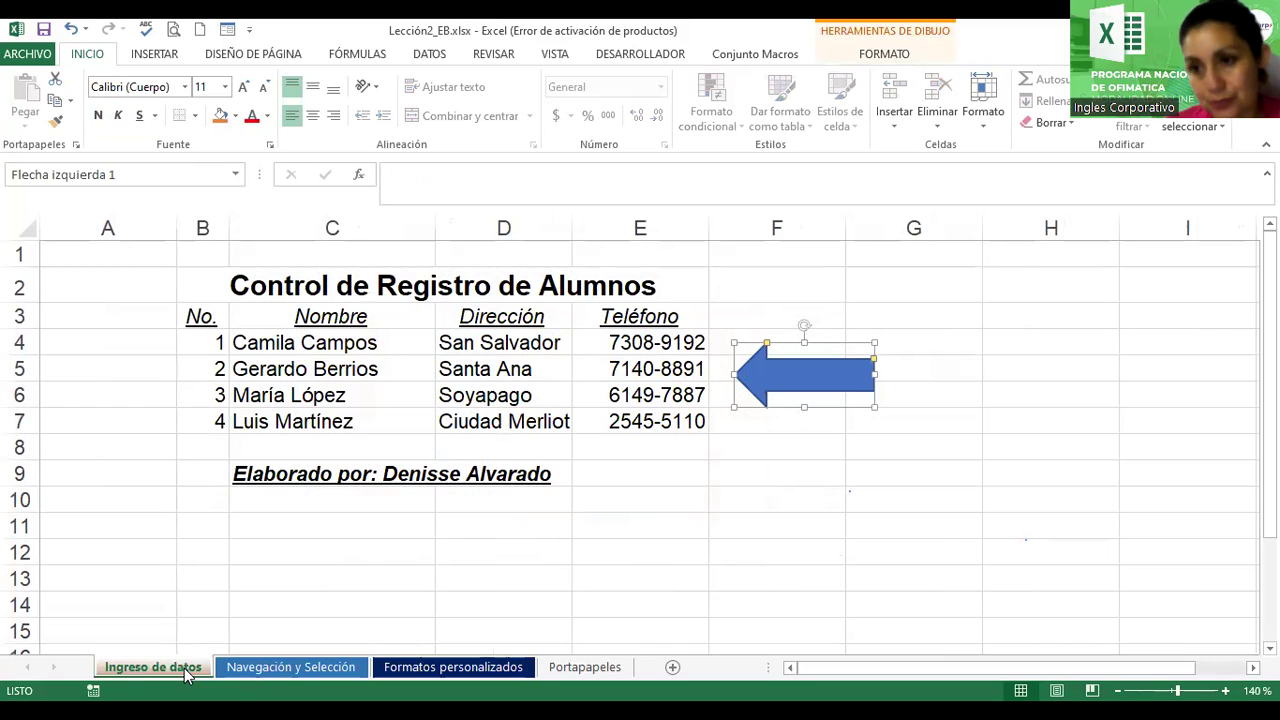
pyautogui.click(320, 668)
pyautogui.click(448, 664)
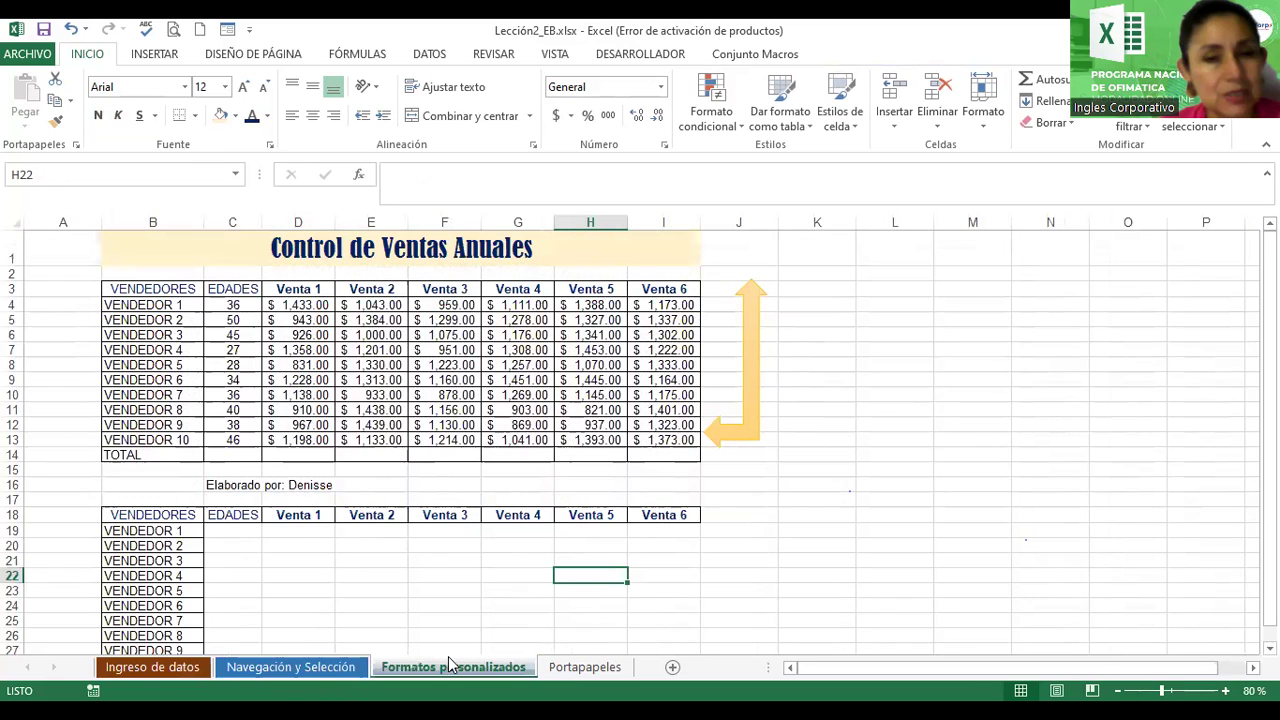